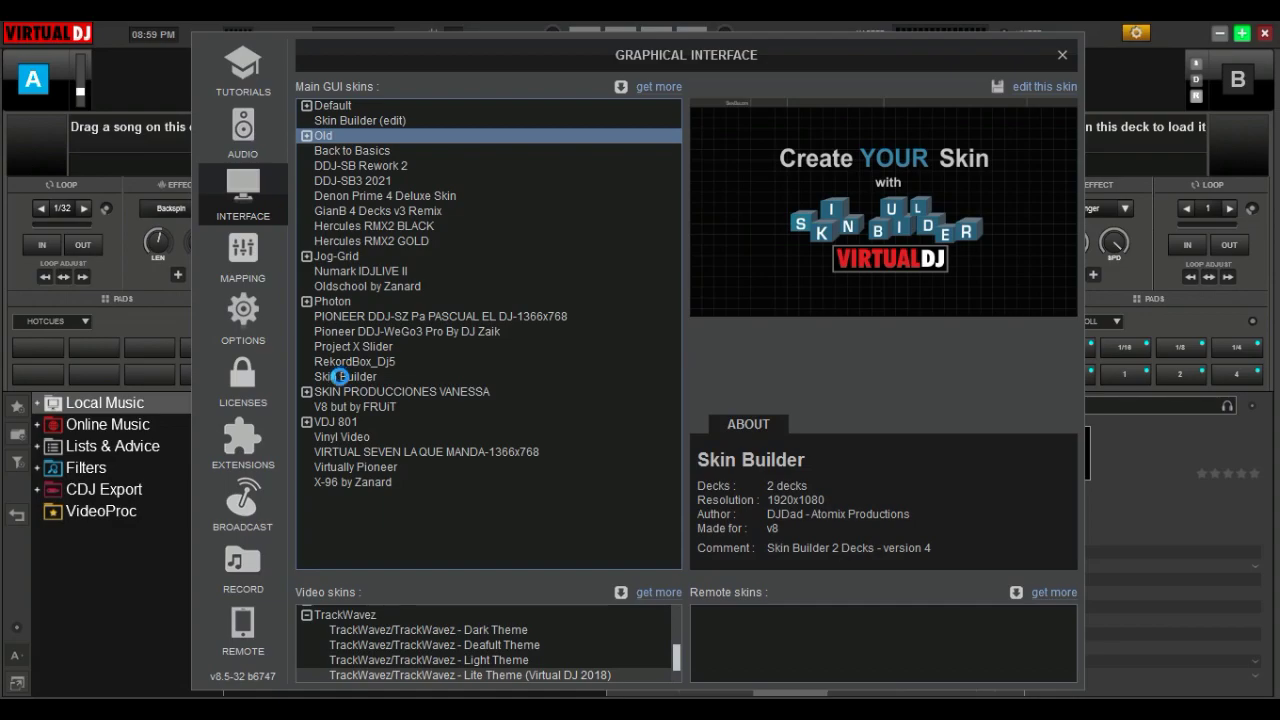
Load the Skin Builder skin and move the module selection menu to the middle of the canvas.
left_click(340, 377)
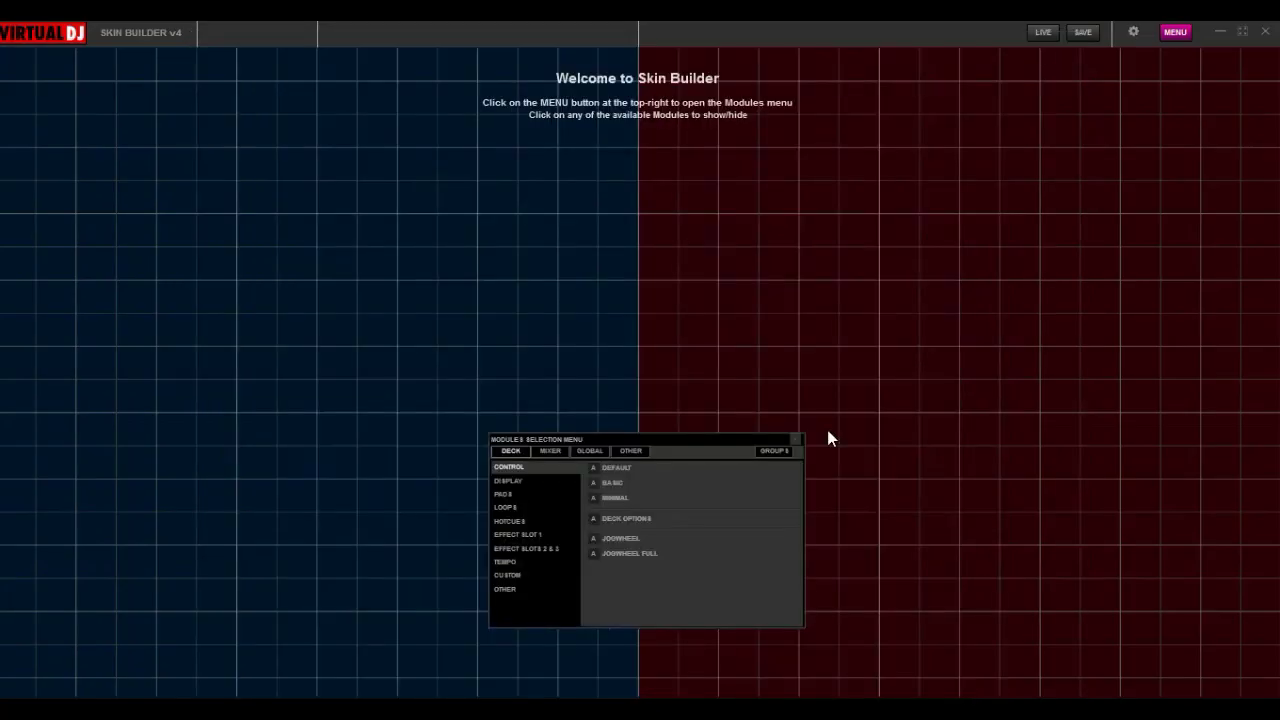
left_click_drag(744, 544, 707, 386)
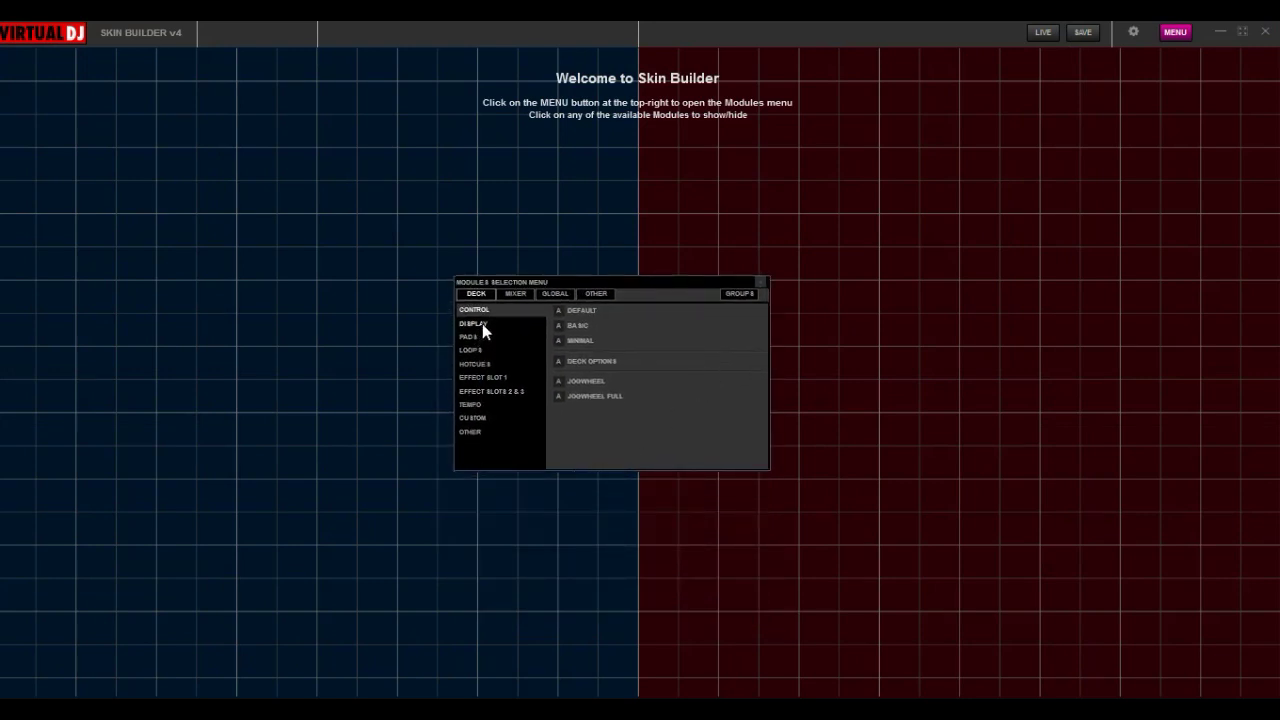
Add the global Browser module along the lower edge of the canvas and park the module selection menu over it.
left_click(515, 293)
left_click(555, 293)
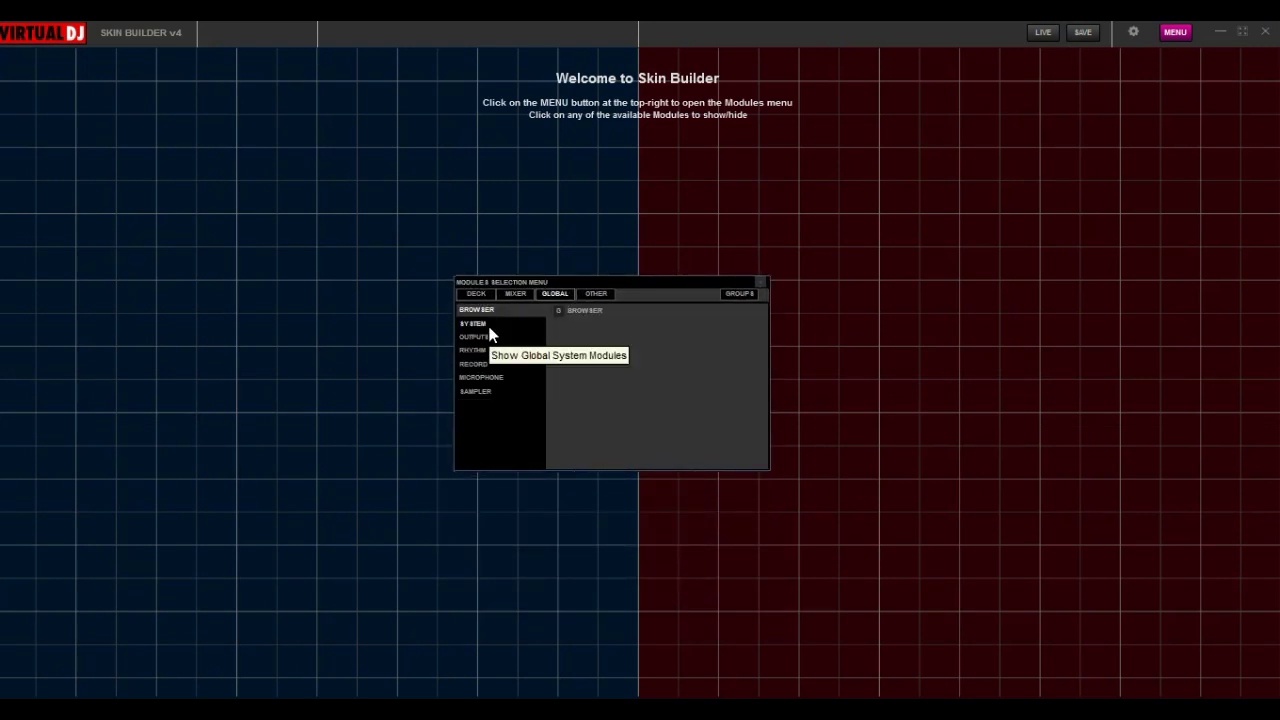
left_click(558, 310)
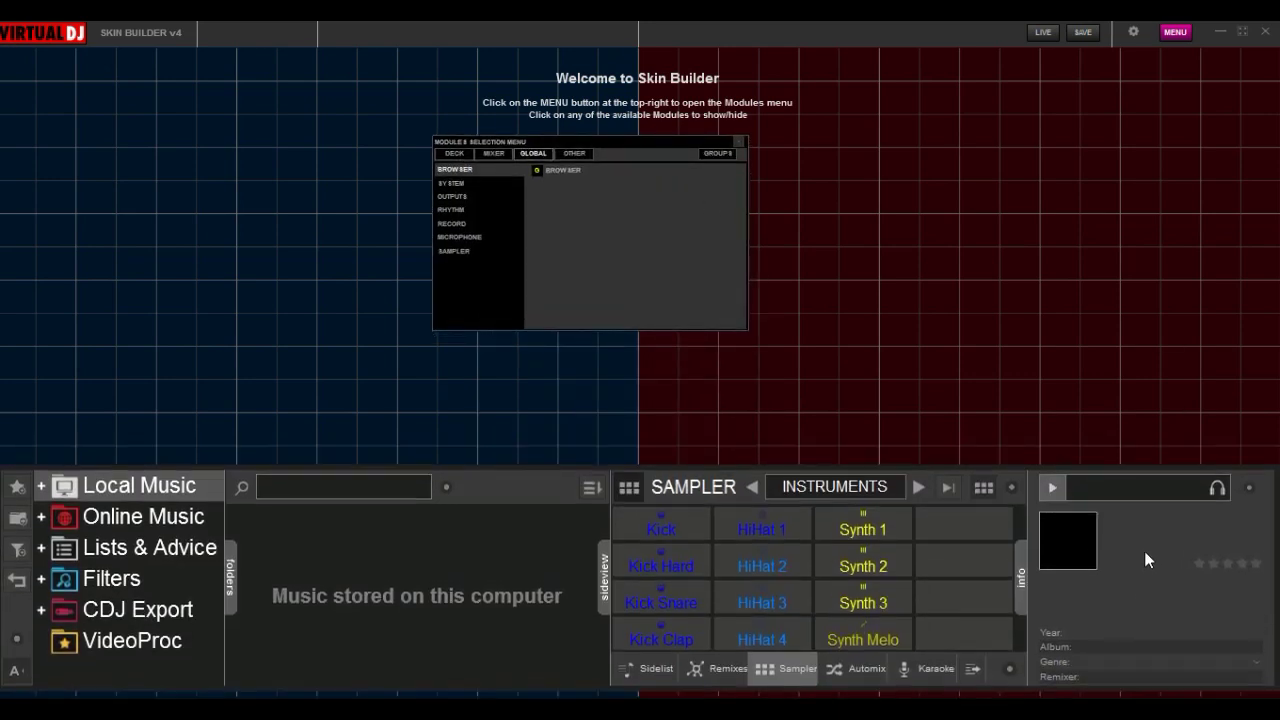
left_click_drag(1261, 652, 1254, 644)
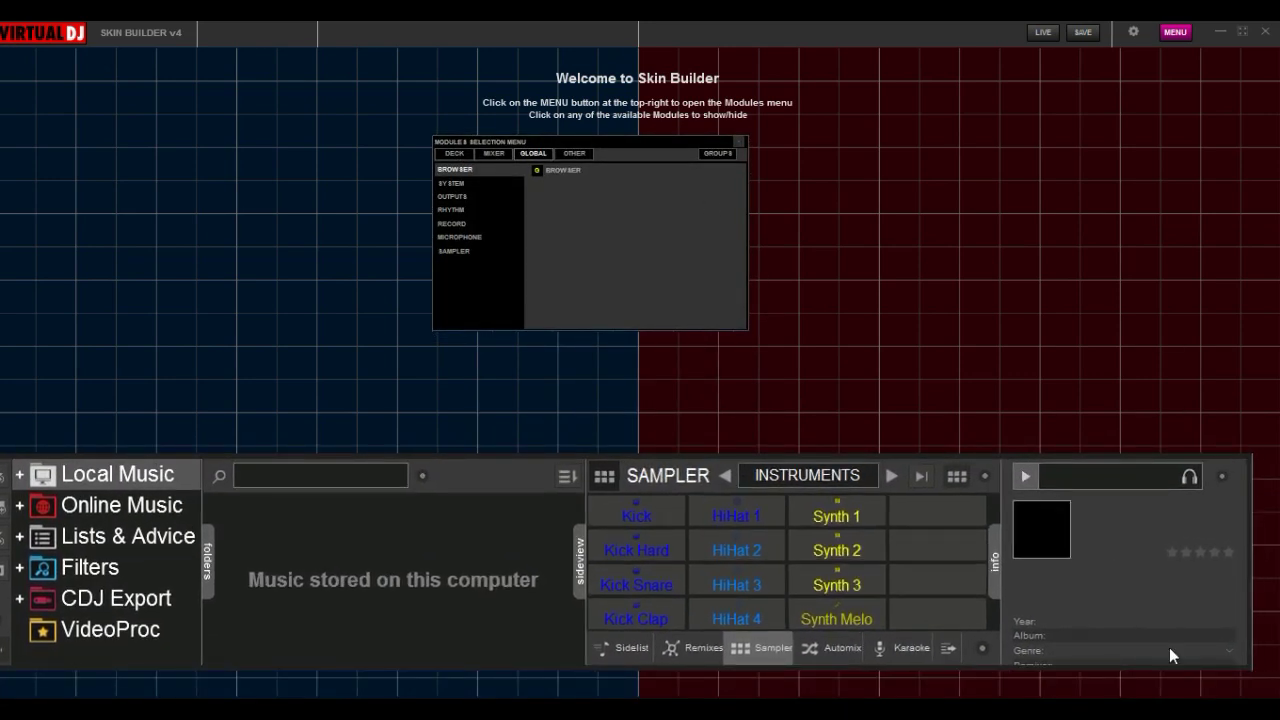
left_click_drag(529, 479, 559, 507)
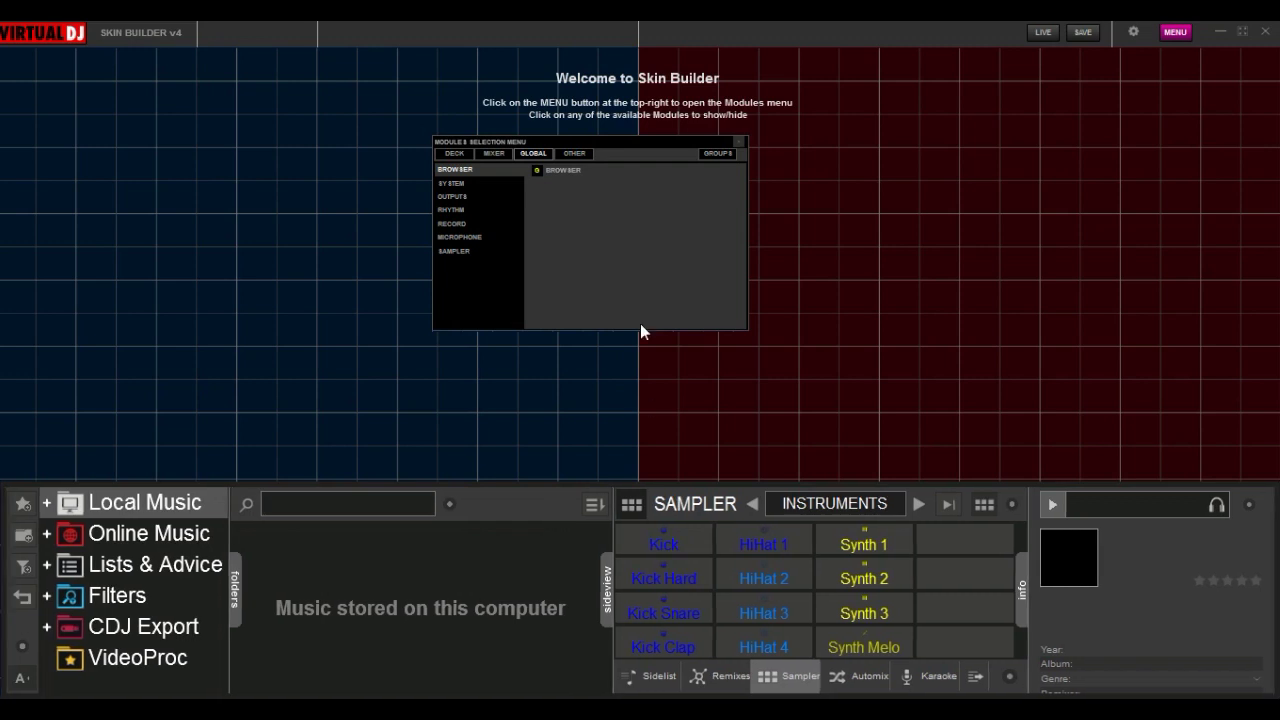
left_click(454, 153)
left_click_drag(626, 208, 519, 545)
Preview the Default and Basic deck control modules and the Artist-Title display modules for deck A, hiding each again.
left_click(442, 513)
left_click(442, 513)
left_click(442, 528)
left_click(442, 528)
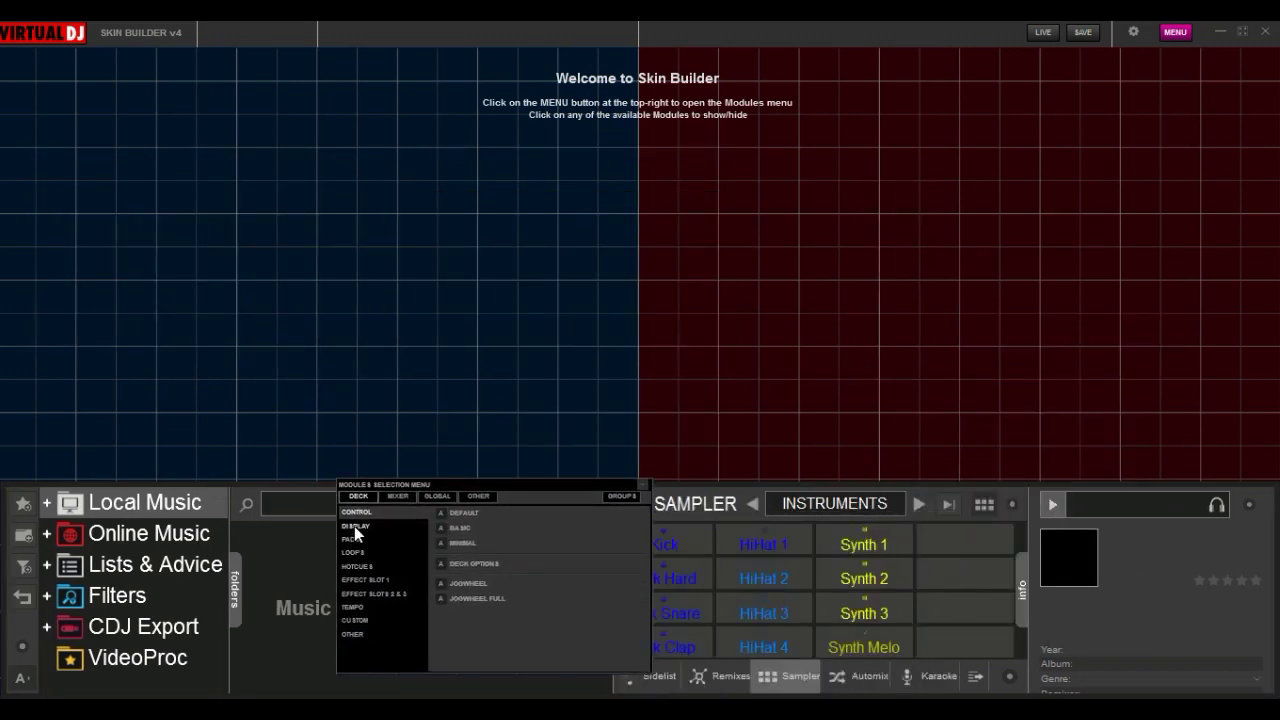
left_click(354, 526)
left_click(442, 513)
left_click(442, 528)
left_click(442, 528)
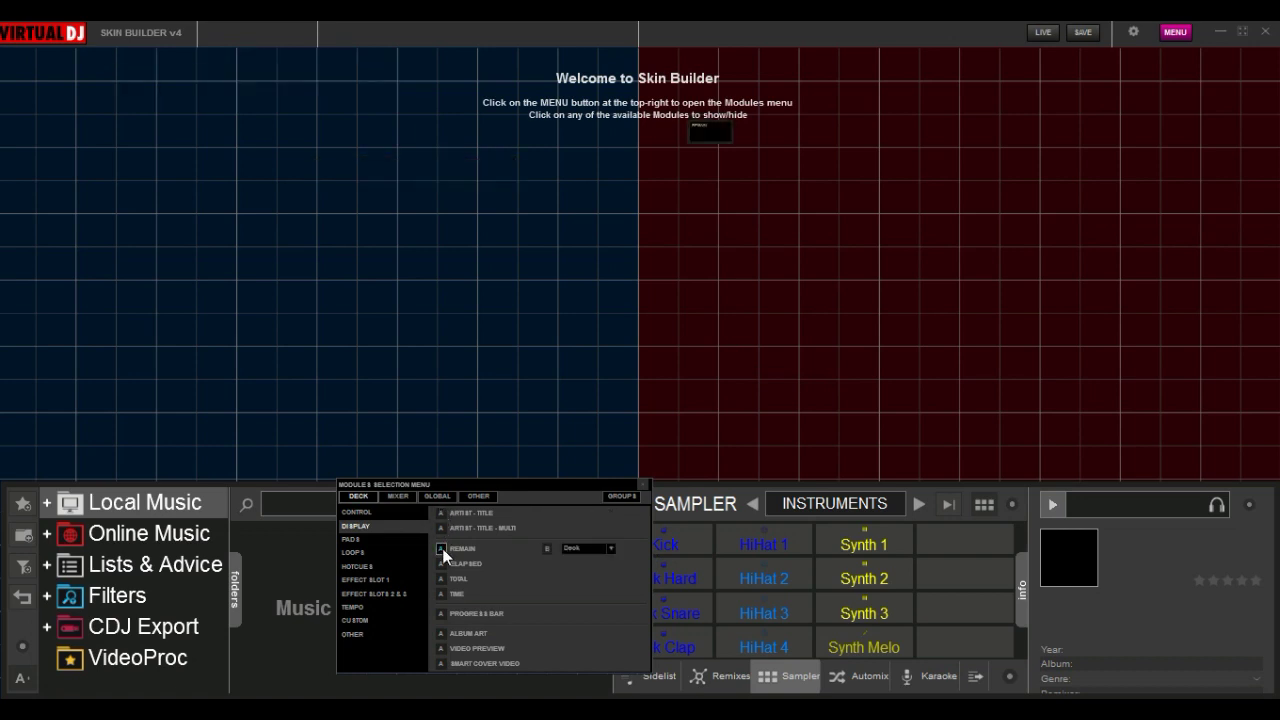
Add the mixer's VU Meter modules for decks A and B and place them side by side on the centre line.
left_click(400, 495)
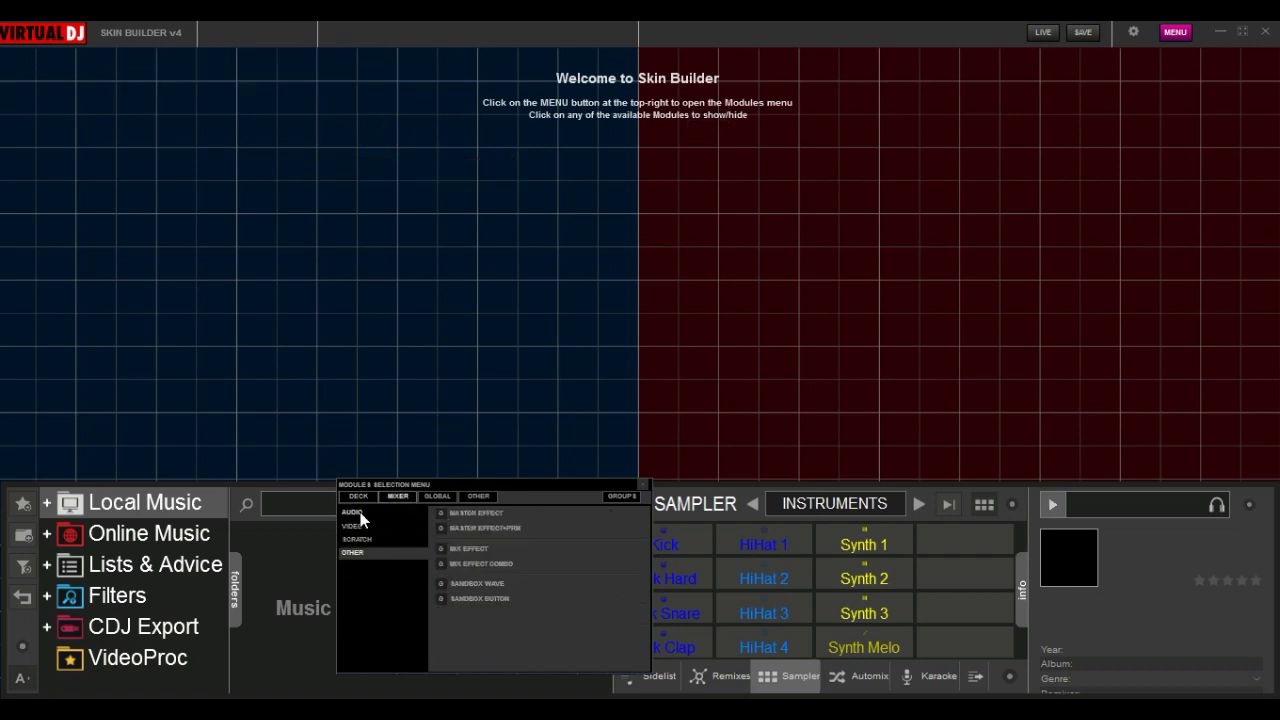
left_click(440, 529)
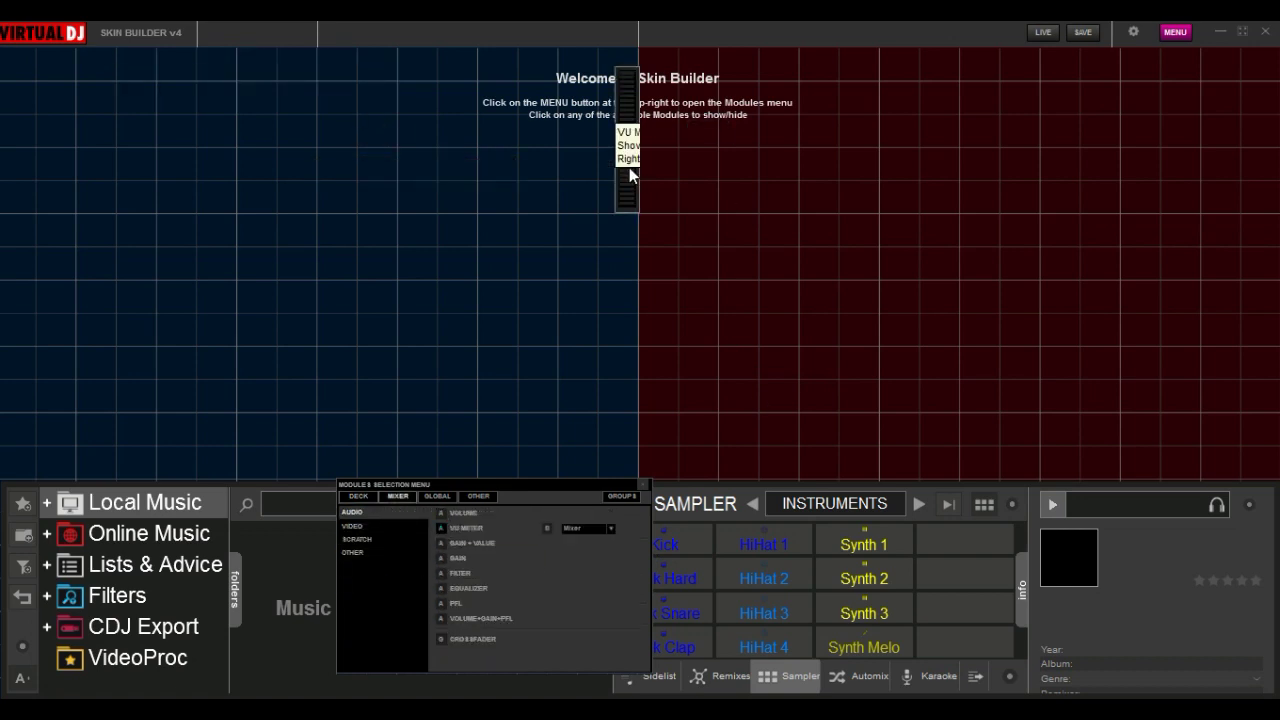
left_click_drag(629, 167, 616, 258)
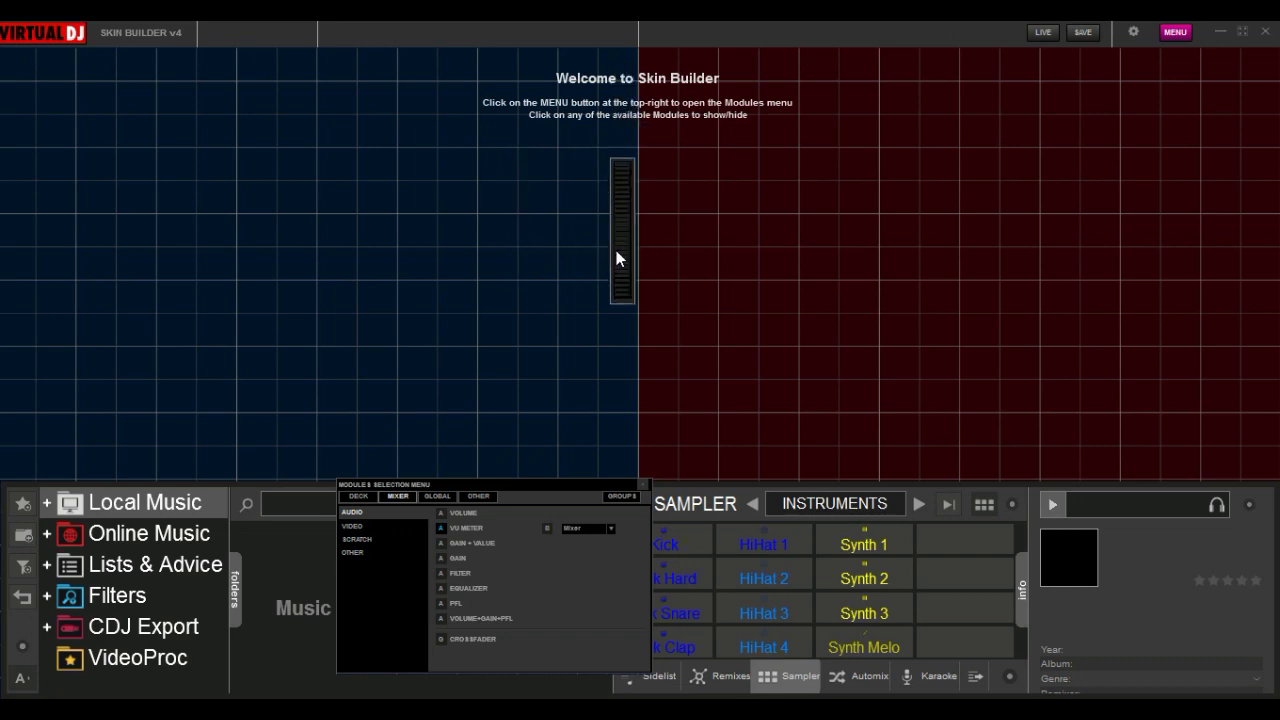
left_click(547, 528)
left_click_drag(661, 163, 657, 243)
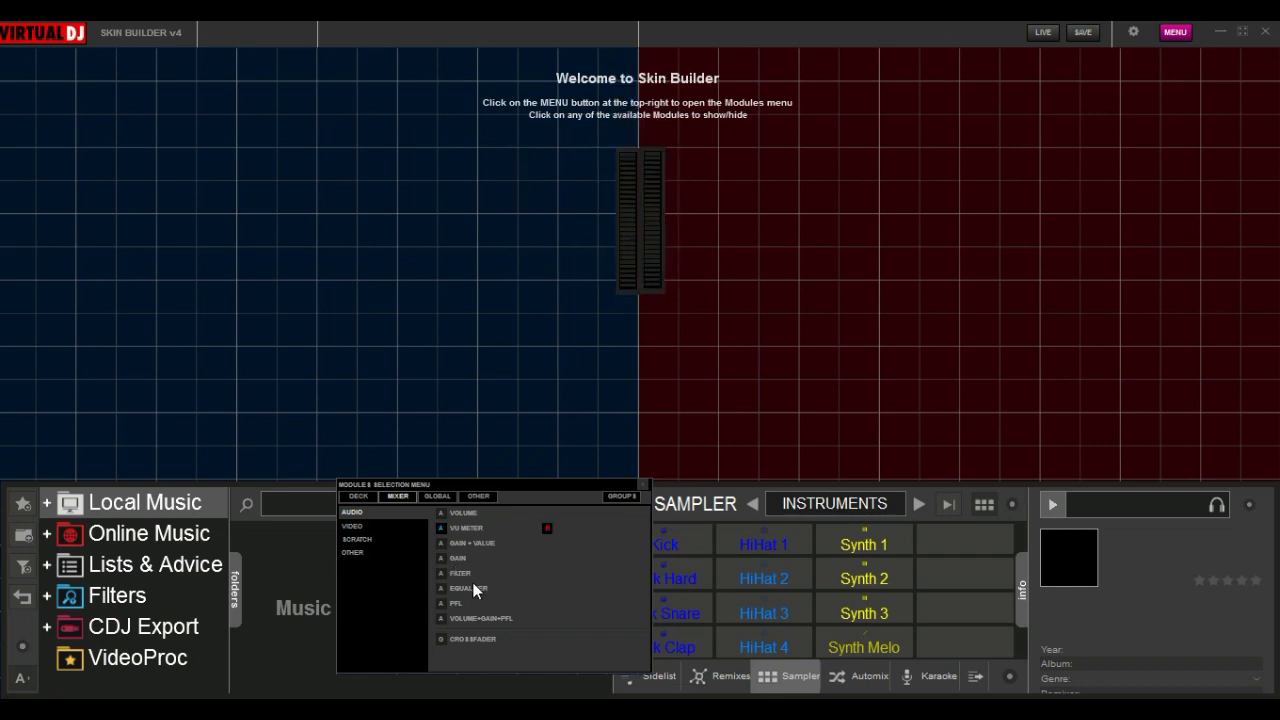
Add the horizontal scratch wave module for deck A and widen it across more than half of the deck A area.
left_click(355, 527)
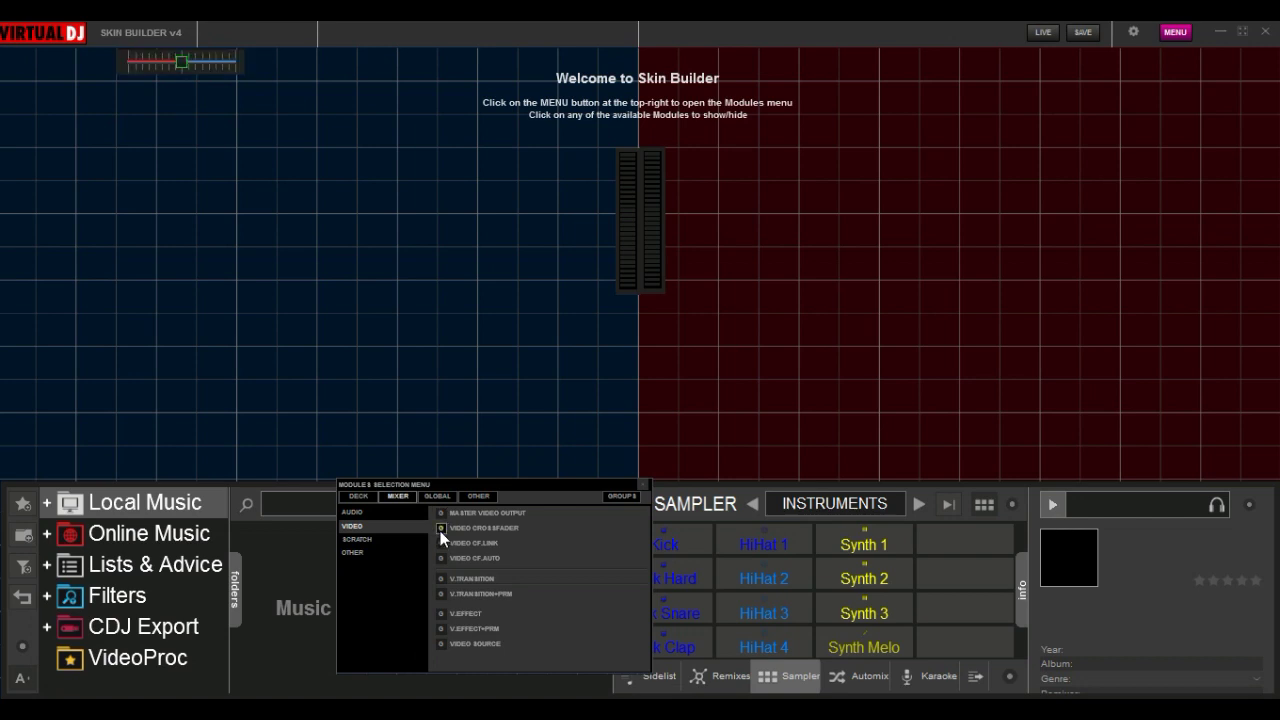
left_click(357, 539)
left_click(439, 527)
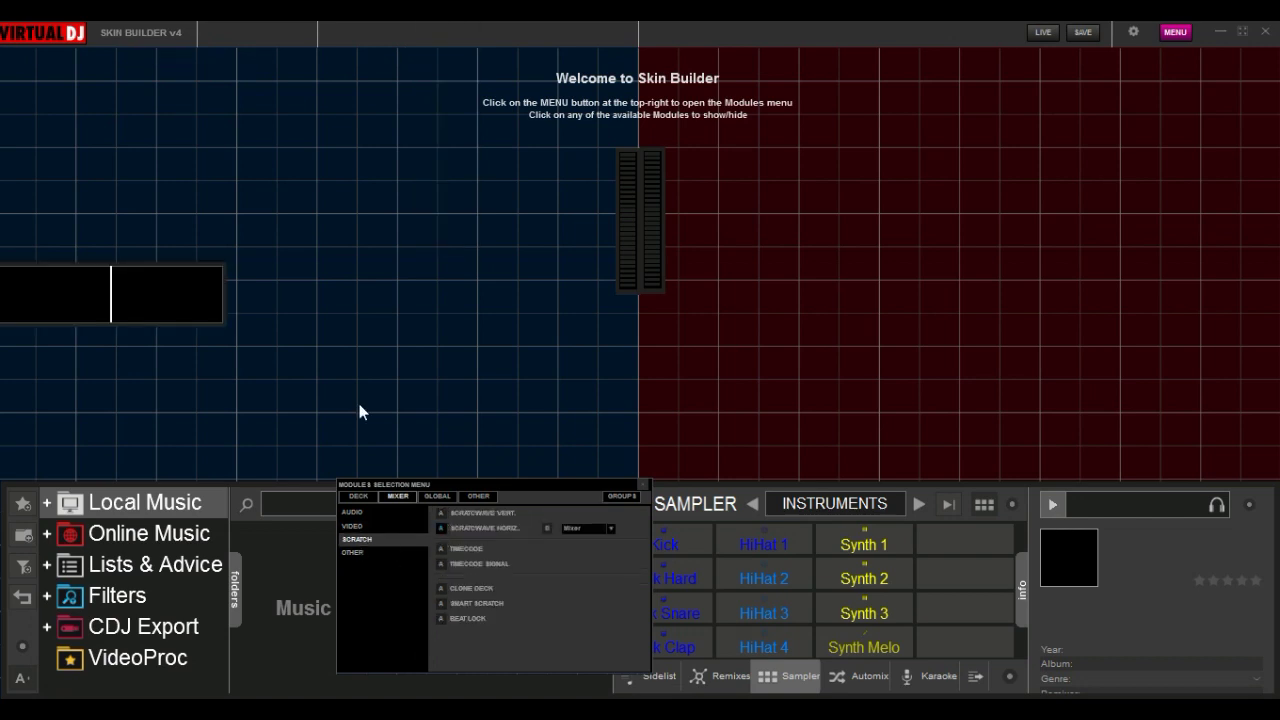
left_click_drag(222, 326, 382, 321)
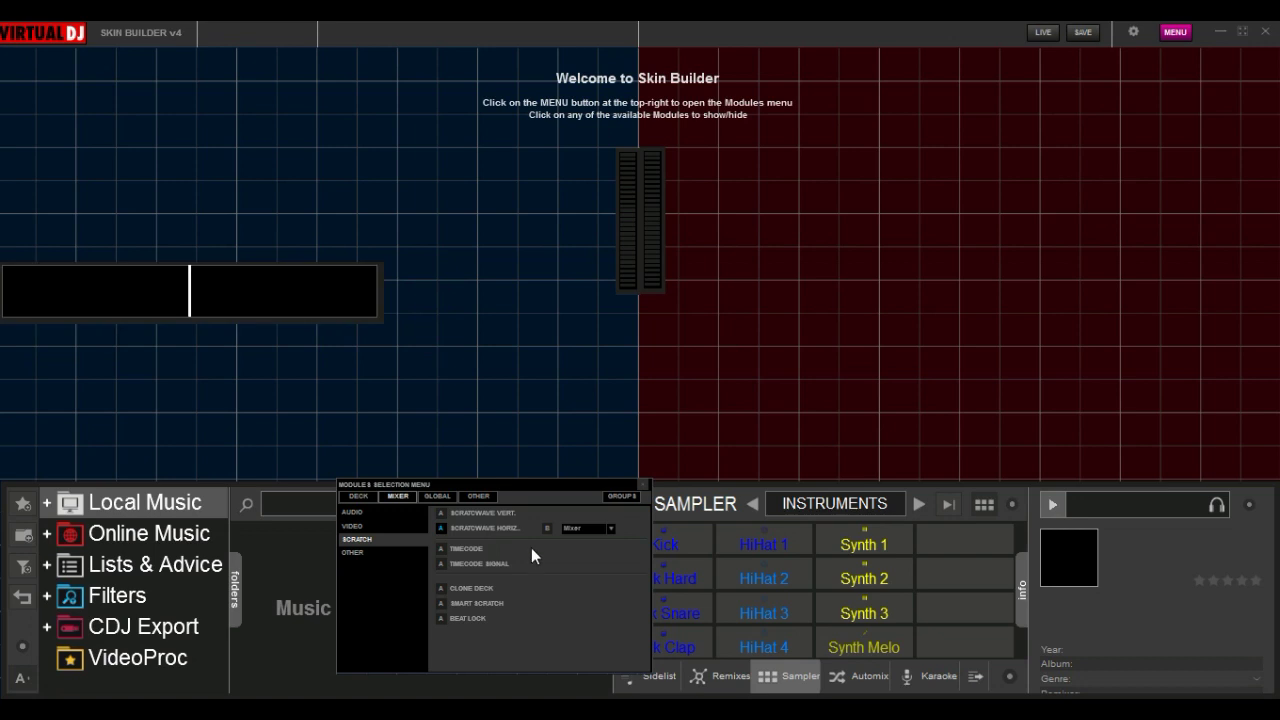
Preview the Master Level Meter module from the global output modules.
left_click(351, 553)
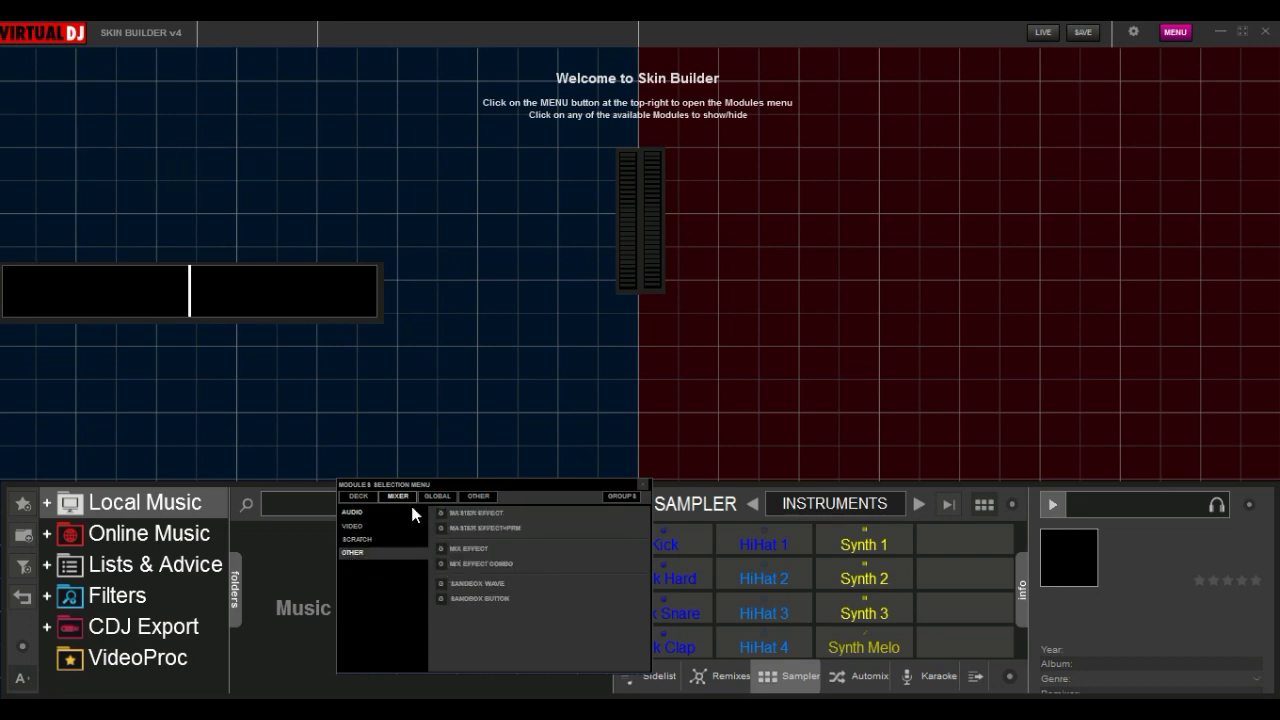
left_click(437, 496)
left_click(415, 537)
left_click(440, 527)
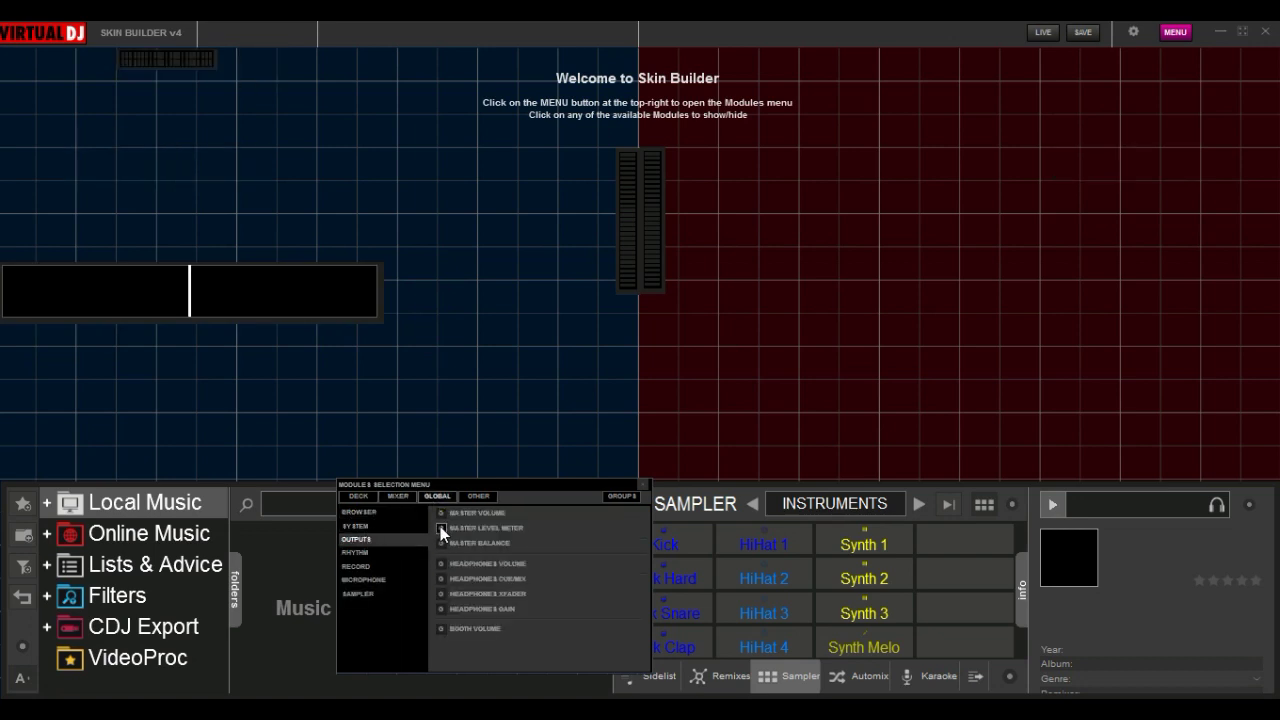
Add the Default Wave rhythm module, place it above the VU meters, and widen it to almost the full canvas width.
left_click(357, 552)
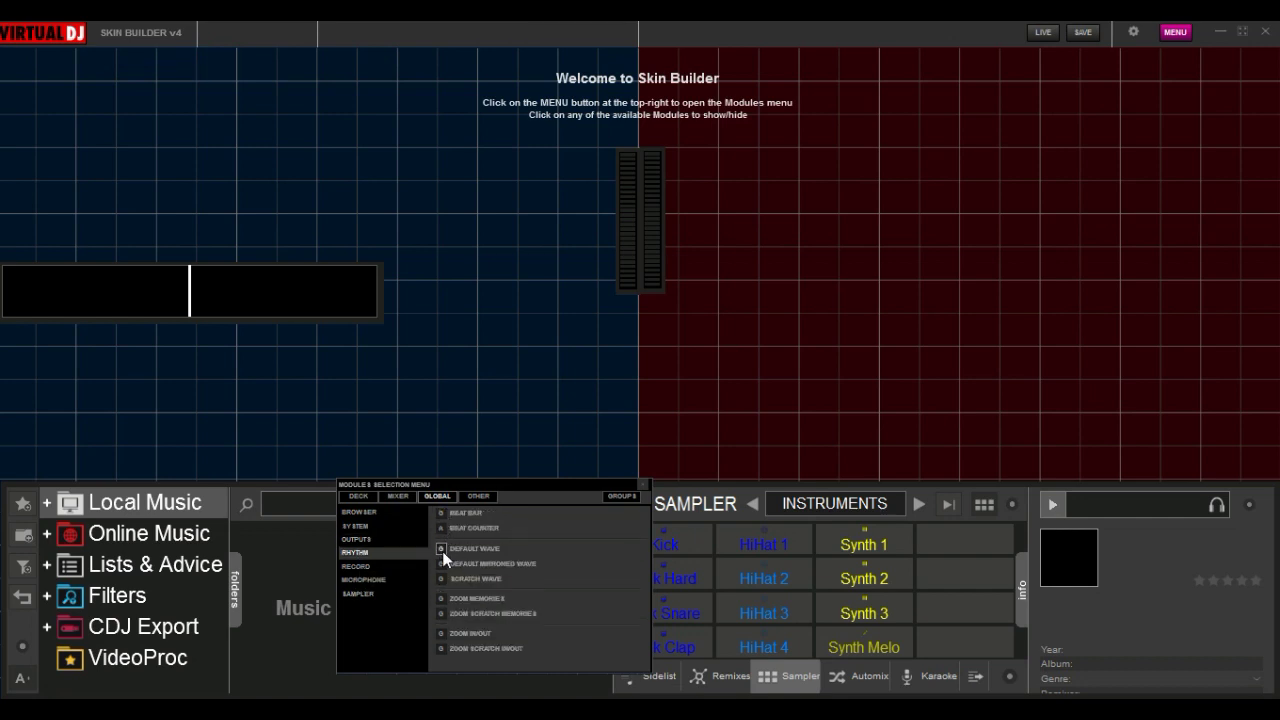
left_click(441, 549)
left_click_drag(599, 290, 600, 88)
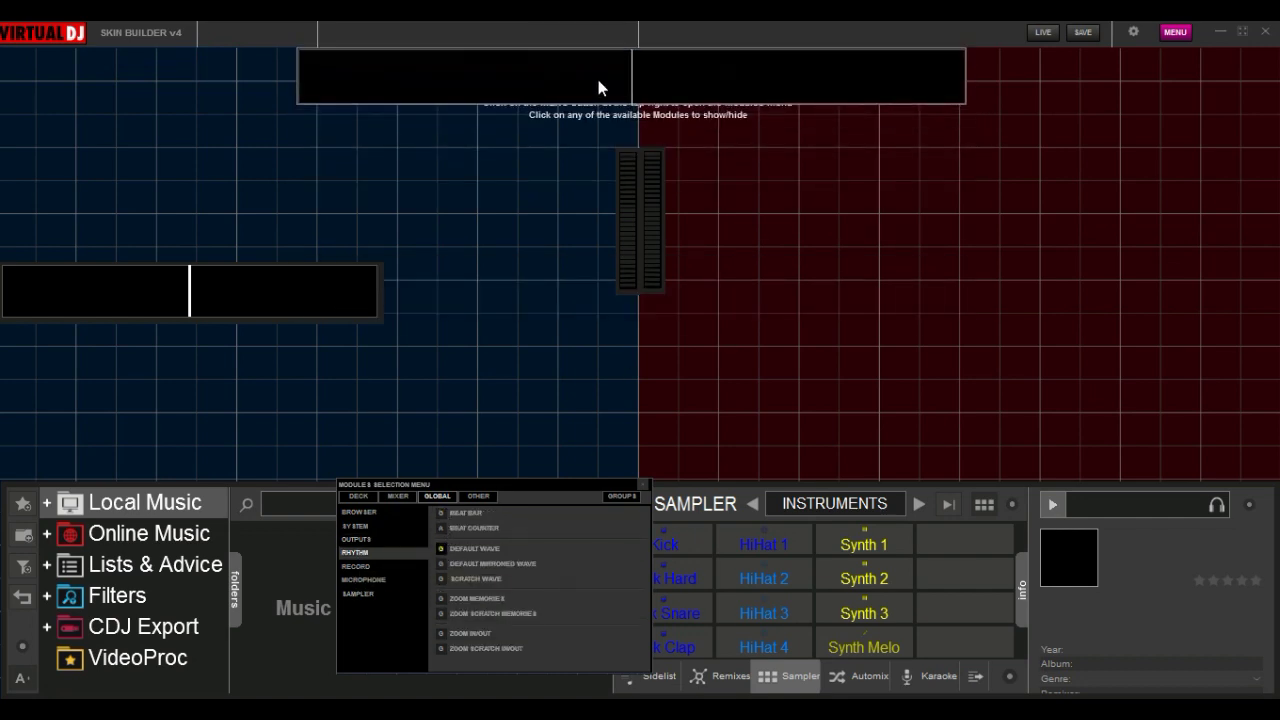
left_click_drag(963, 102, 1260, 96)
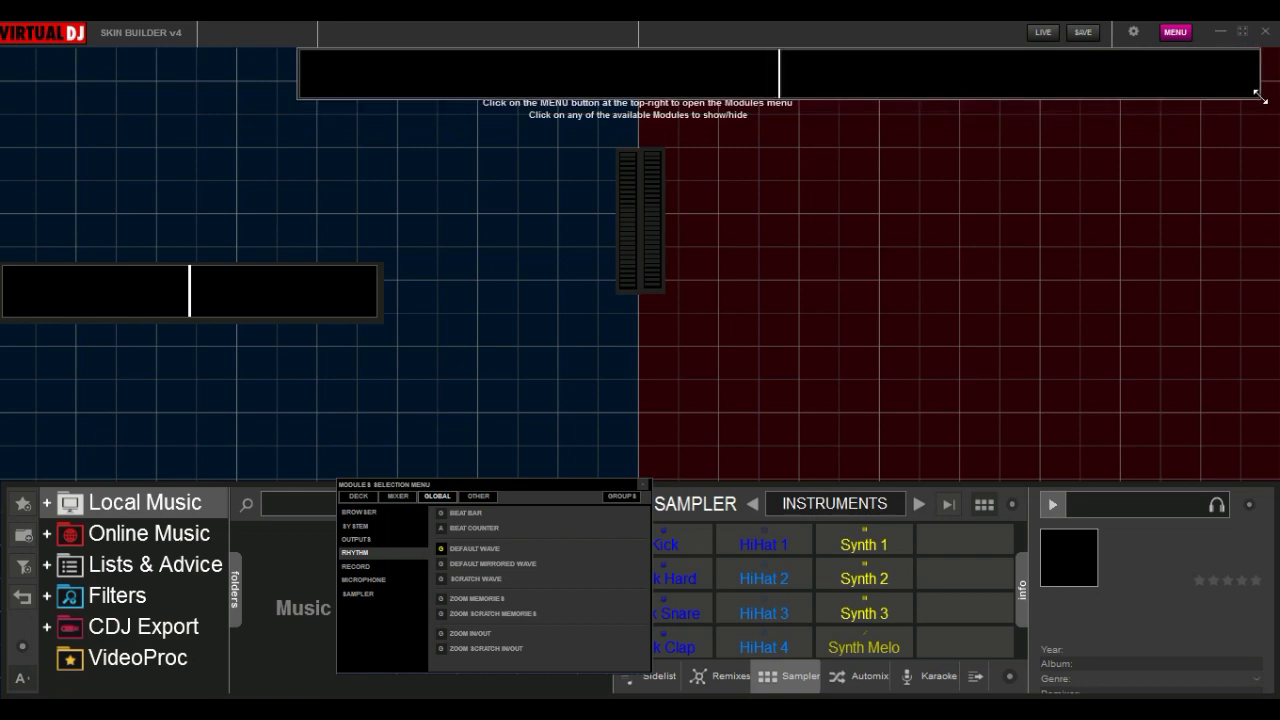
left_click_drag(900, 88, 654, 94)
left_click_drag(765, 82, 765, 122)
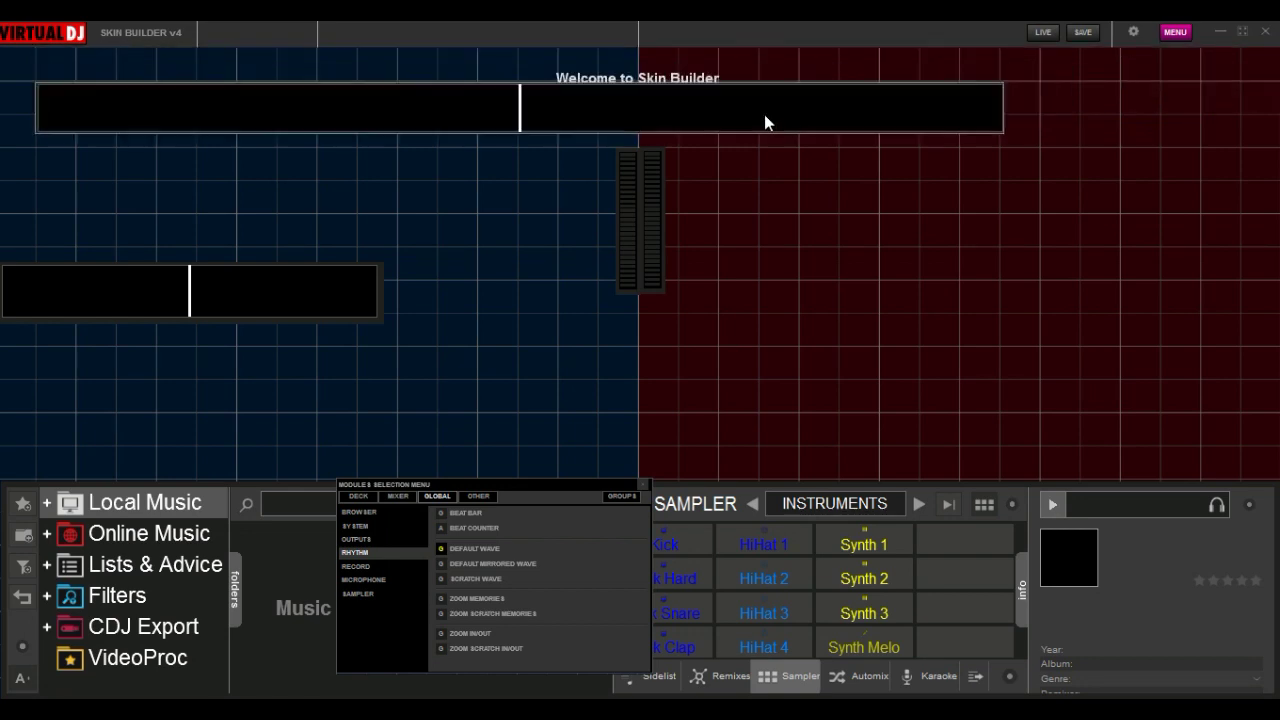
left_click_drag(1001, 131, 1234, 120)
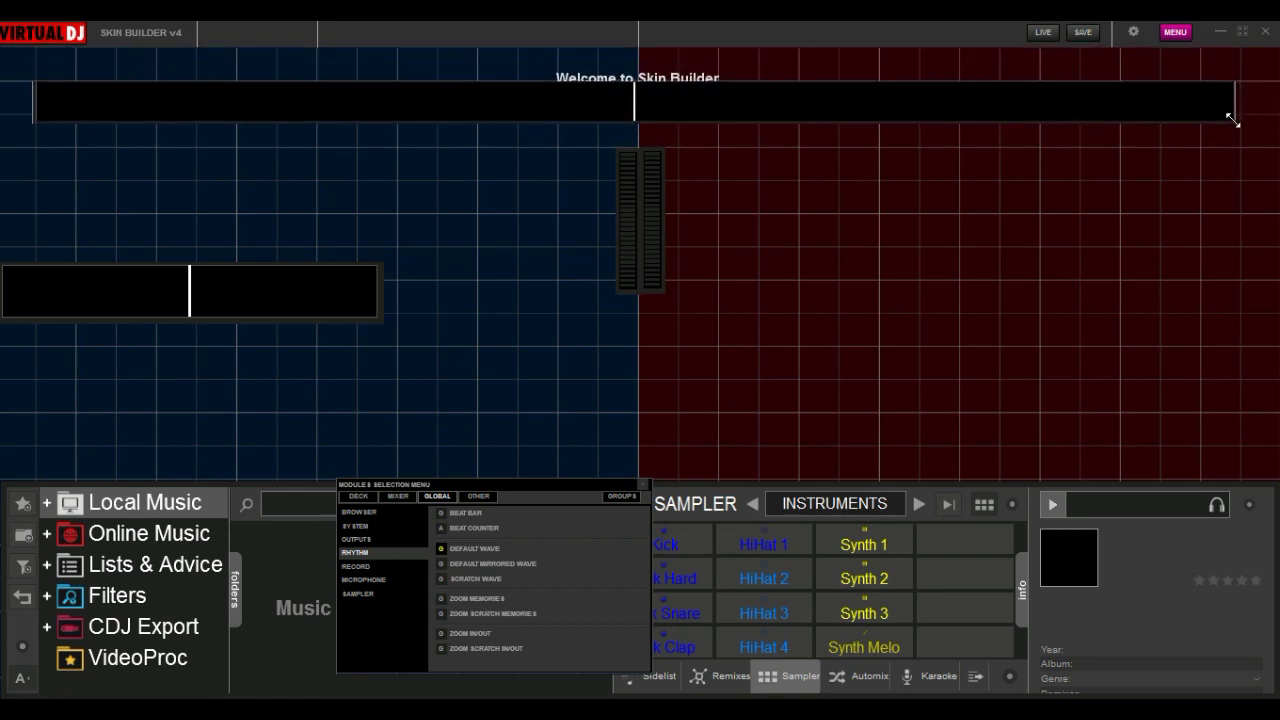
Preview the headphones crossfader and Headphones Gain output modules, hiding each again.
left_click(356, 539)
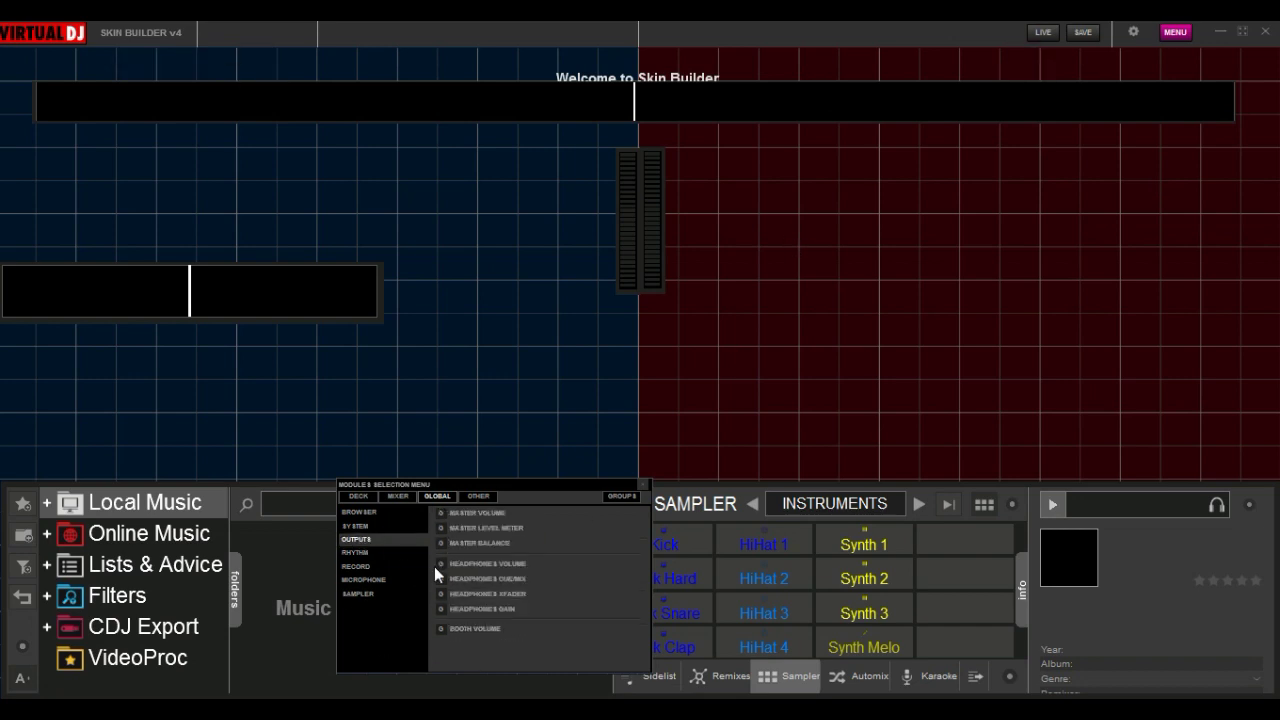
left_click(440, 594)
left_click(439, 594)
left_click(441, 607)
left_click(441, 608)
Preview the Default Mirrored Wave, Zoom Memories and Zoom Scratch In/Out rhythm modules, hiding each again.
left_click(358, 552)
left_click(440, 564)
left_click(440, 564)
left_click(441, 598)
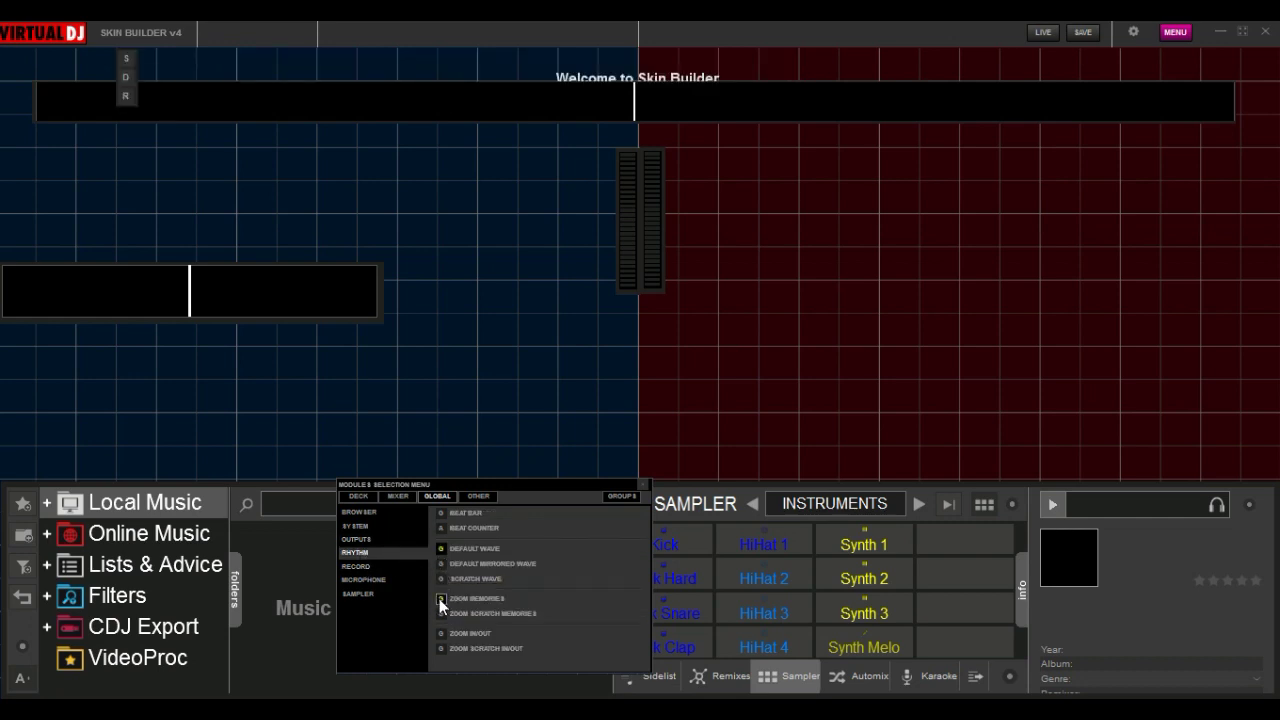
left_click(440, 599)
left_click(442, 648)
left_click(442, 648)
Preview the Sampler Master Volume module and hide it again.
left_click(370, 580)
left_click(366, 594)
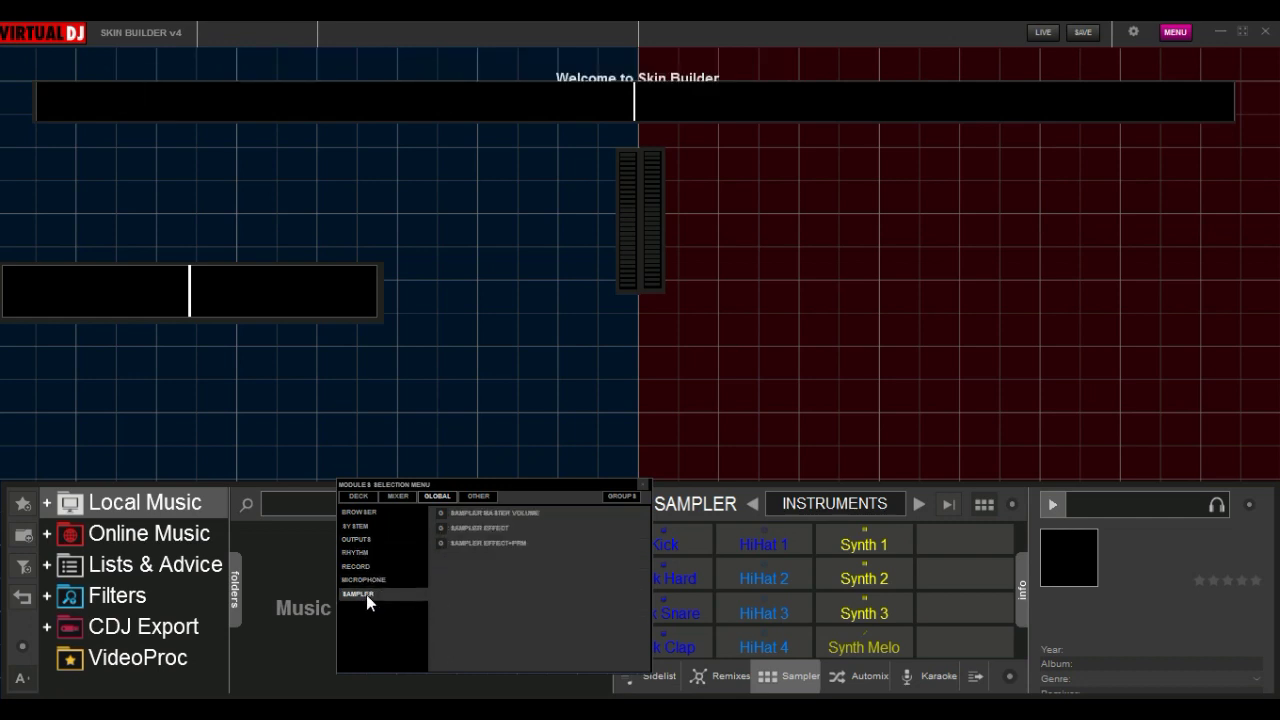
left_click(439, 513)
left_click(439, 513)
Preview the Load Dropzone module for deck A and draw zones 1, 4 and 2, hiding each again.
left_click(479, 497)
left_click(440, 513)
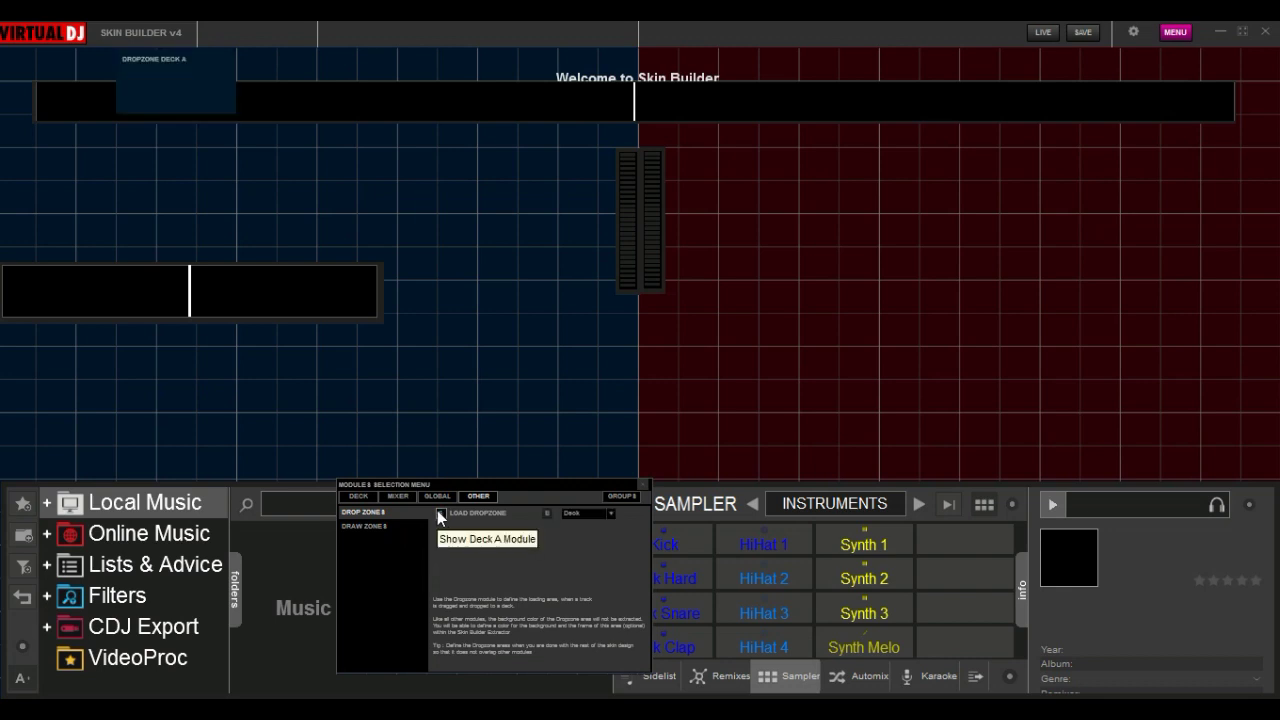
left_click(439, 514)
left_click(388, 525)
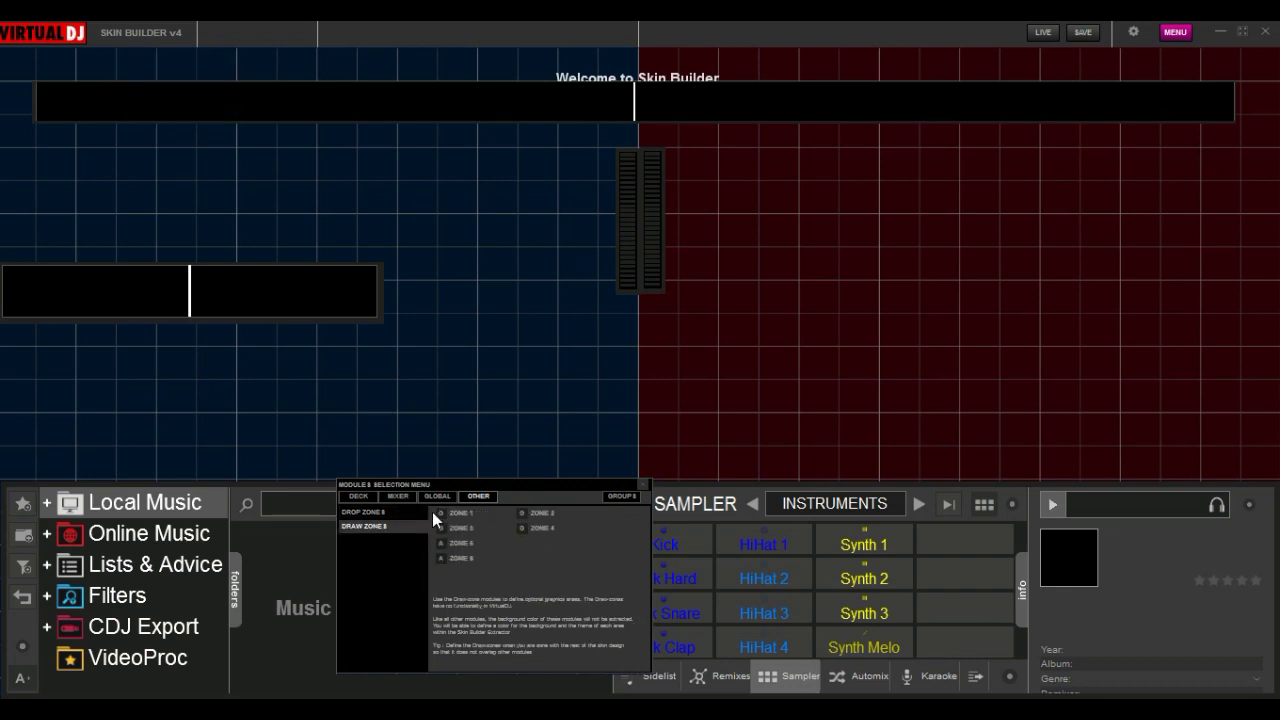
left_click(440, 513)
left_click(440, 513)
left_click(521, 528)
left_click(521, 528)
left_click(521, 513)
left_click(521, 513)
Add the Deck Select modules for decks A and B, one at each end of the wide wave display.
left_click(437, 497)
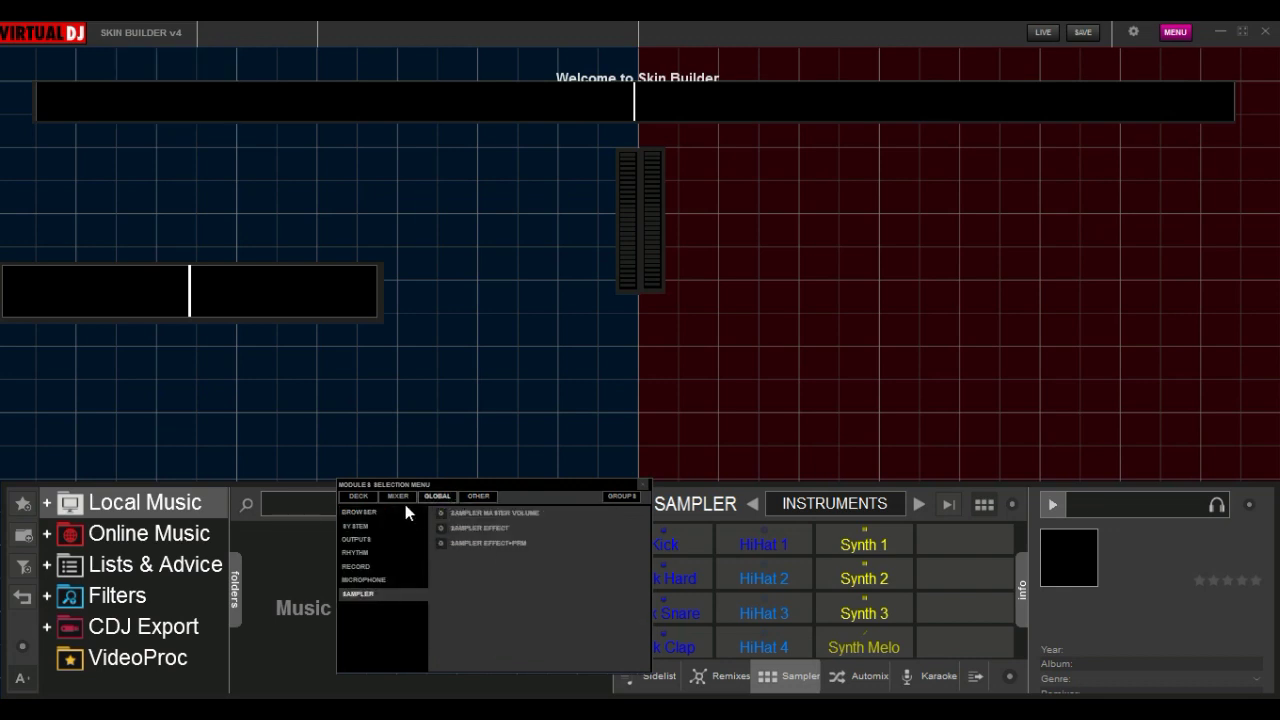
left_click(357, 497)
left_click(352, 634)
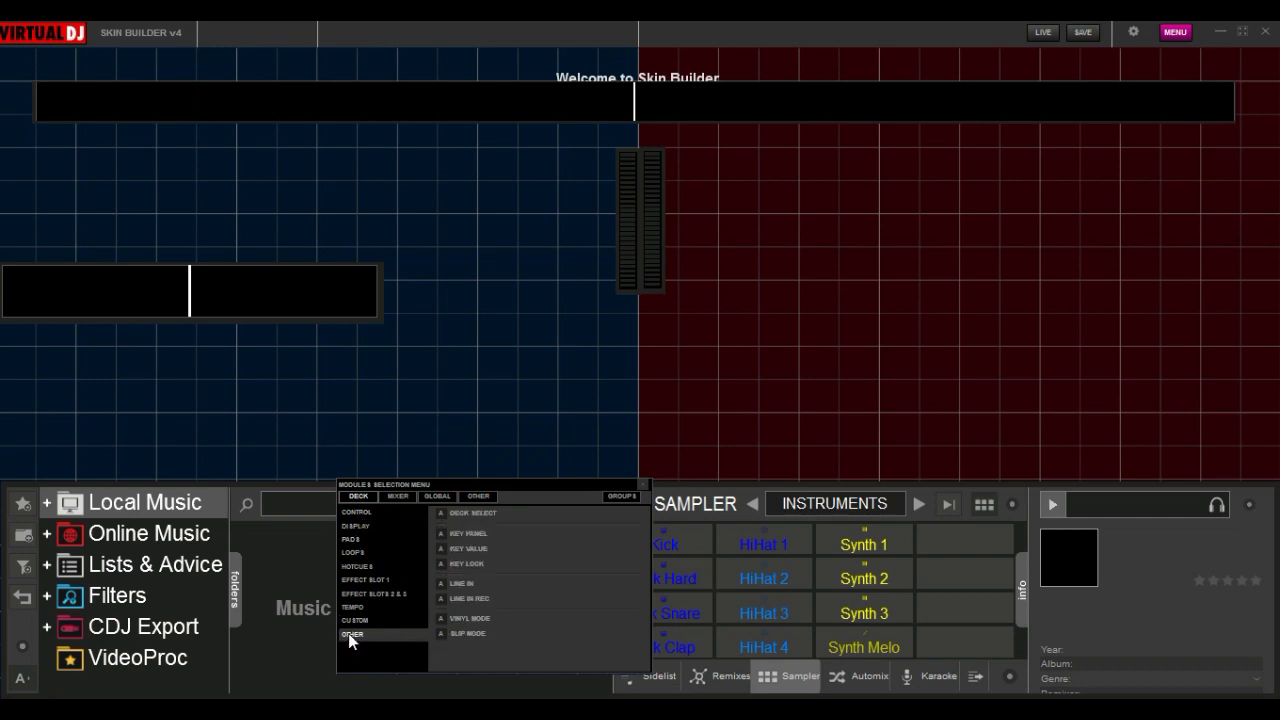
left_click(440, 513)
left_click_drag(18, 76, 20, 108)
left_click(547, 513)
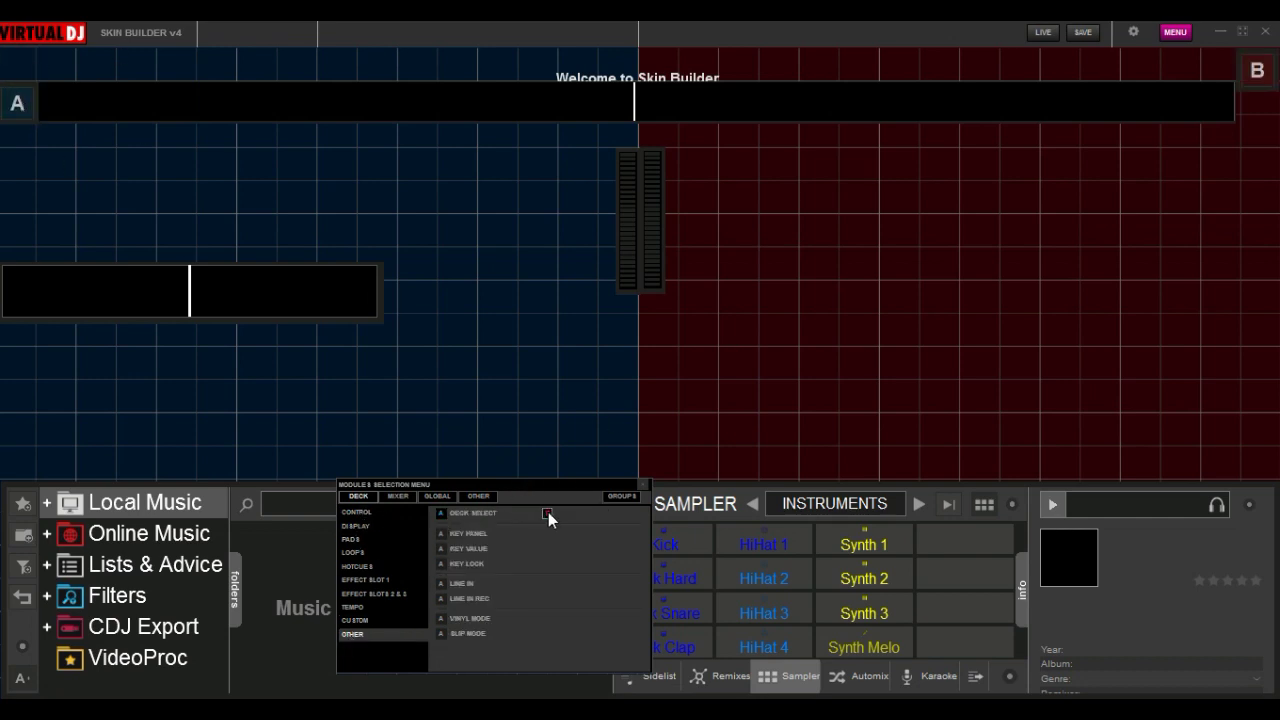
Preview the Default deck control module for deck A and hide it again.
left_click(358, 512)
left_click(443, 512)
left_click(443, 512)
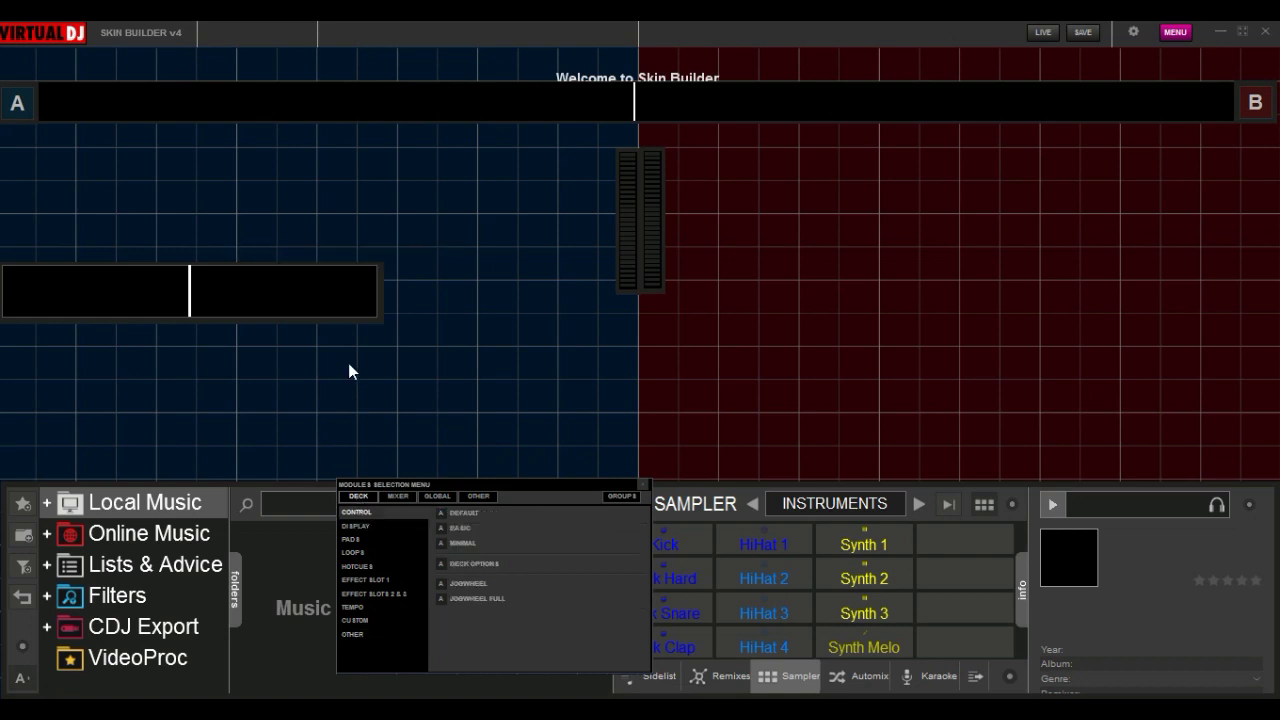
Move the horizontal scratch wave onto the browser's sampler area and place a Jogwheel module in the deck A half.
left_click_drag(236, 308, 872, 642)
left_click(441, 530)
left_click(441, 583)
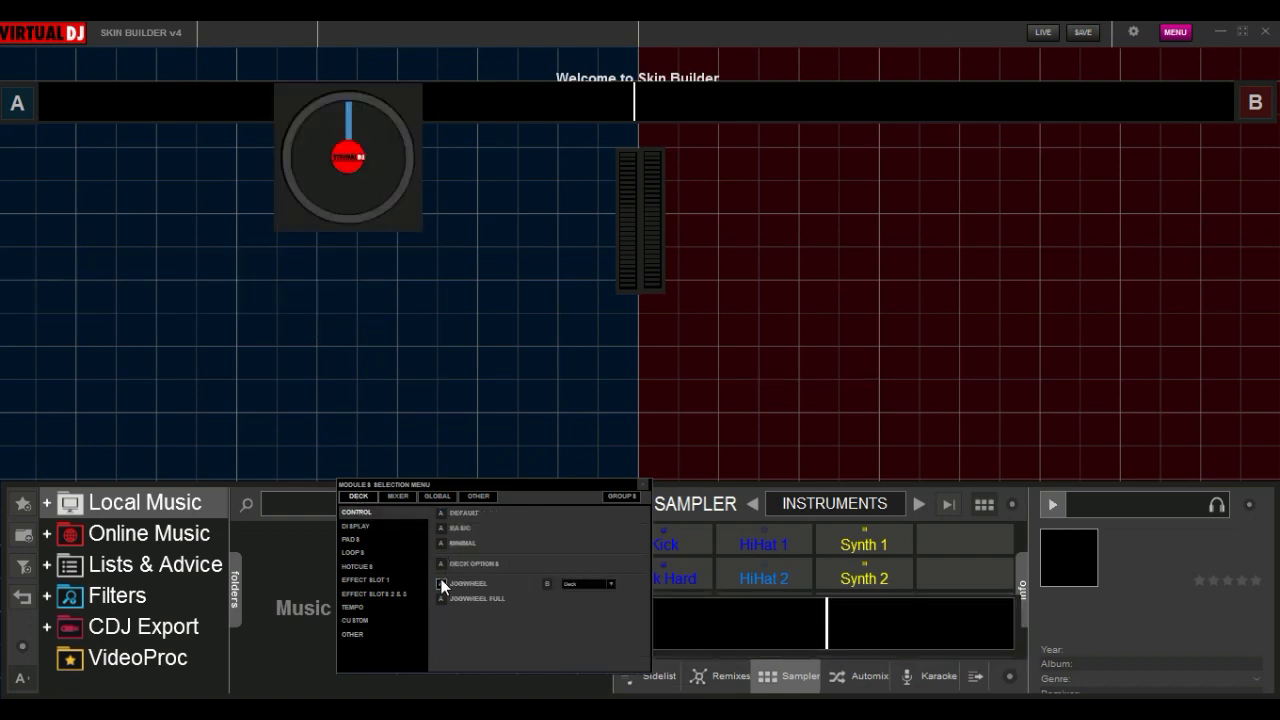
left_click_drag(372, 144, 340, 294)
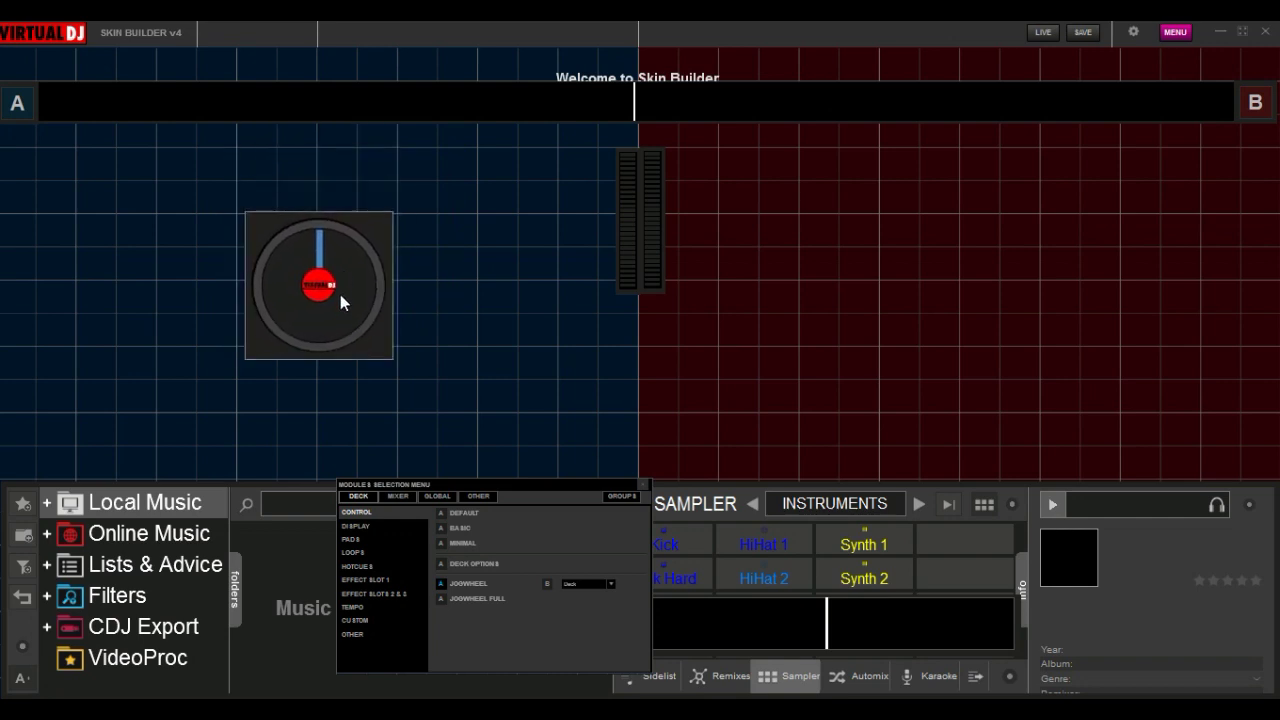
Add a Jogwheel module in the deck B half and shift the deck A jogwheel out to its half's outer side.
left_click(547, 583)
left_click_drag(924, 153, 1028, 280)
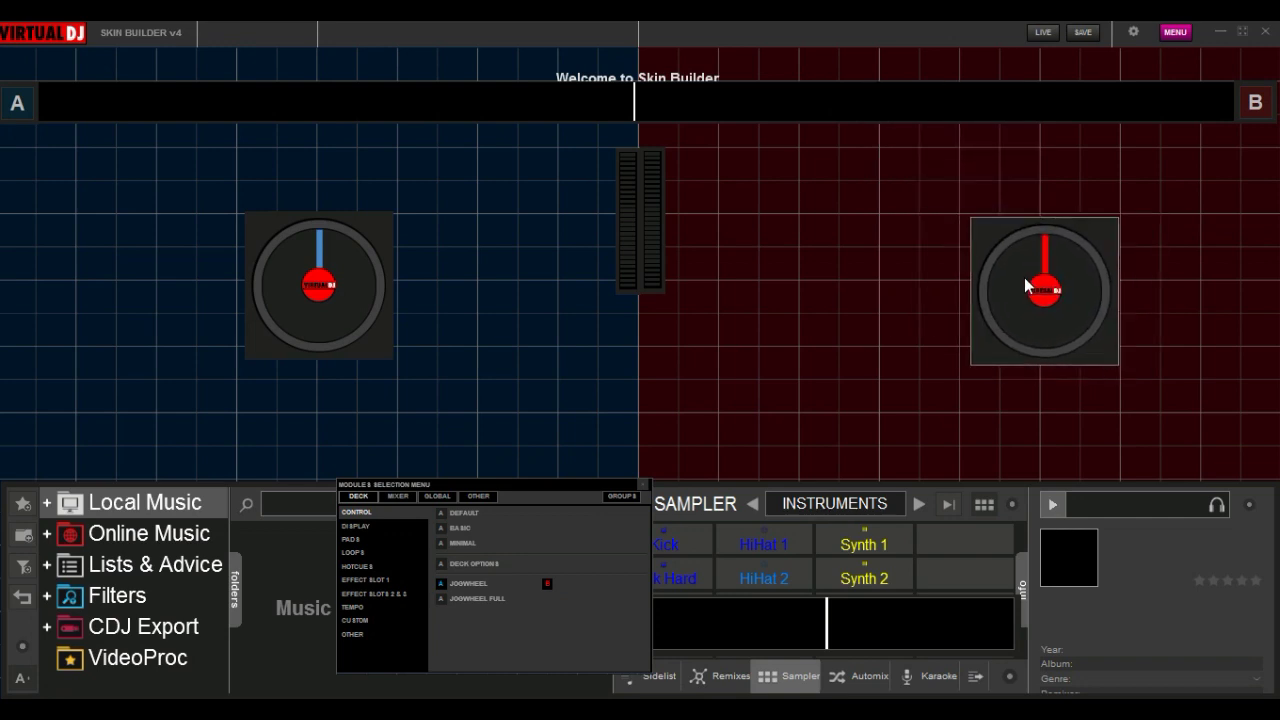
left_click_drag(318, 298, 148, 298)
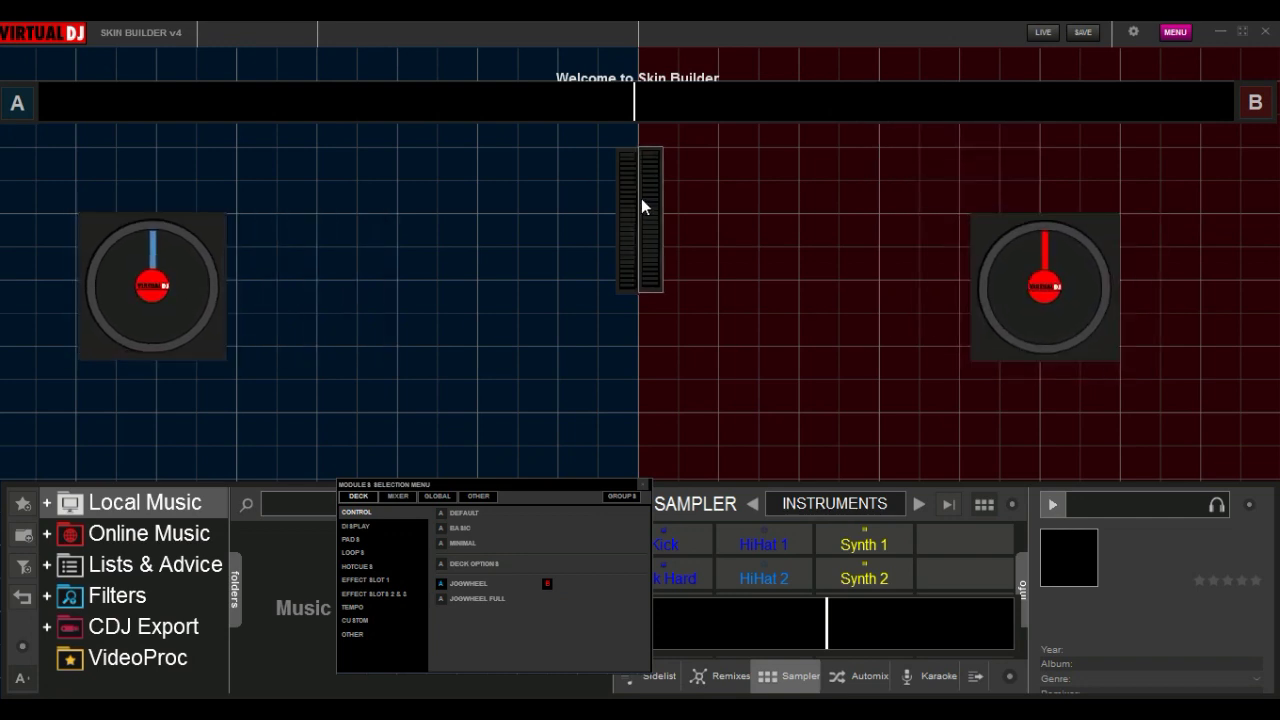
Shift the paired VU meters down along the centre line and place a Default control module beneath each deck's jogwheel.
left_click_drag(641, 199, 624, 266)
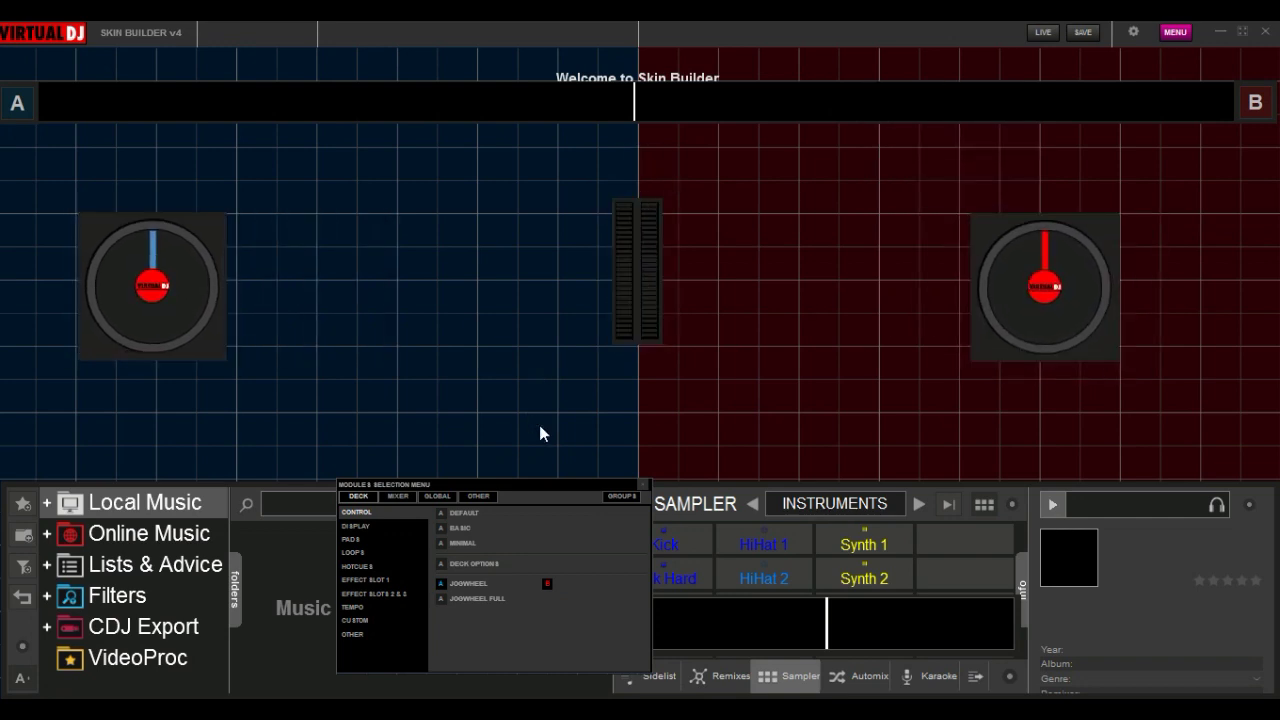
left_click(442, 528)
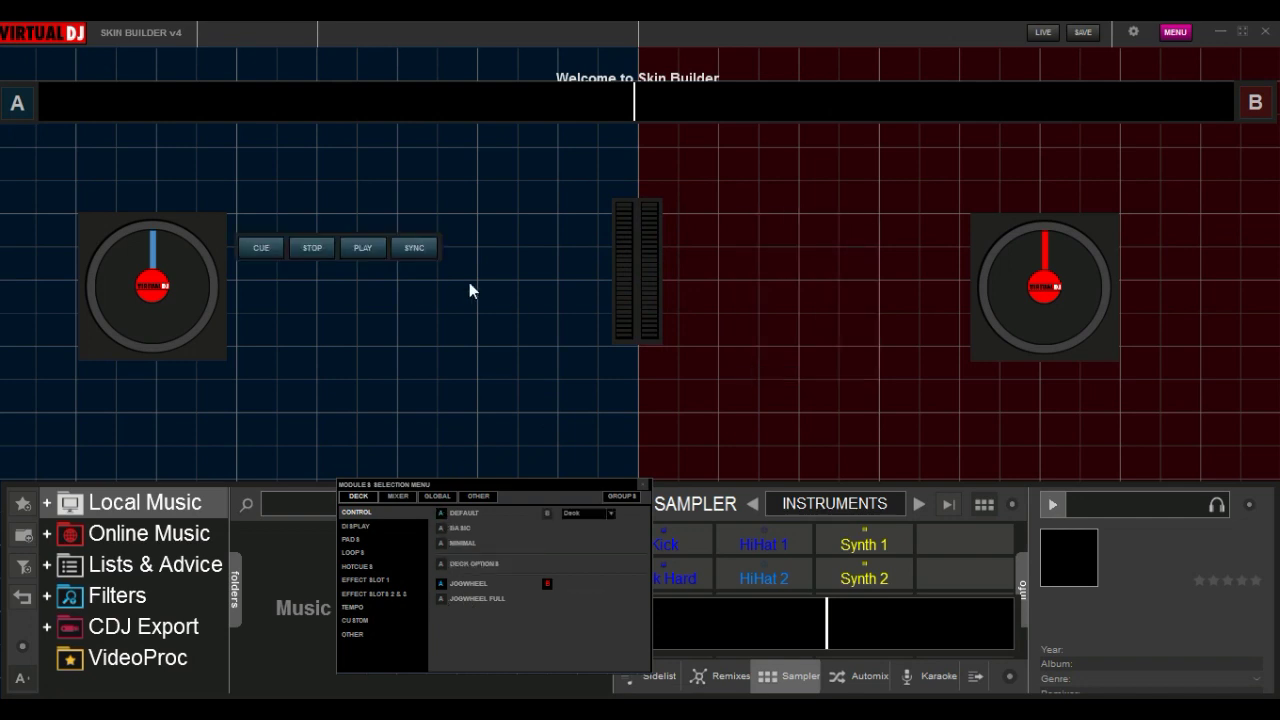
left_click_drag(360, 248, 172, 379)
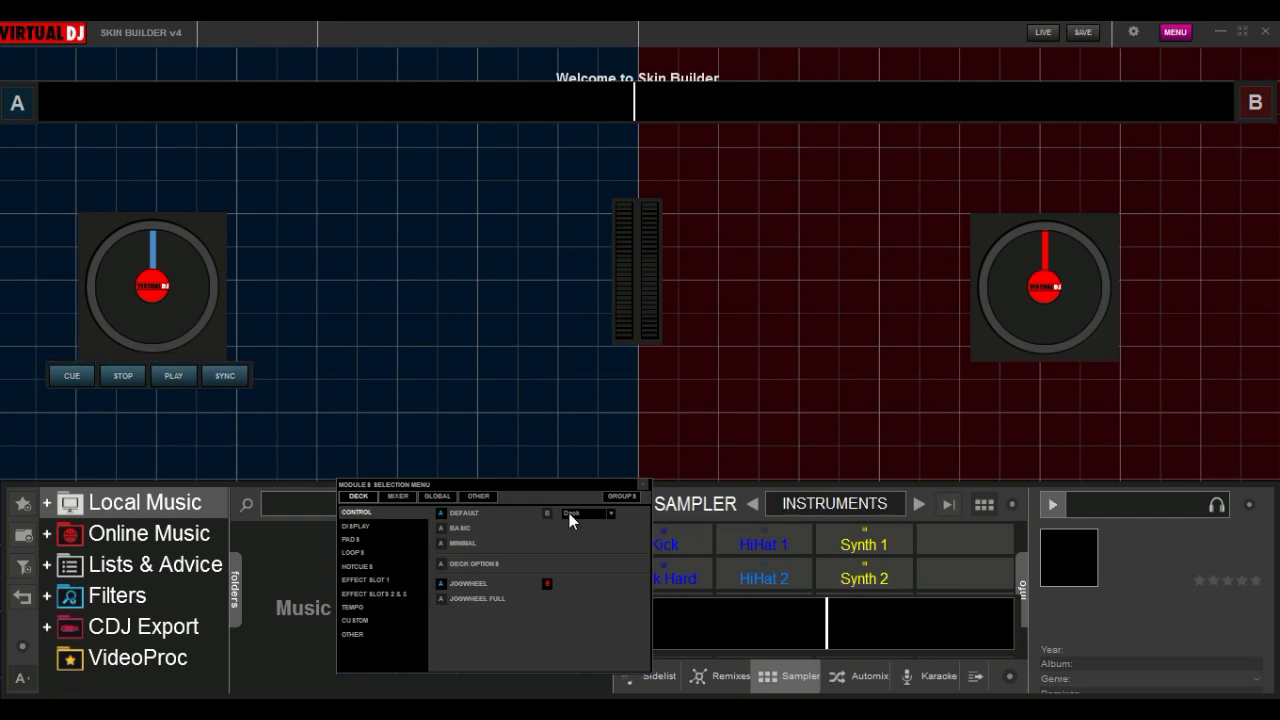
left_click(545, 513)
left_click_drag(984, 247, 988, 371)
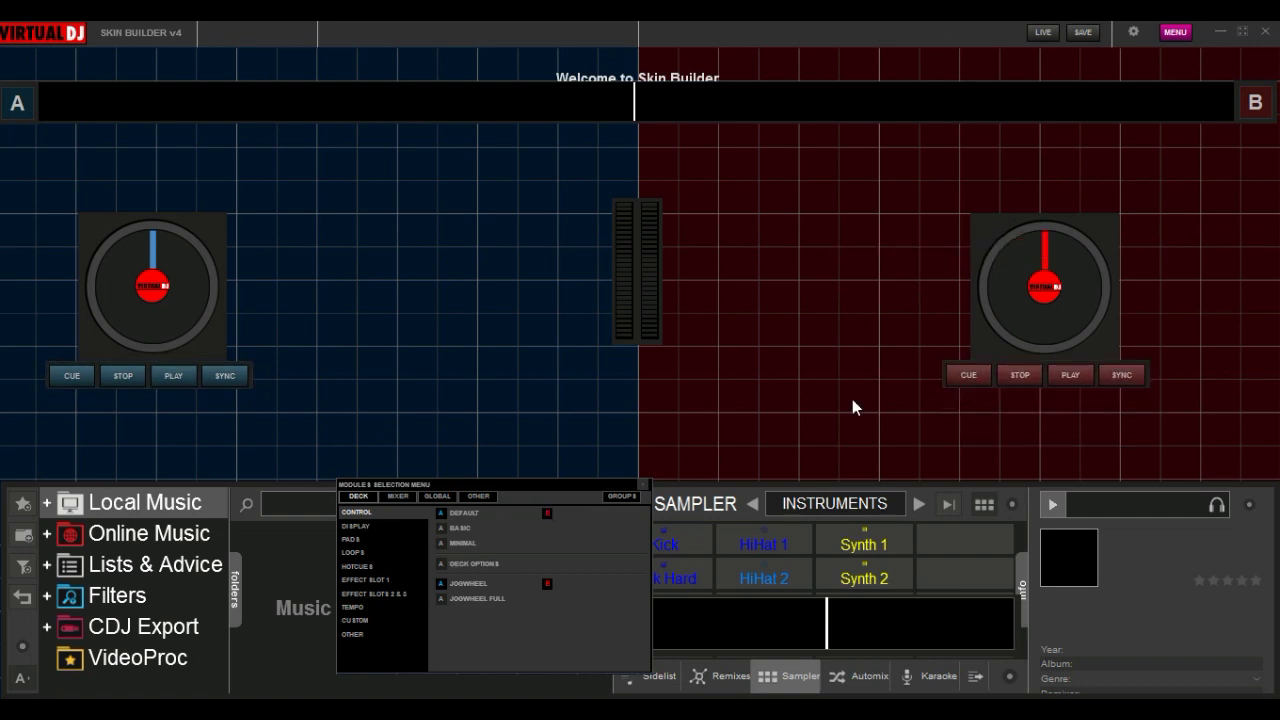
Expand Local Music in the browser and open the Desktop folder to list its tracks.
left_click(66, 508)
left_click(76, 601)
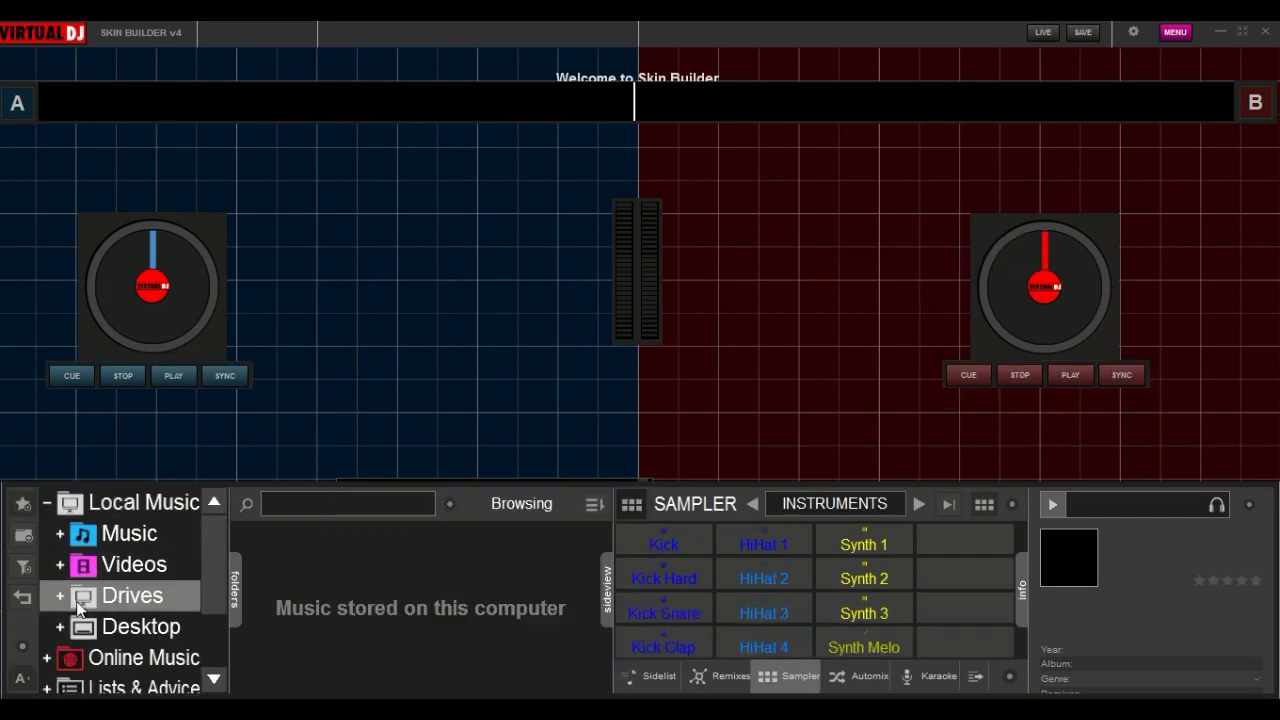
scroll(164, 596, "down", 2)
double_click(164, 598)
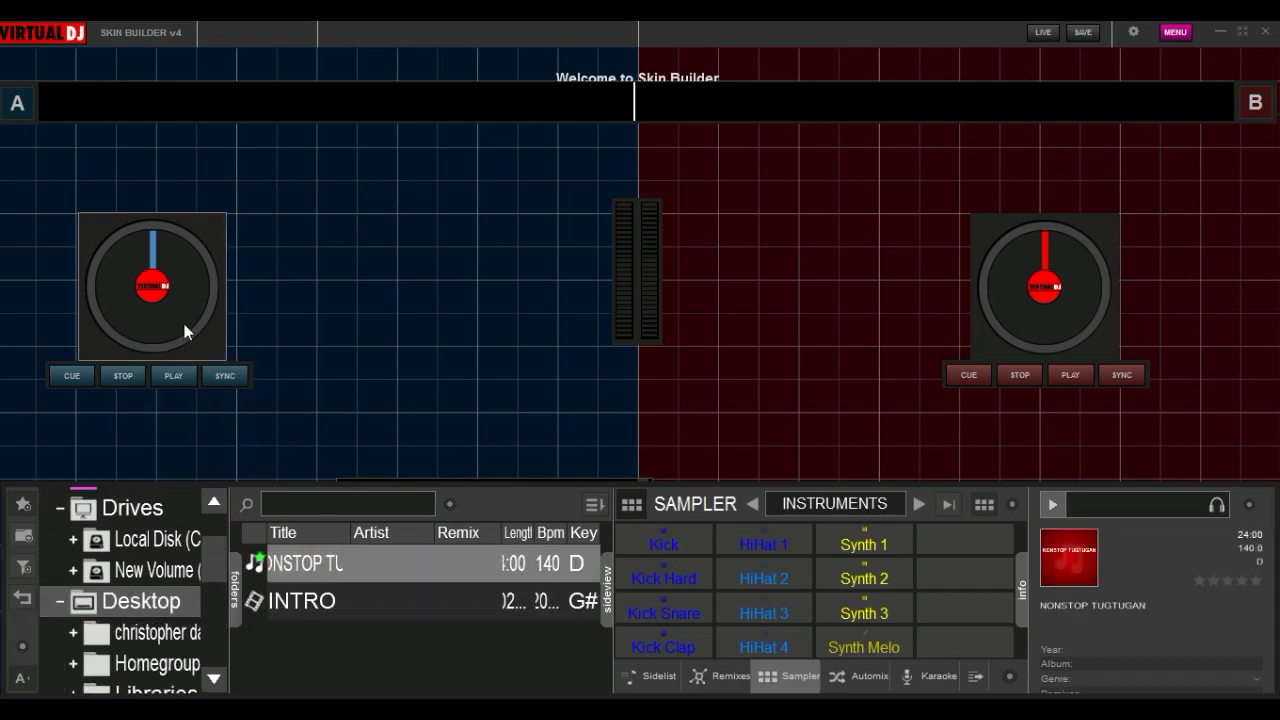
Switch the skin to live mode, load NONSTOP TUGTUGAN onto deck A and play it.
left_click(1045, 32)
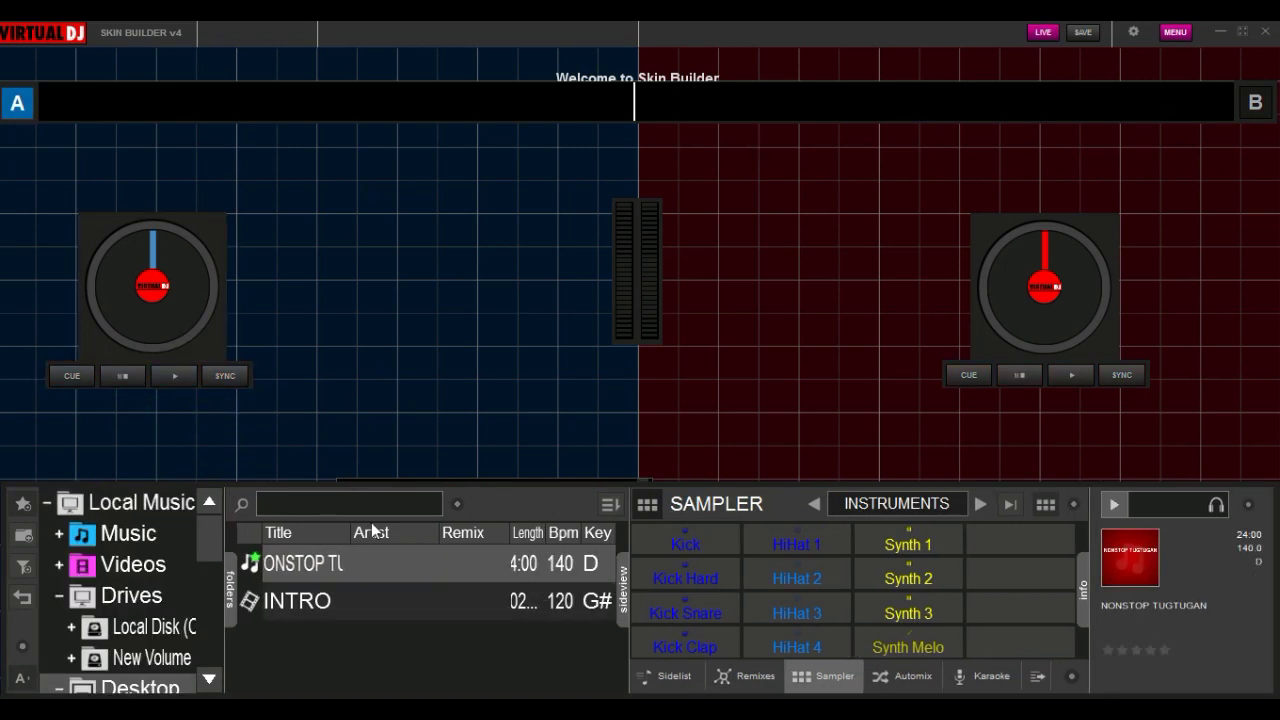
left_click_drag(330, 570, 165, 366)
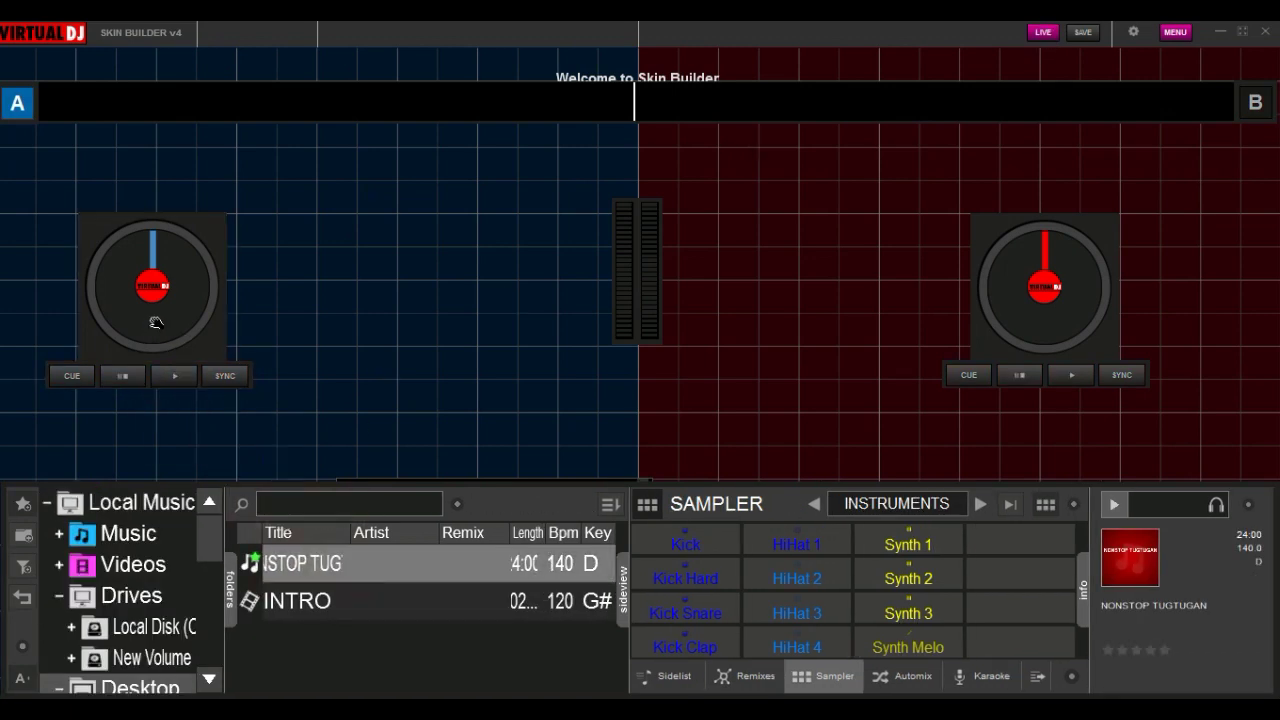
left_click(172, 377)
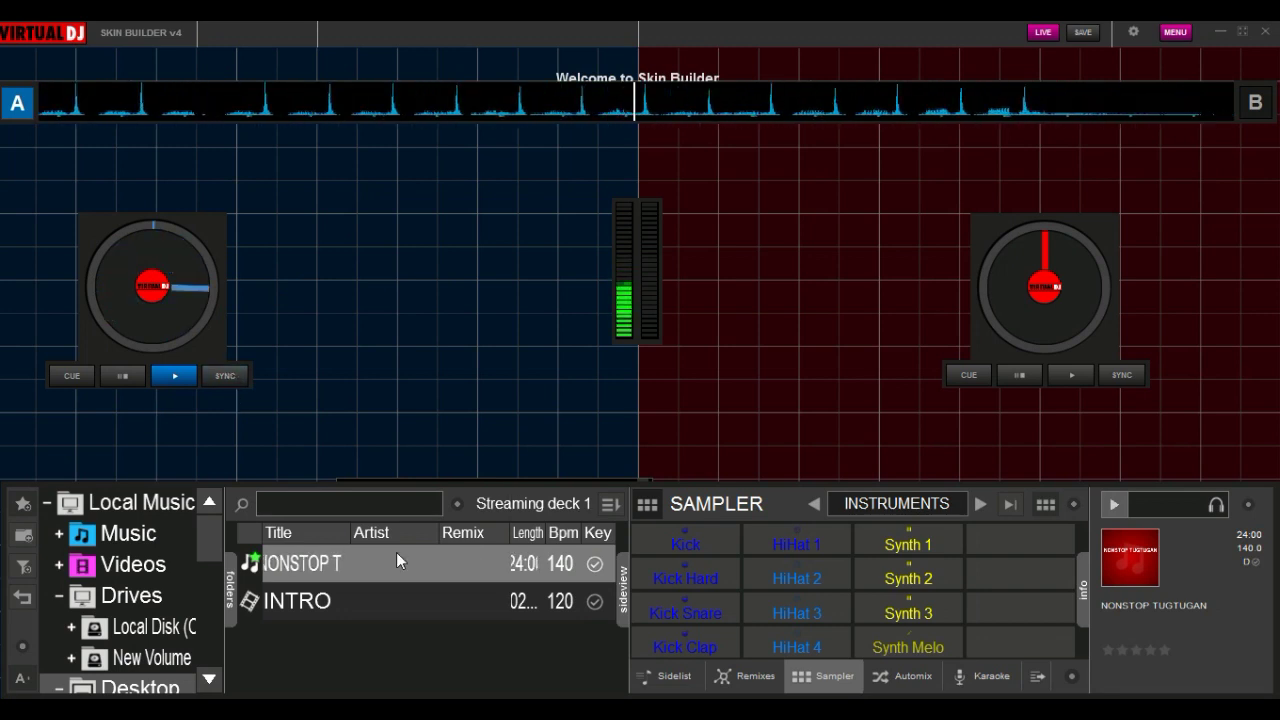
Load and play NONSTOP TUGTUGAN on deck B, and stop both decks before returning to edit mode.
left_click_drag(391, 560, 1030, 300)
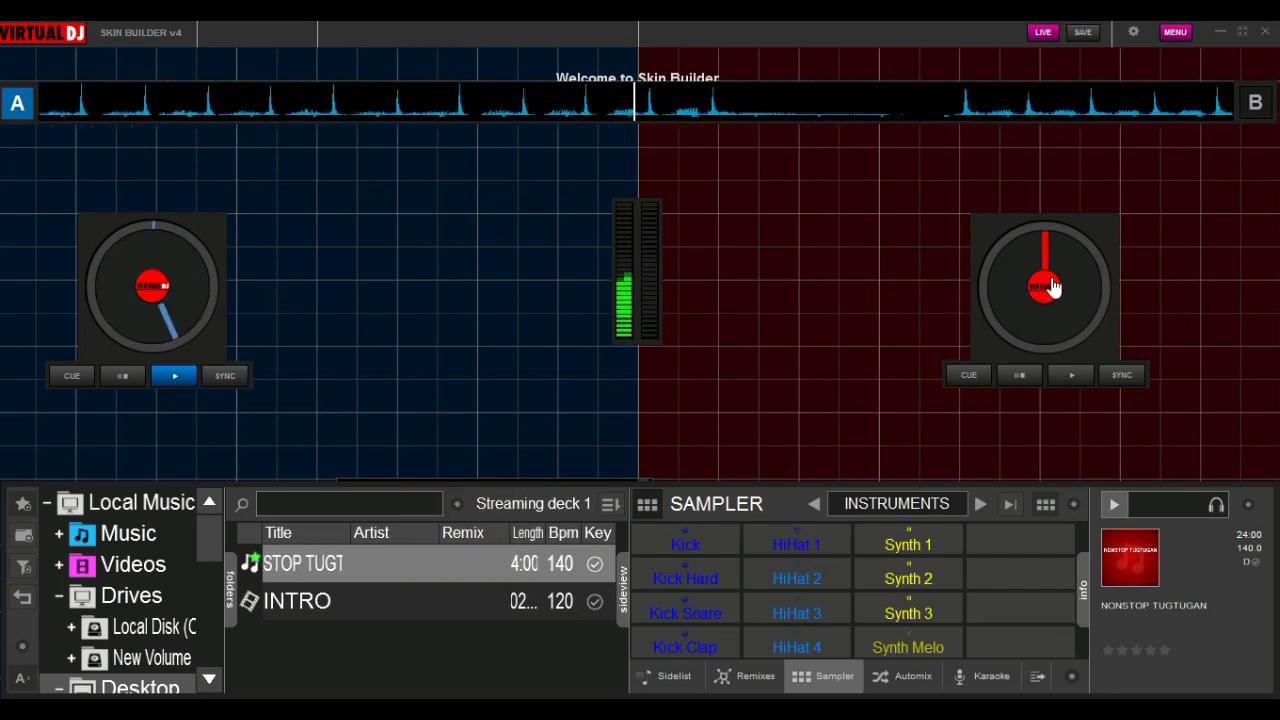
left_click(1059, 374)
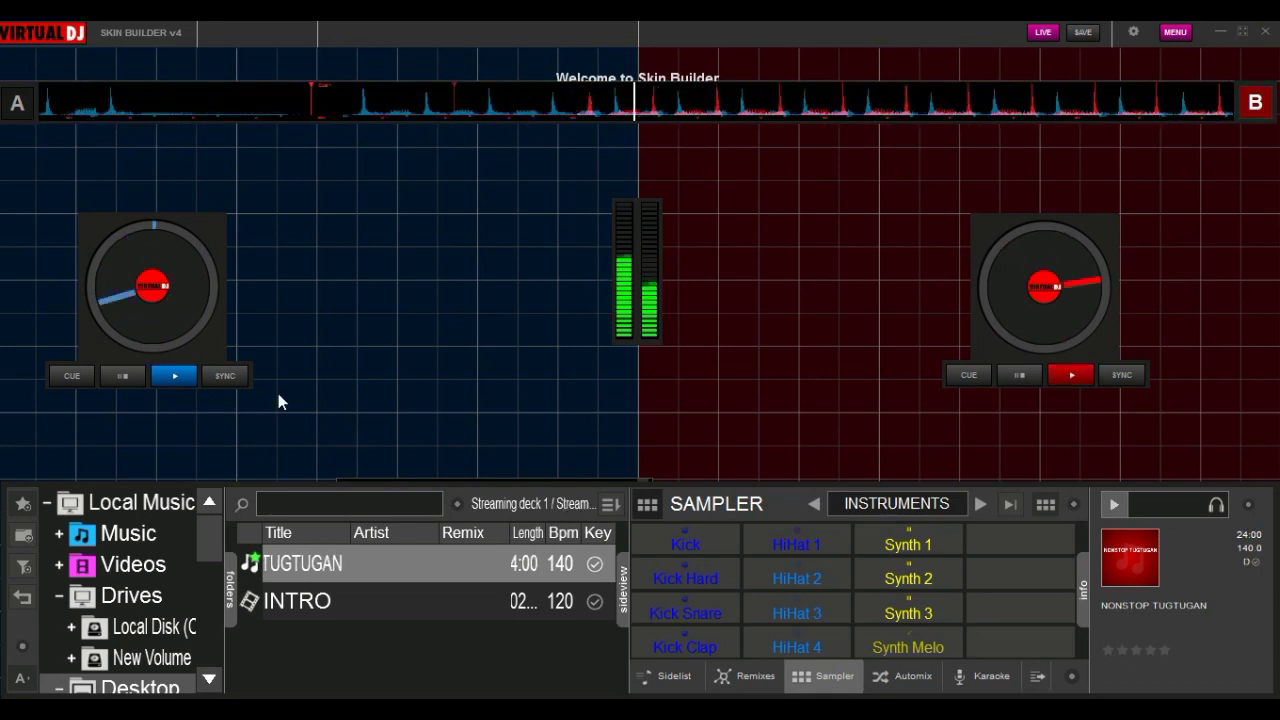
left_click(120, 376)
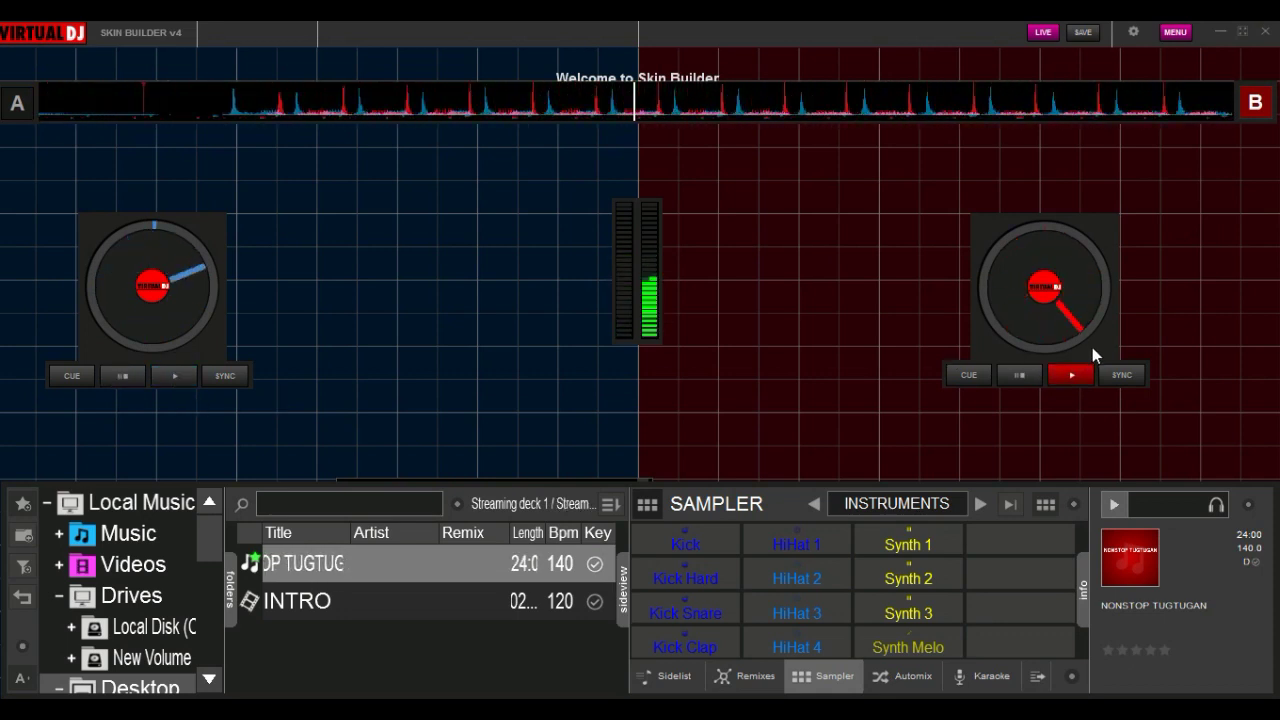
left_click(1021, 377)
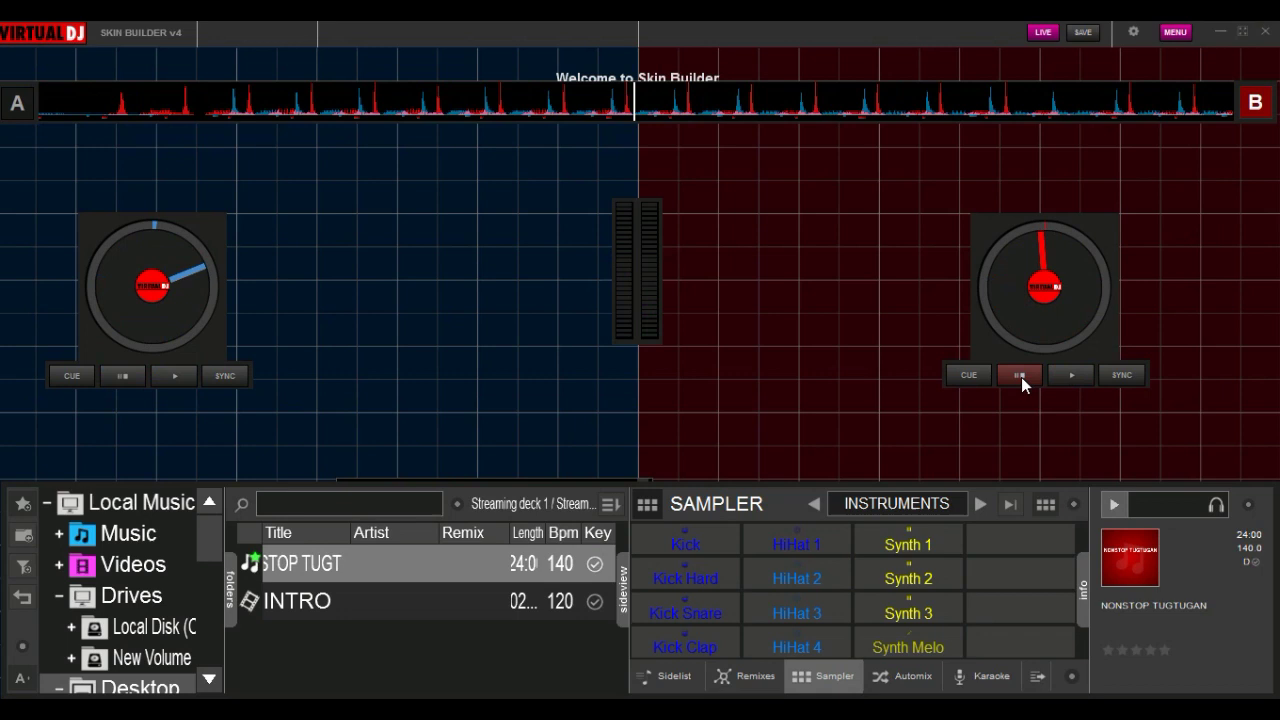
left_click(1040, 32)
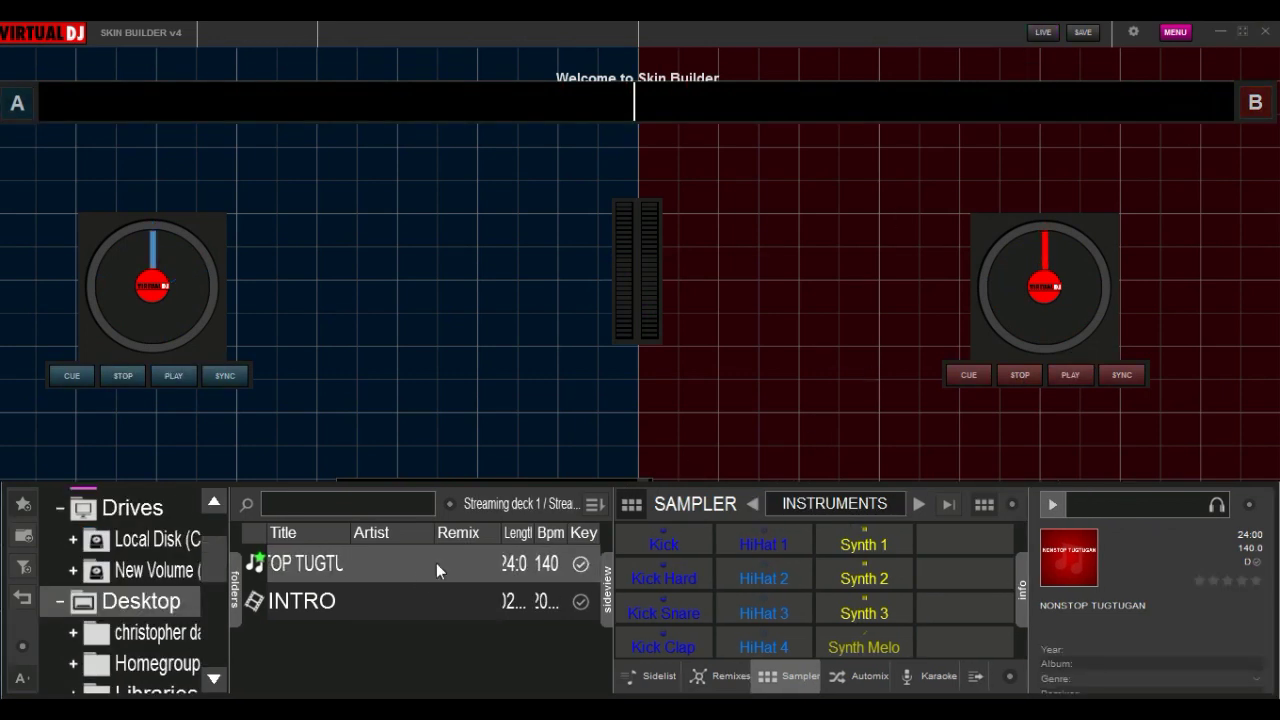
Reopen the module selection and preview the deck A display modules, including Remain.
left_click(1174, 34)
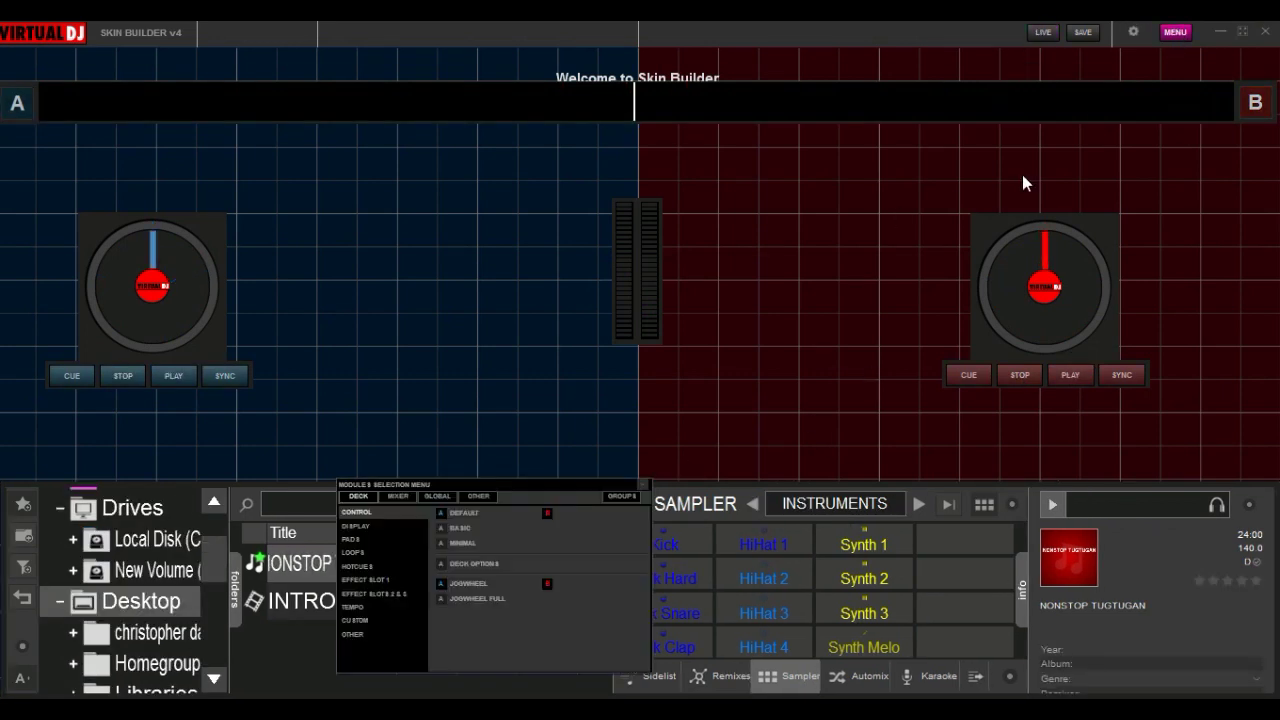
left_click(391, 528)
left_click(443, 512)
left_click(441, 529)
left_click(439, 532)
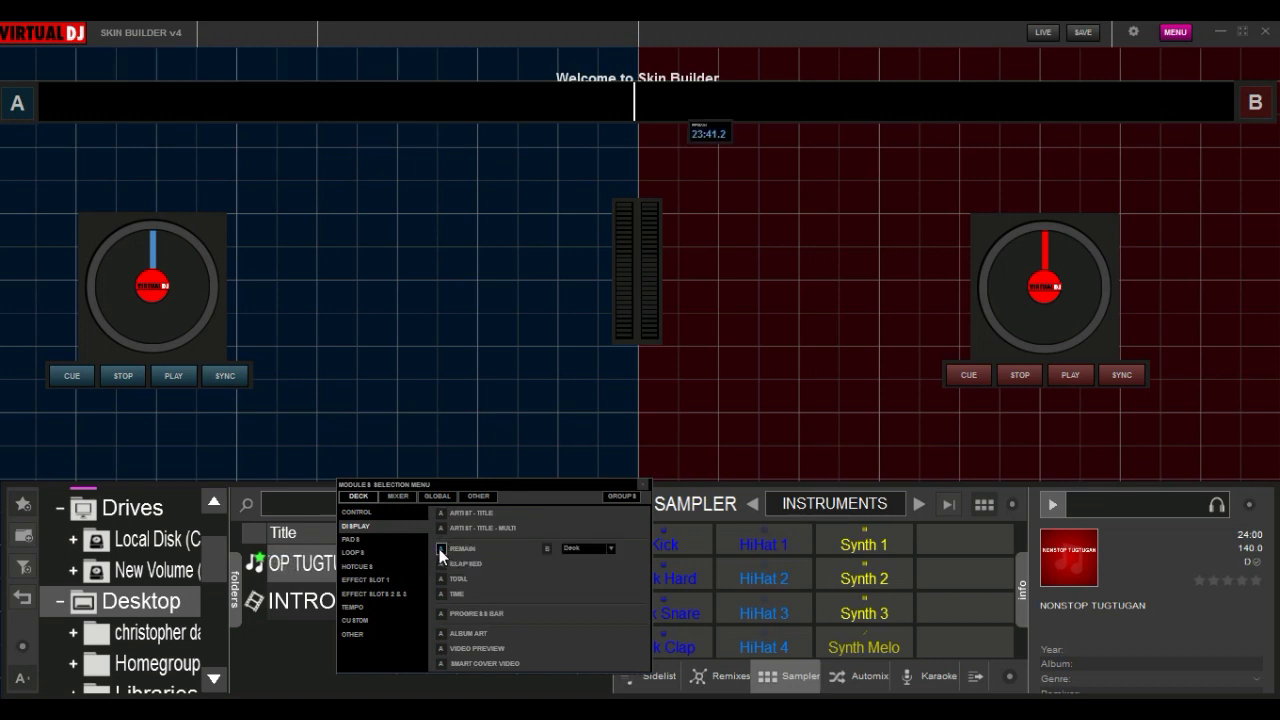
Add the Pads Default module at deck A's outer edge and move the deck's control buttons and jogwheel inward beside it.
left_click(352, 540)
left_click(441, 514)
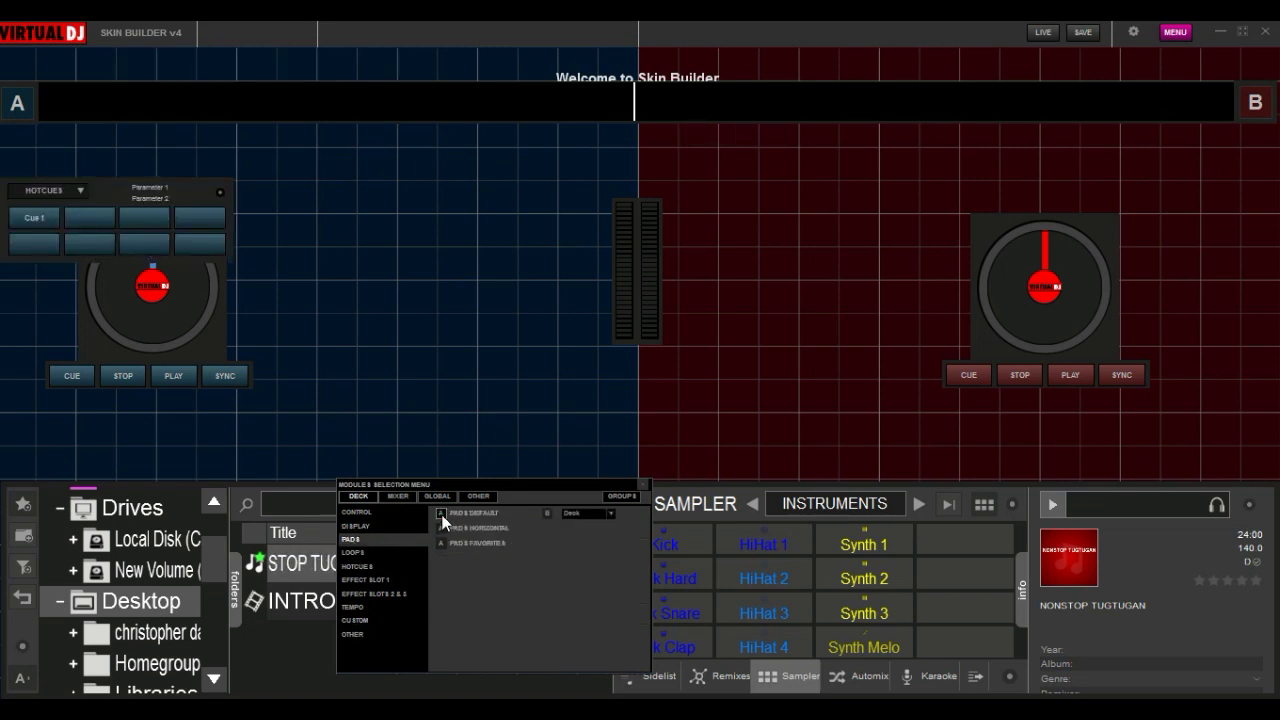
left_click_drag(140, 217, 137, 330)
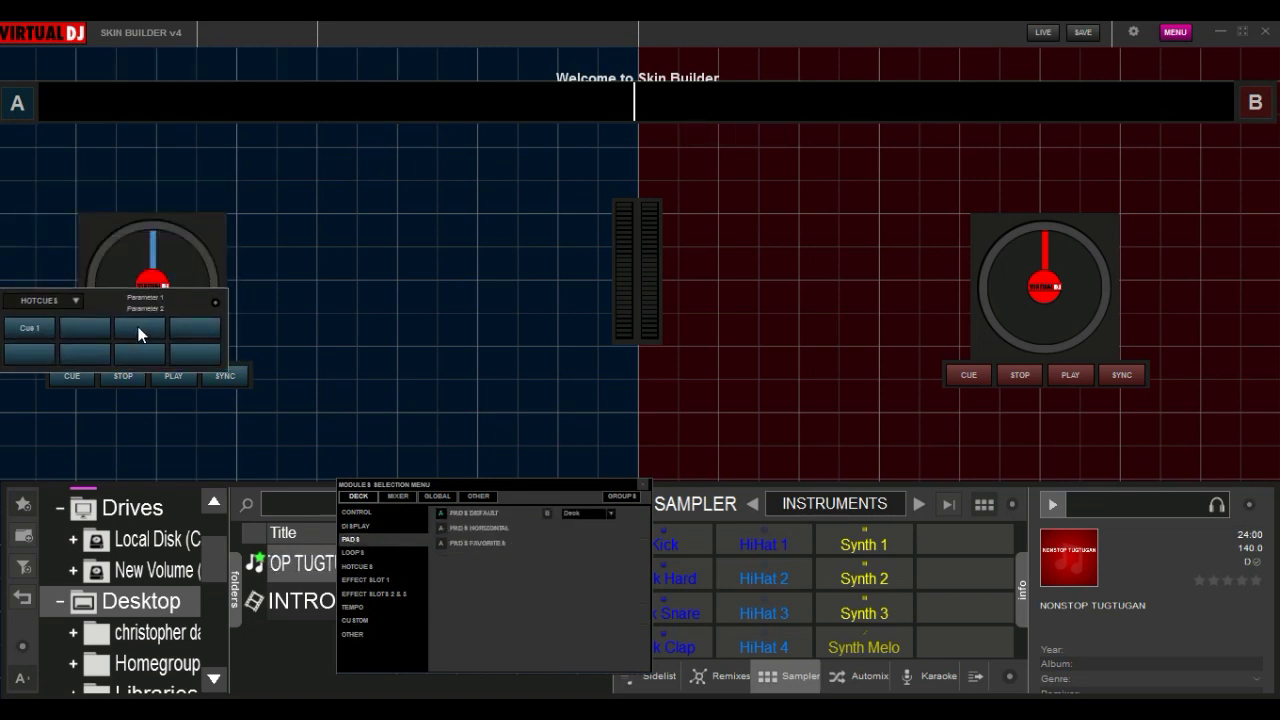
left_click_drag(151, 378, 323, 368)
left_click_drag(153, 340, 153, 343)
left_click_drag(257, 359, 263, 361)
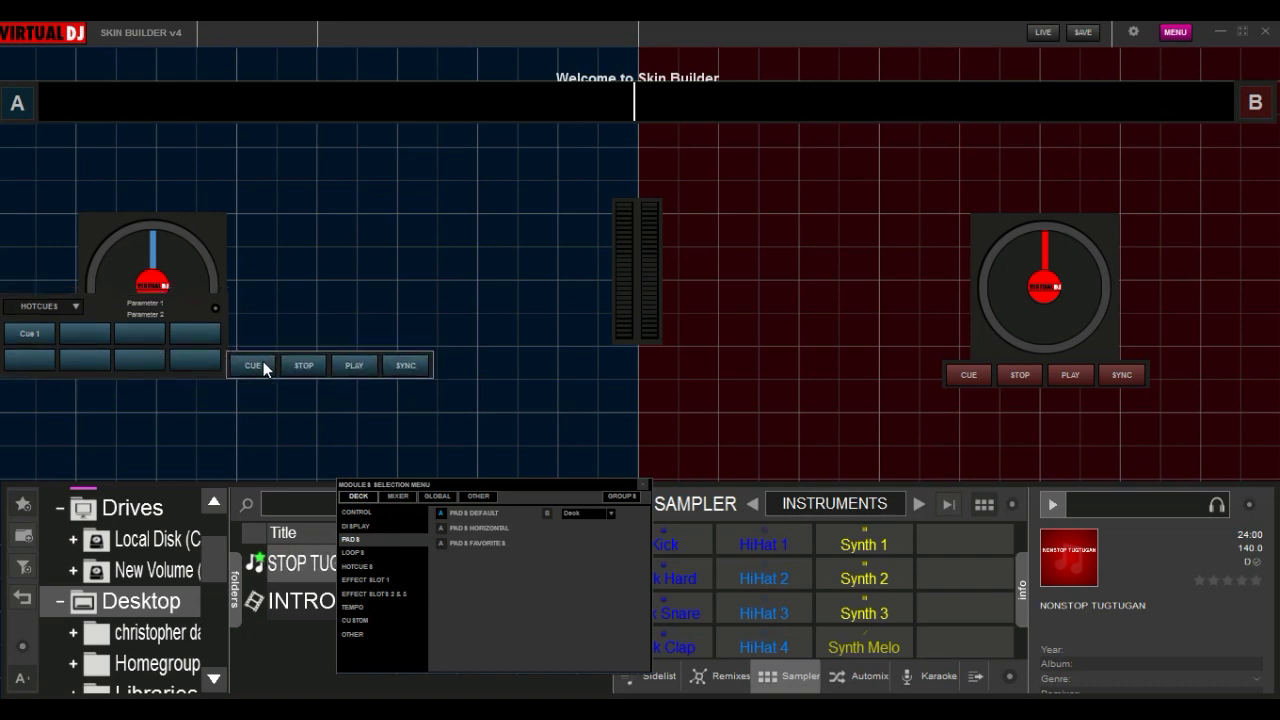
left_click_drag(183, 251, 338, 233)
Add the Pads Default module at deck B's outer edge and move the deck's control buttons and jogwheel inward beside it.
left_click(546, 513)
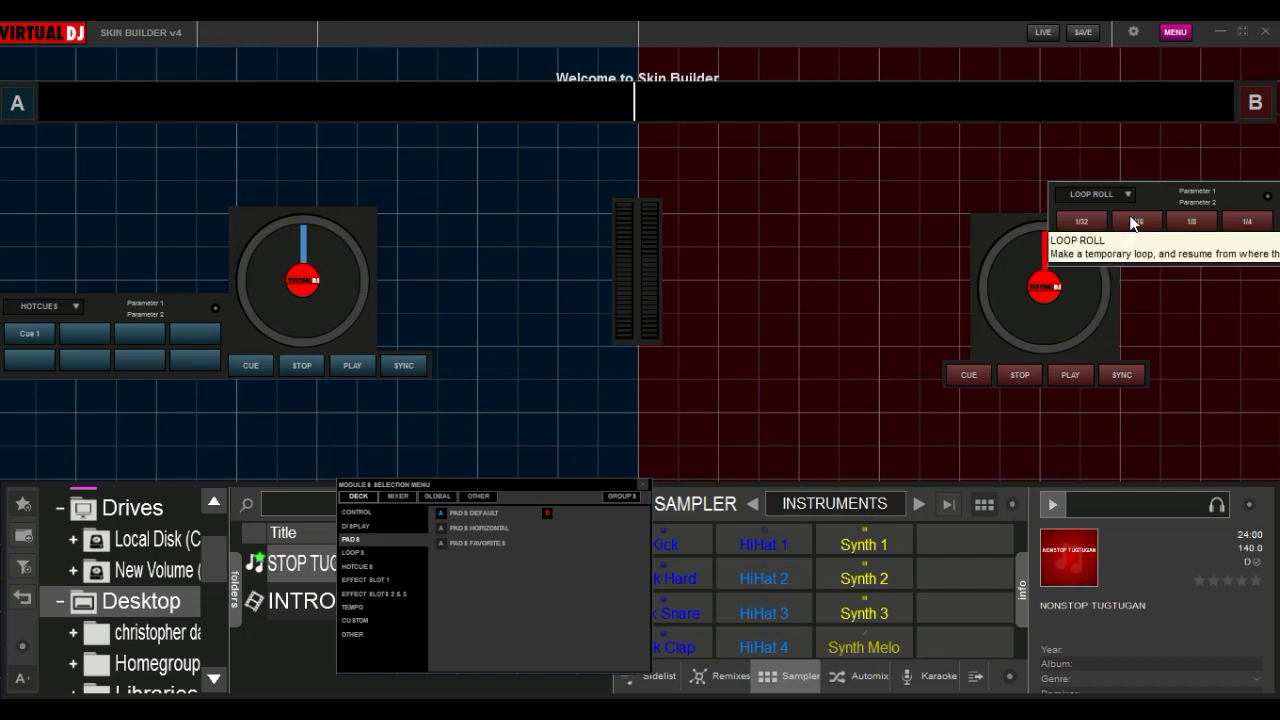
left_click_drag(1123, 205, 1123, 306)
left_click_drag(1033, 369, 934, 362)
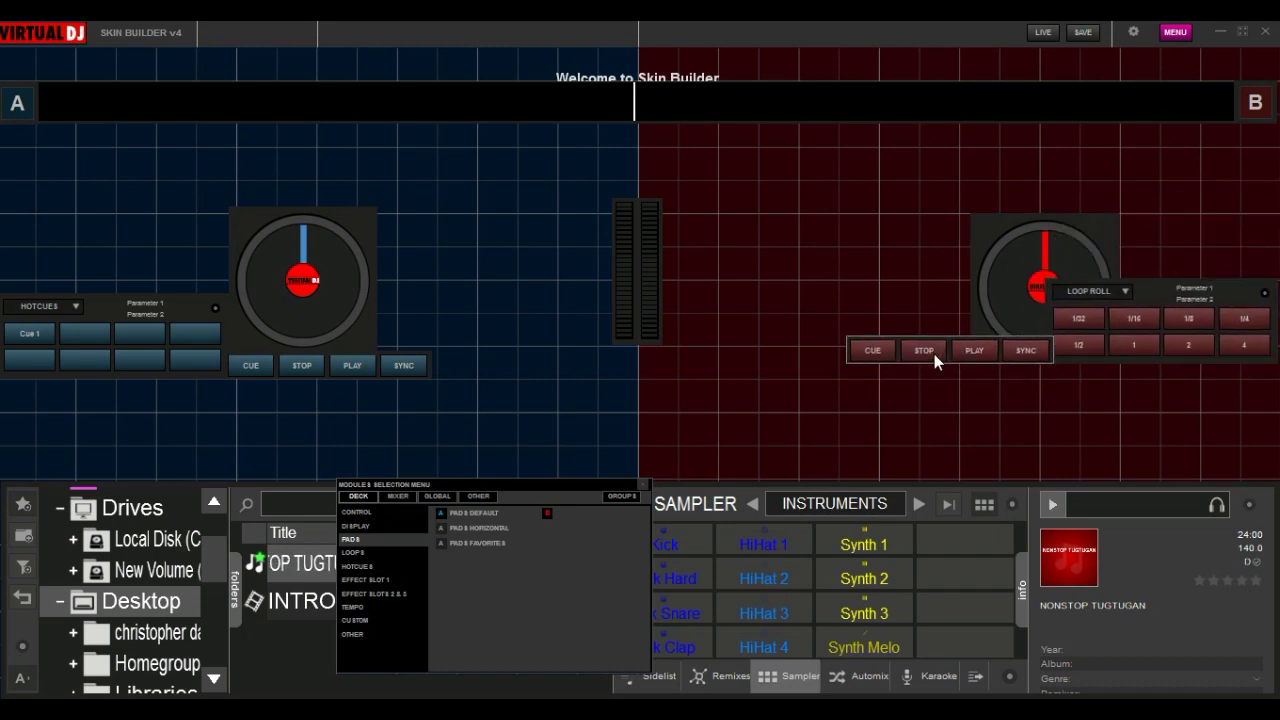
left_click_drag(1131, 318, 1131, 336)
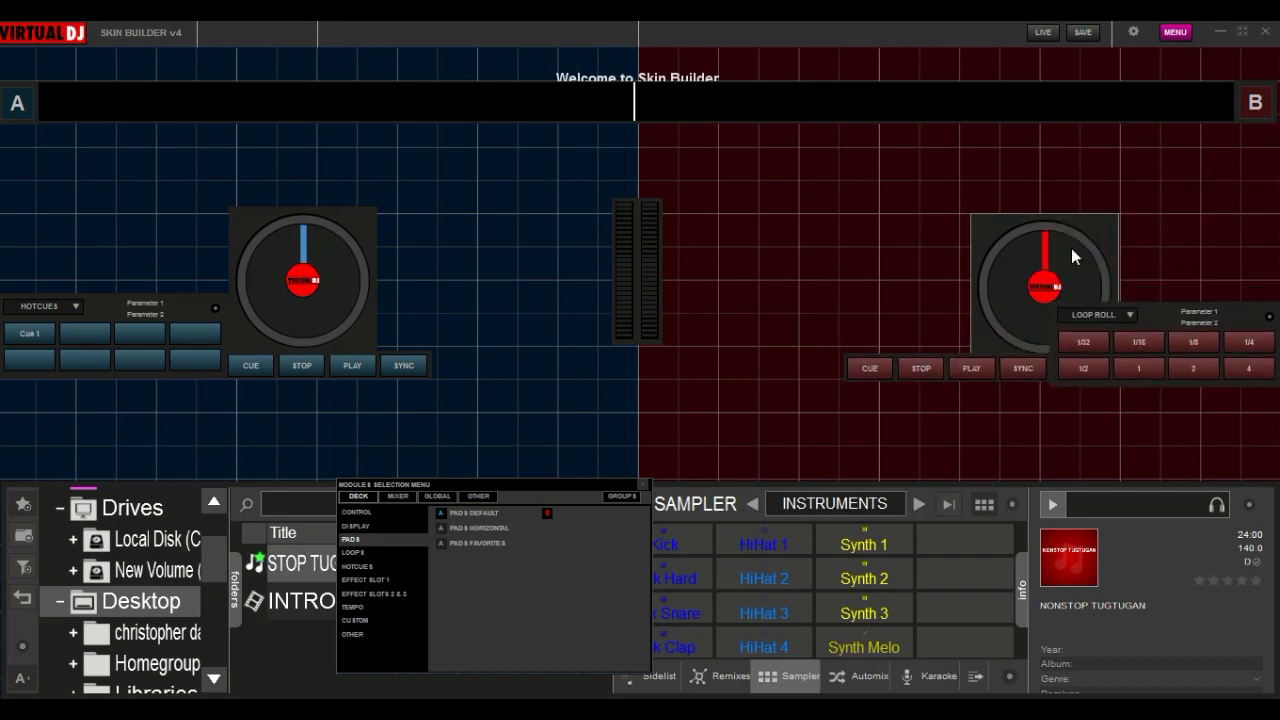
left_click_drag(1074, 248, 1013, 242)
left_click_drag(975, 373, 966, 376)
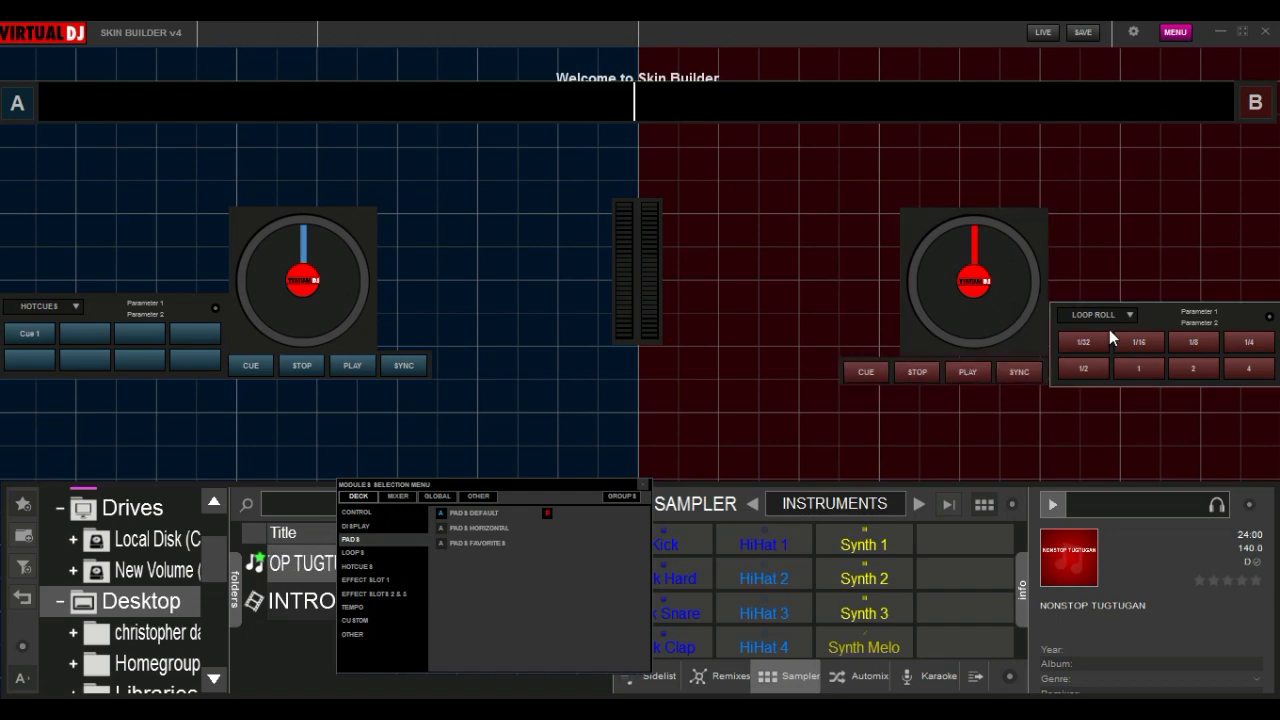
left_click_drag(1109, 329, 1104, 326)
Check the rearranged pads, jogwheels and controls in live mode and return to edit mode.
left_click(1043, 32)
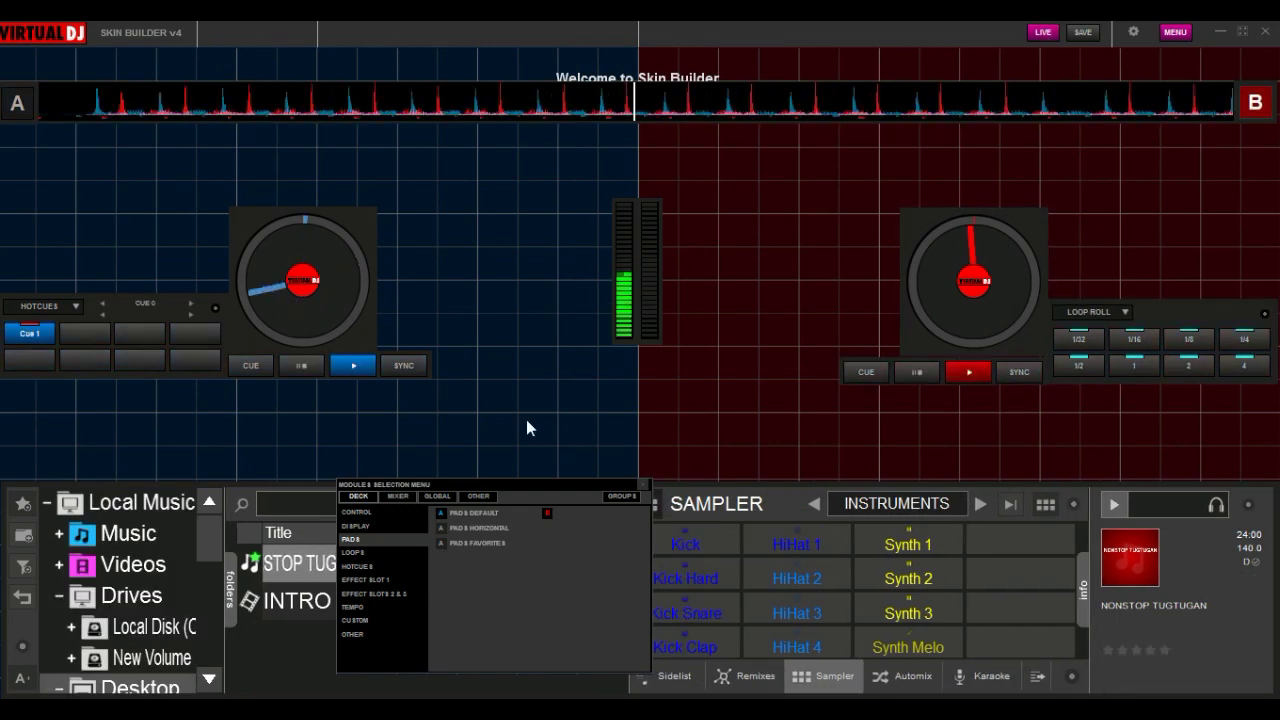
left_click(34, 151)
left_click(1043, 32)
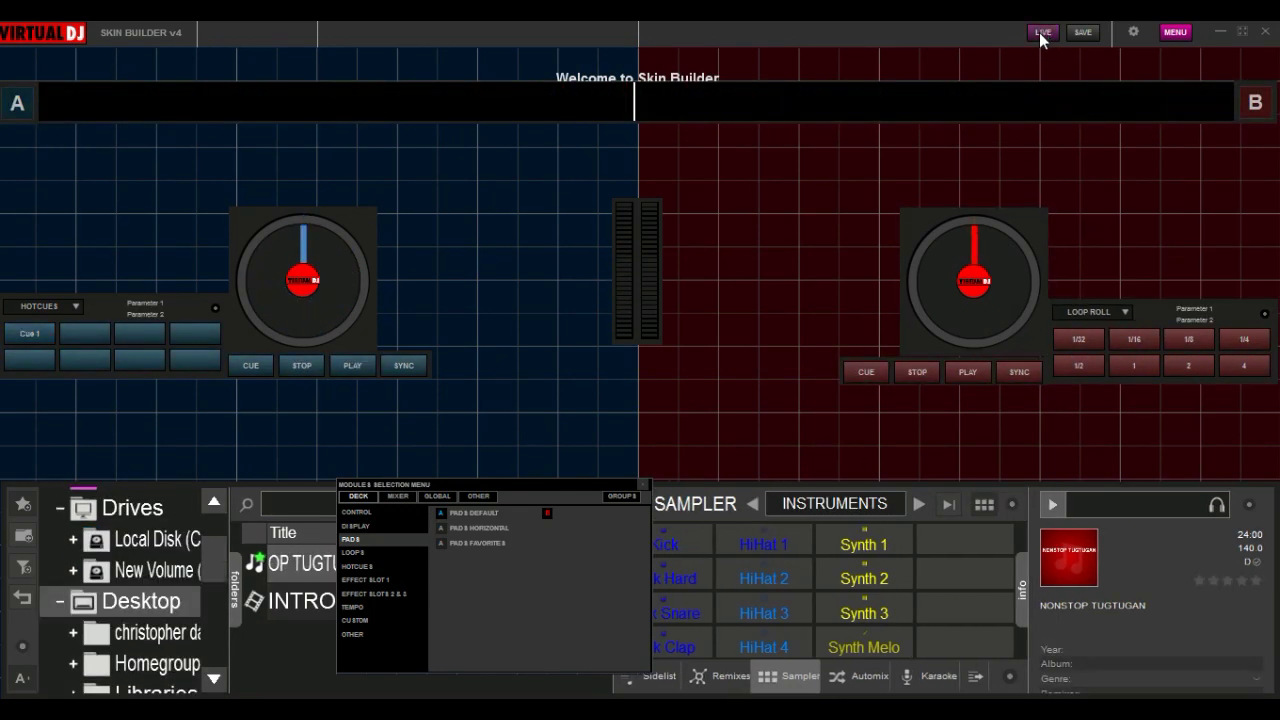
Look through the deck module categories, previewing Pads Favorites and Jogwheel Full for deck A.
left_click(437, 528)
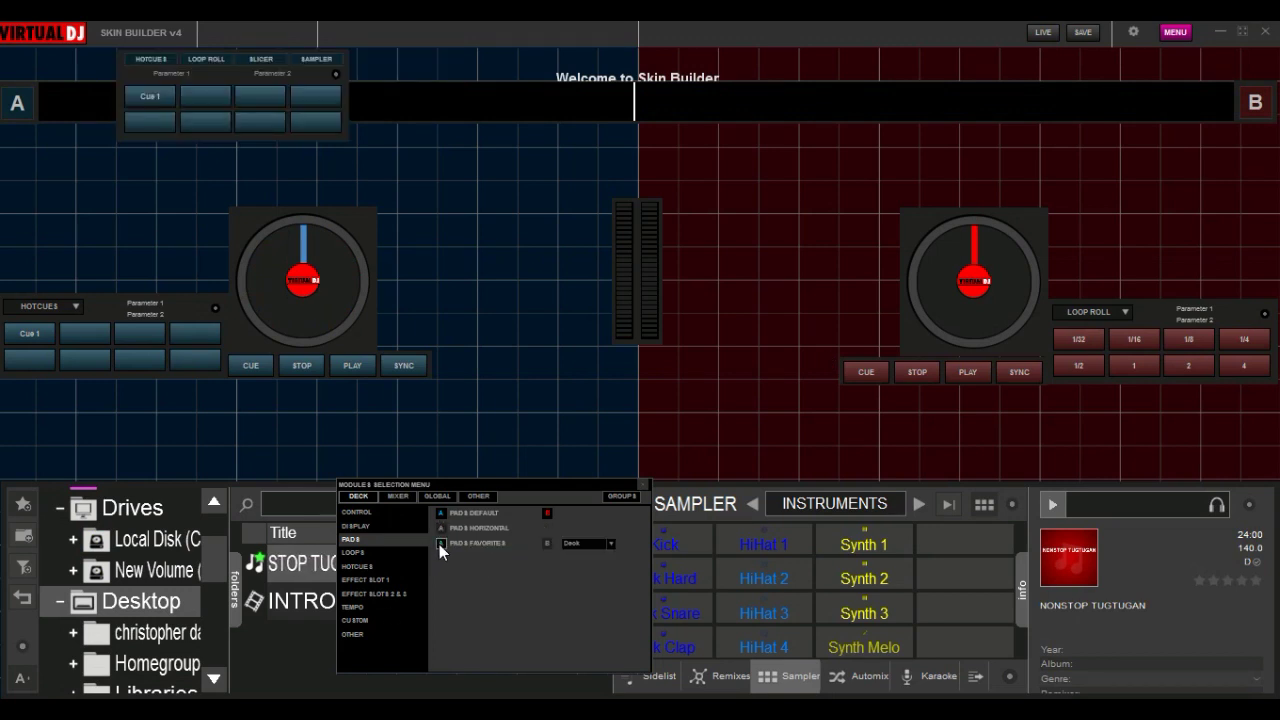
left_click(424, 552)
left_click(378, 567)
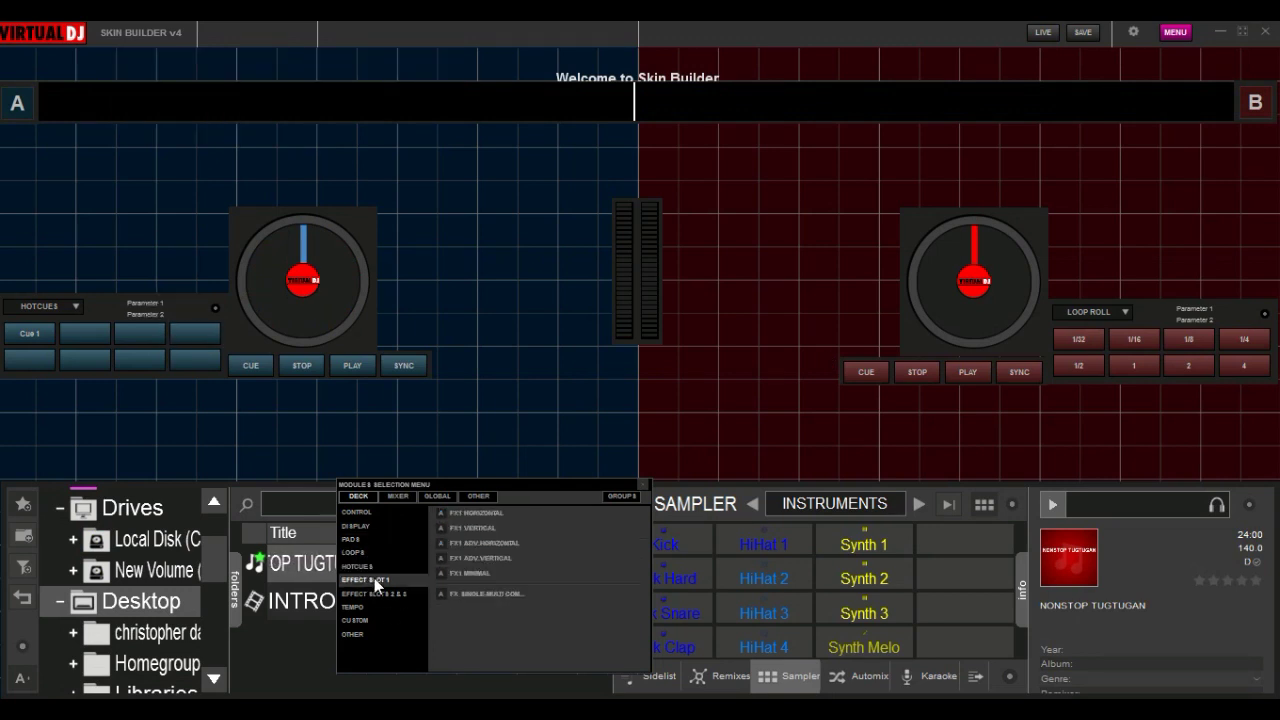
left_click(356, 620)
left_click(358, 513)
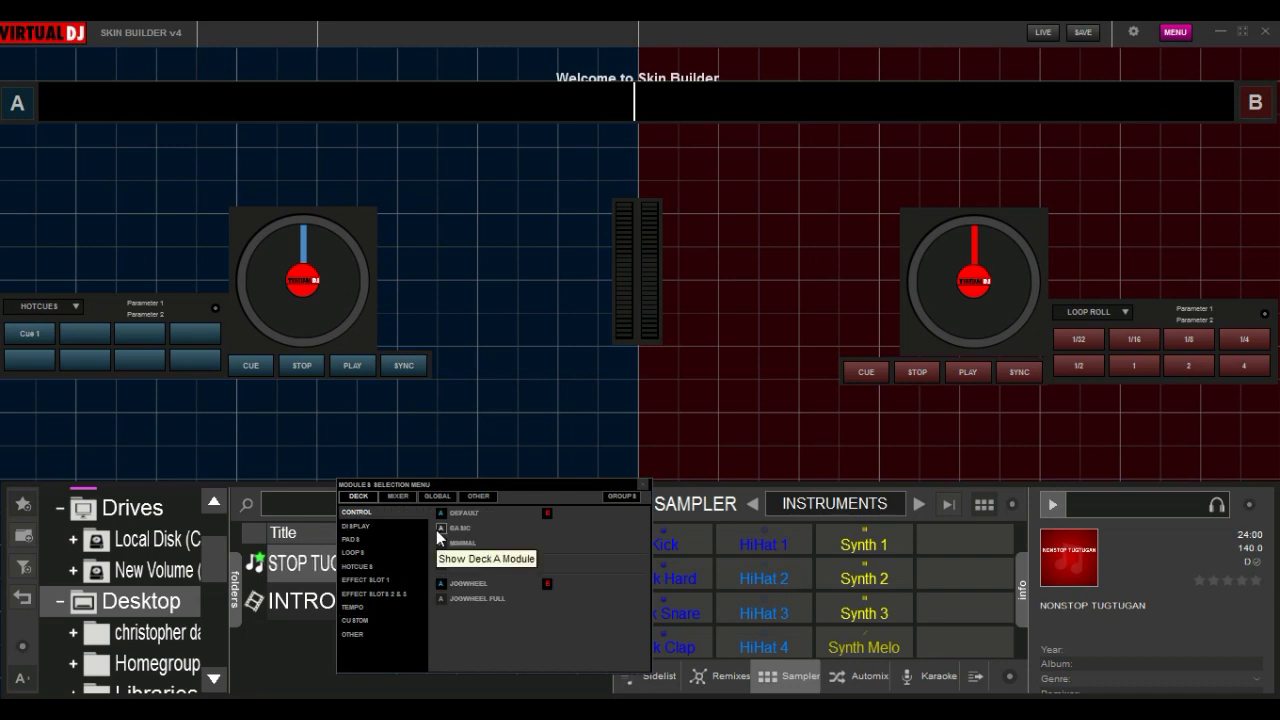
left_click(440, 598)
left_click(438, 597)
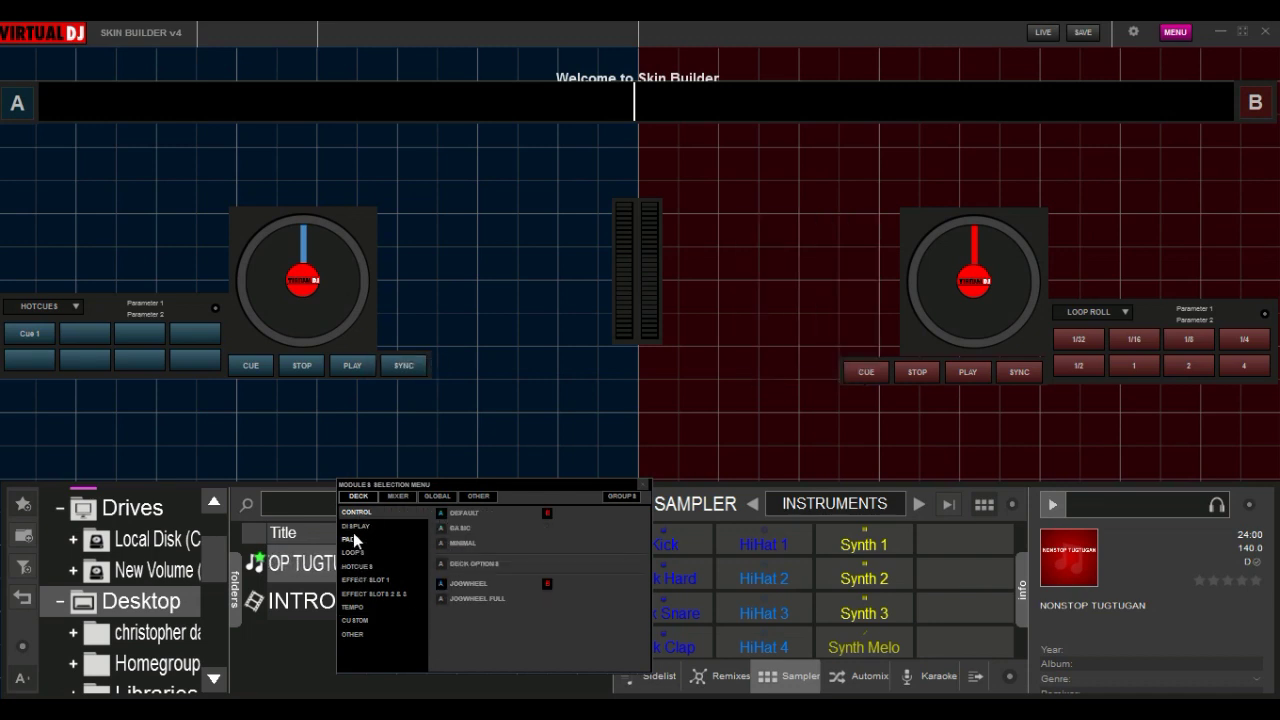
Add the mixer's Volume module for deck A and fit it against the outer side of the deck A VU meter.
left_click(398, 496)
left_click(440, 513)
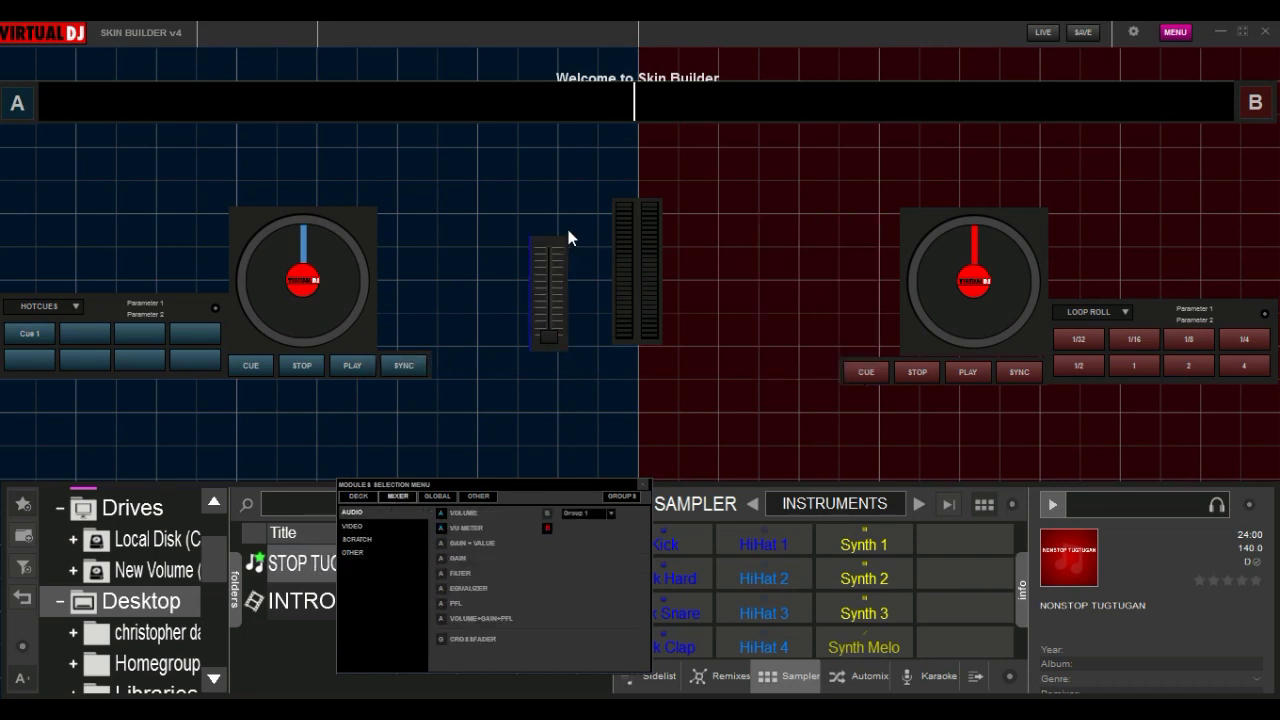
left_click_drag(565, 348, 597, 291)
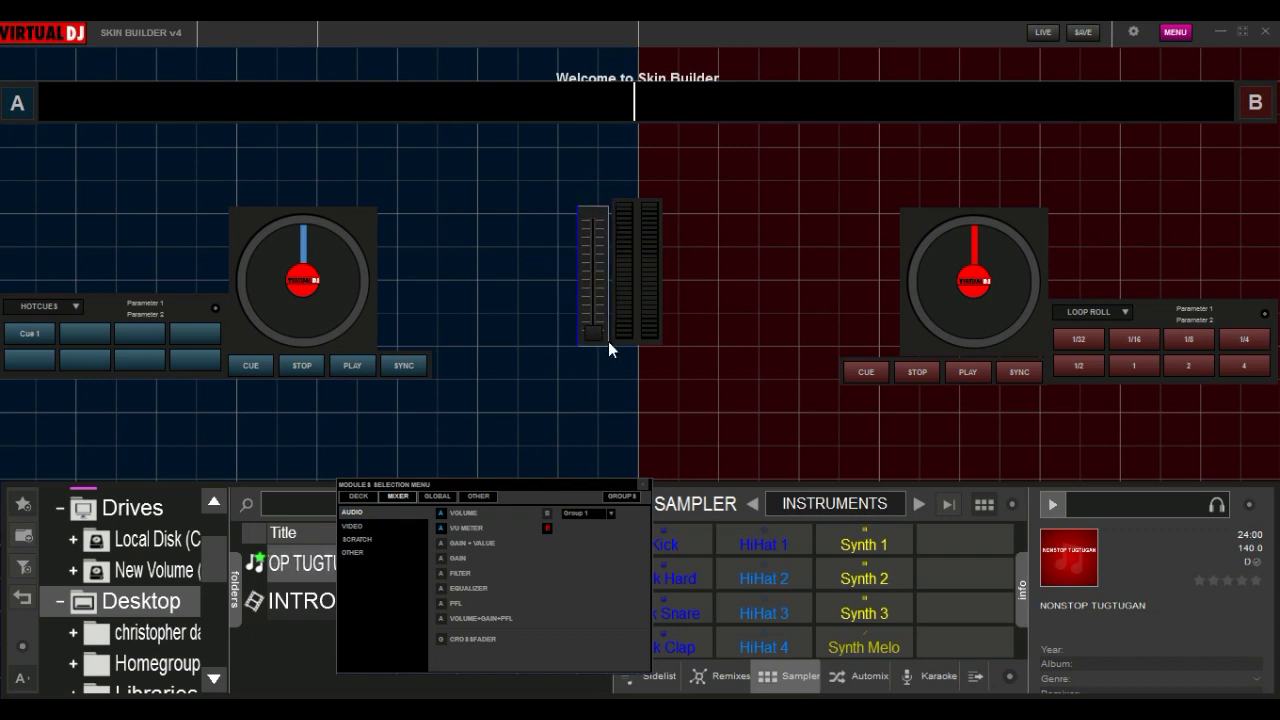
Add the deck B Volume module beside its VU meter, and enlarge and realign the deck A volume fader to match.
left_click(547, 513)
left_click_drag(718, 272, 706, 343)
left_click_drag(587, 281, 590, 275)
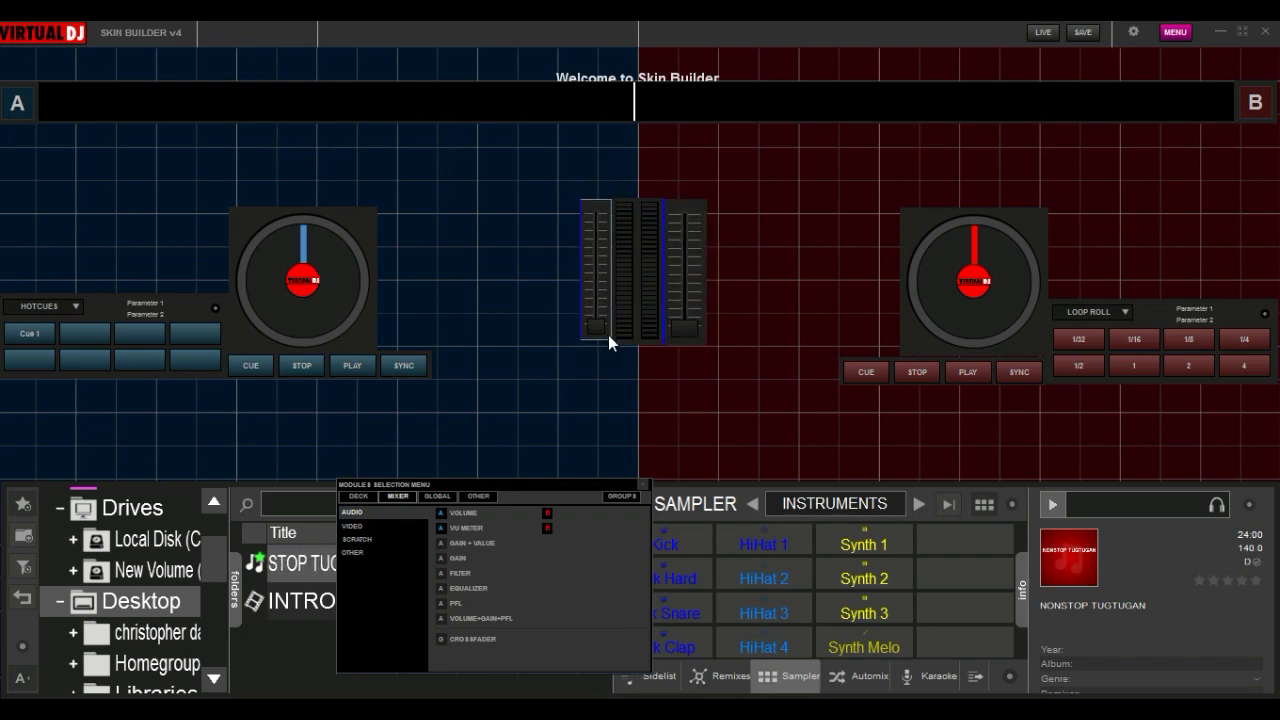
left_click_drag(610, 339, 620, 350)
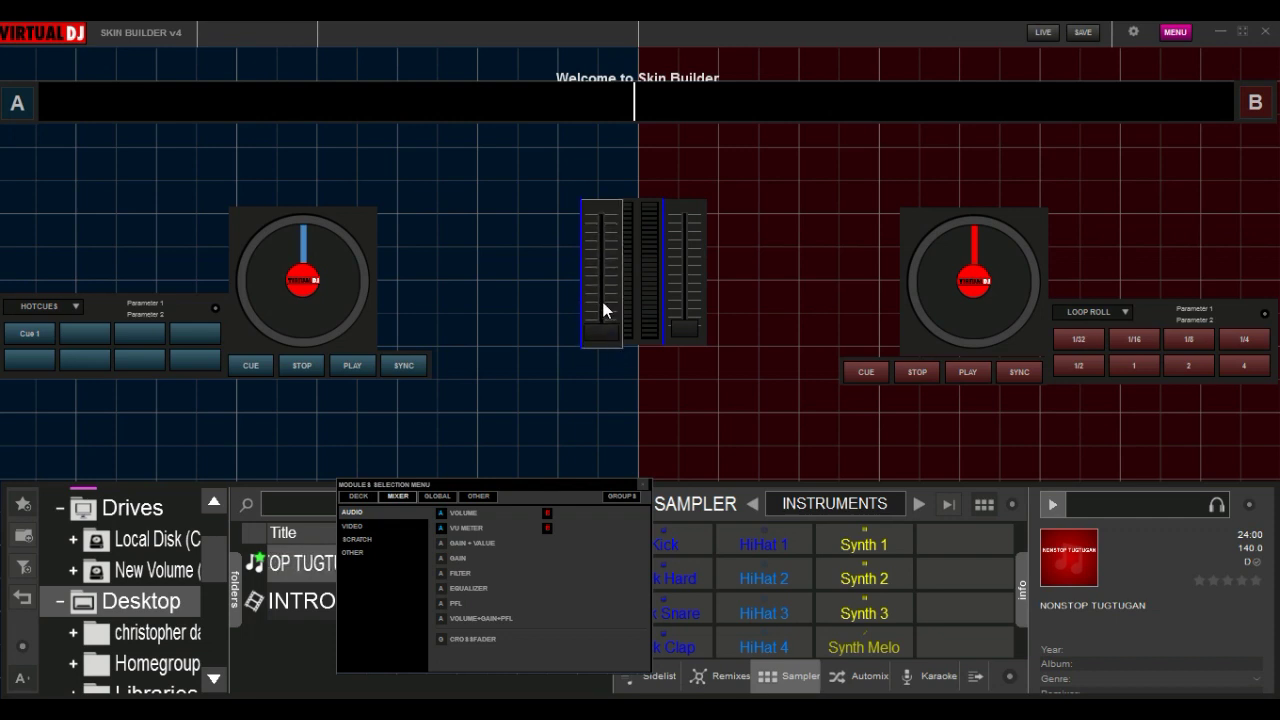
left_click_drag(601, 297, 595, 301)
Add the Gain + Value module for deck A and place it directly above the deck's volume fader.
left_click(470, 543)
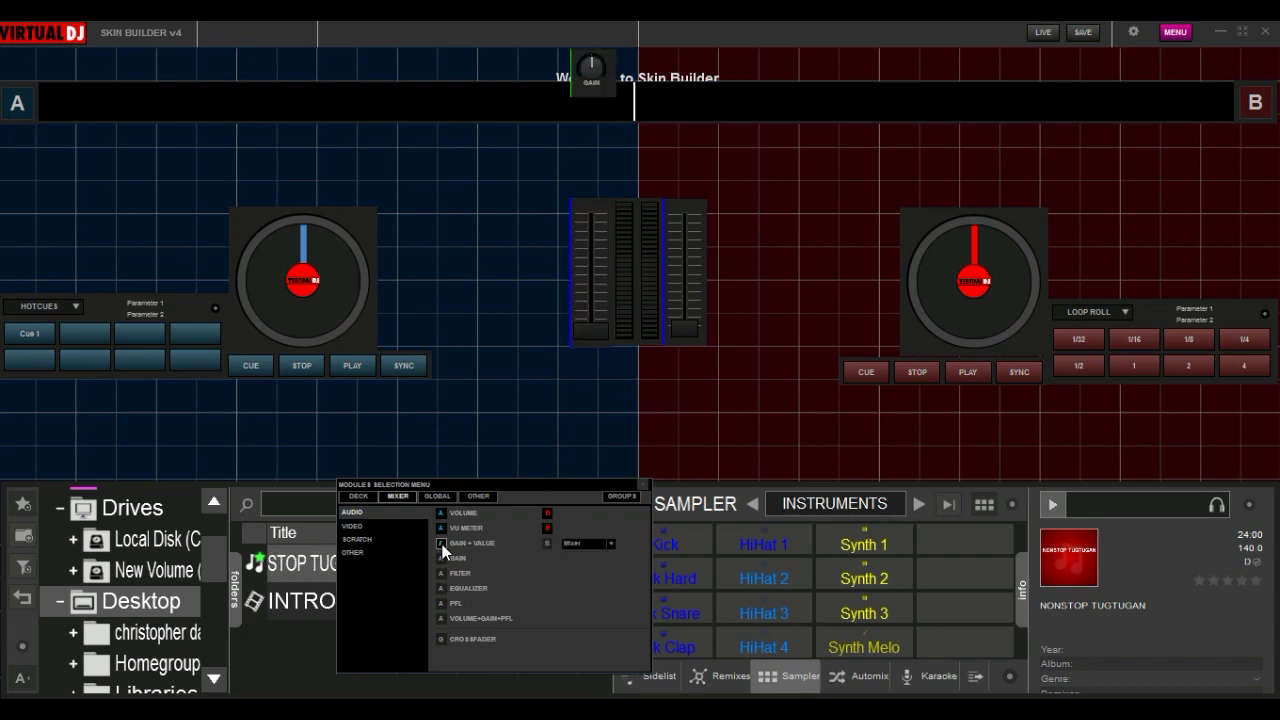
left_click_drag(608, 86, 605, 186)
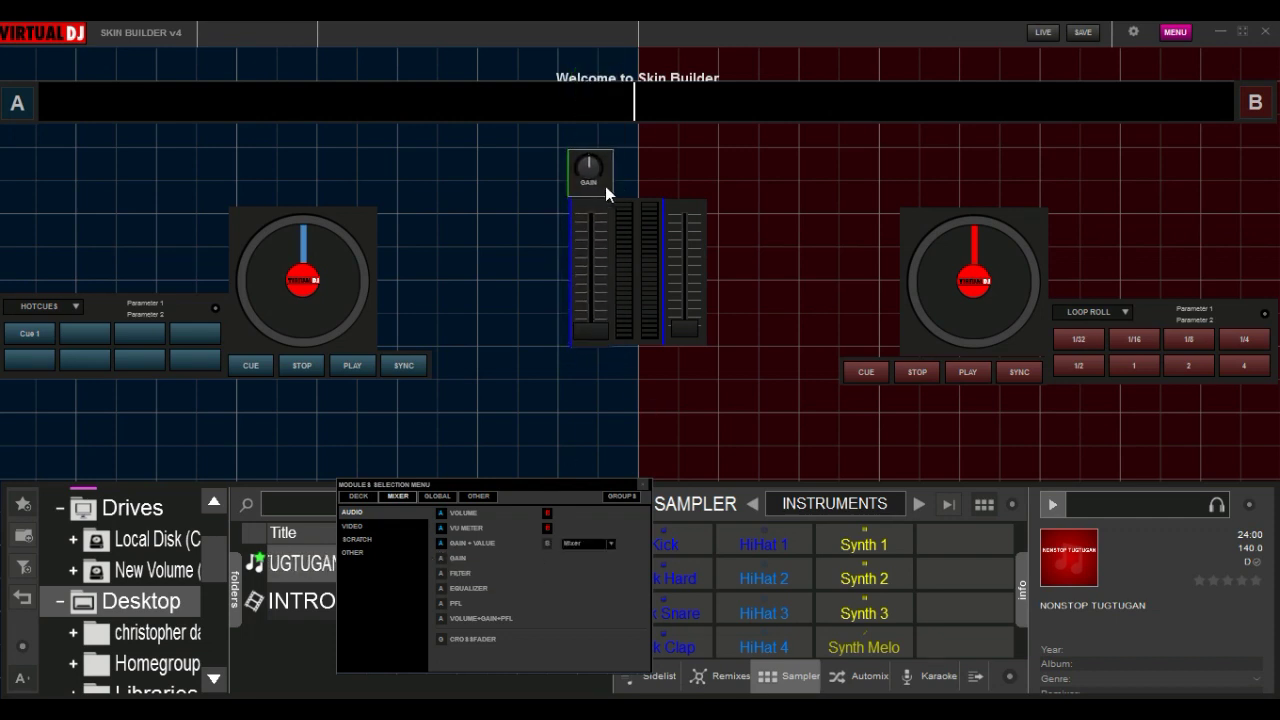
Add the deck B Gain + Value module above its volume fader and the deck A Equalizer along the outer side of deck A's fader.
left_click(547, 543)
left_click_drag(690, 80, 690, 193)
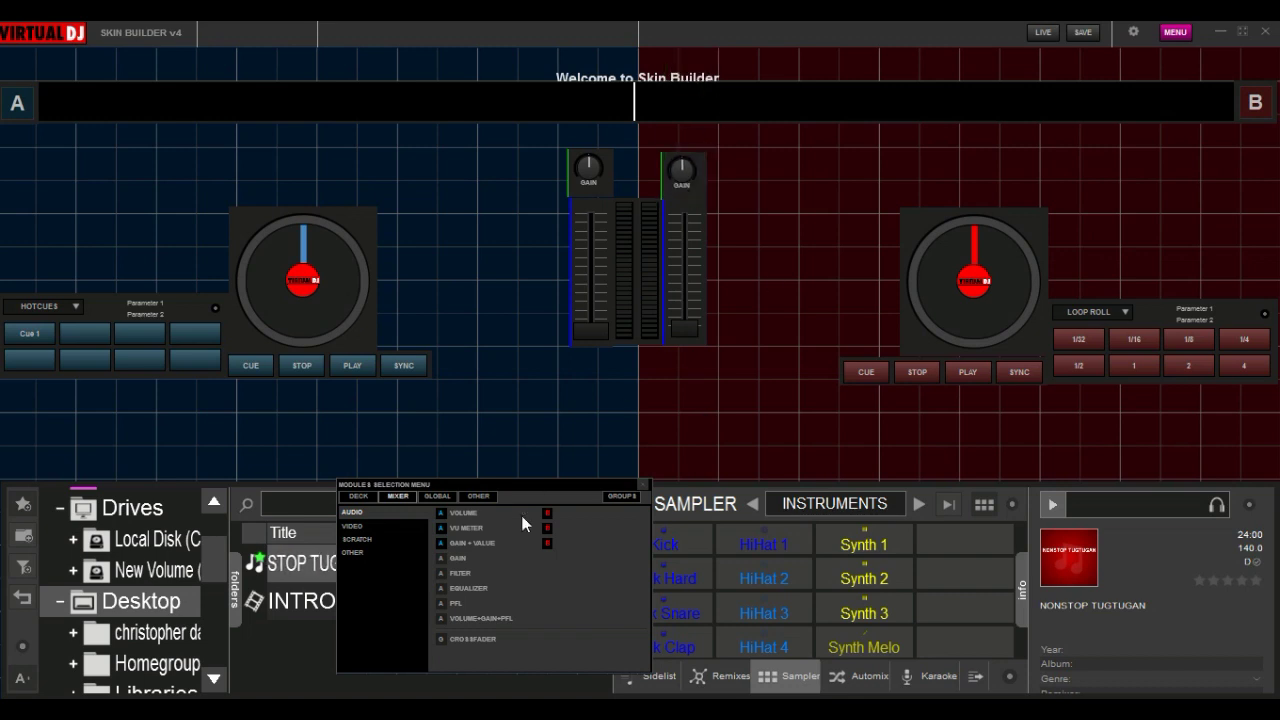
left_click(442, 590)
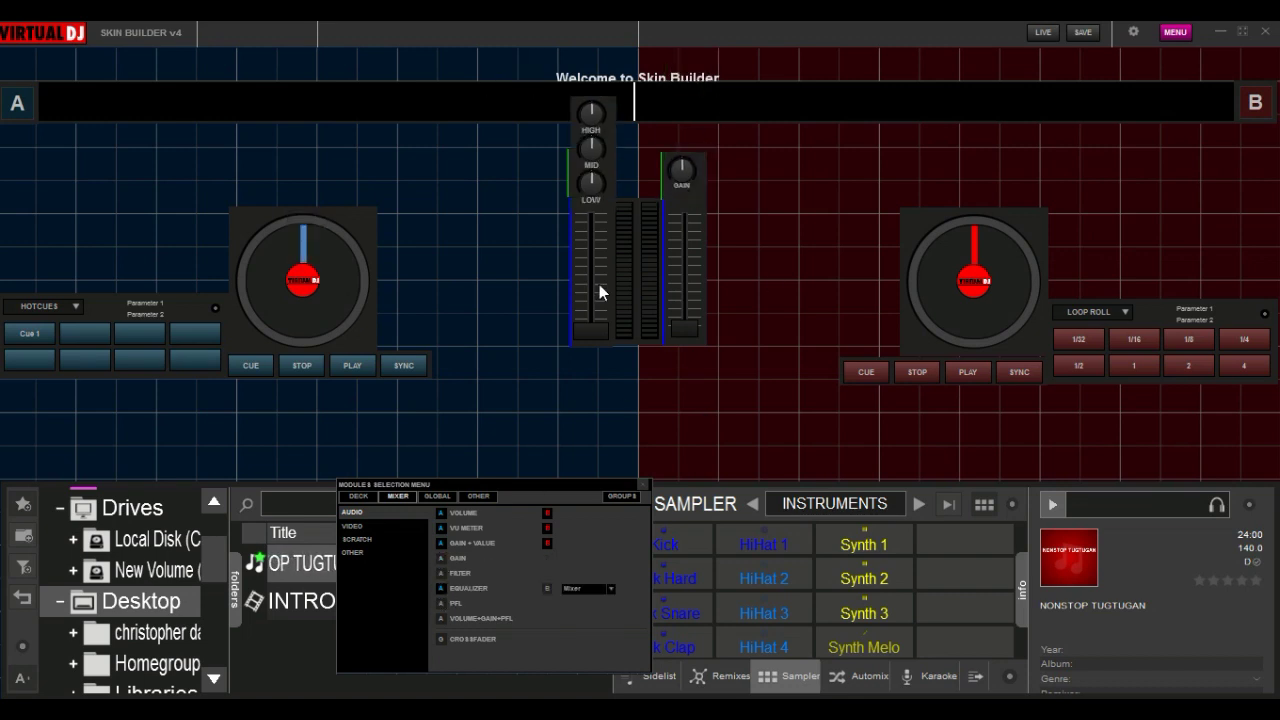
left_click_drag(594, 130, 565, 345)
Add the deck B Equalizer on the outer side of its volume fader, enlarge it to match deck A's, and realign deck B's gain knob.
left_click(547, 588)
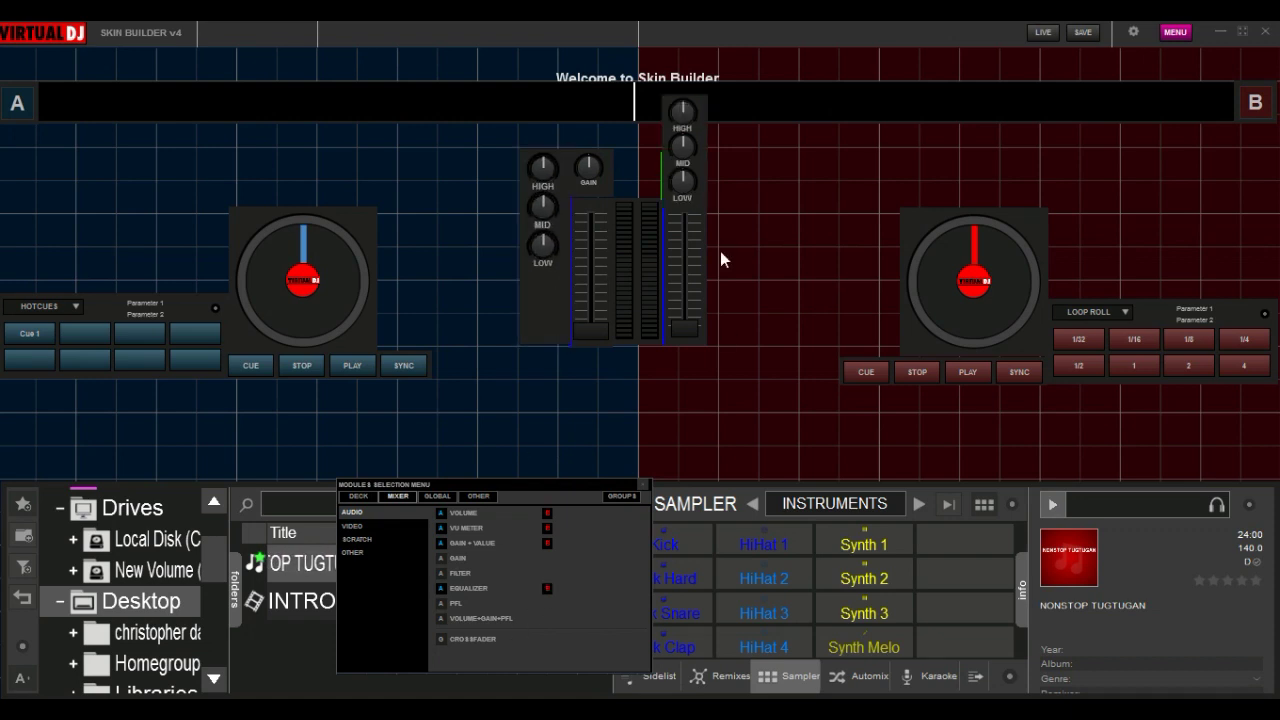
left_click_drag(682, 153, 724, 207)
left_click_drag(748, 262, 751, 340)
left_click_drag(686, 175, 684, 176)
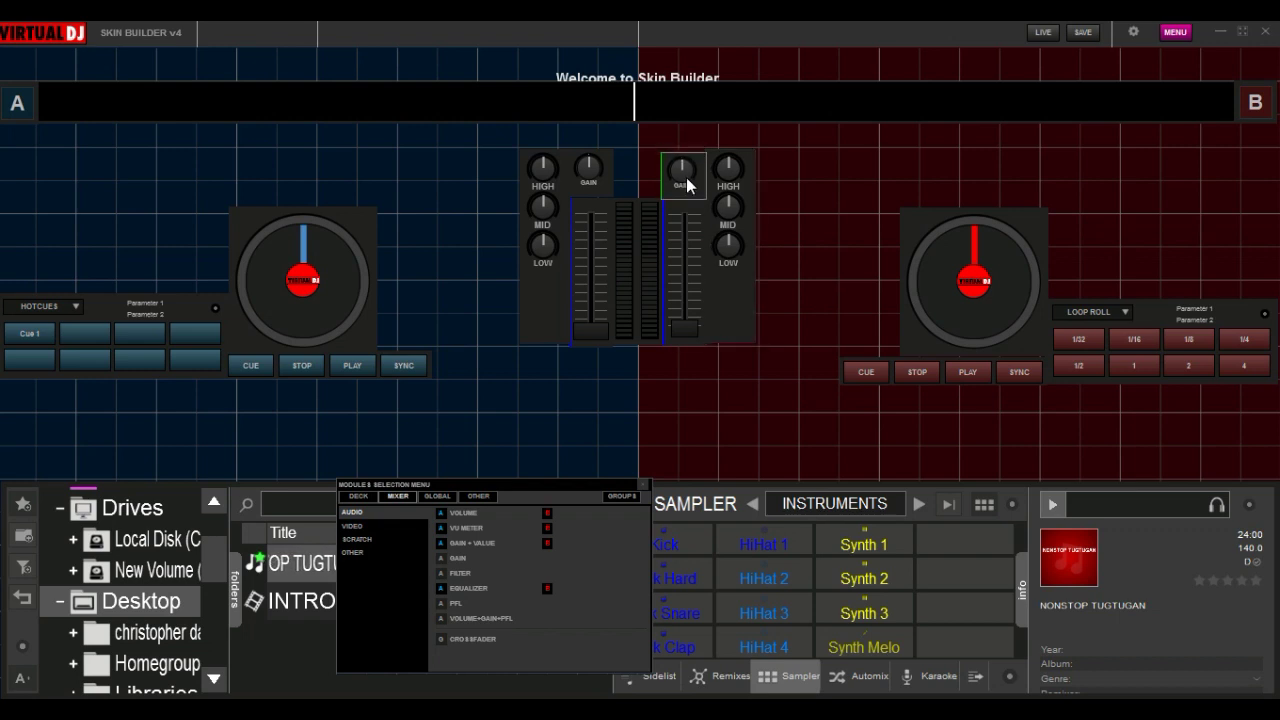
Test the mixer live by playing deck A, trying its high and low equalizer knobs, and pausing the deck.
left_click(1038, 33)
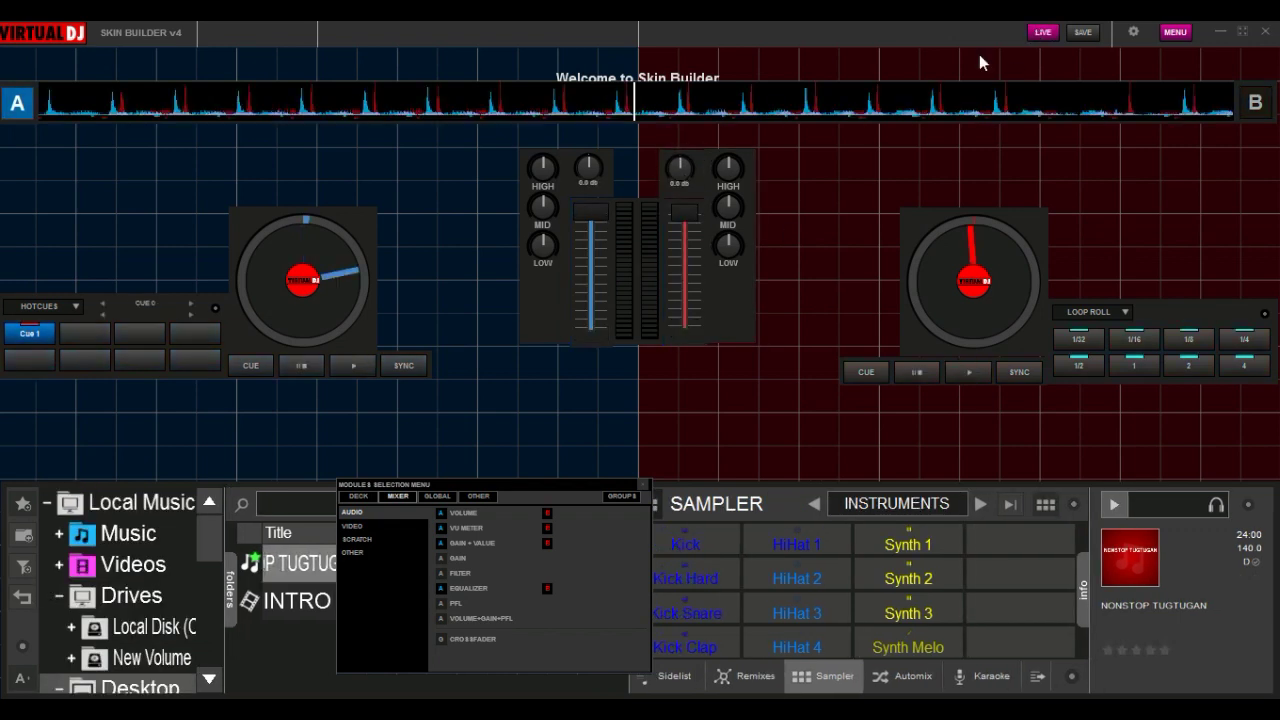
left_click(350, 368)
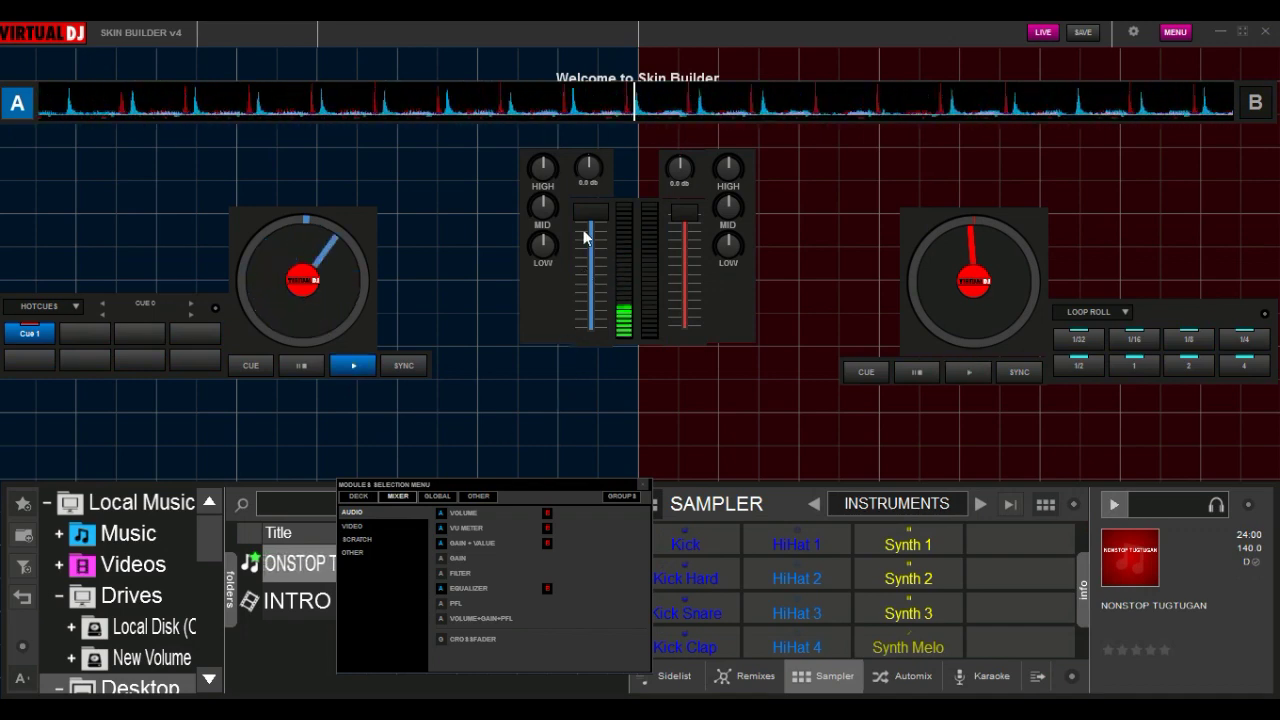
mouse_move(543, 158)
left_mouse_down()
mouse_move(515, 213)
mouse_move(528, 142)
mouse_move(584, 77)
mouse_move(550, 176)
mouse_move(551, 163)
left_mouse_up()
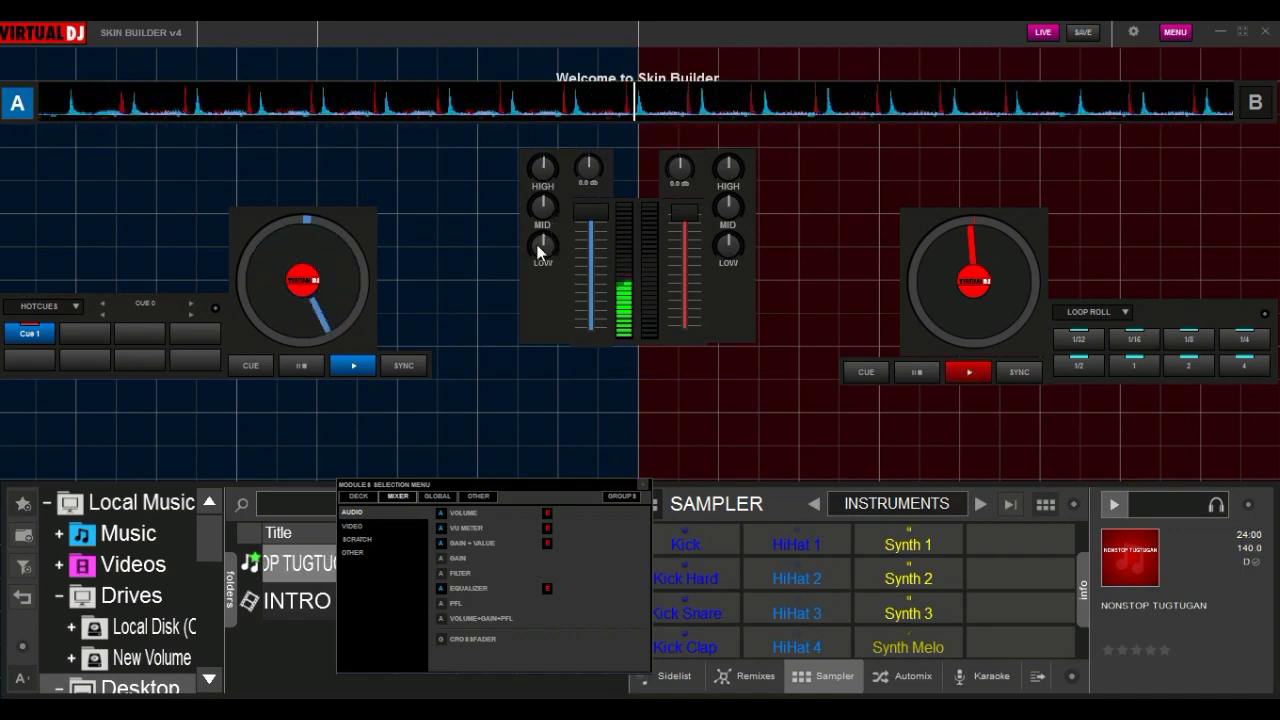
left_click_drag(543, 243, 543, 191)
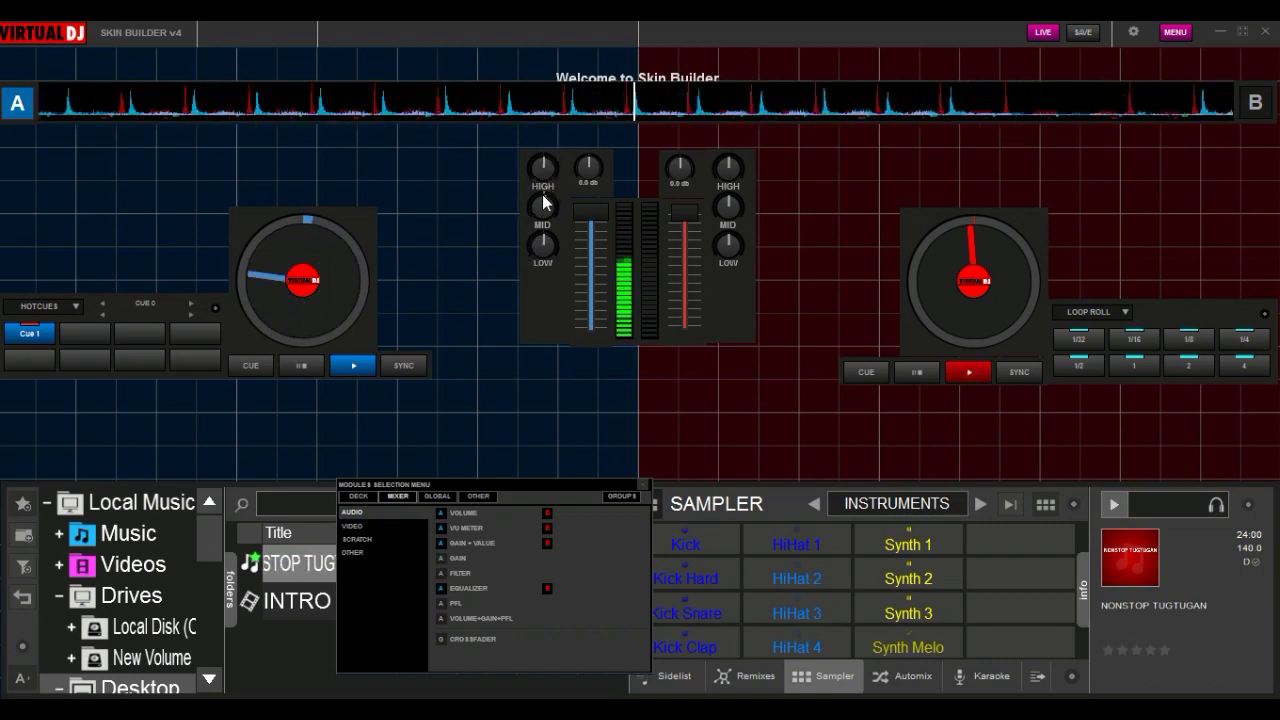
left_click(300, 365)
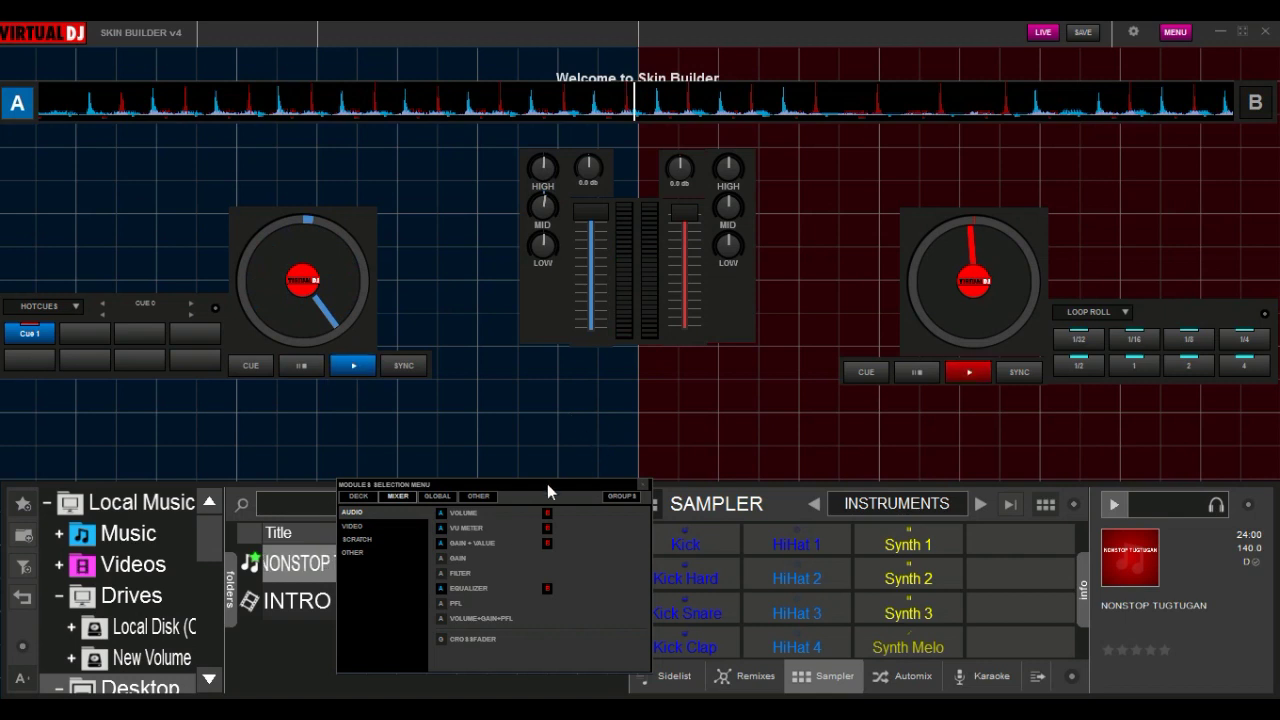
Add the Volume+Gain+PFL modules for decks A and B over their existing volume faders, and resize and align both to match.
left_click(442, 620)
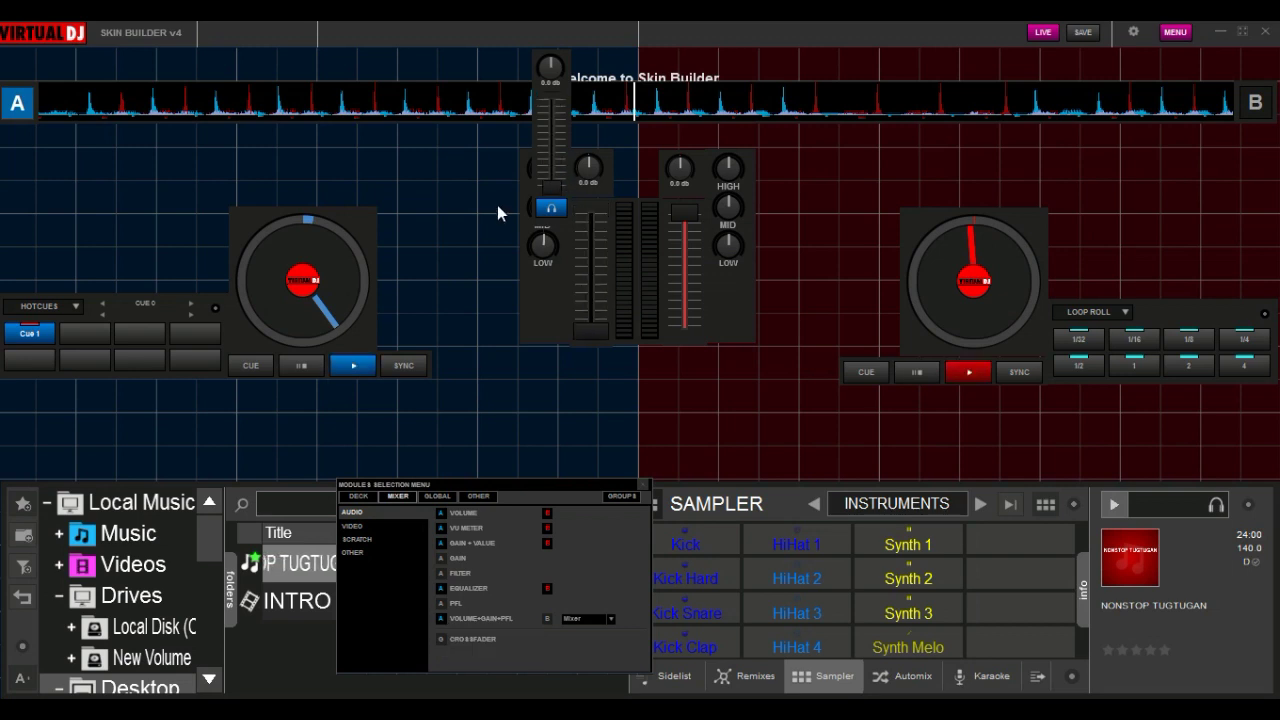
left_click_drag(555, 148, 587, 252)
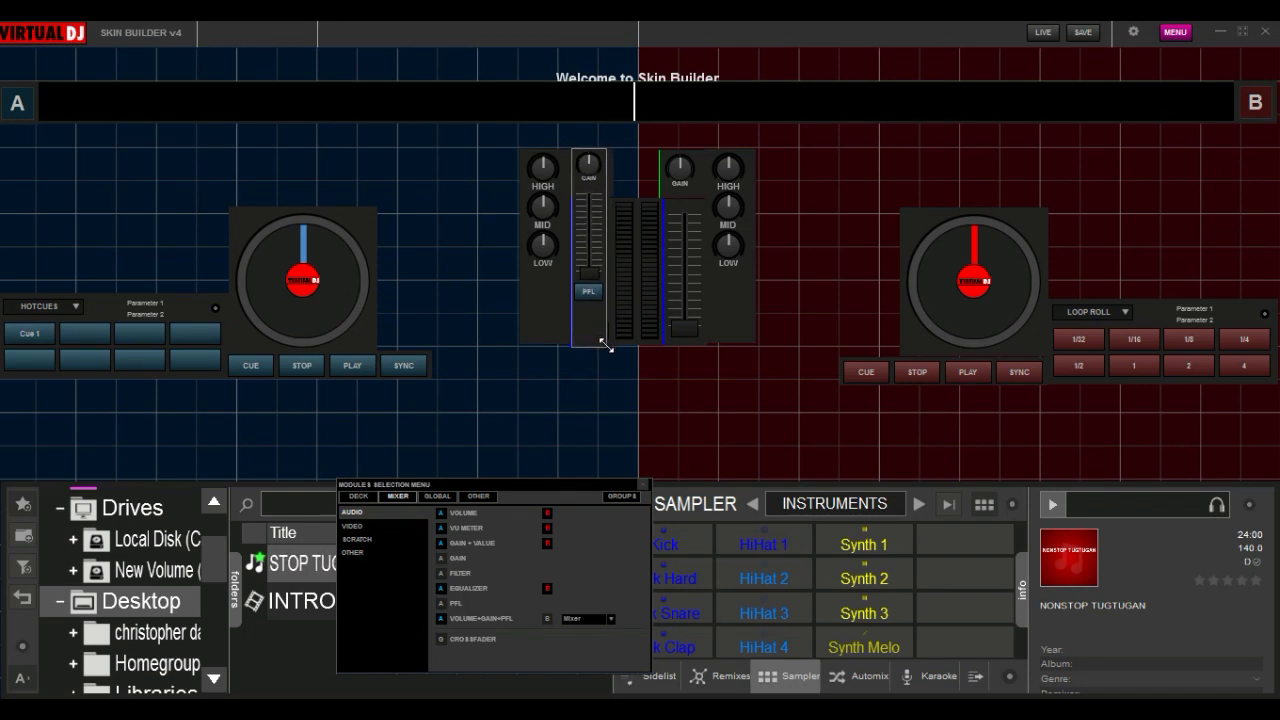
left_click(547, 618)
left_click_drag(724, 161, 688, 239)
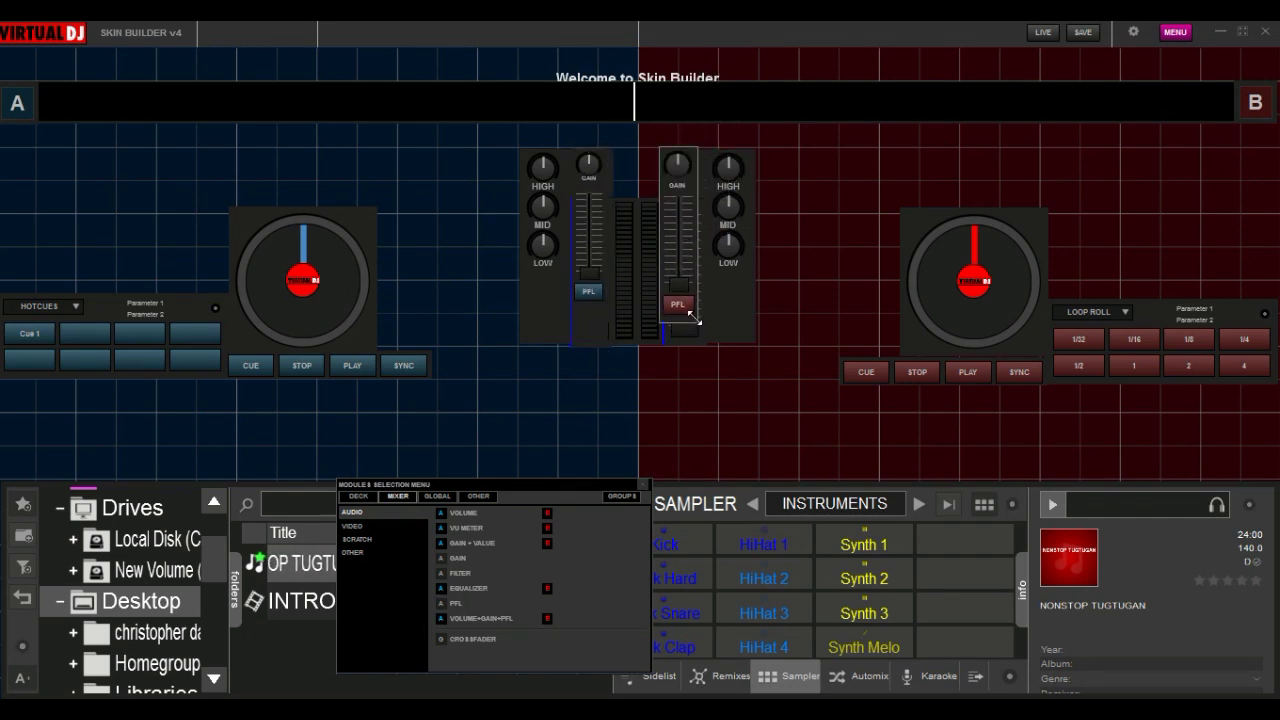
mouse_move(693, 330)
left_mouse_down()
mouse_move(706, 356)
mouse_move(692, 338)
left_mouse_up()
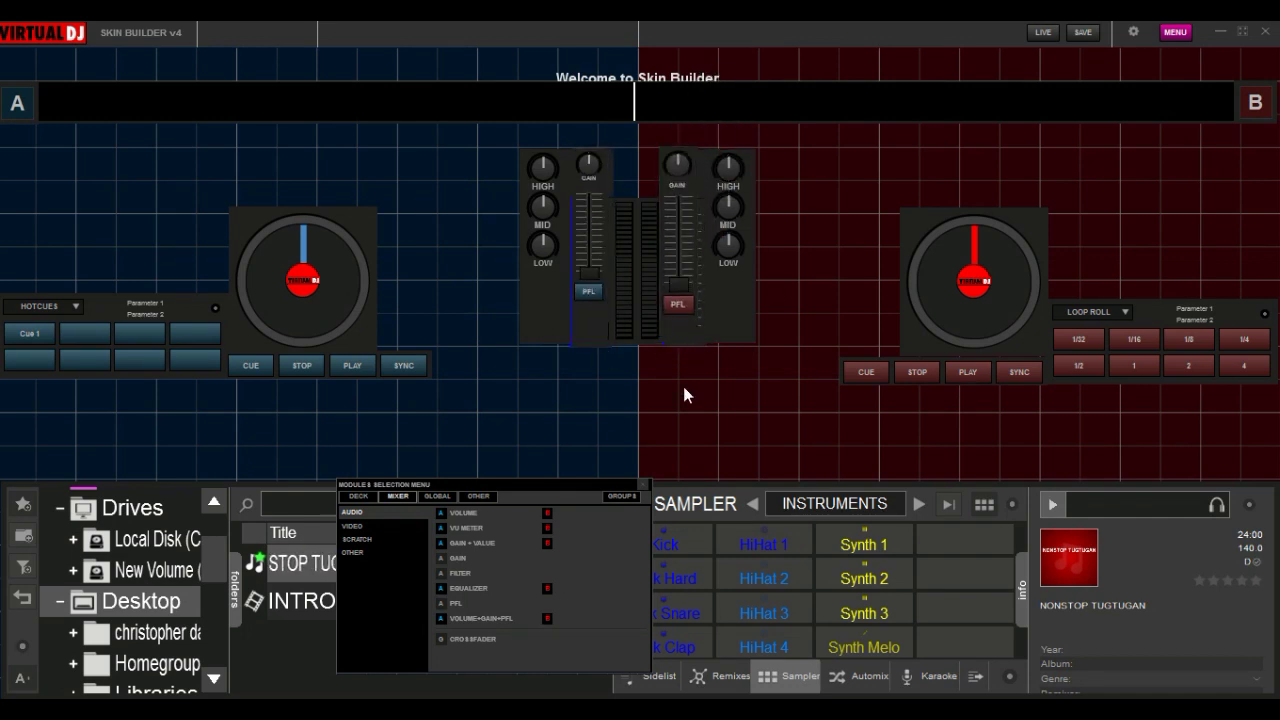
left_click_drag(689, 242, 684, 245)
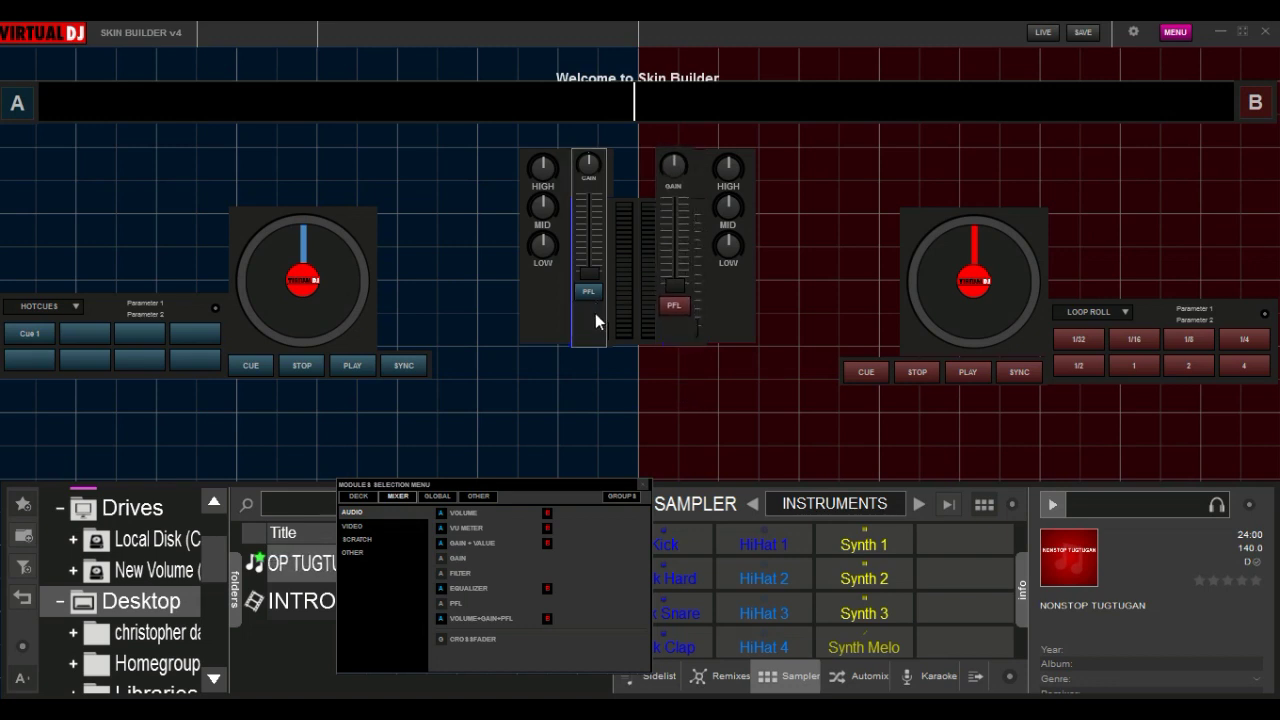
left_click_drag(597, 313, 610, 344)
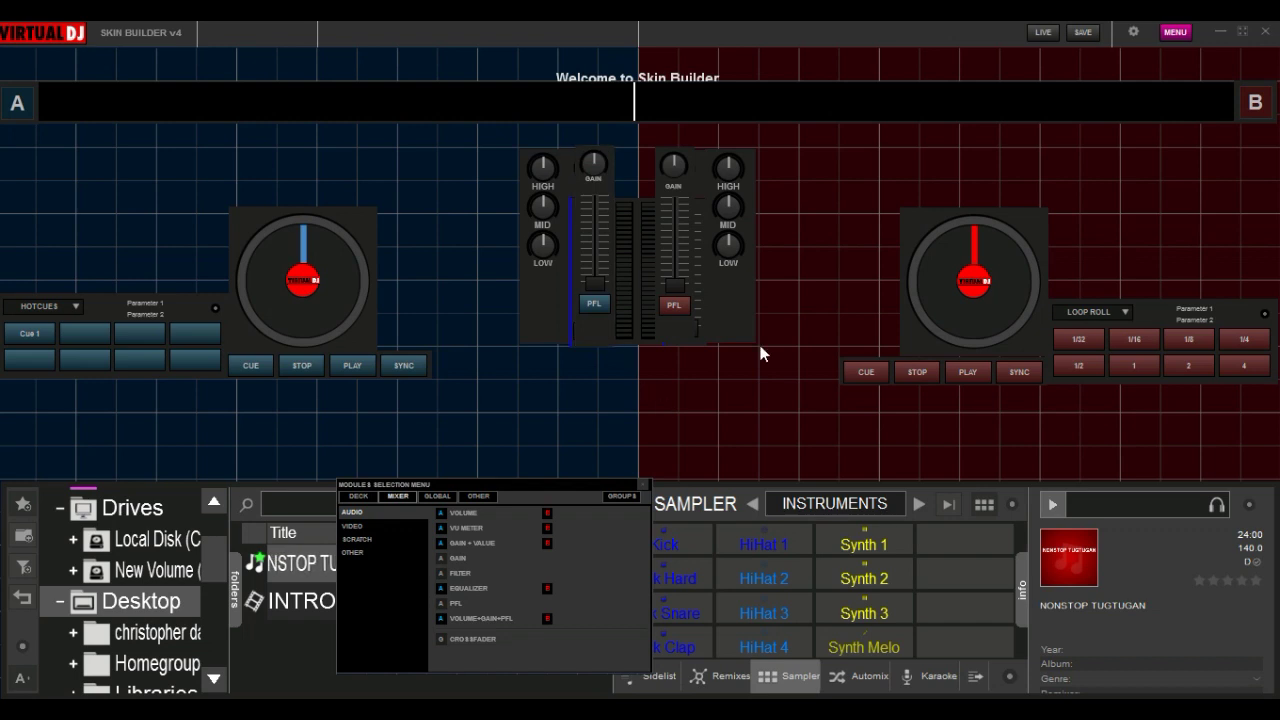
Test the new volume module live by playing deck A, raising its fader to maximum, and pausing the deck.
left_click(1043, 32)
left_click(352, 366)
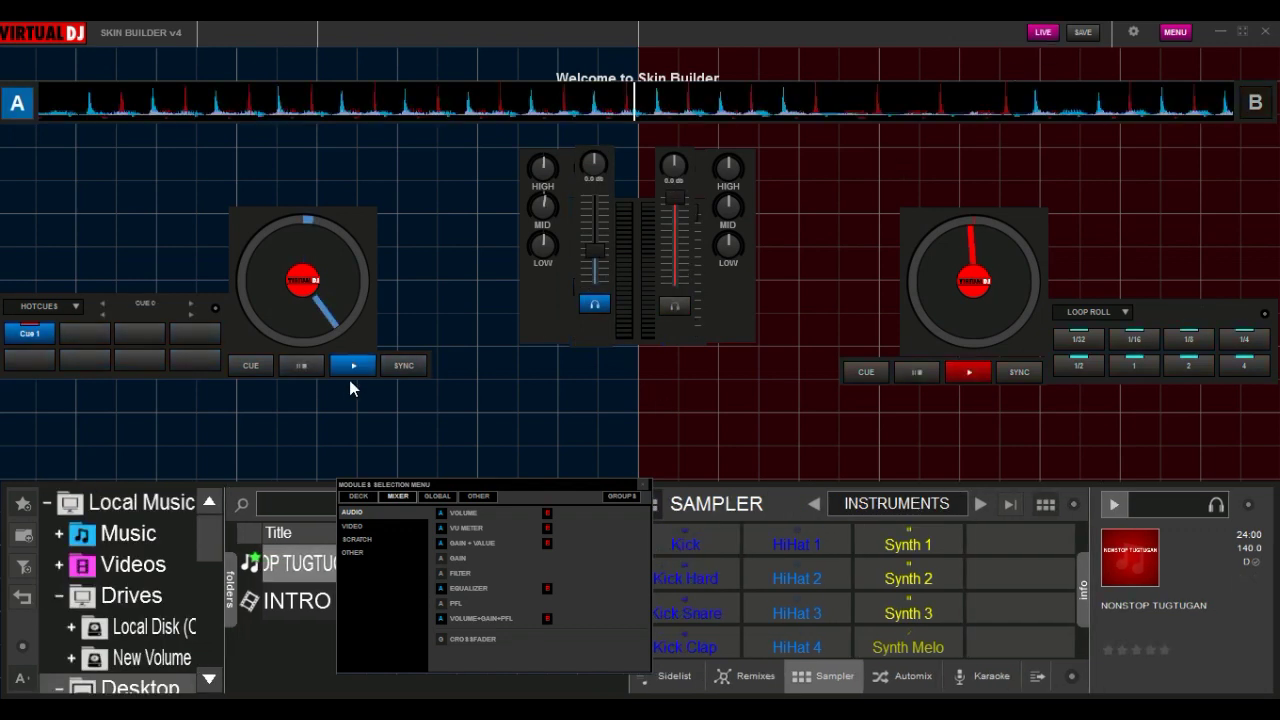
left_click_drag(600, 252, 604, 170)
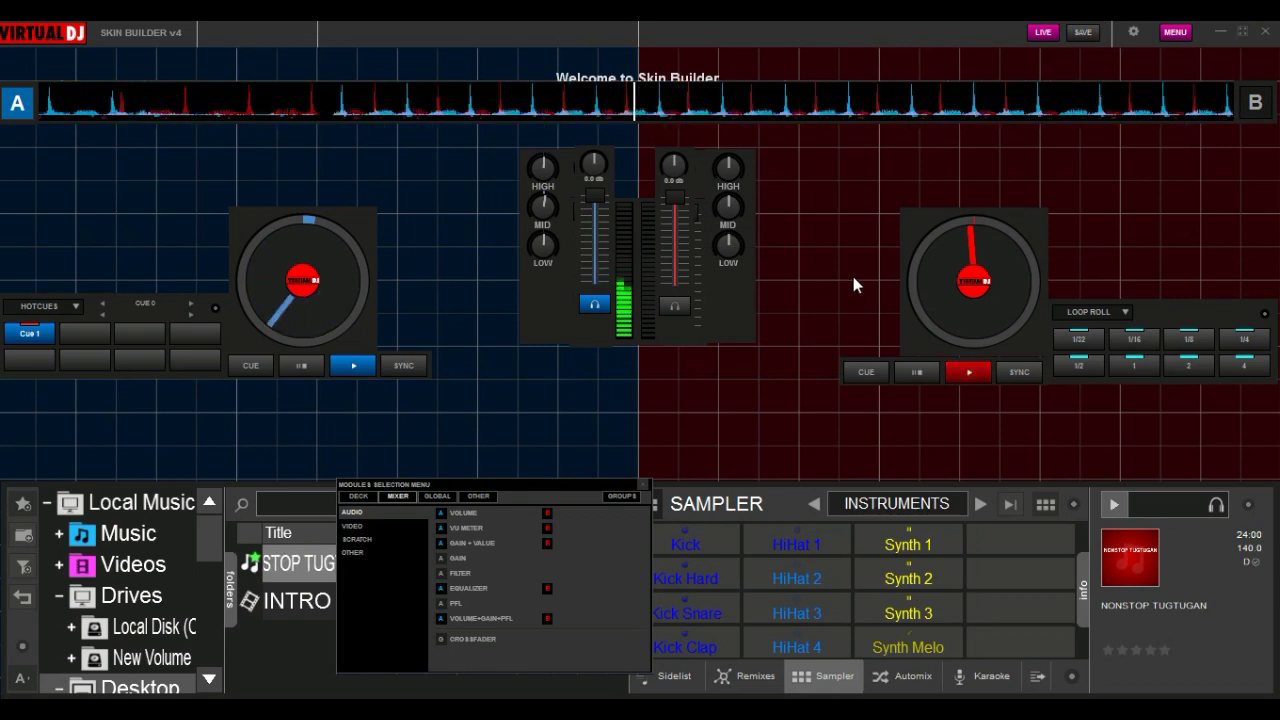
left_click(300, 366)
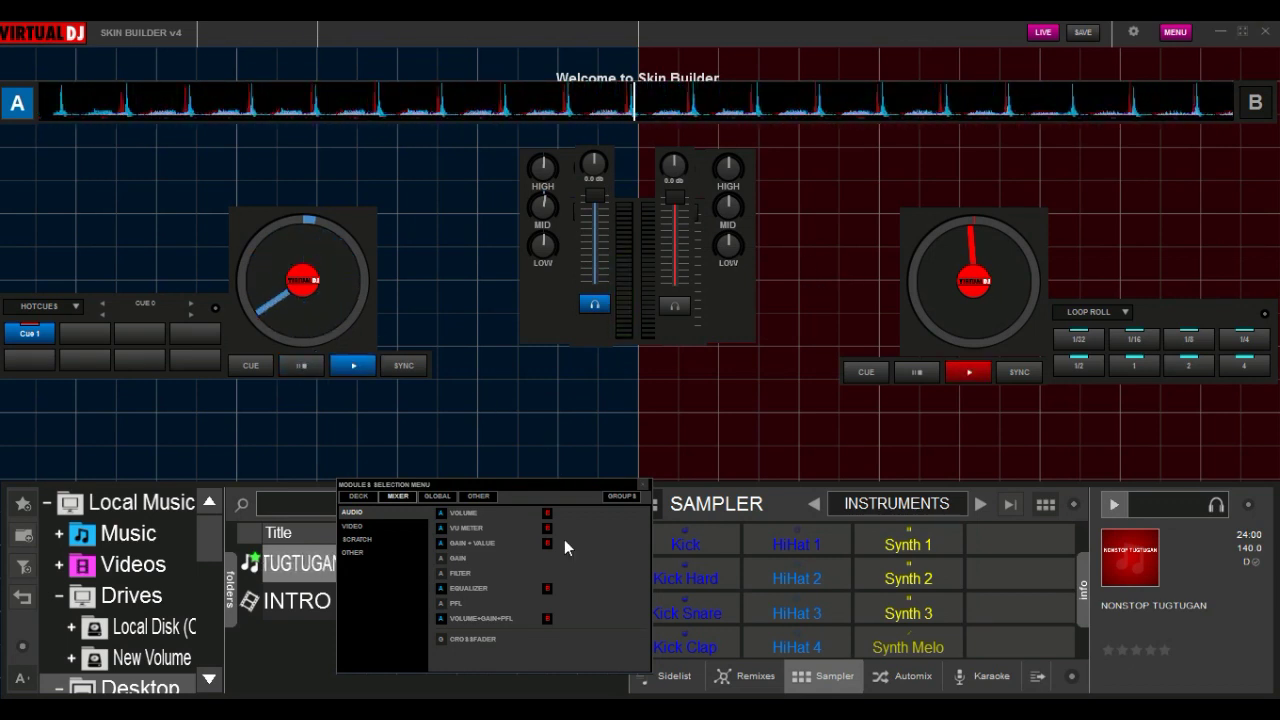
Add the Crossfader module directly beneath the mixer and enlarge it to span the mixer's full width.
left_click(440, 640)
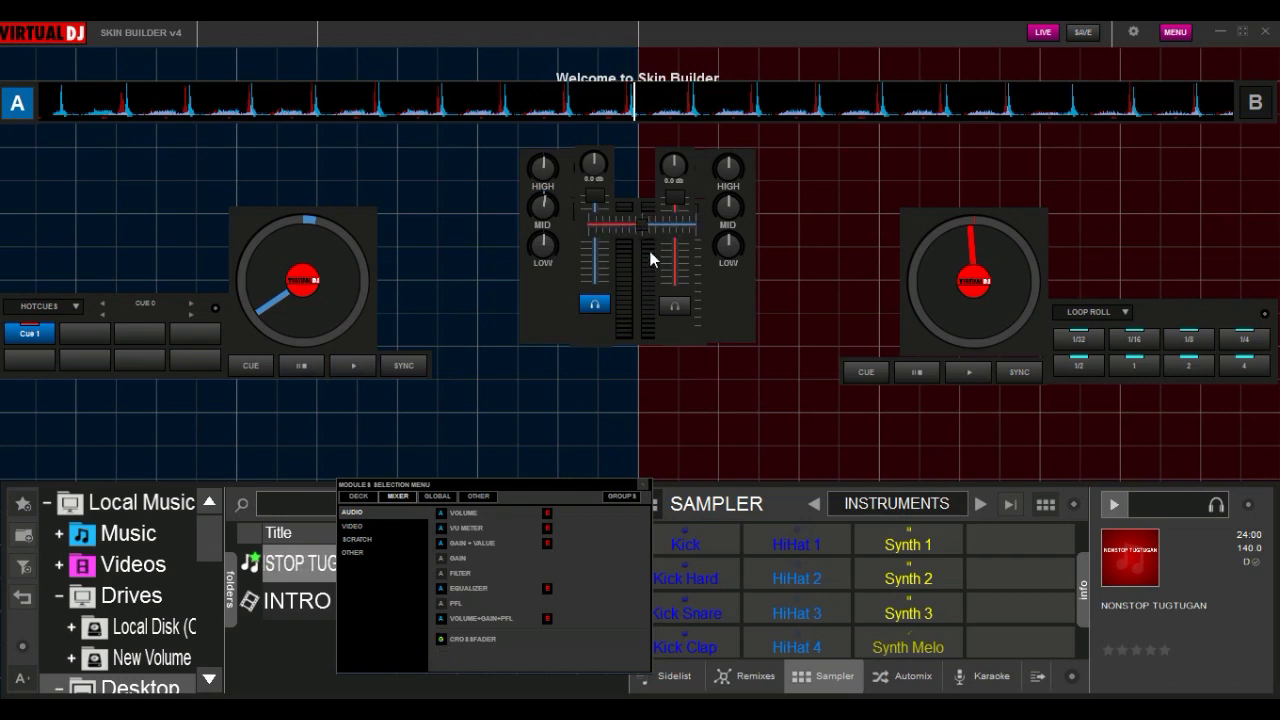
left_click_drag(638, 221, 638, 354)
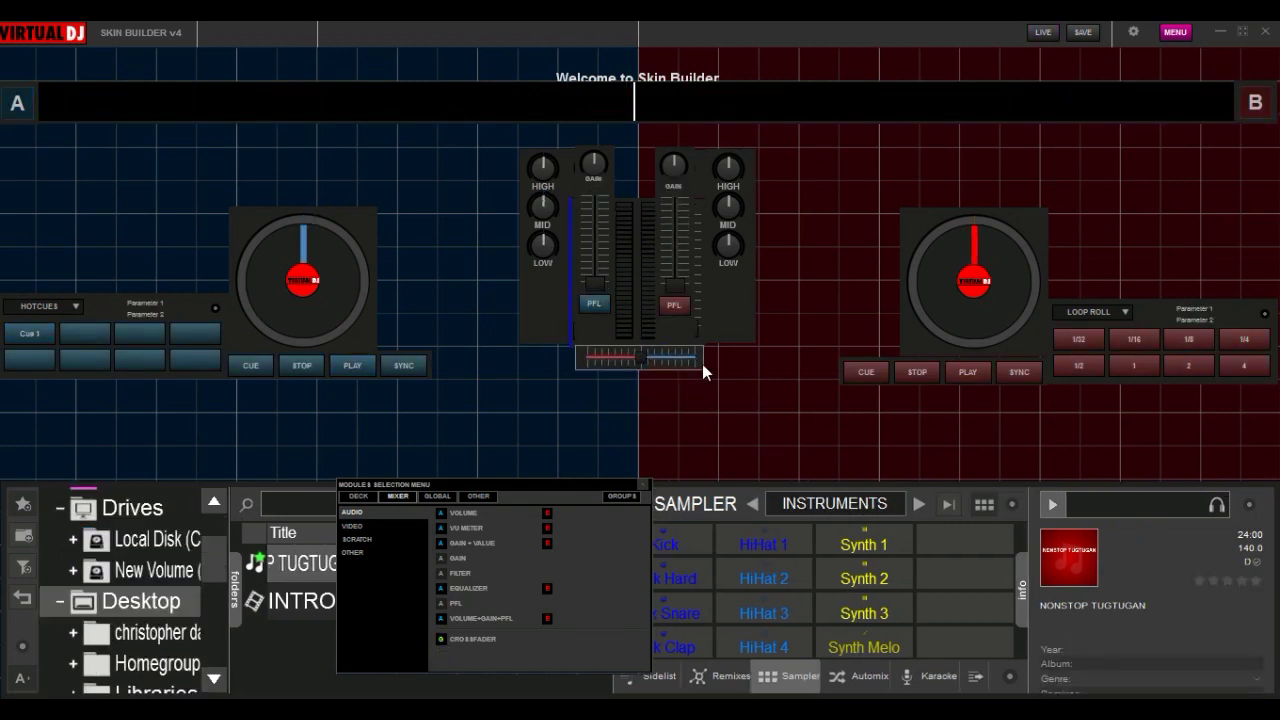
mouse_move(746, 371)
left_mouse_down()
mouse_move(686, 363)
mouse_move(757, 371)
left_mouse_up()
left_click_drag(675, 365, 645, 362)
left_click_drag(756, 373, 752, 386)
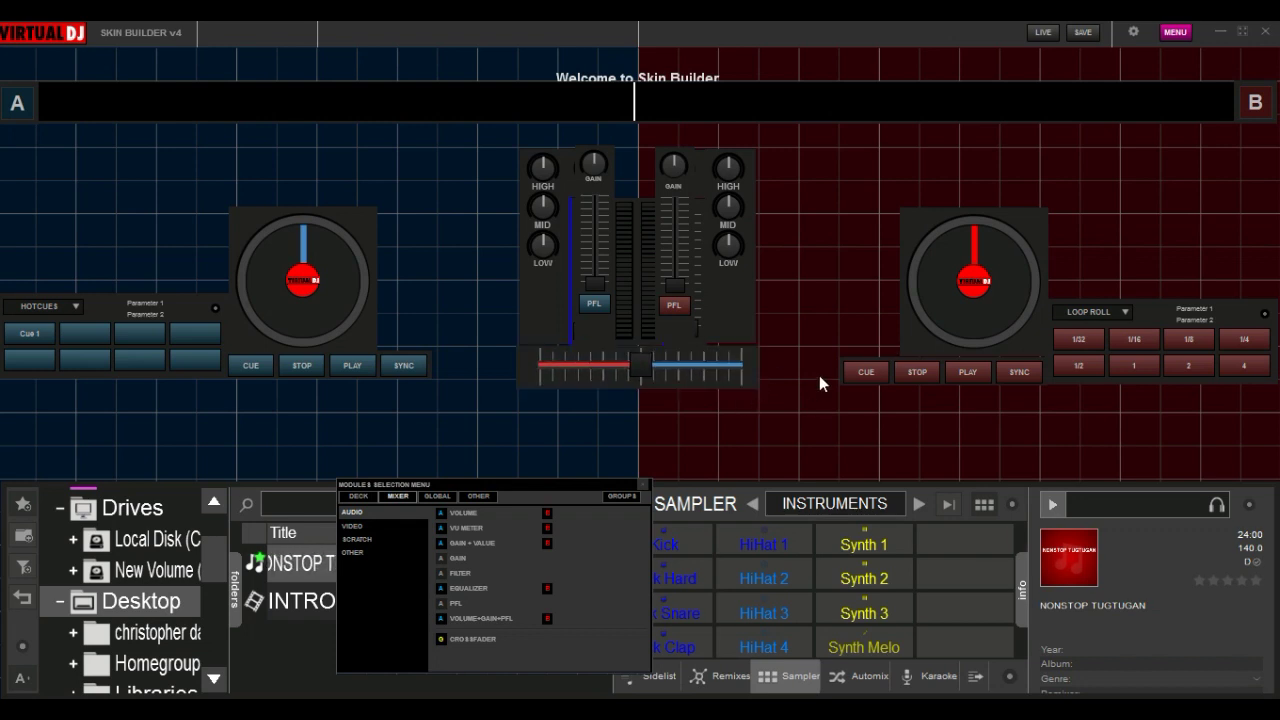
Test the crossfader in live mode while deck A plays, pause the deck, and return to editing.
left_click(1038, 36)
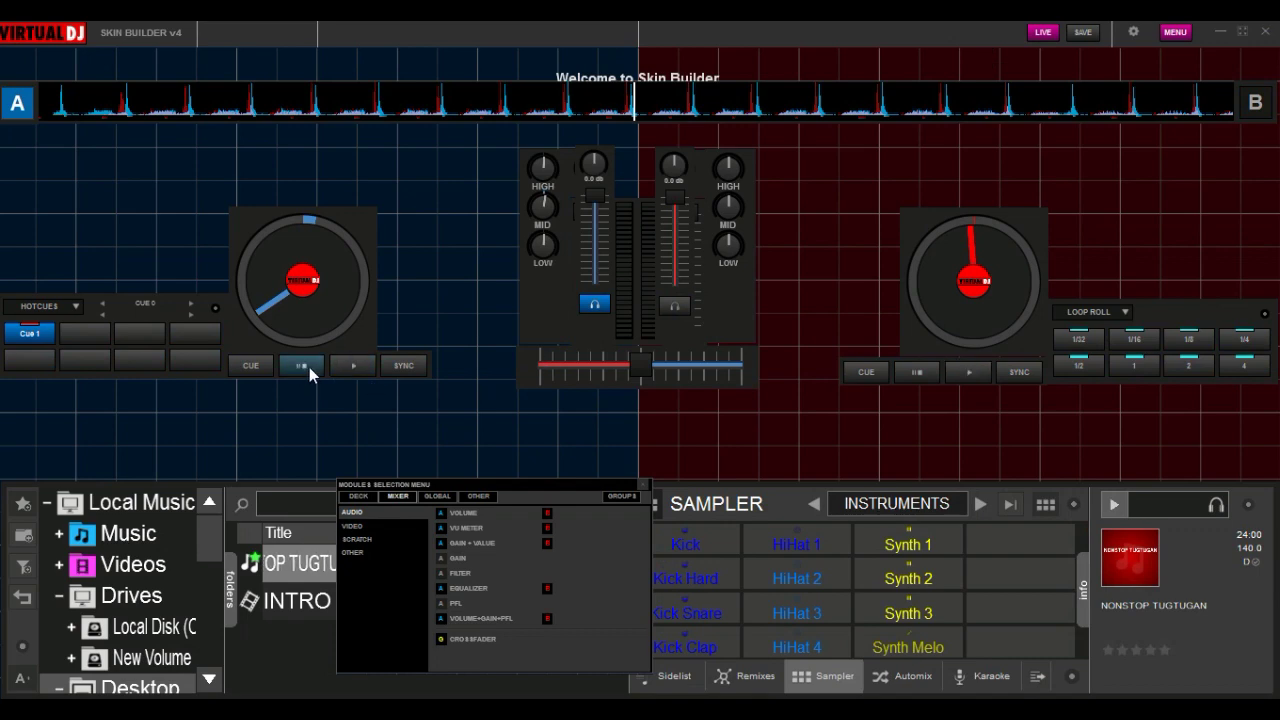
left_click(349, 370)
mouse_move(645, 374)
left_mouse_down()
mouse_move(634, 378)
mouse_move(743, 378)
mouse_move(503, 370)
mouse_move(637, 372)
left_mouse_up()
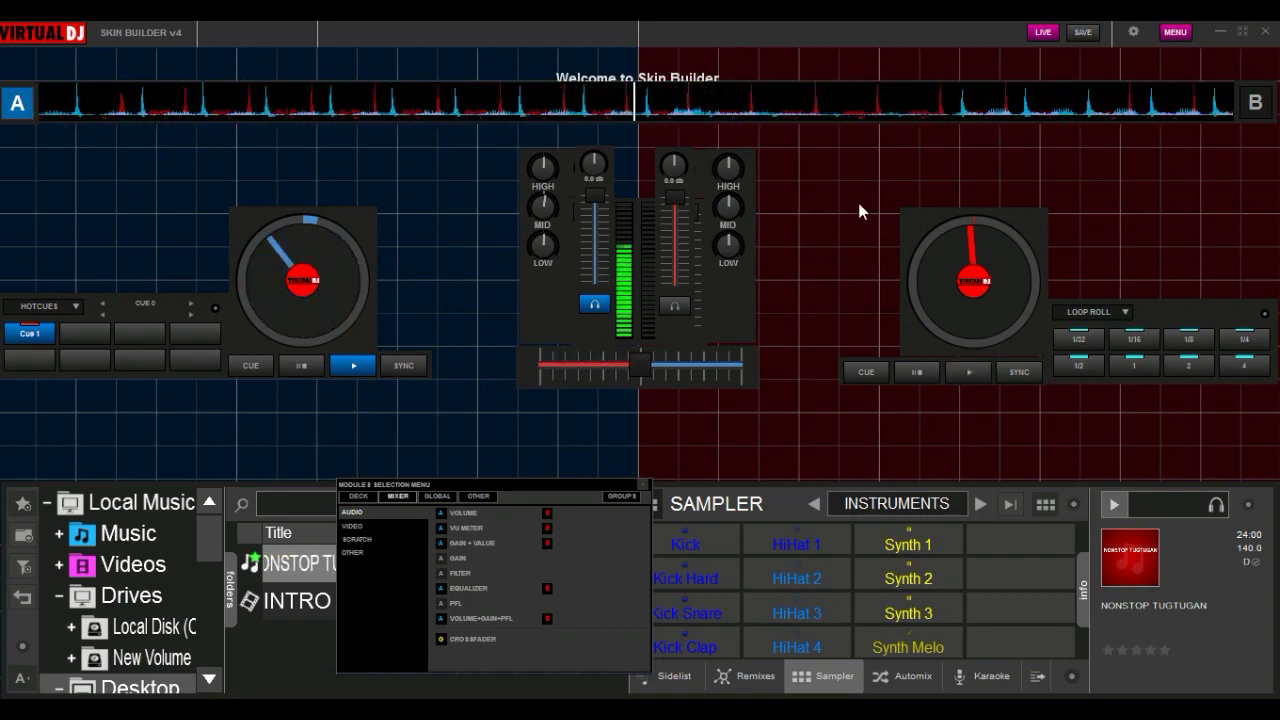
left_click(301, 365)
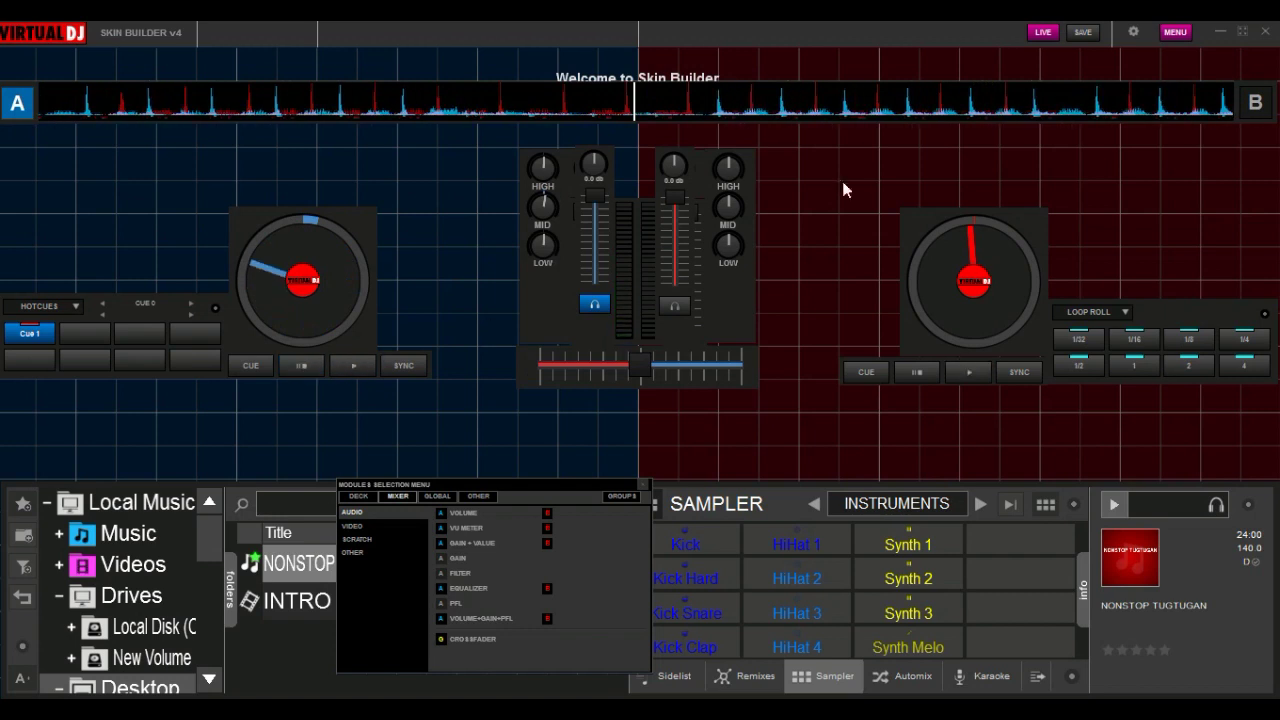
left_click(1038, 35)
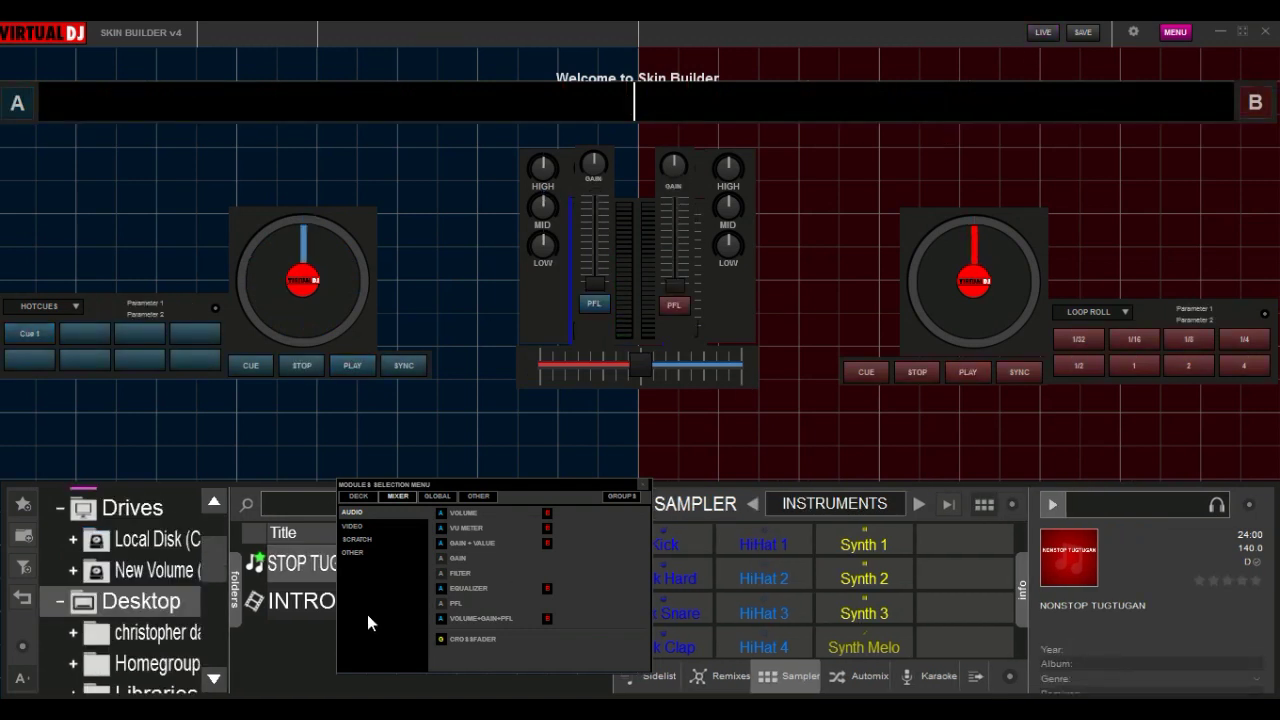
Add the mixer's vertical Scratchwave module for deck A and fit it against the outer side of deck A's equalizer.
left_click(353, 526)
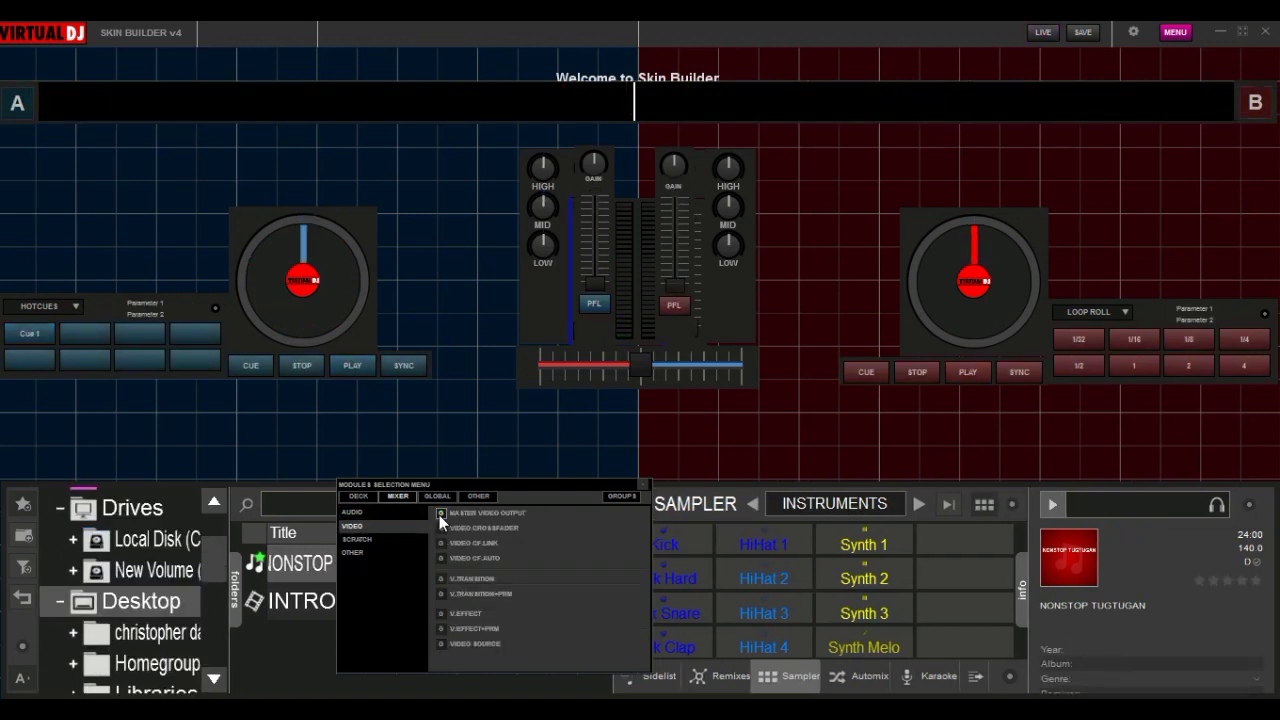
left_click(413, 540)
left_click(441, 513)
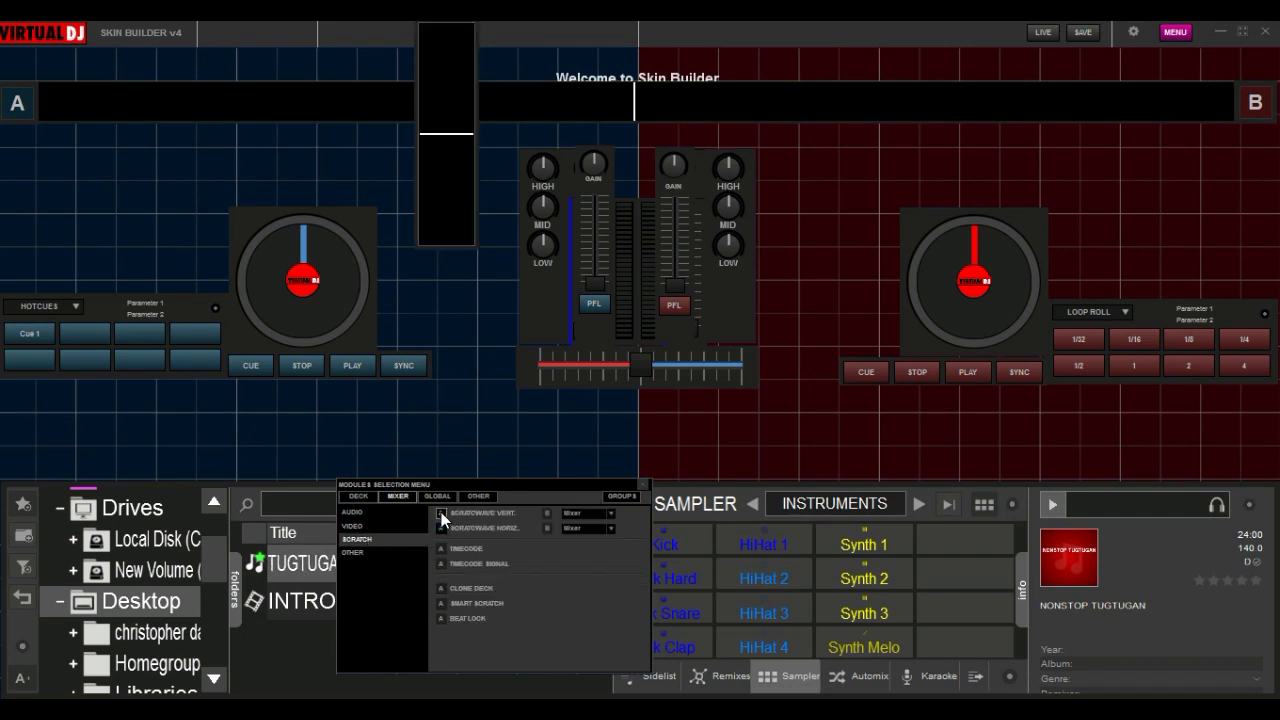
left_click_drag(453, 172, 514, 386)
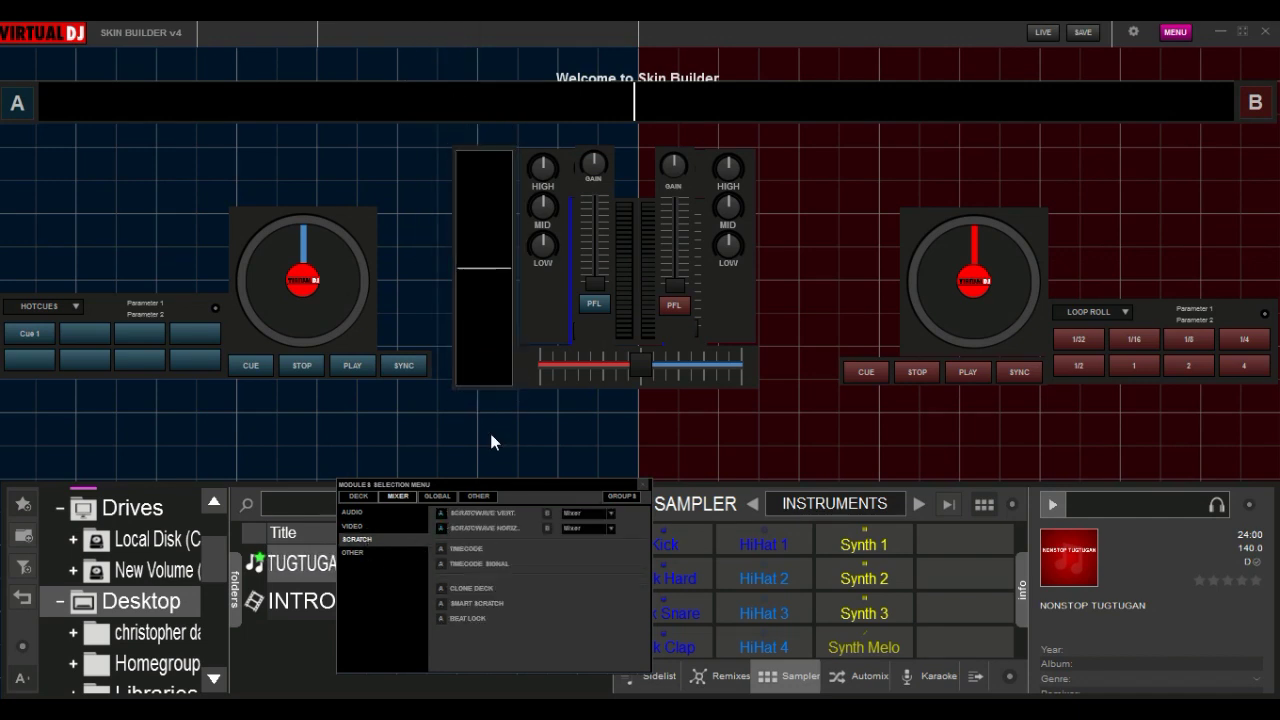
Add the deck B vertical Scratchwave beside deck B's equalizer, extend it to the crossfader's lower edge, and nudge it flush with the mixer.
left_click(547, 513)
left_click_drag(824, 170, 782, 303)
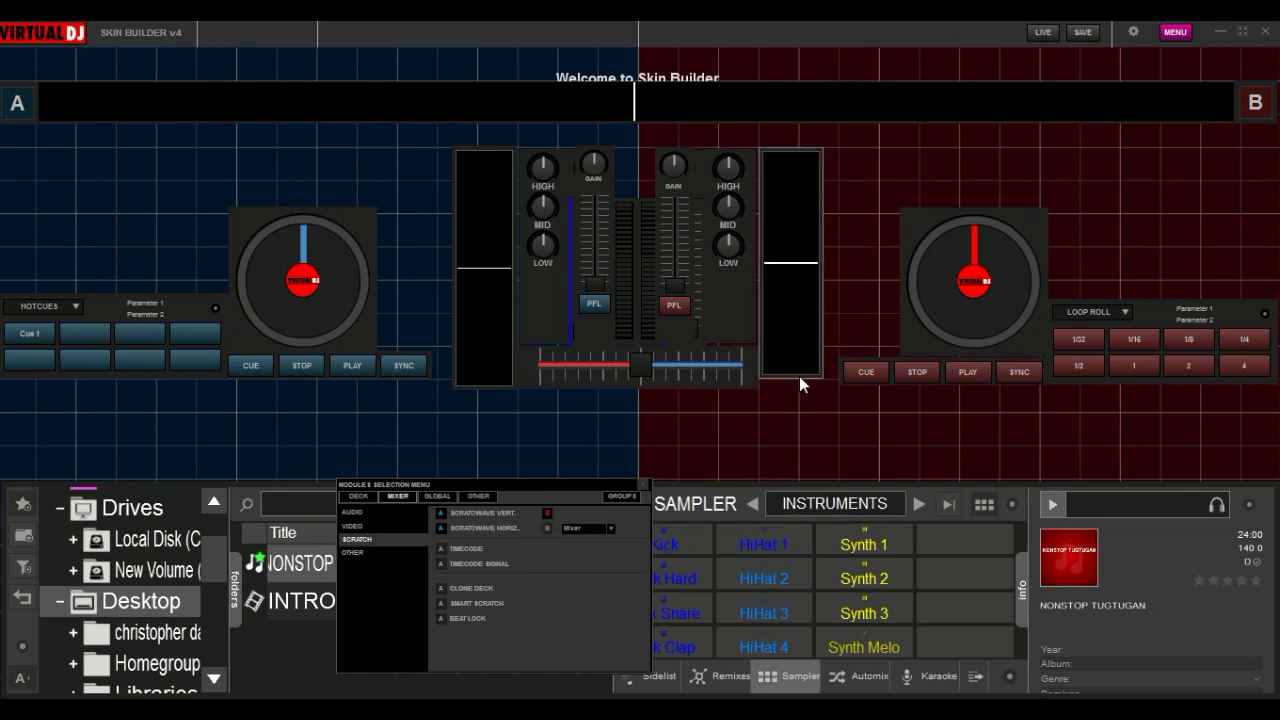
left_click_drag(822, 376, 823, 389)
key("Left")
key("Left")
key("Left")
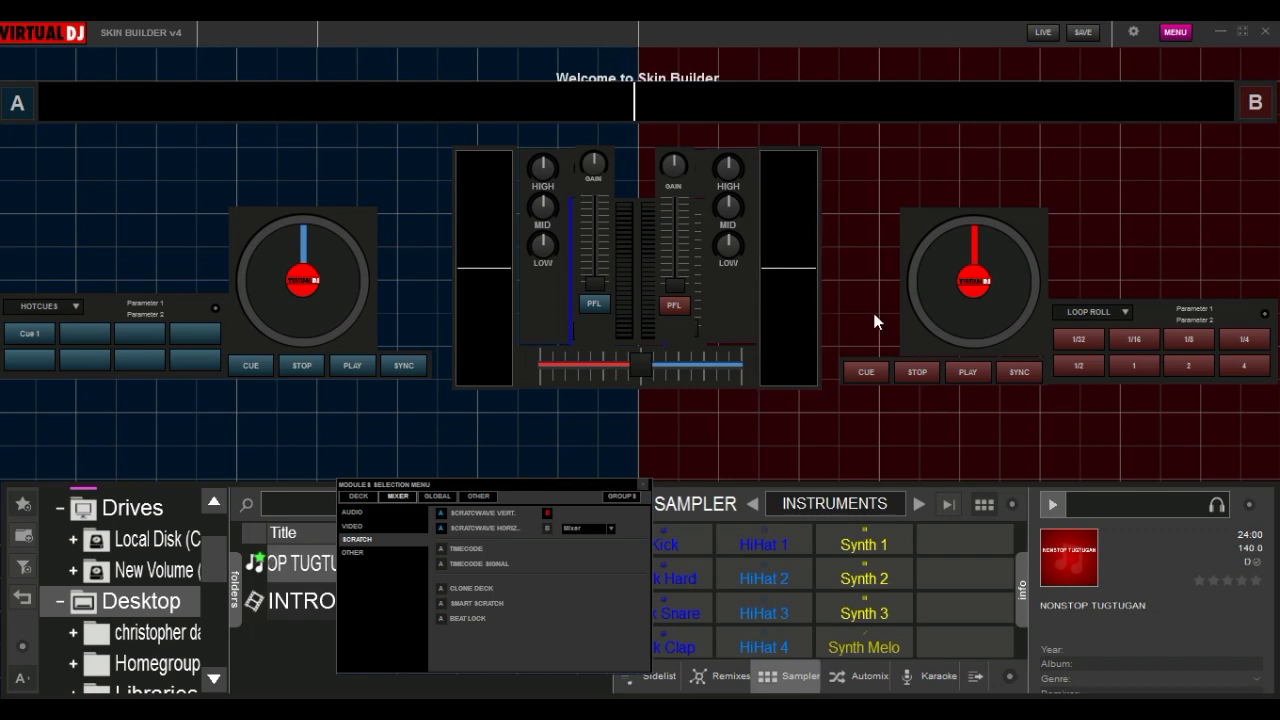
Test the scratch waves live by playing decks A and B, making deck B active, and trying the crossfader.
left_click(1040, 33)
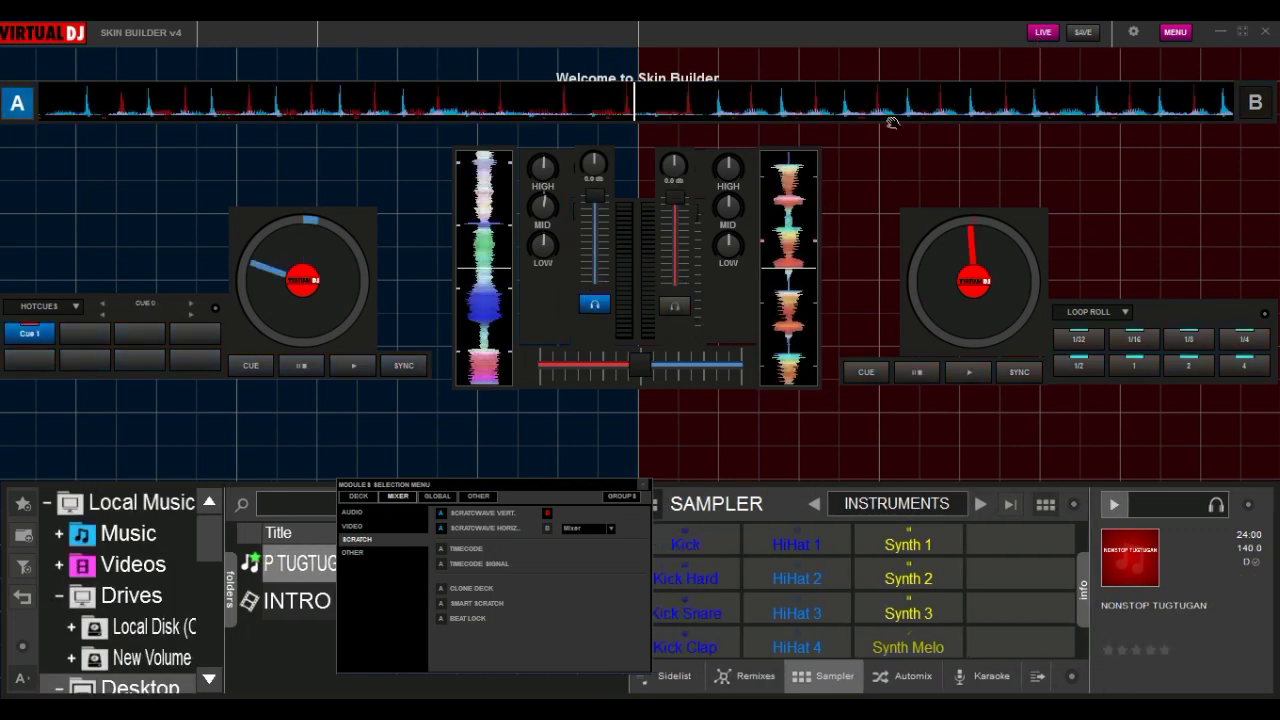
left_click(347, 368)
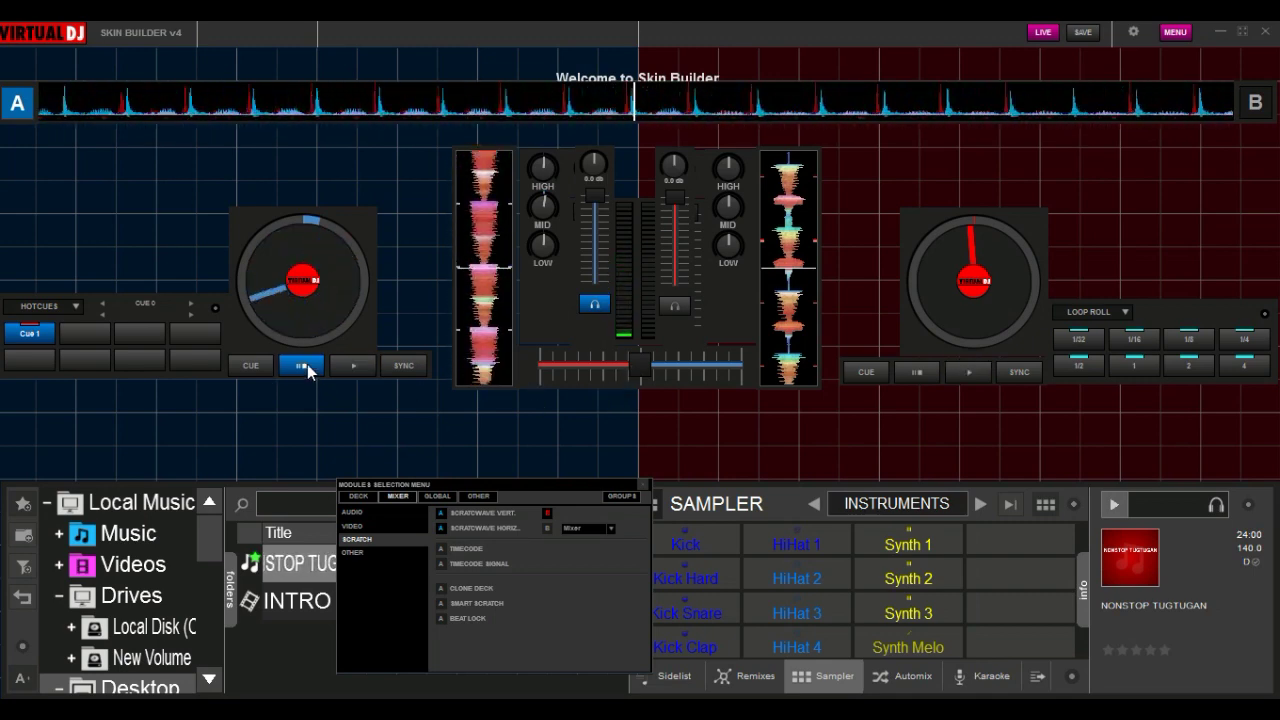
left_click(973, 372)
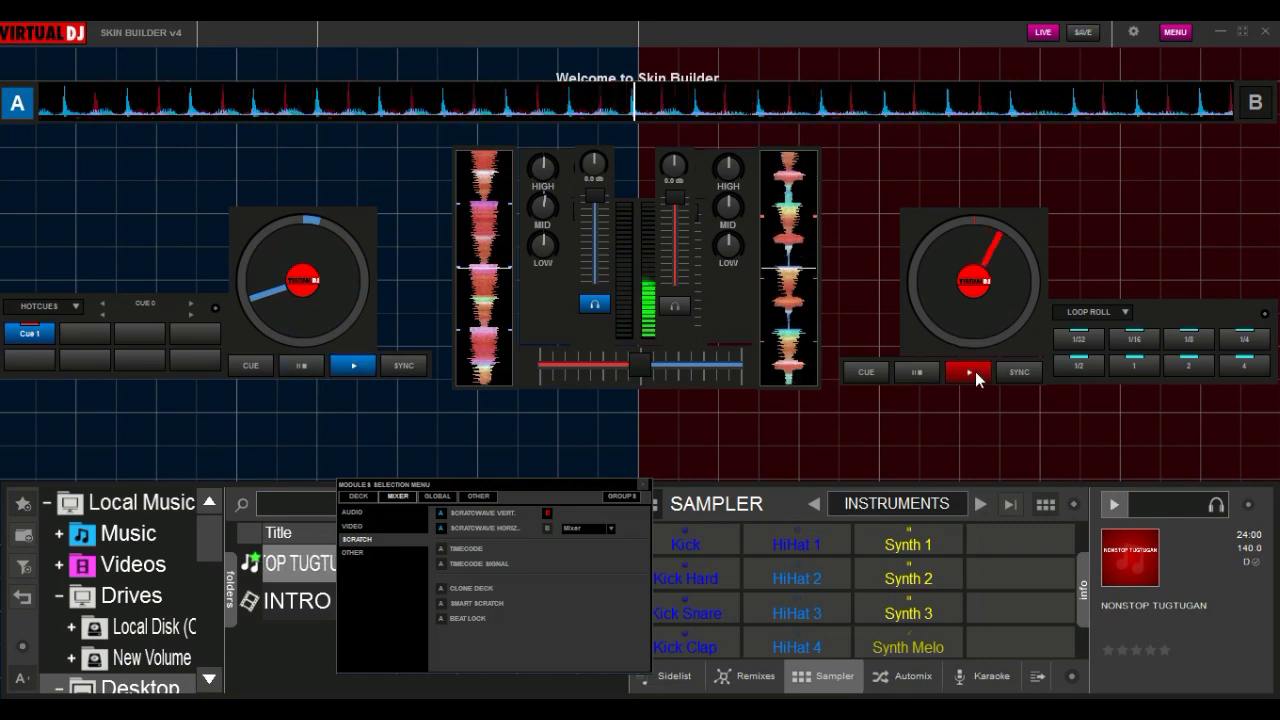
left_click(1256, 103)
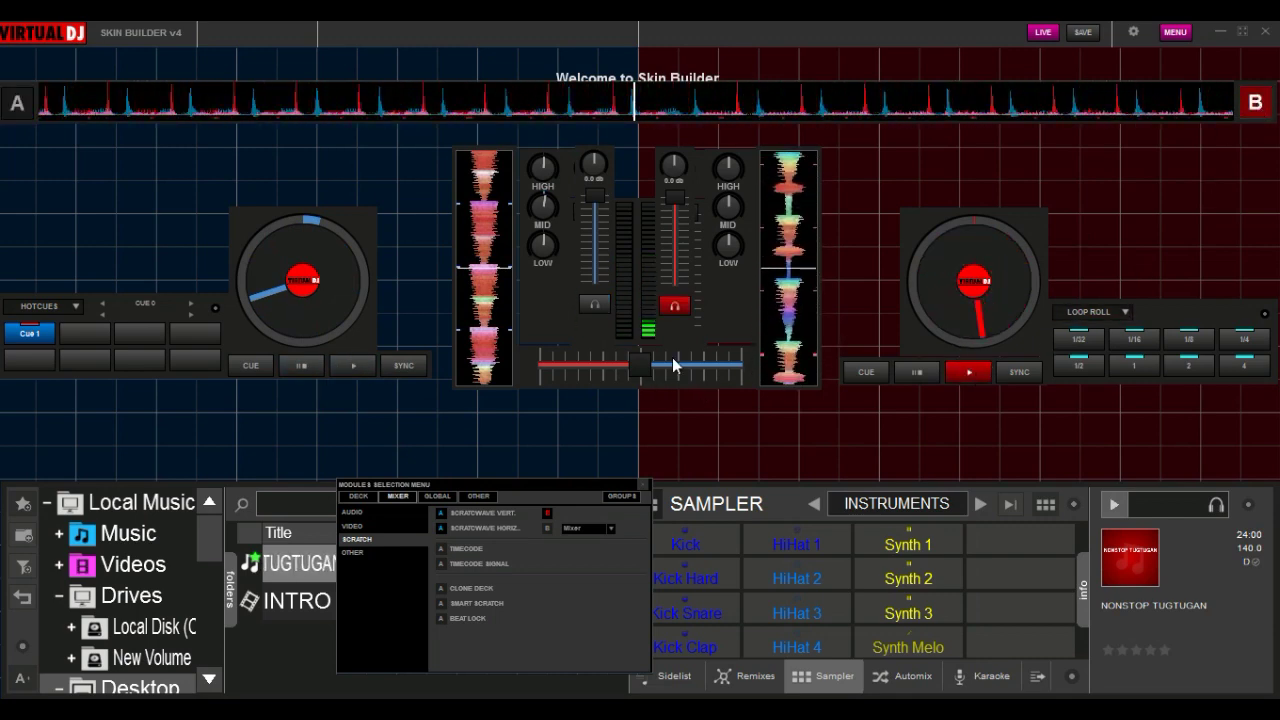
mouse_move(650, 369)
left_mouse_down()
mouse_move(736, 374)
mouse_move(532, 388)
mouse_move(652, 385)
mouse_move(641, 385)
left_mouse_up()
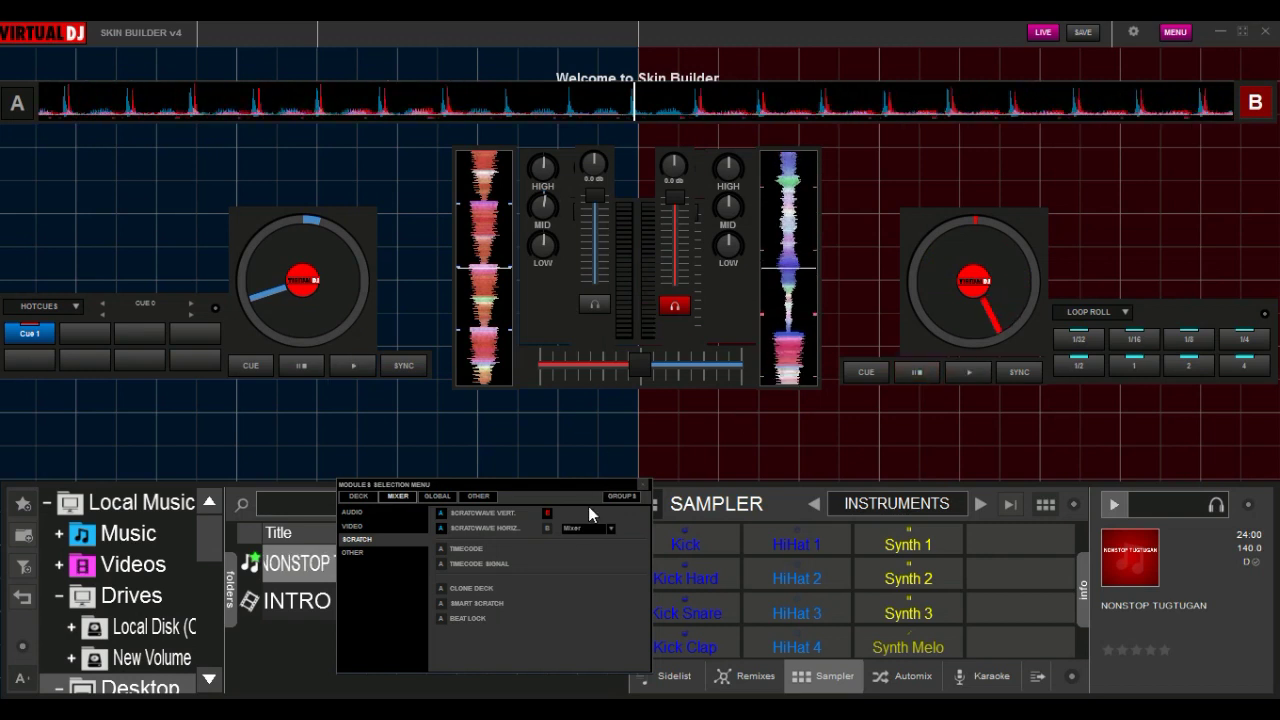
Add the mixer's Master Effect module above deck A's pads and the Master Effect+PRM module above deck B's pads.
left_click(440, 589)
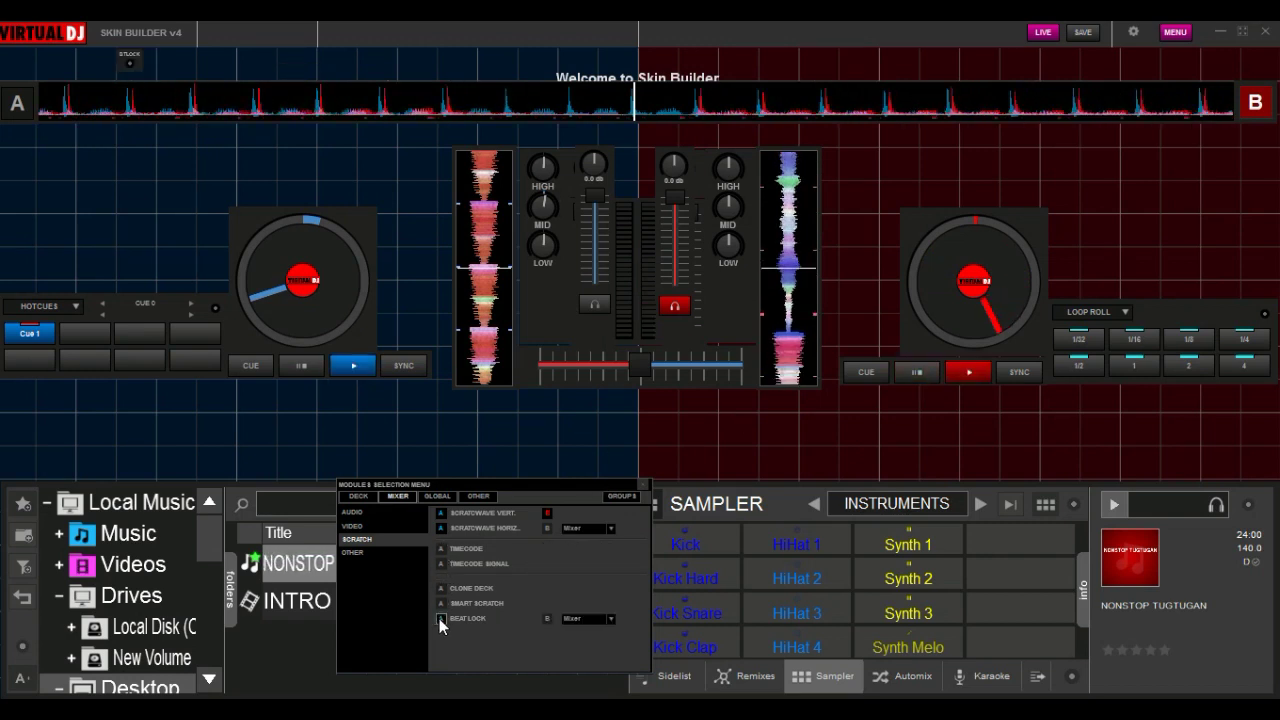
left_click(353, 553)
left_click(440, 512)
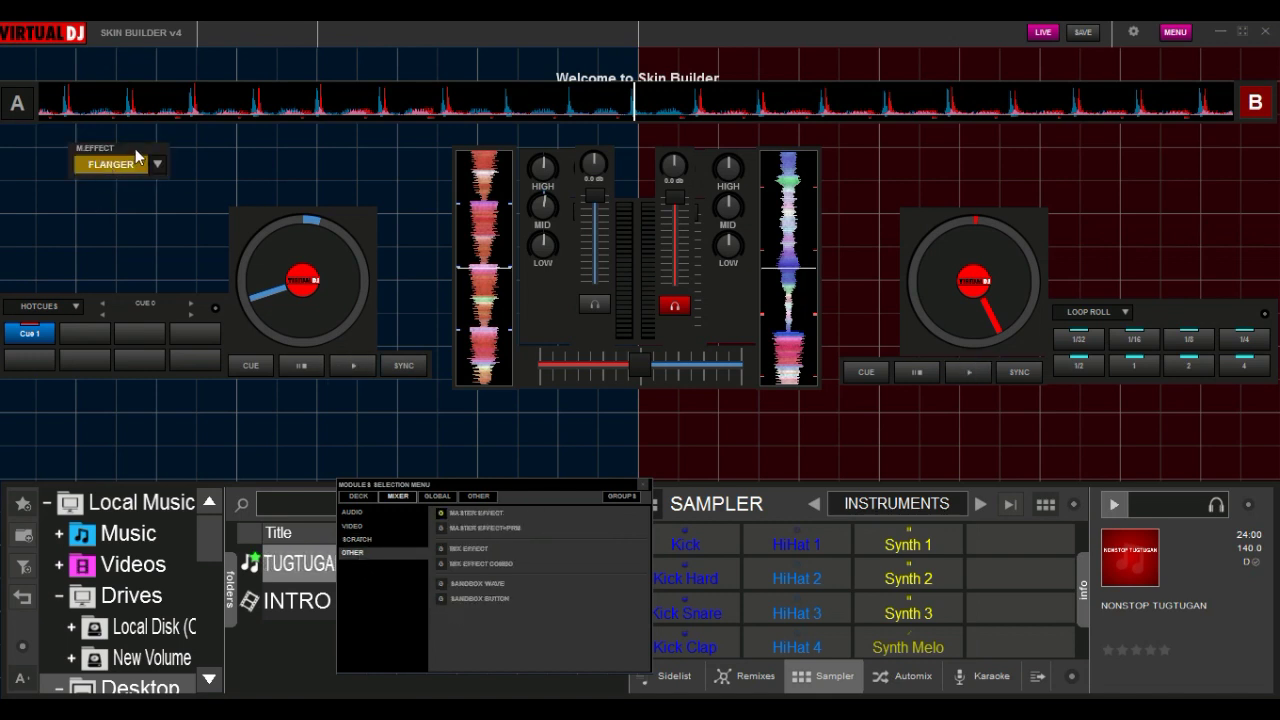
left_click(440, 529)
left_click_drag(1102, 167, 1195, 295)
Add the Mix Effect module above deck A's pads, enlarge it, and realign the Master Effect modules of both decks.
left_click(440, 548)
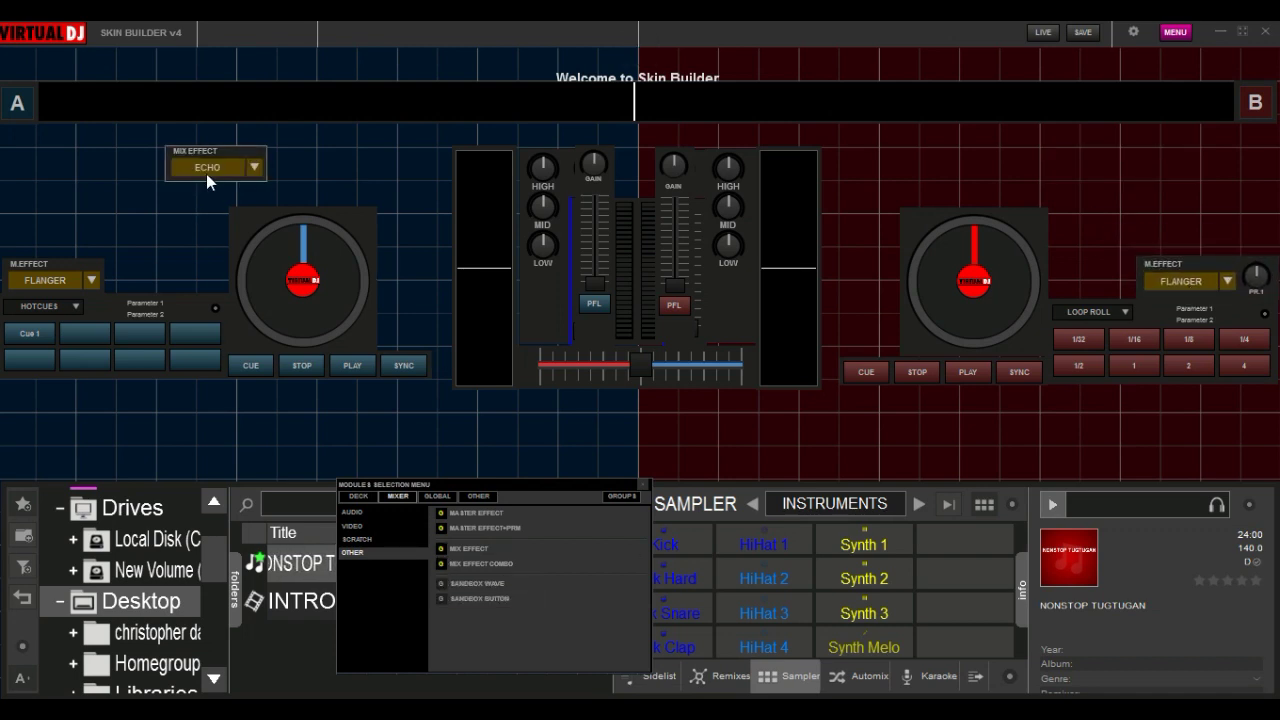
left_click_drag(206, 174, 188, 271)
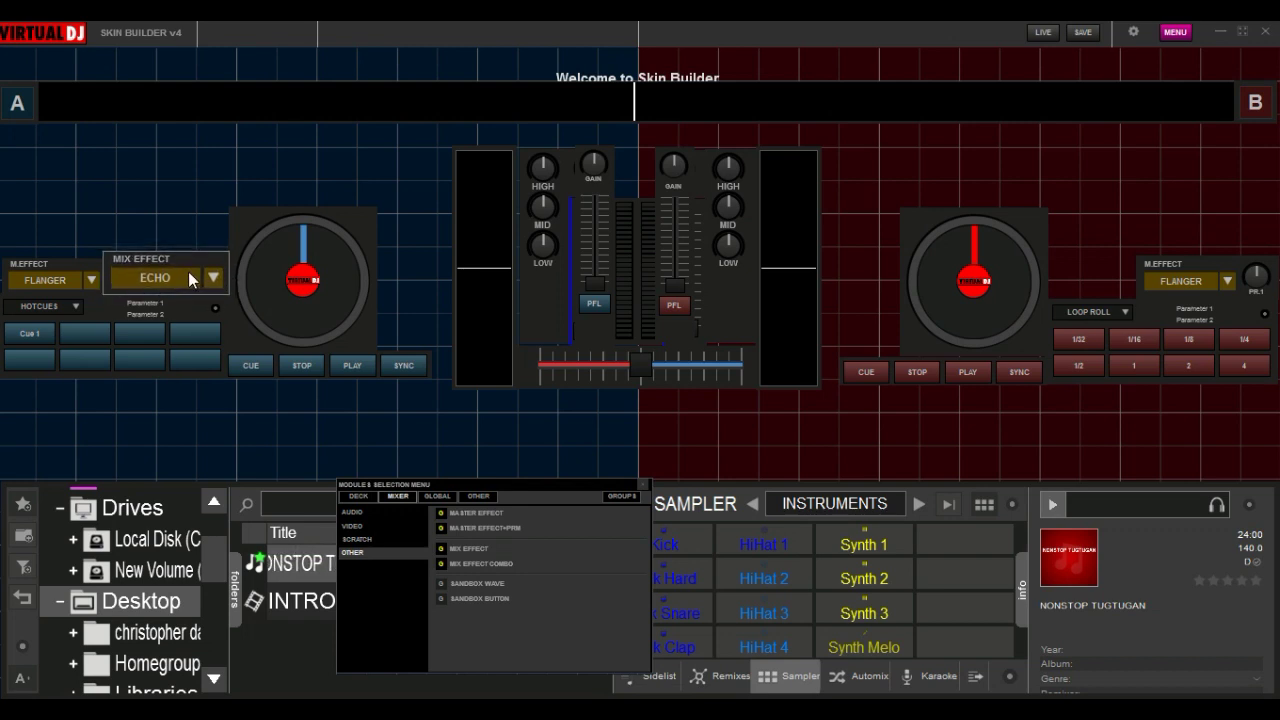
left_click_drag(101, 293, 66, 275)
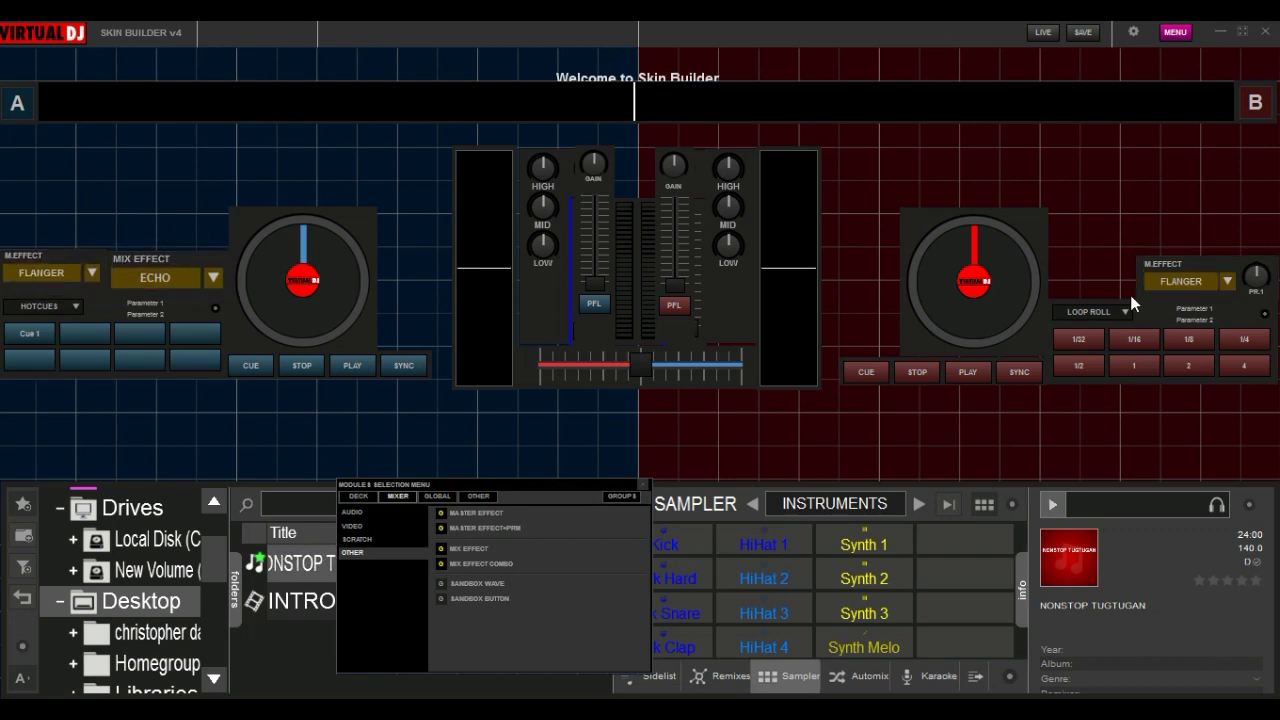
left_click_drag(1139, 309, 1135, 302)
Add the Sandbox Wave module, place it centred directly above the main wave, and enlarge it slightly.
left_click(443, 583)
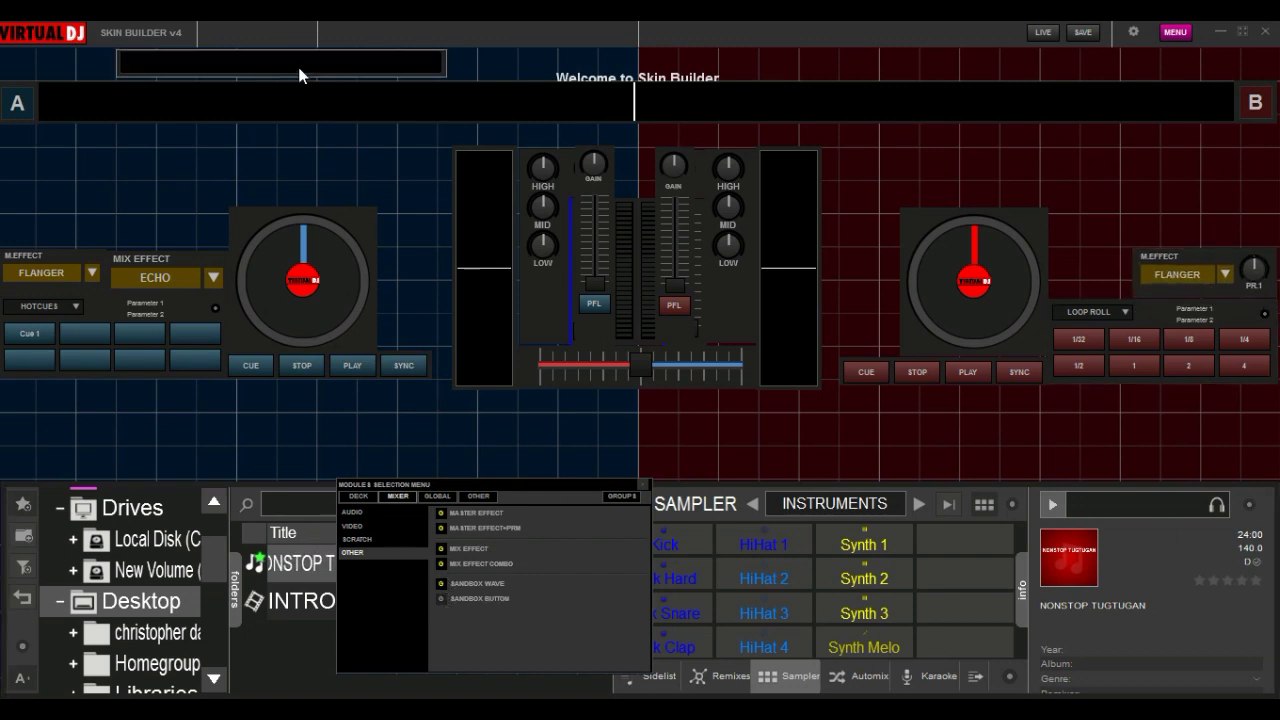
left_click_drag(300, 68, 651, 74)
left_click_drag(797, 85, 806, 94)
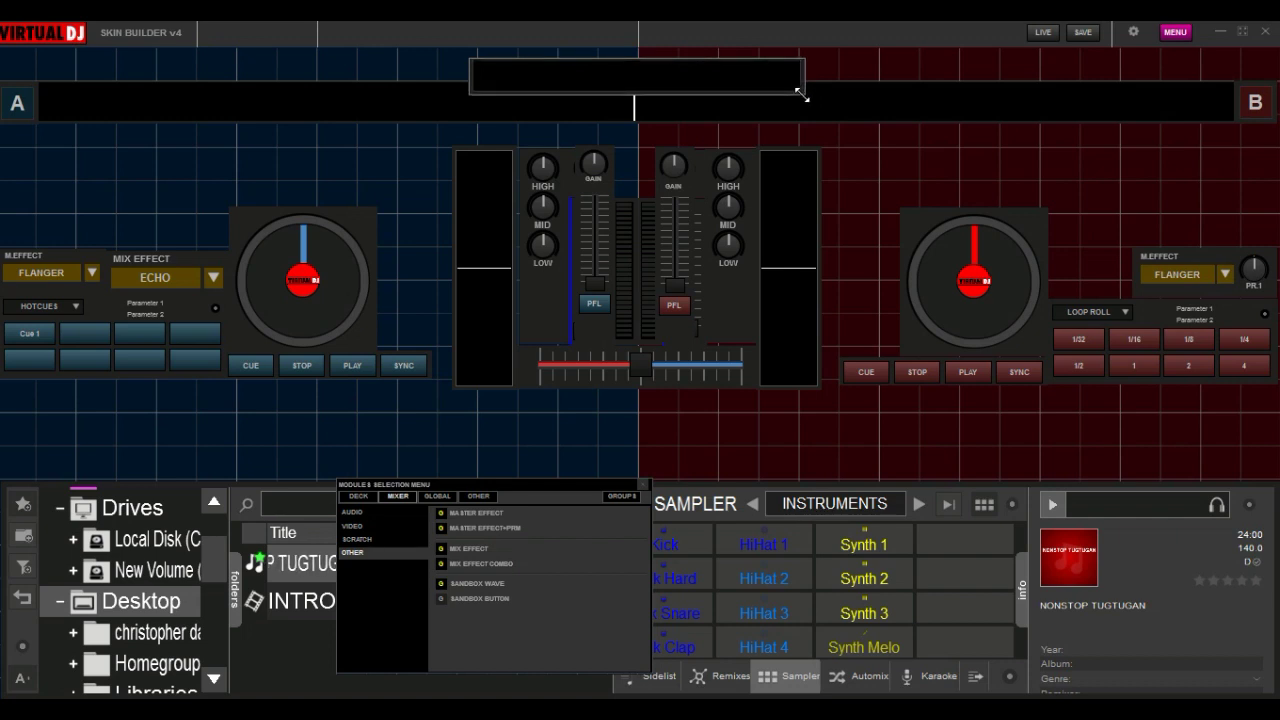
left_click_drag(677, 74, 668, 70)
Test the effects in live mode by playing deck A and toggling the Flanger master effect and Echo mix effect.
left_click(1043, 32)
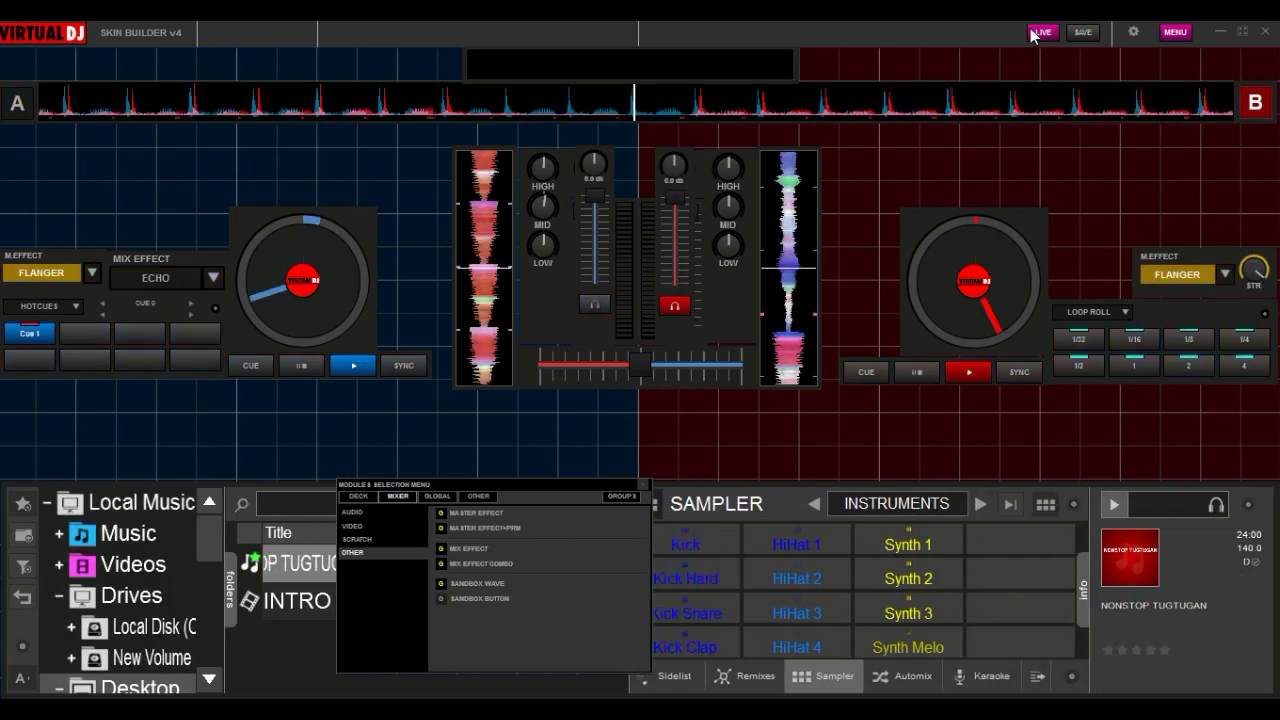
left_click(354, 365)
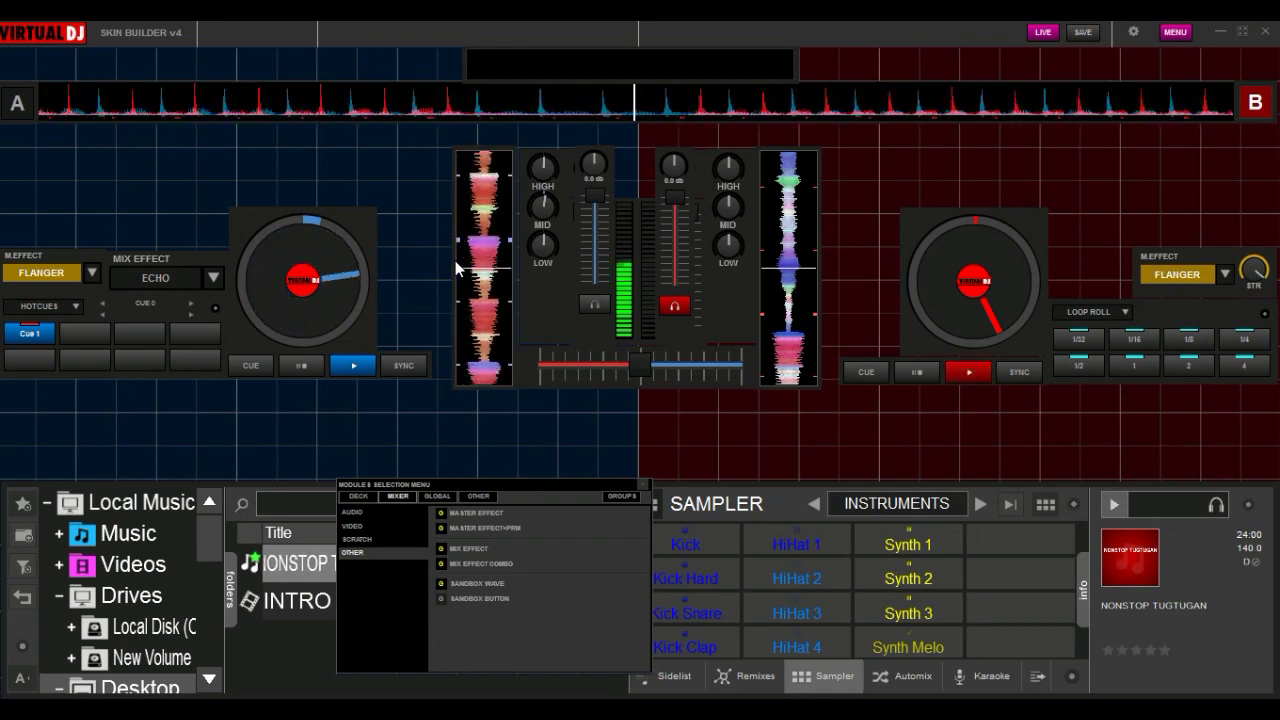
left_click(40, 278)
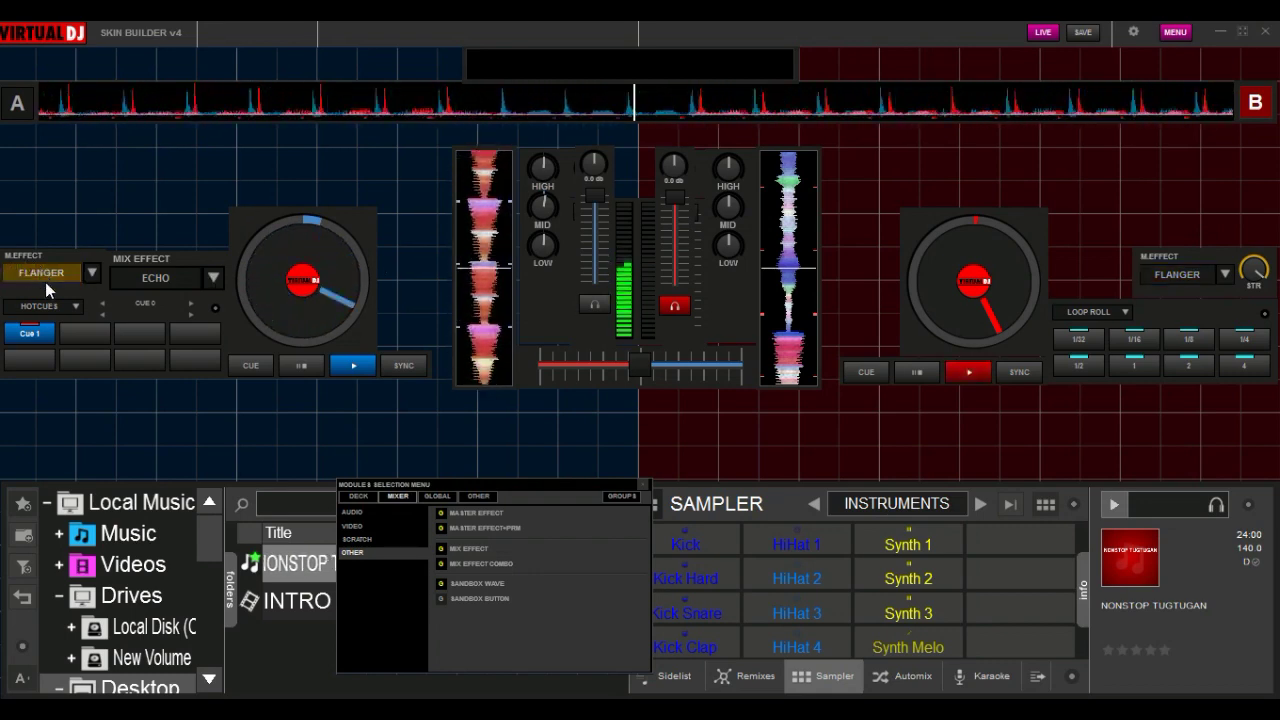
left_click(155, 282)
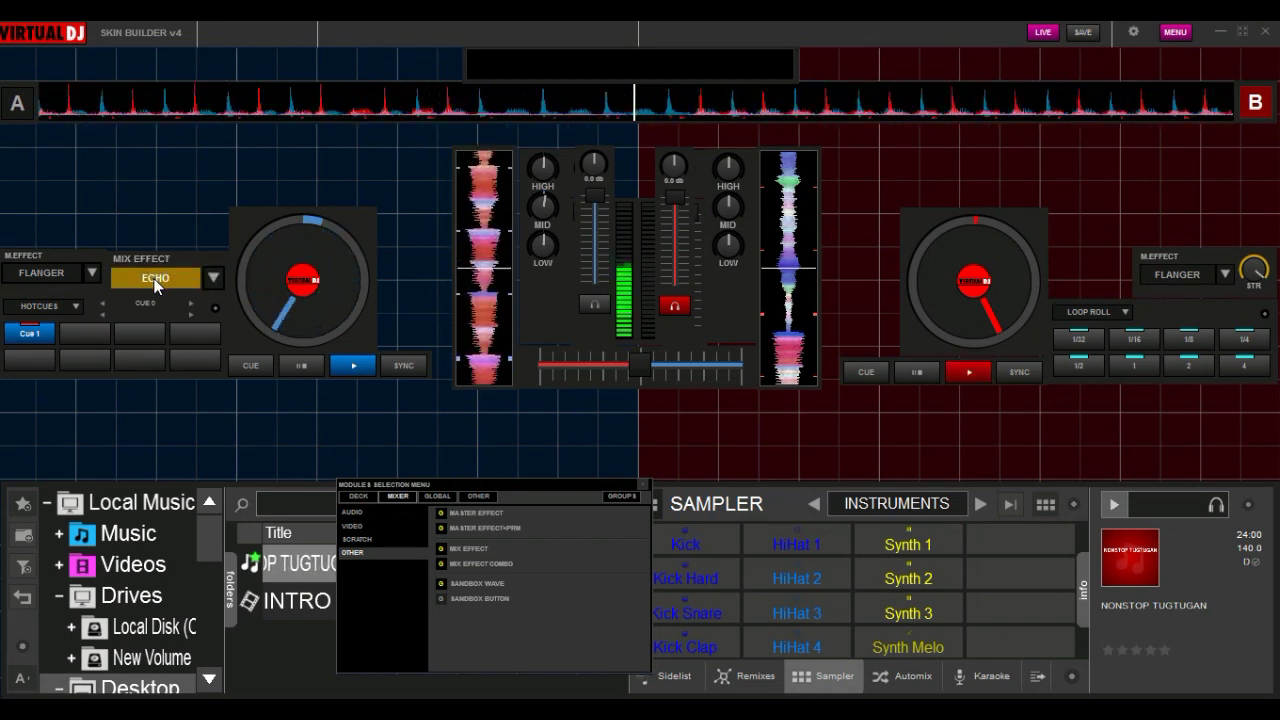
left_click(61, 279)
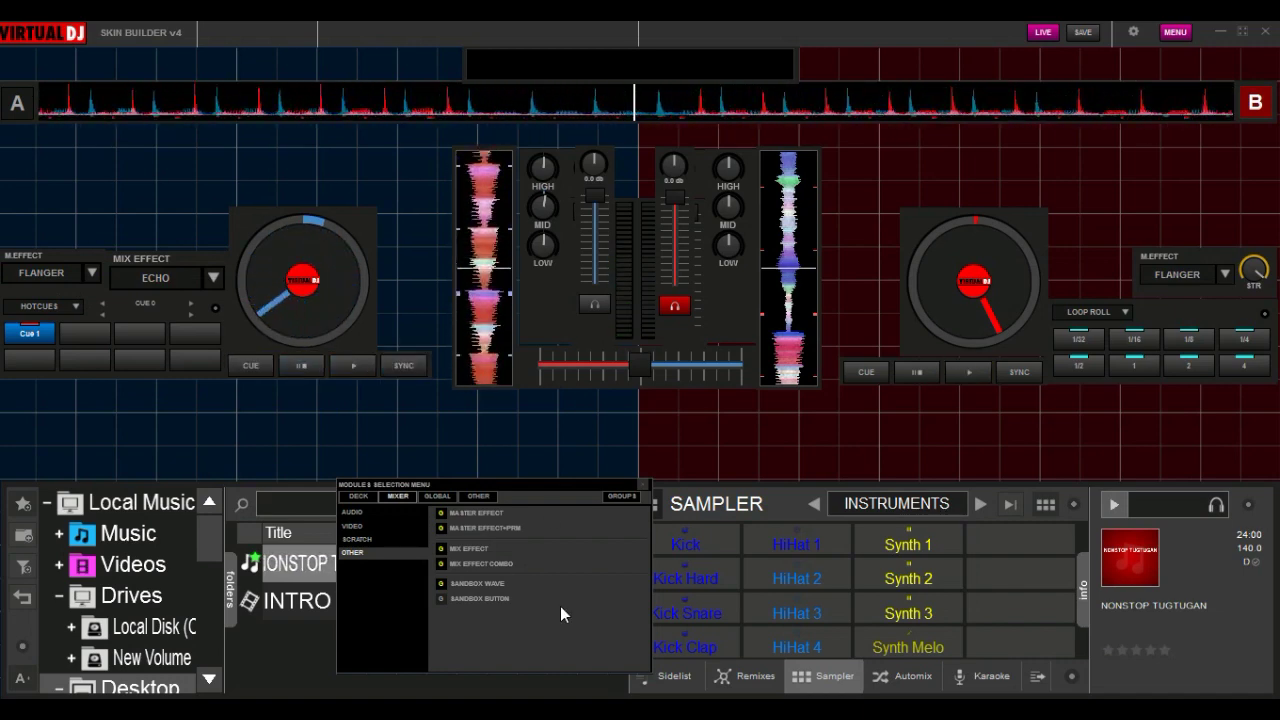
Add the Sandbox Button module, try it in live mode, and fit it against the Sandbox Wave's deck A end.
left_click(441, 599)
left_click(137, 62)
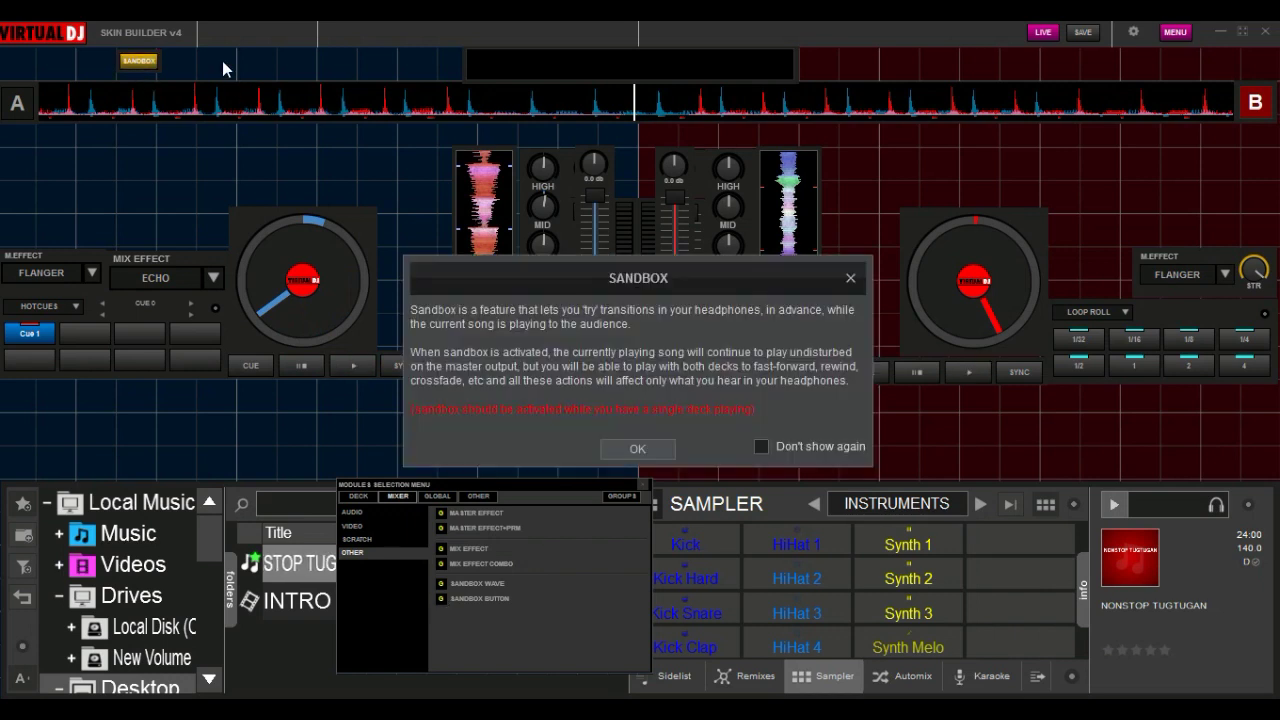
left_click(641, 449)
left_click(137, 66)
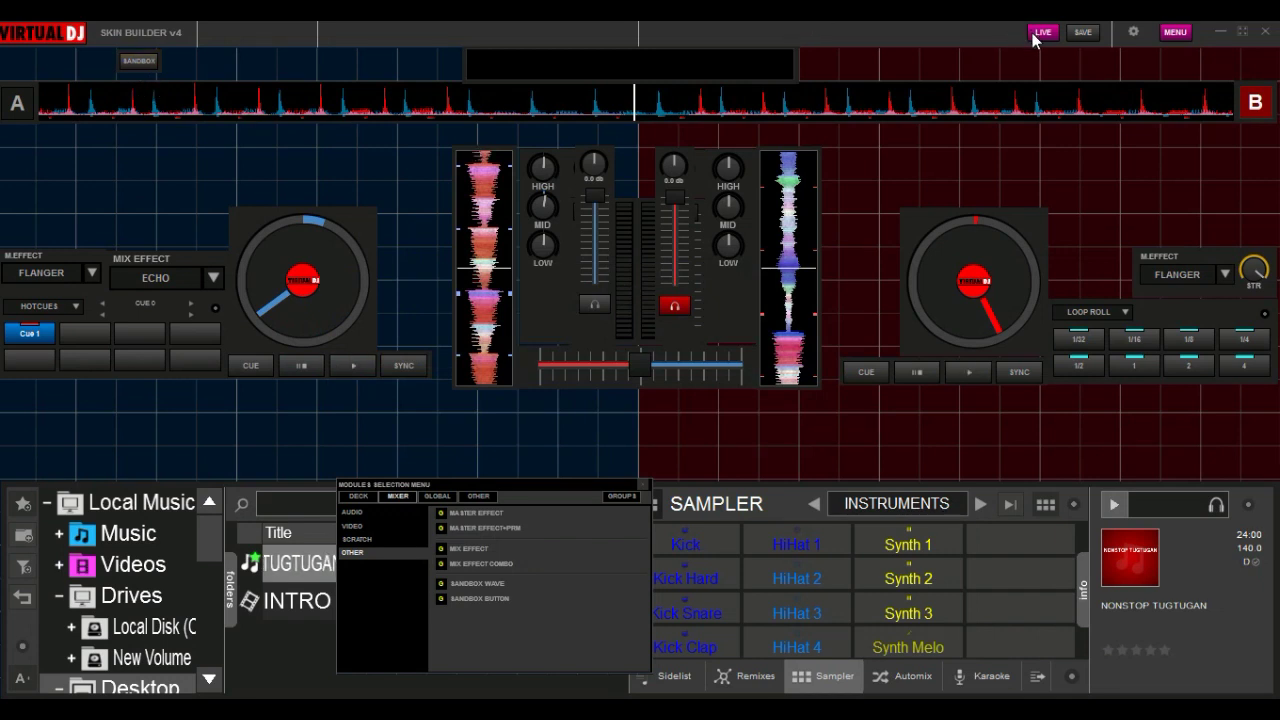
left_click(1036, 35)
left_click_drag(129, 67, 429, 64)
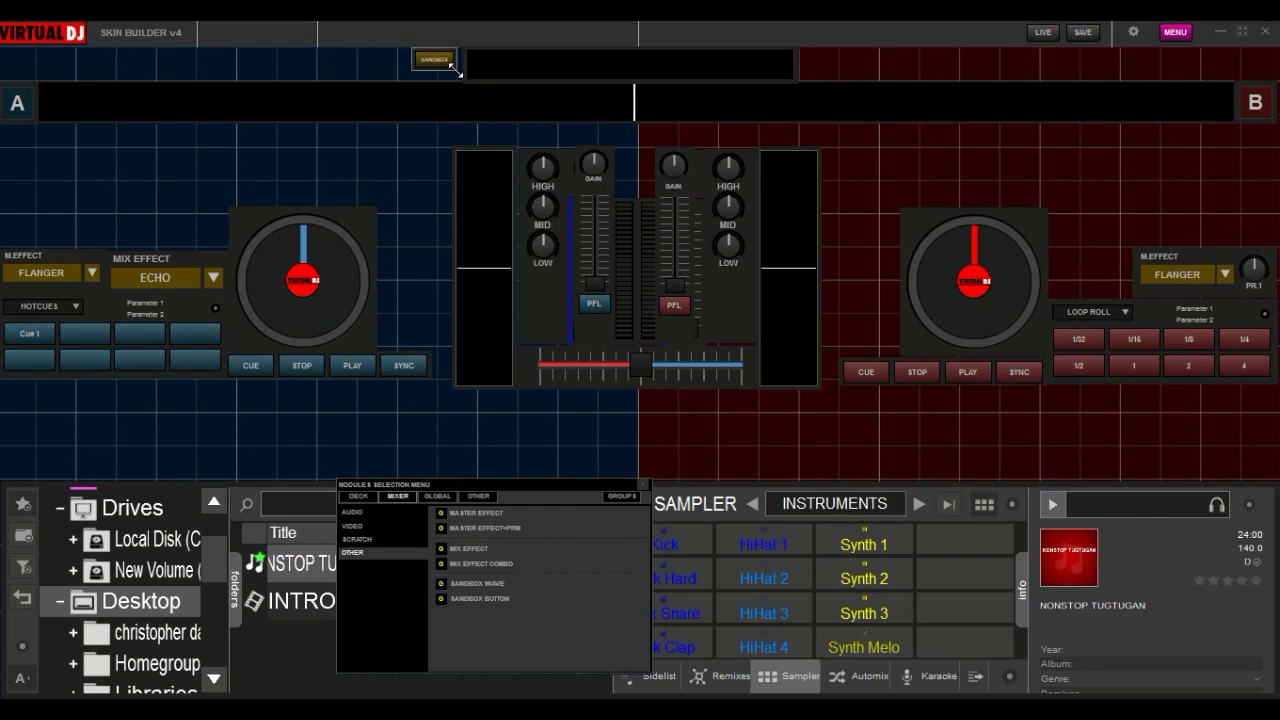
left_click_drag(457, 70, 463, 81)
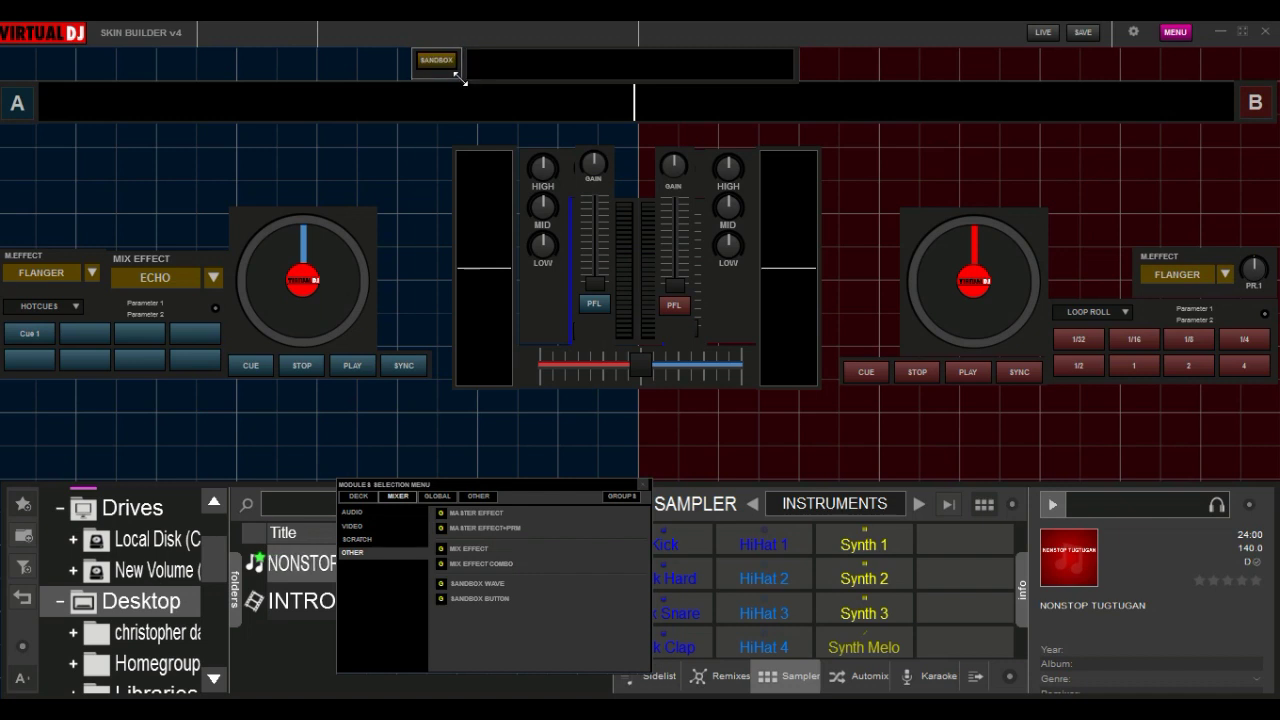
left_click(411, 155)
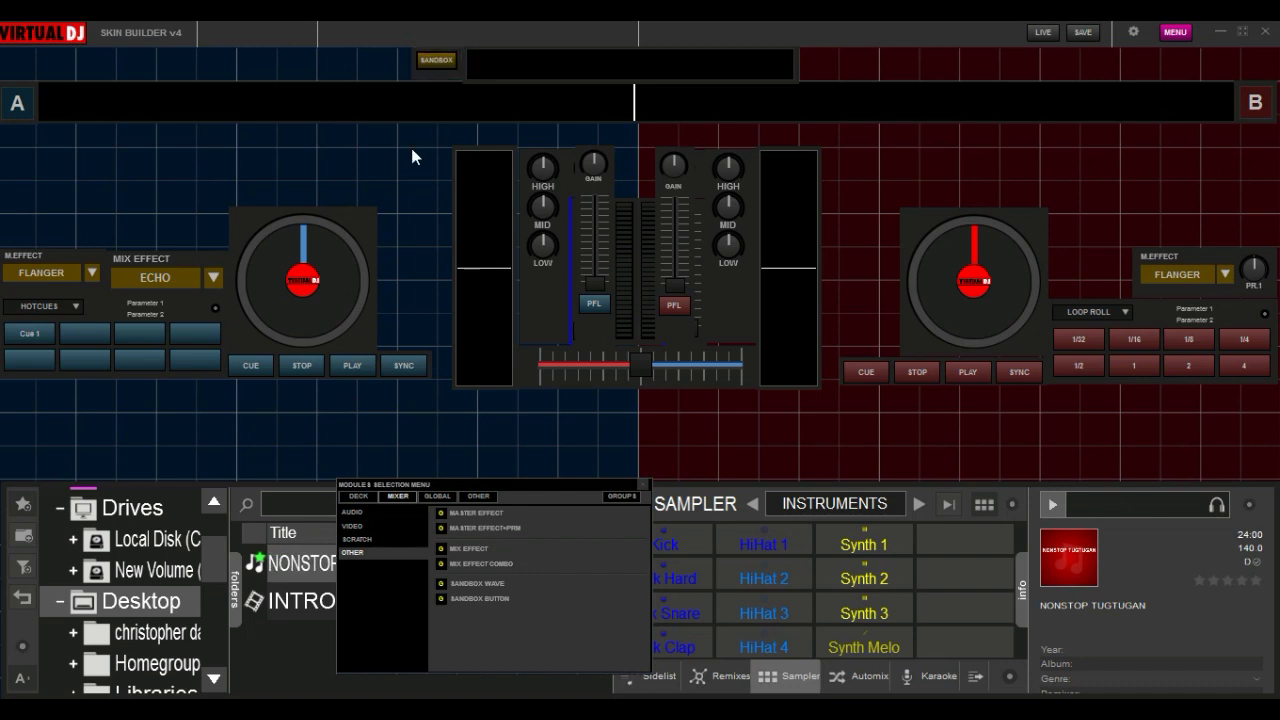
Test Sandbox live while deck A plays, scratching and pausing the track, and turn Sandbox off again.
left_click(1045, 33)
left_click(345, 366)
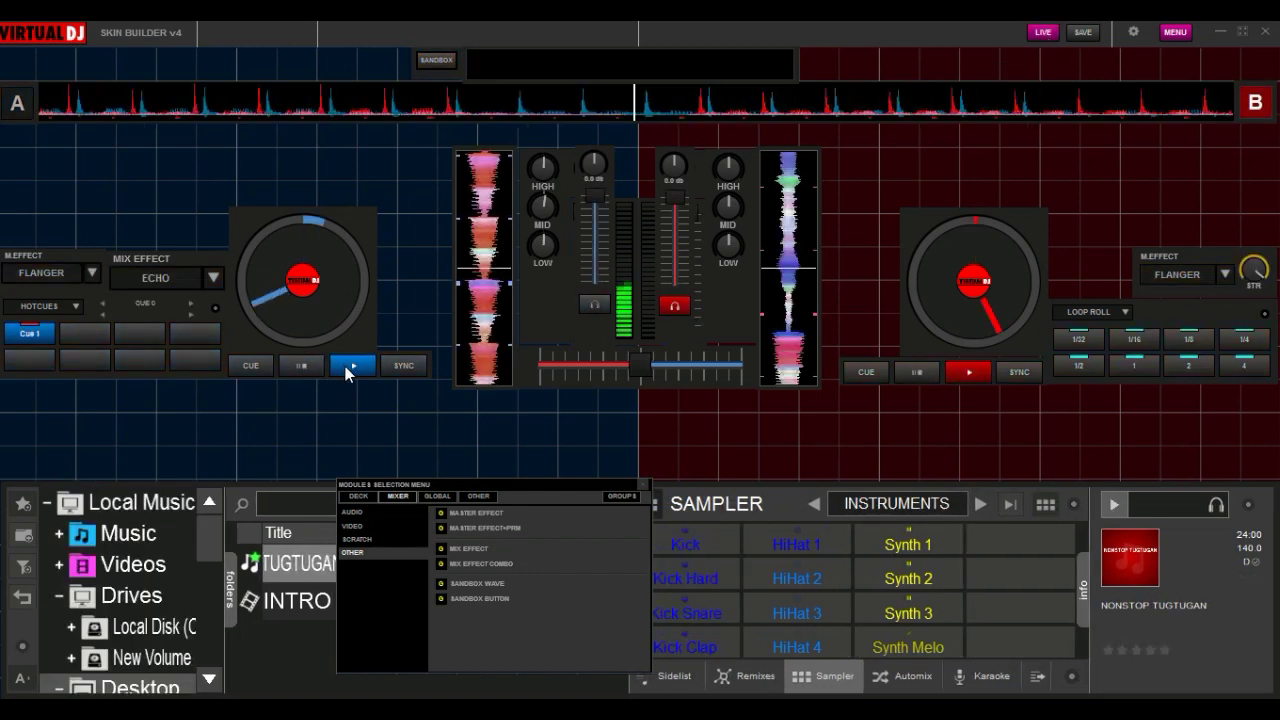
left_click(436, 60)
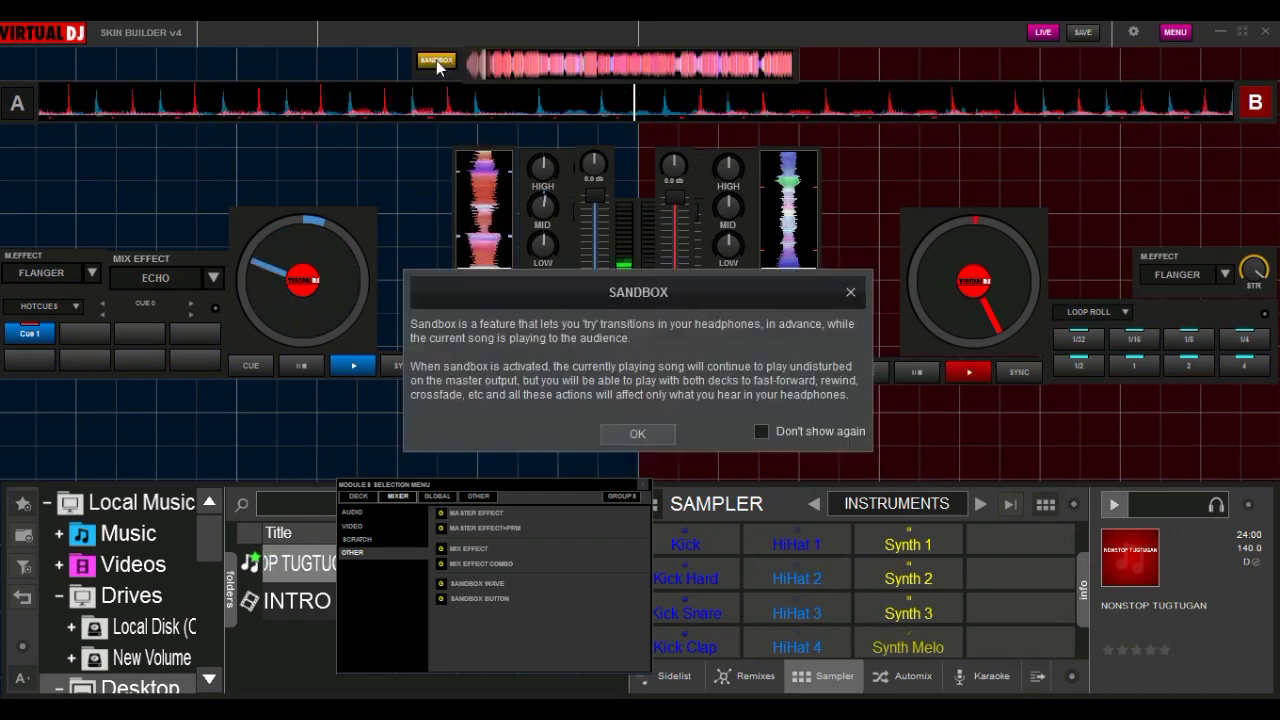
left_click(645, 434)
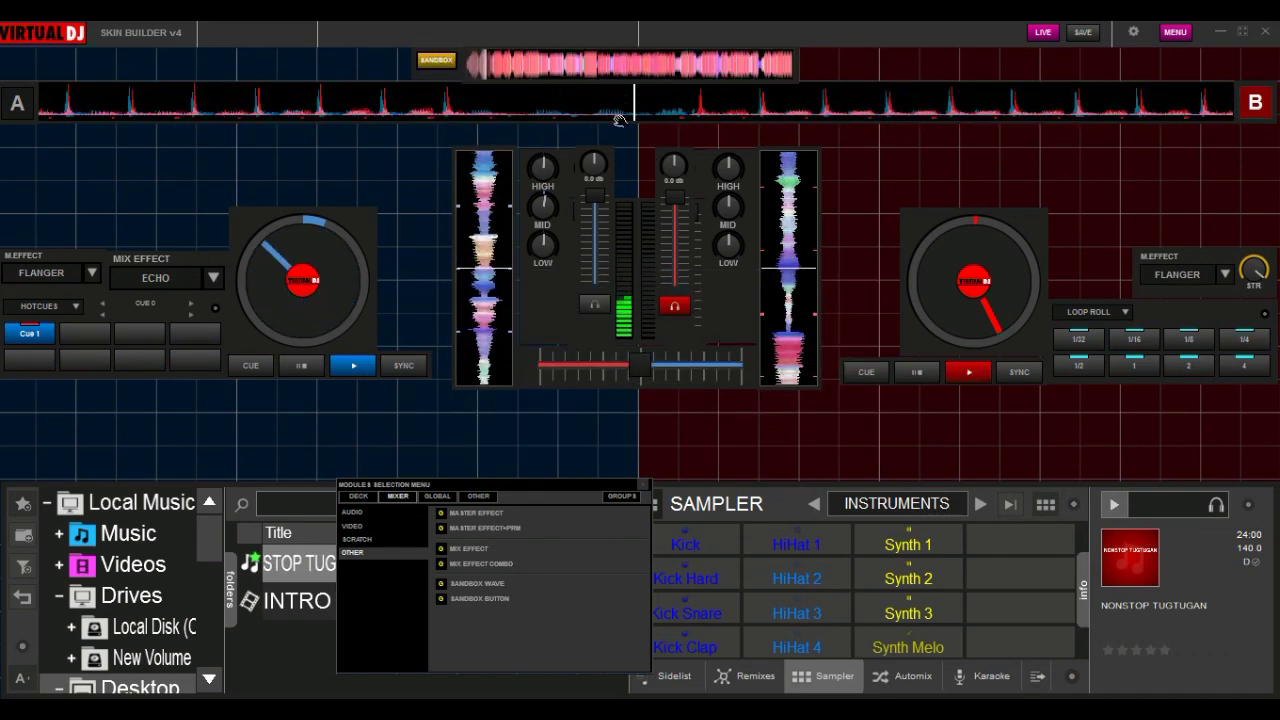
left_click(433, 101)
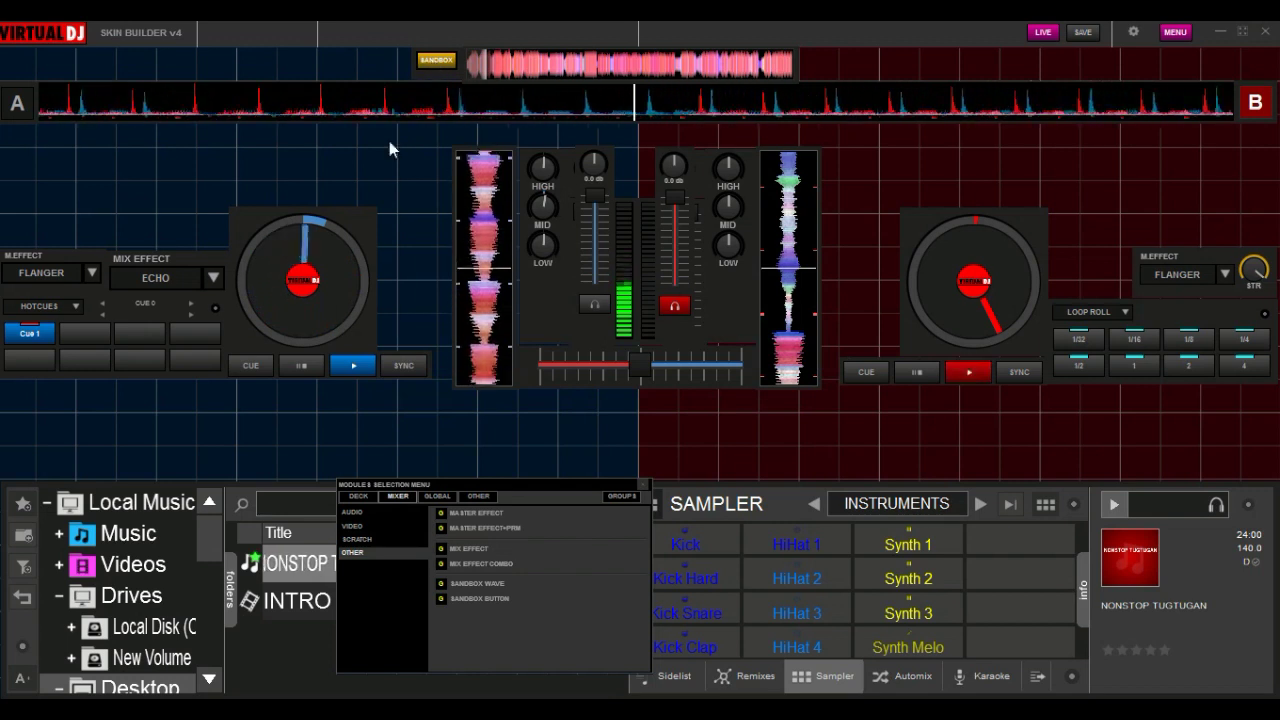
left_click(305, 371)
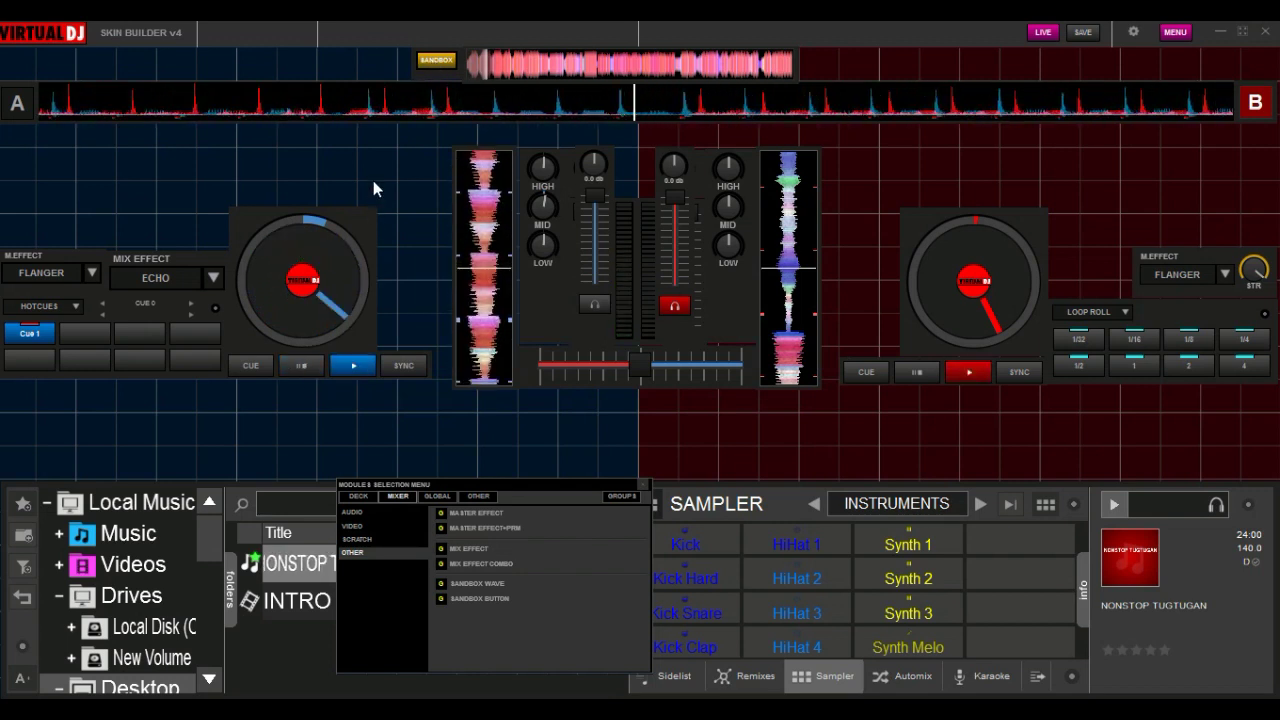
left_click(434, 60)
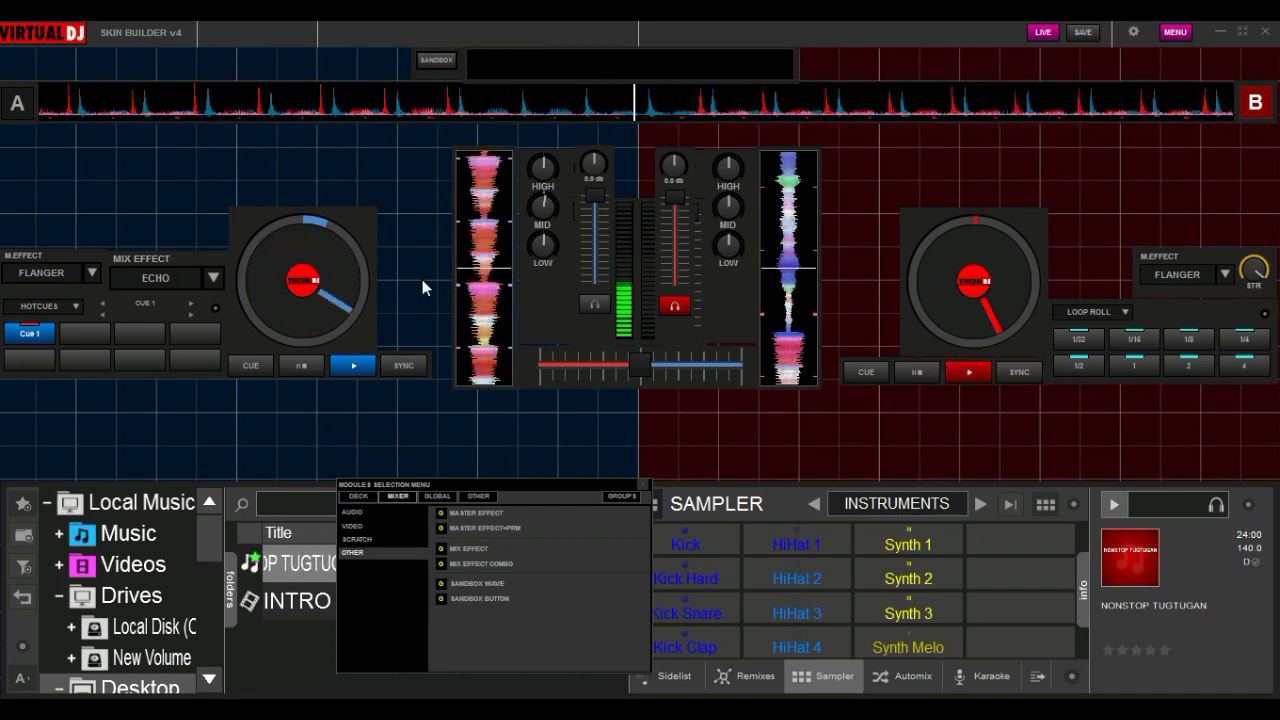
left_click(301, 368)
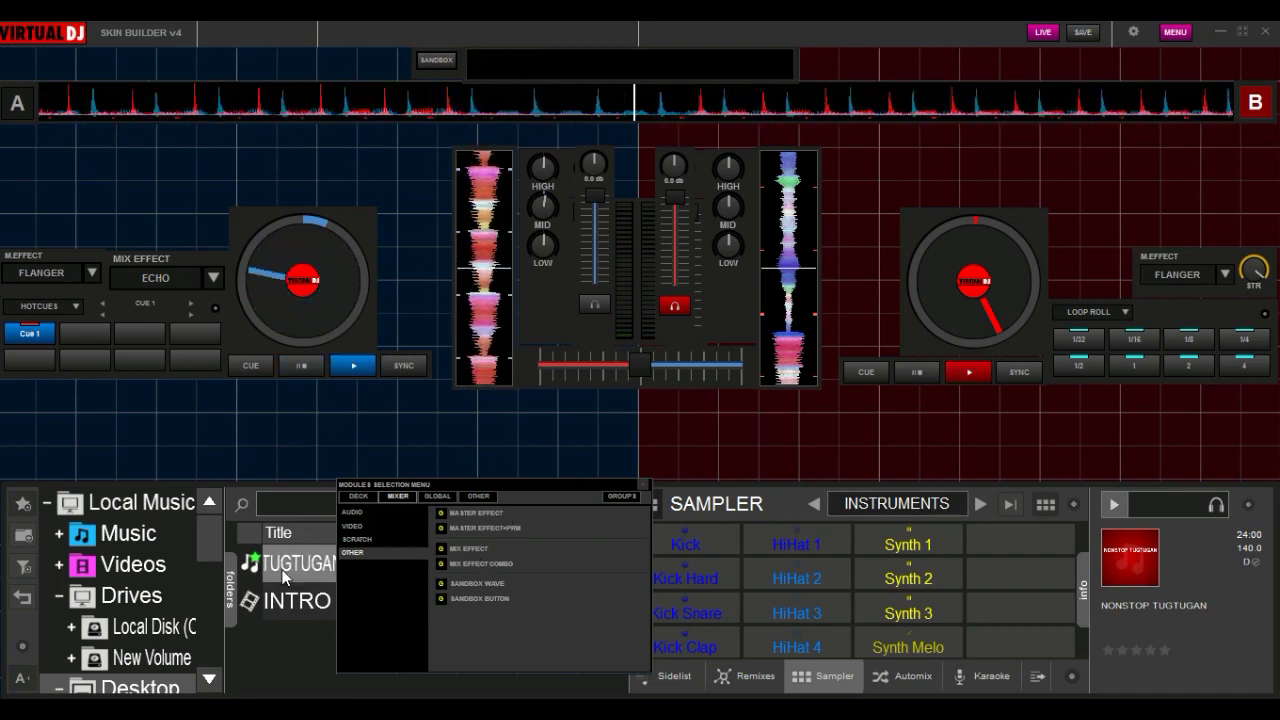
Add the mixer's Beat Lock module for deck A, enlarge it, and place it above the deck's Sync button.
left_click(357, 539)
left_click(441, 619)
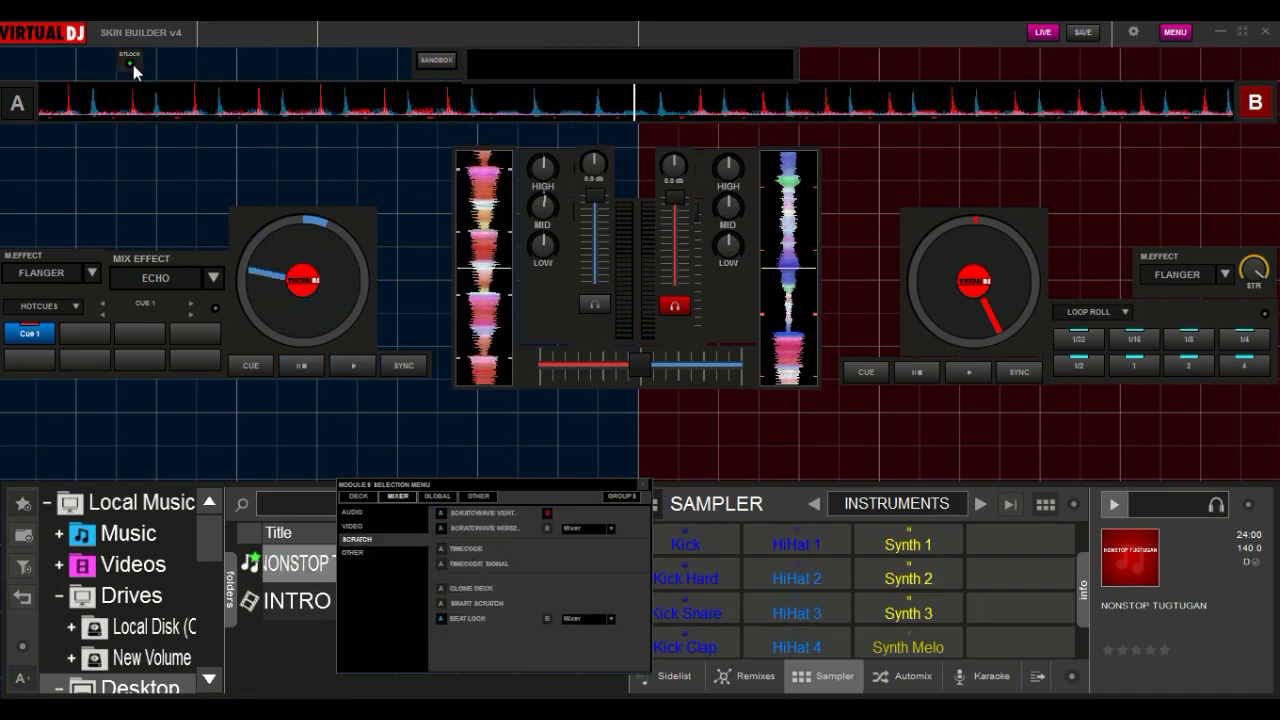
left_click(1043, 32)
left_click_drag(129, 60, 497, 162)
left_click_drag(490, 148, 418, 334)
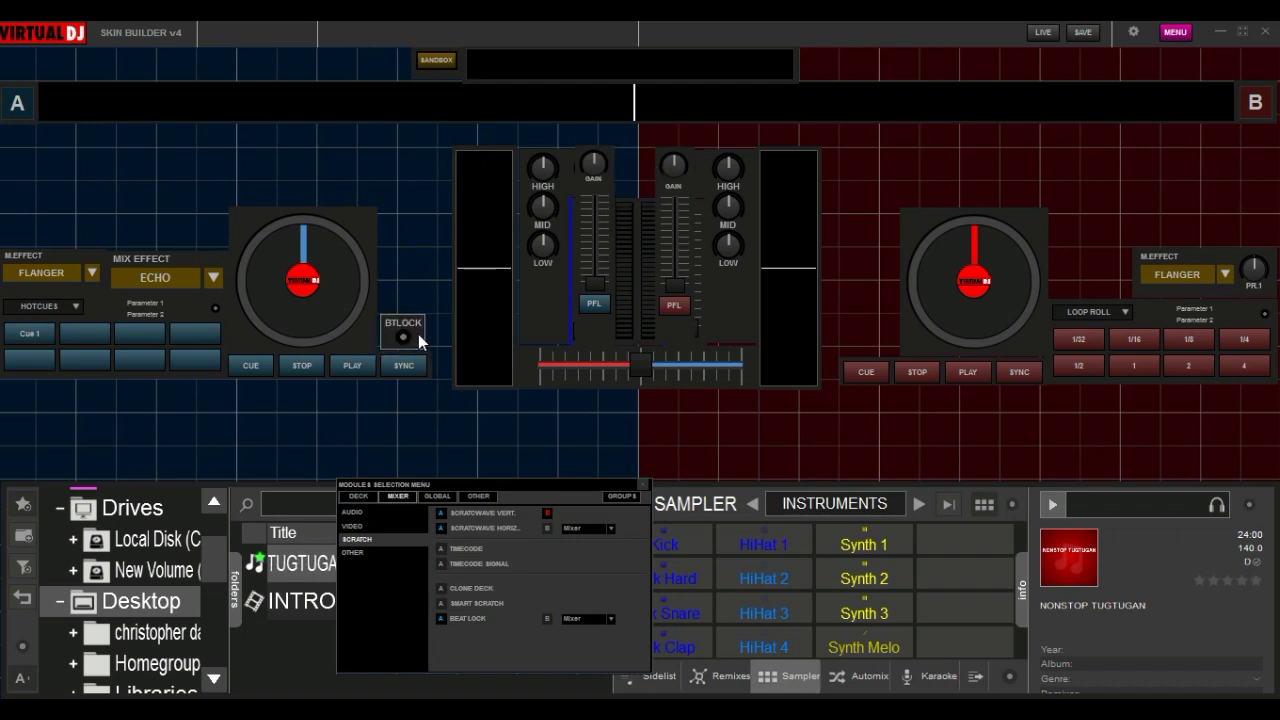
Add deck B's Beat Lock, shift deck B's jogwheel toward the mixer, and fit the enlarged Beat Lock above Sync.
left_click(440, 517)
left_click(442, 528)
left_click(545, 618)
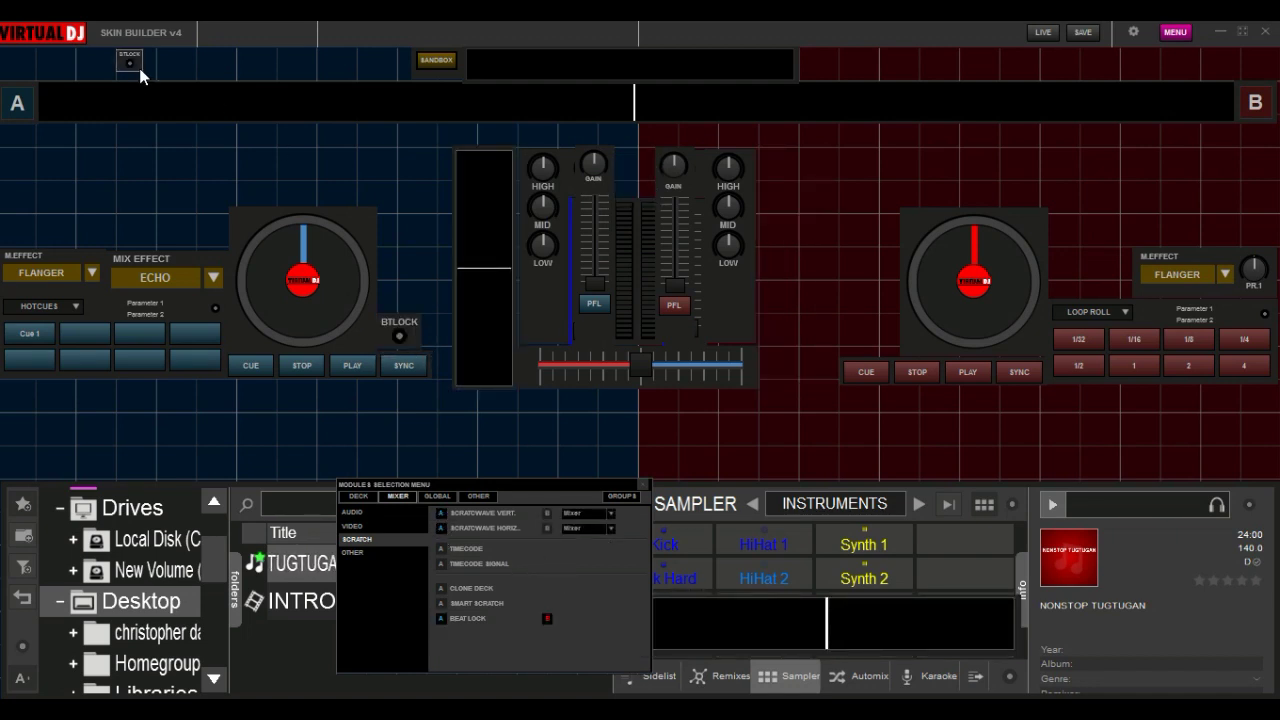
left_click_drag(749, 283, 1004, 450)
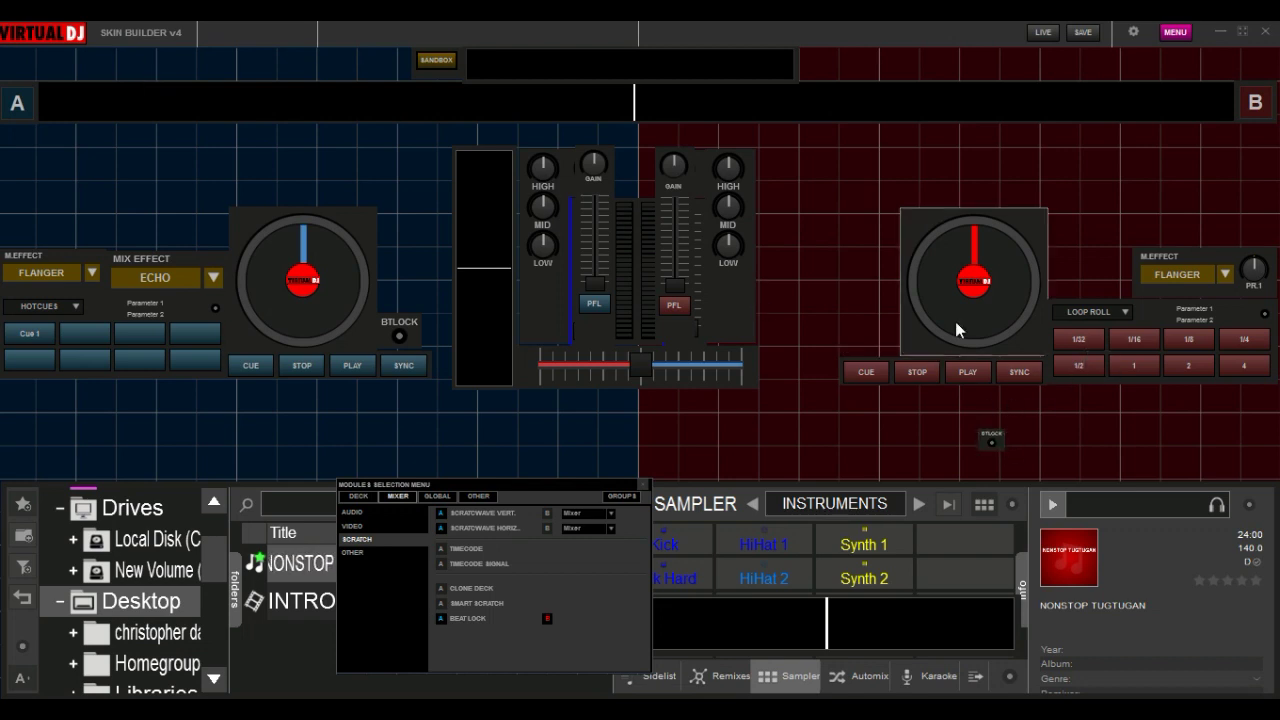
left_click_drag(1010, 281, 951, 284)
left_click_drag(991, 449, 1010, 345)
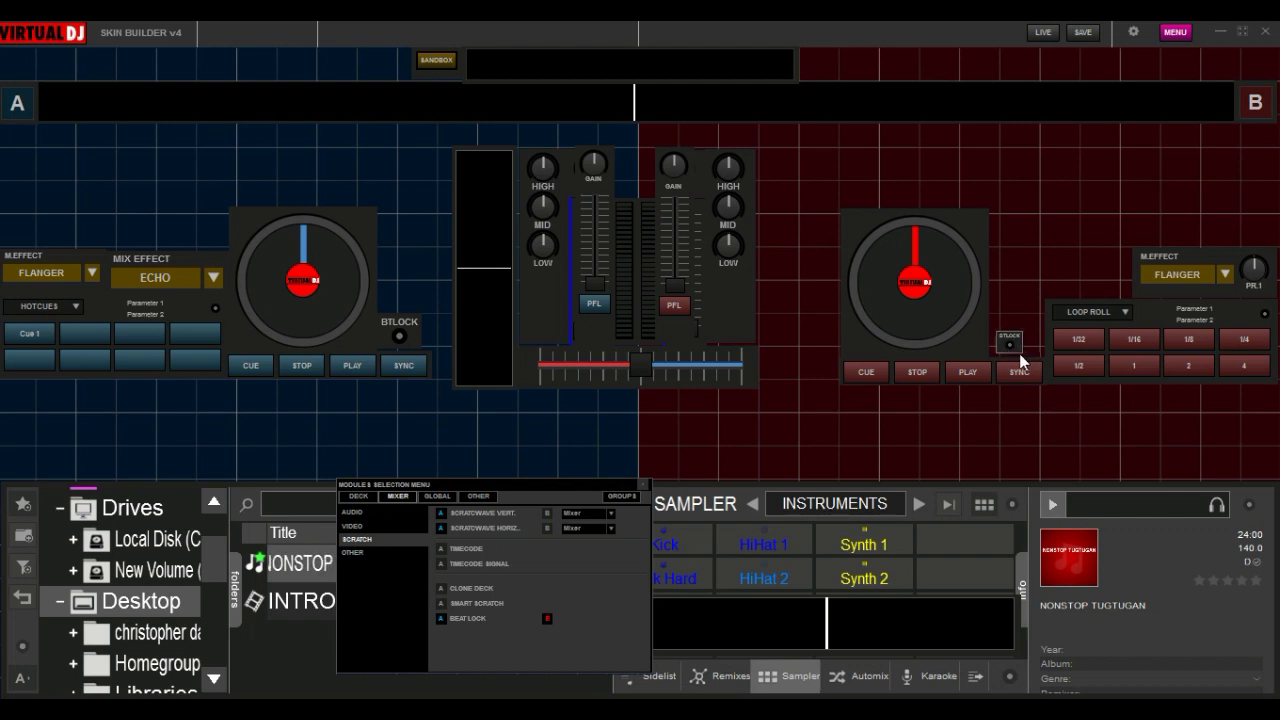
left_click_drag(1017, 343, 1026, 350)
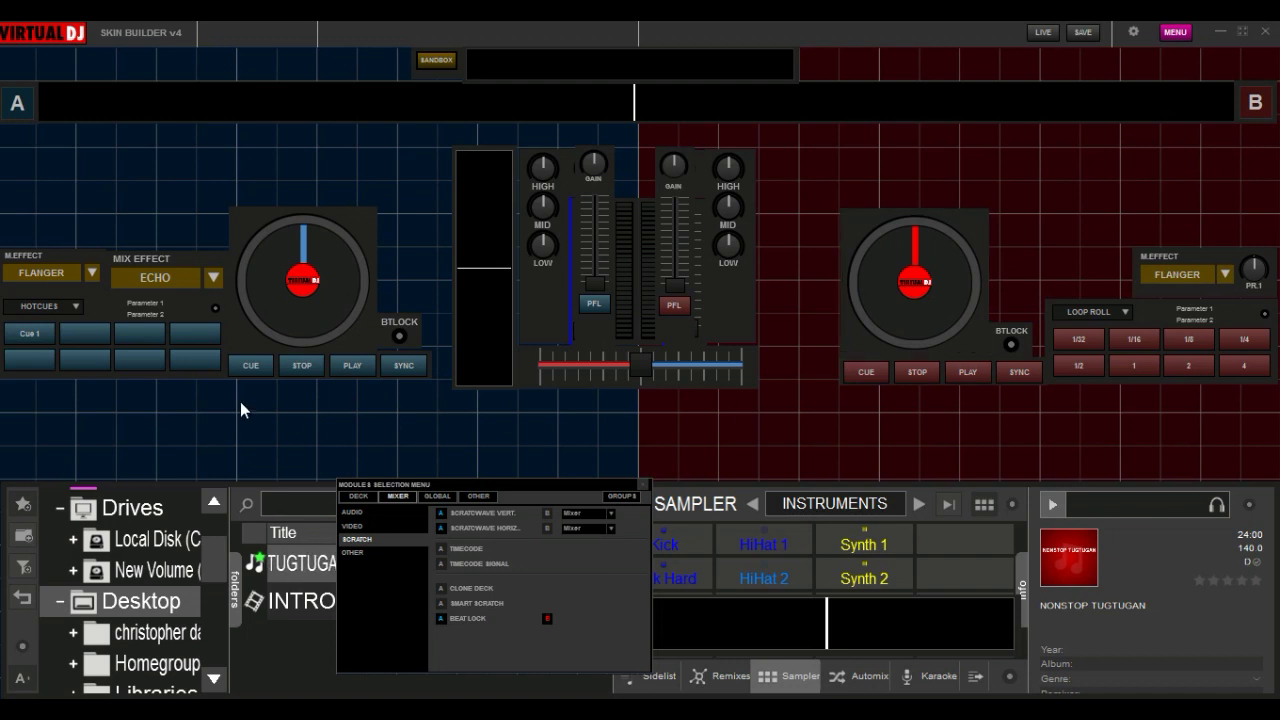
Move deck A's Beat Lock above its Cue button and enlarge both jogwheels, with deck A's reaching the mixer.
left_click_drag(395, 326, 308, 145)
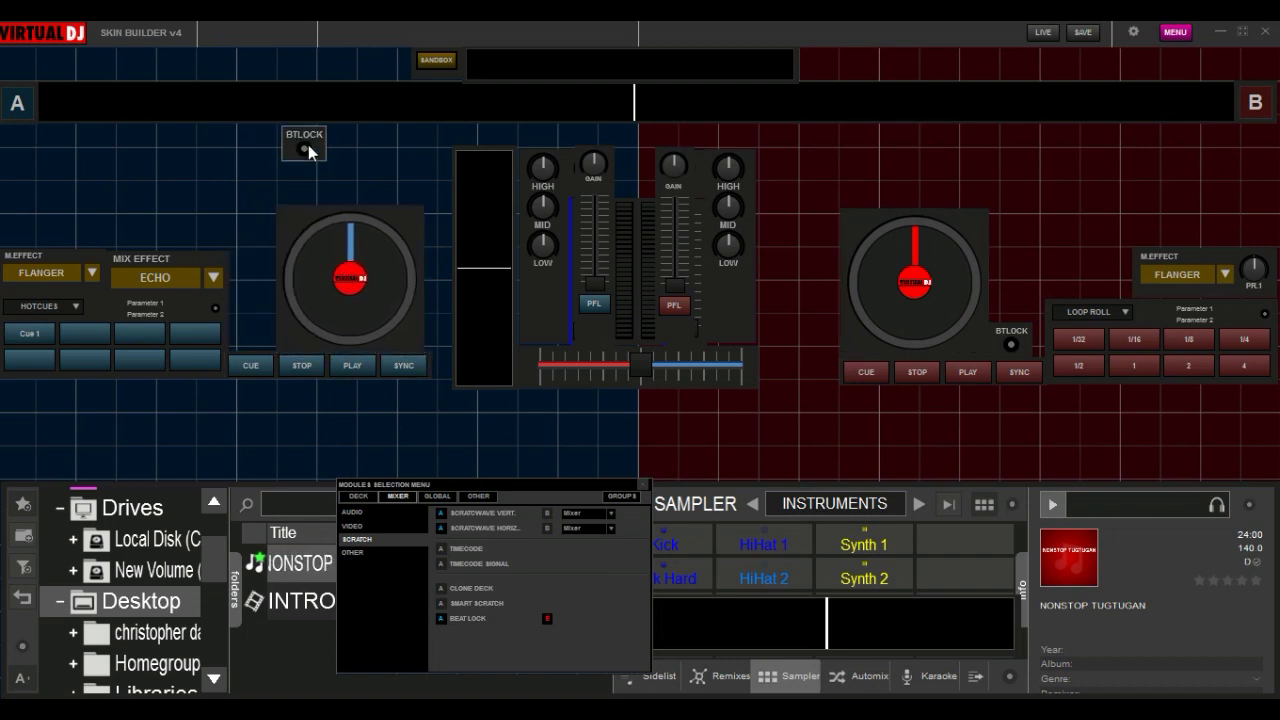
left_click_drag(423, 347, 421, 314)
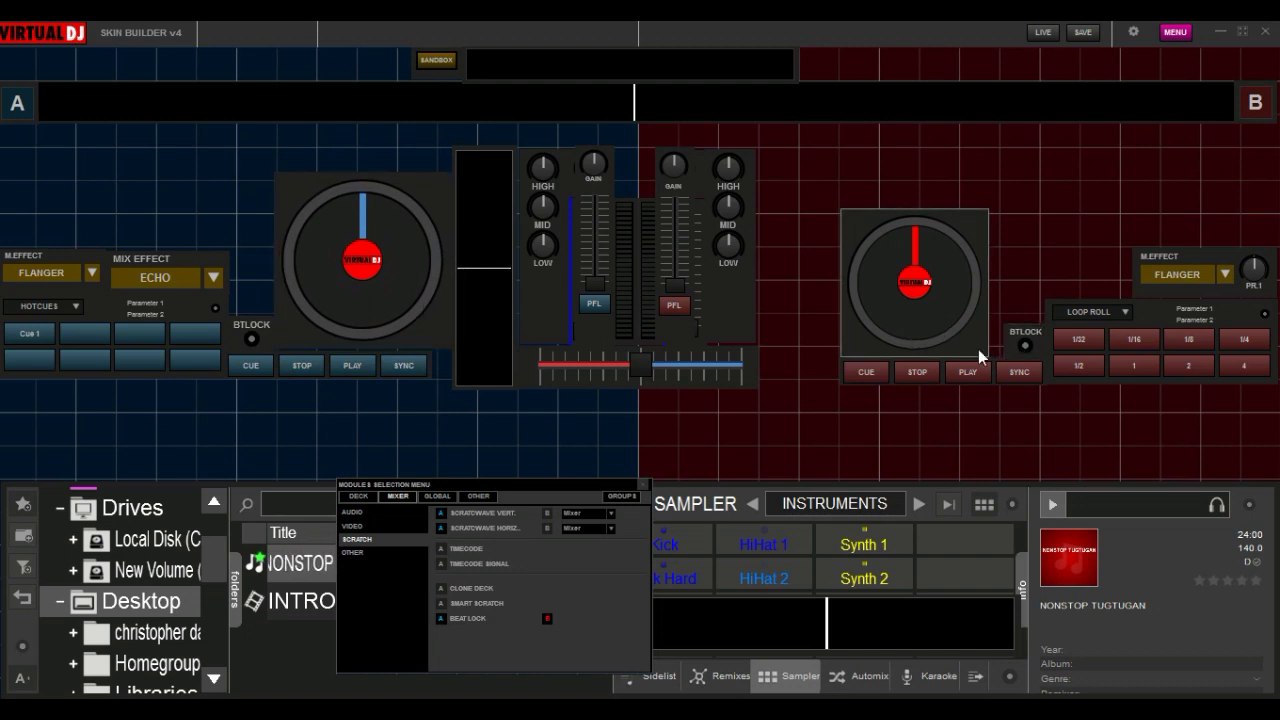
left_click_drag(980, 350, 953, 317)
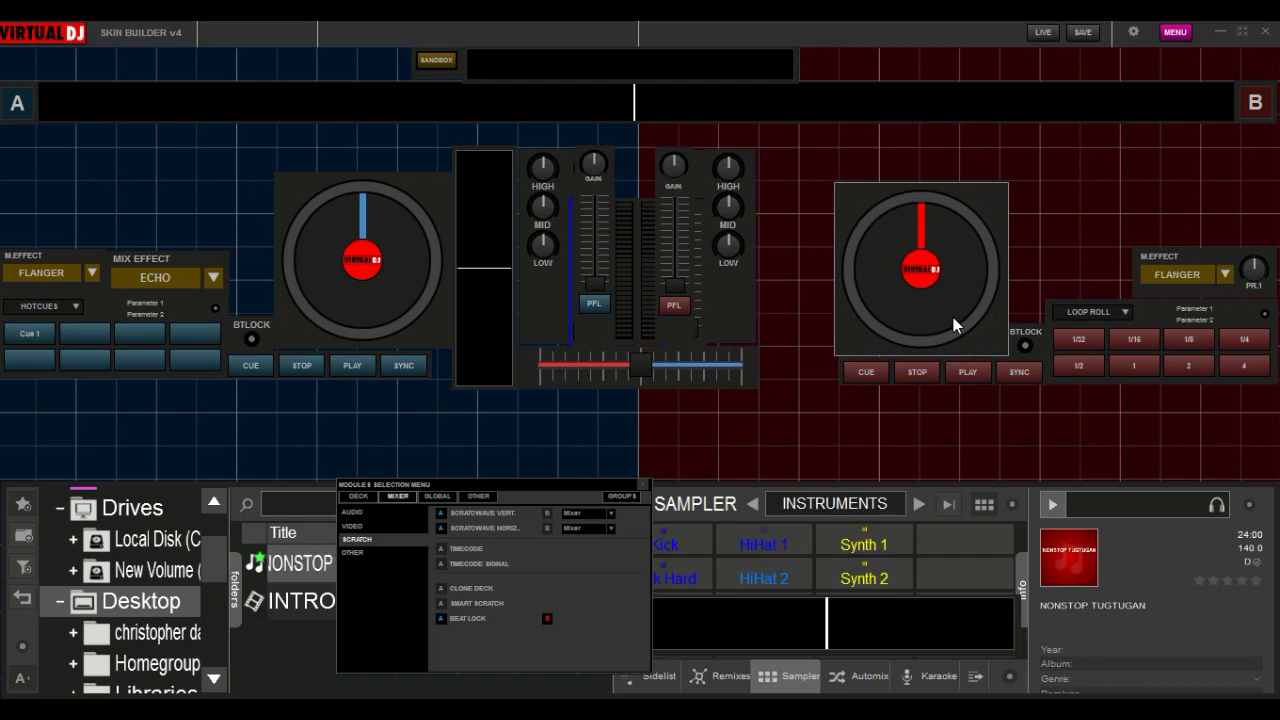
Add deck B's vertical Scratchwave beside the mixer and widen both decks' Cue, Stop, Play and Sync button rows to meet the waves.
left_click(546, 513)
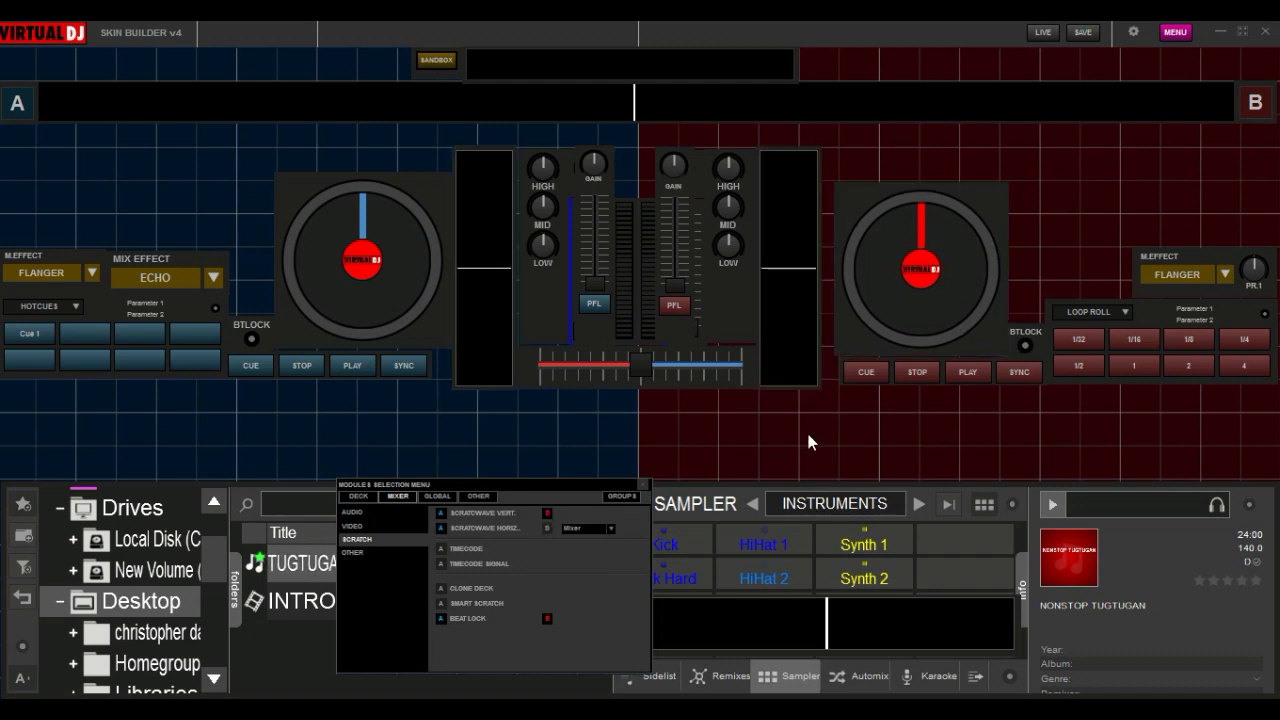
left_click_drag(430, 376, 452, 380)
left_click_drag(899, 372, 880, 376)
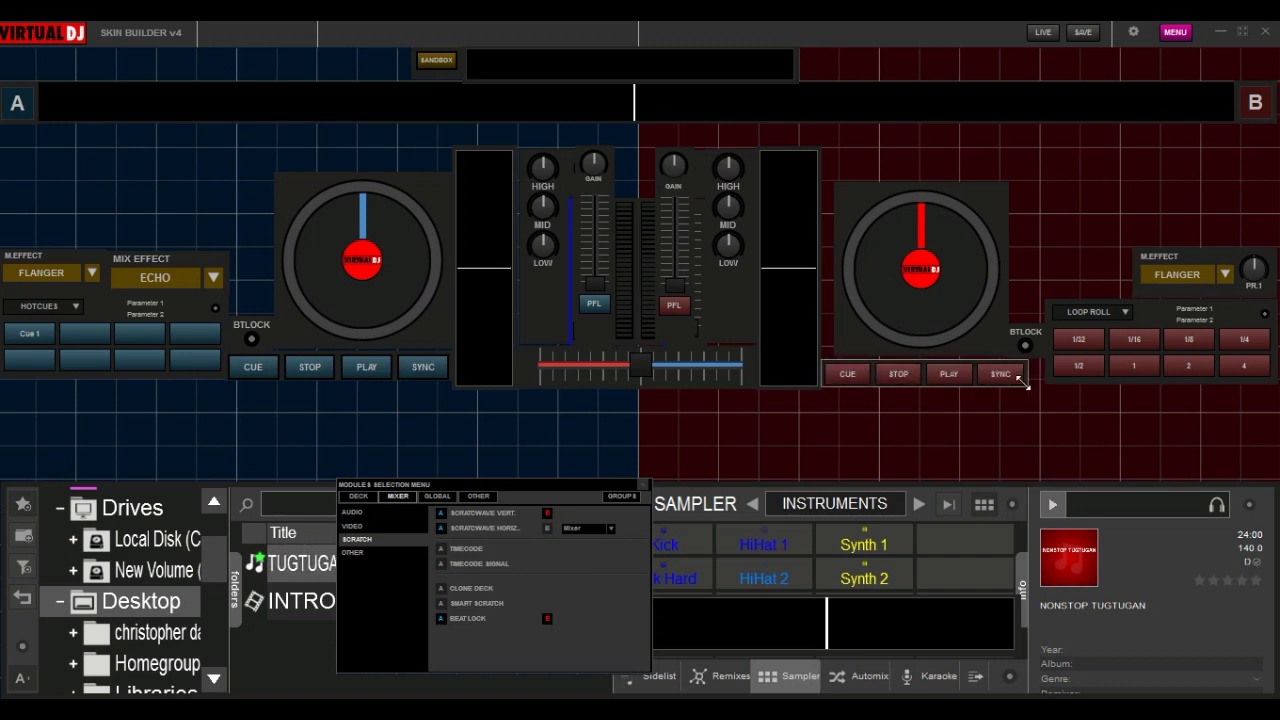
left_click_drag(1022, 384, 1045, 381)
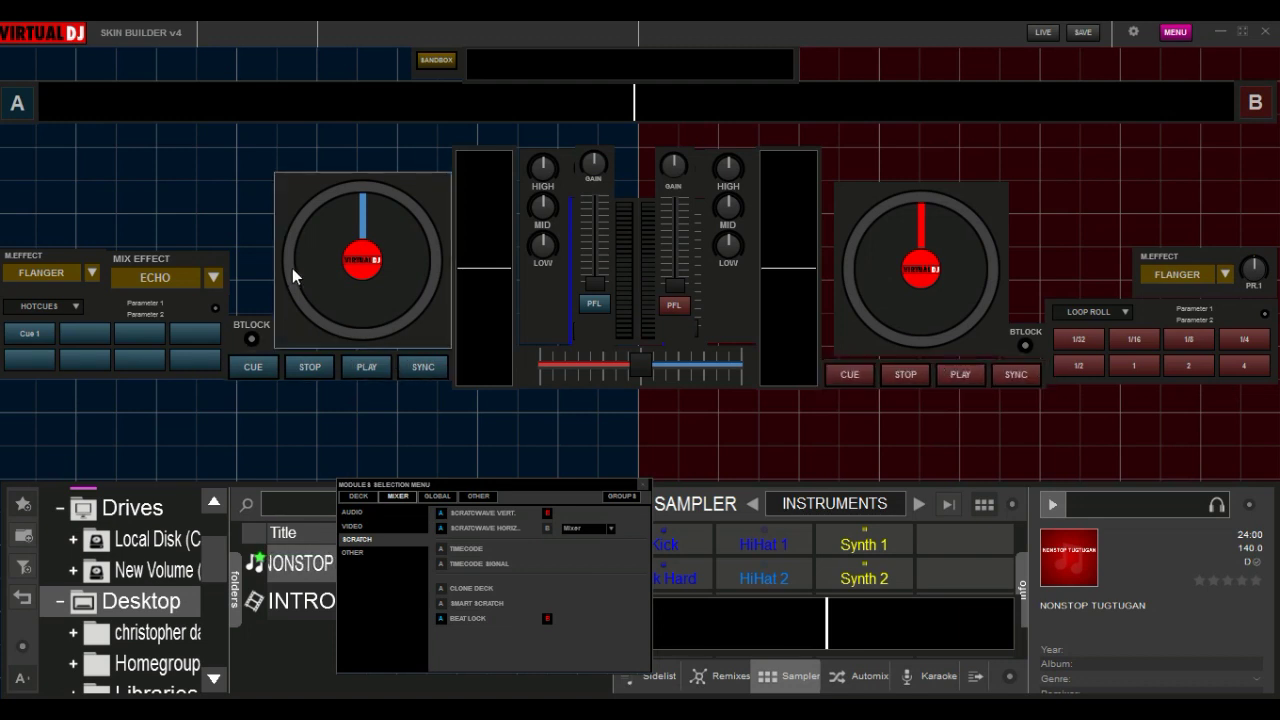
Enlarge deck A's Mix Effect module to reach its jogwheel, and move deck B's jogwheel toward the mixer and enlarge it.
left_click_drag(228, 292, 268, 254)
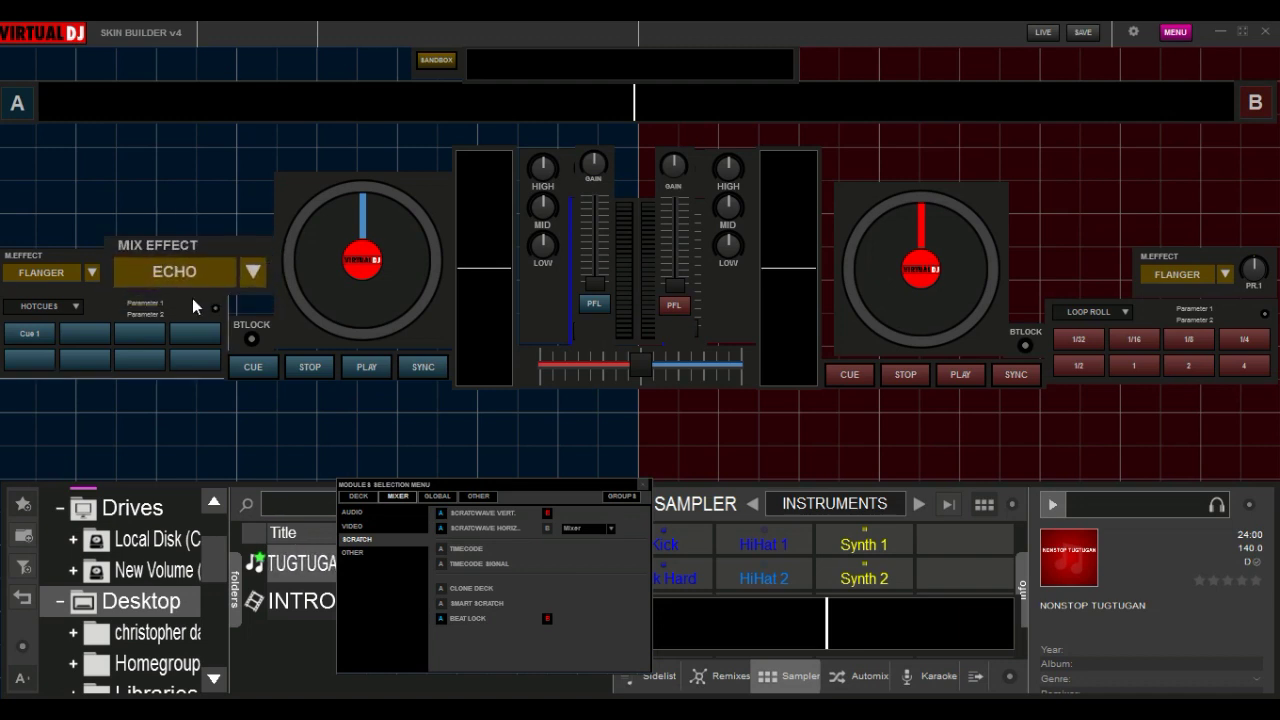
left_click_drag(884, 302, 867, 298)
left_click_drag(990, 351, 1001, 361)
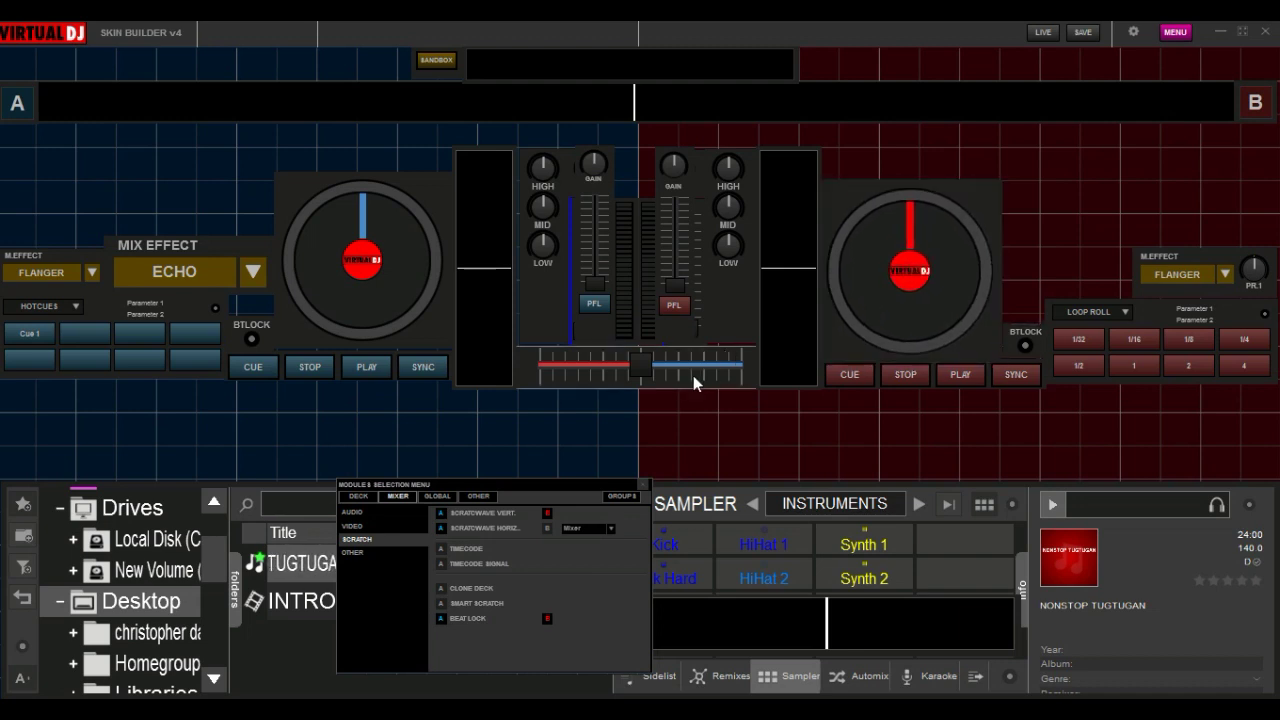
Test the layout live by playing deck A, switching its Flanger on and off, and pausing, and leave live mode.
left_click(1040, 35)
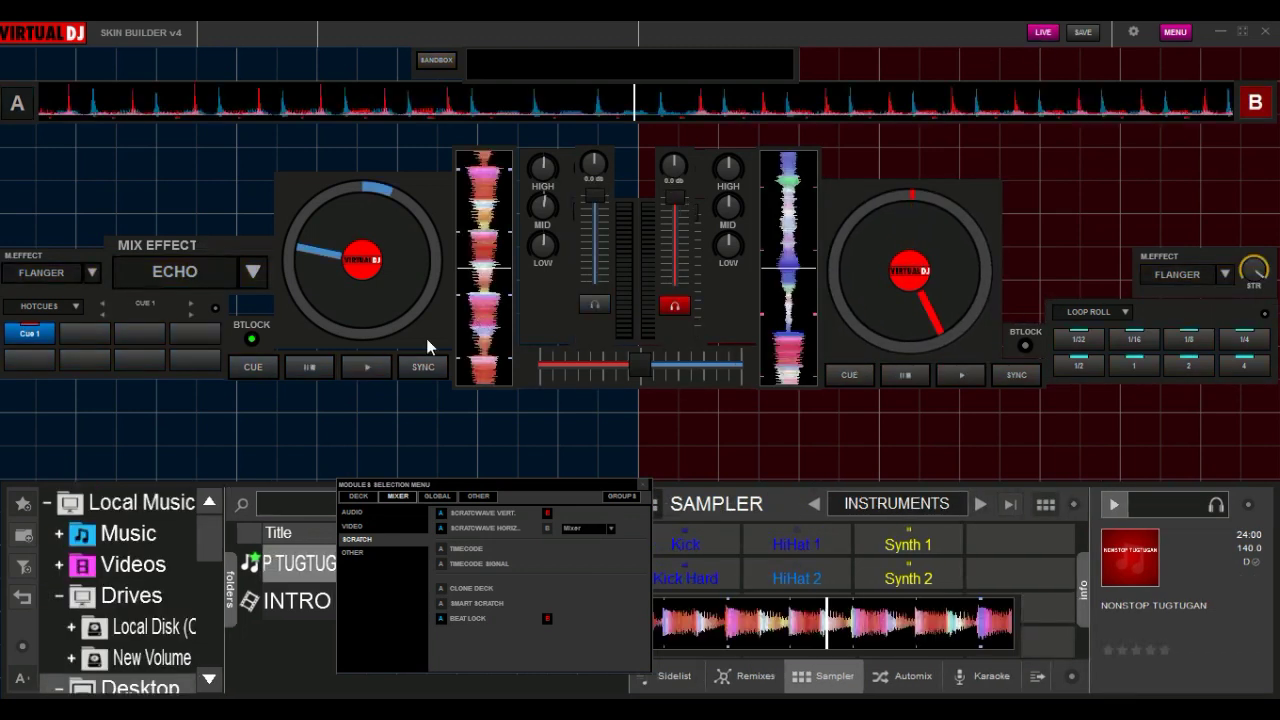
left_click(369, 367)
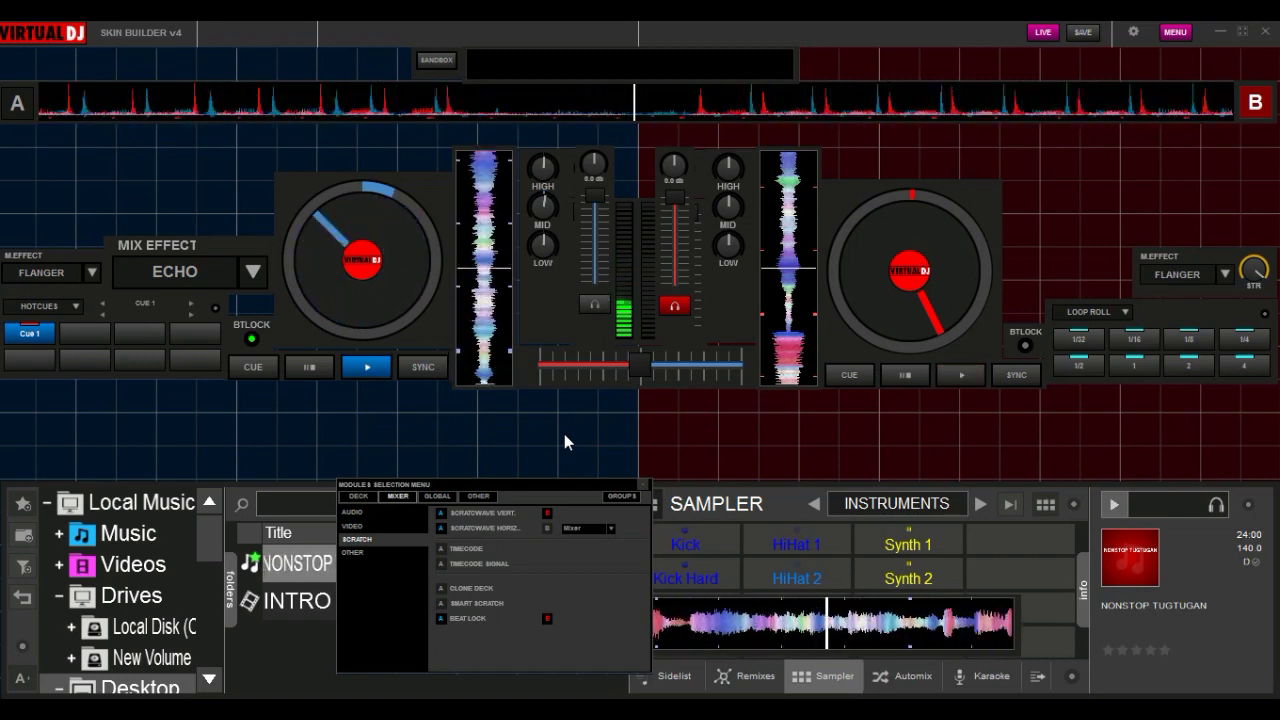
left_click(46, 273)
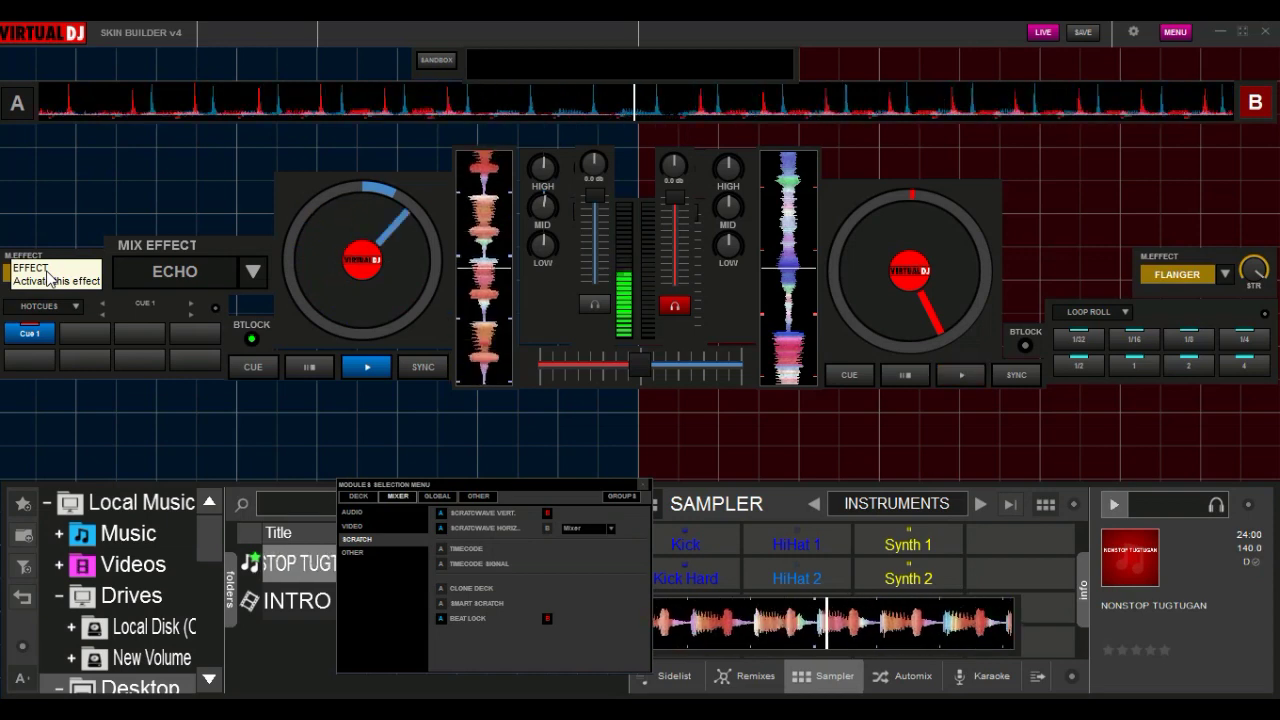
left_click(46, 272)
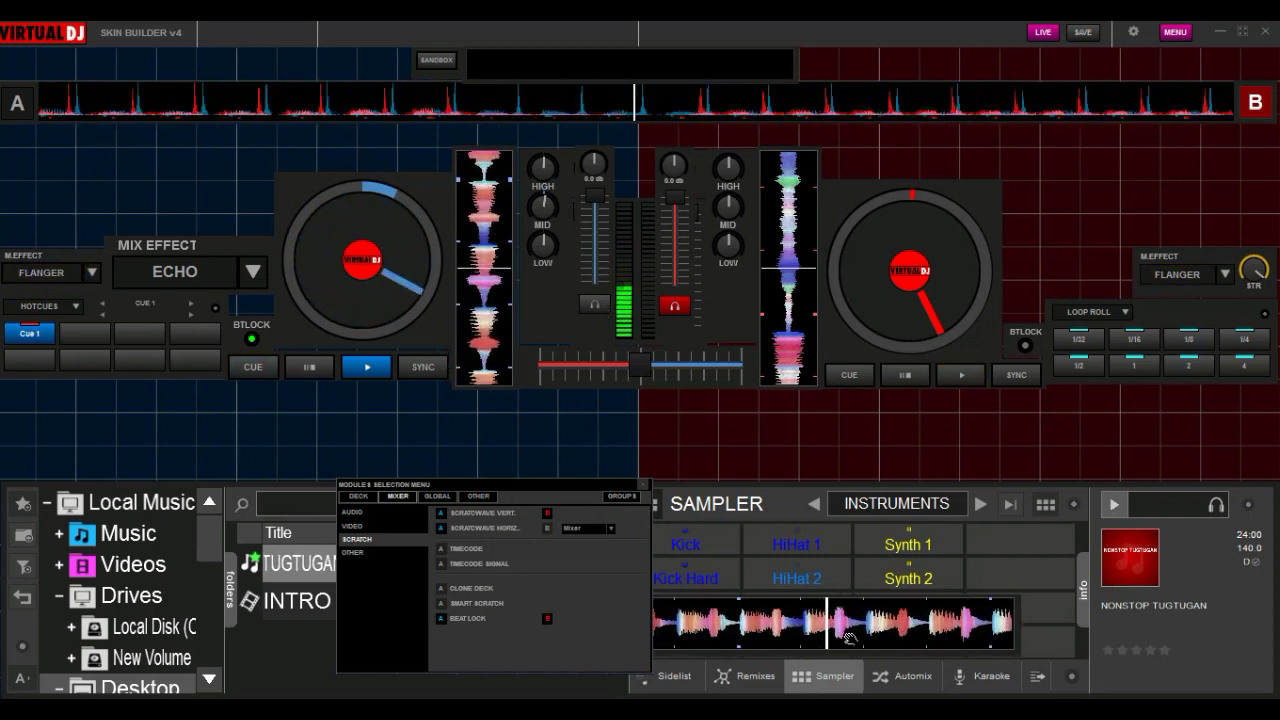
left_click(312, 367)
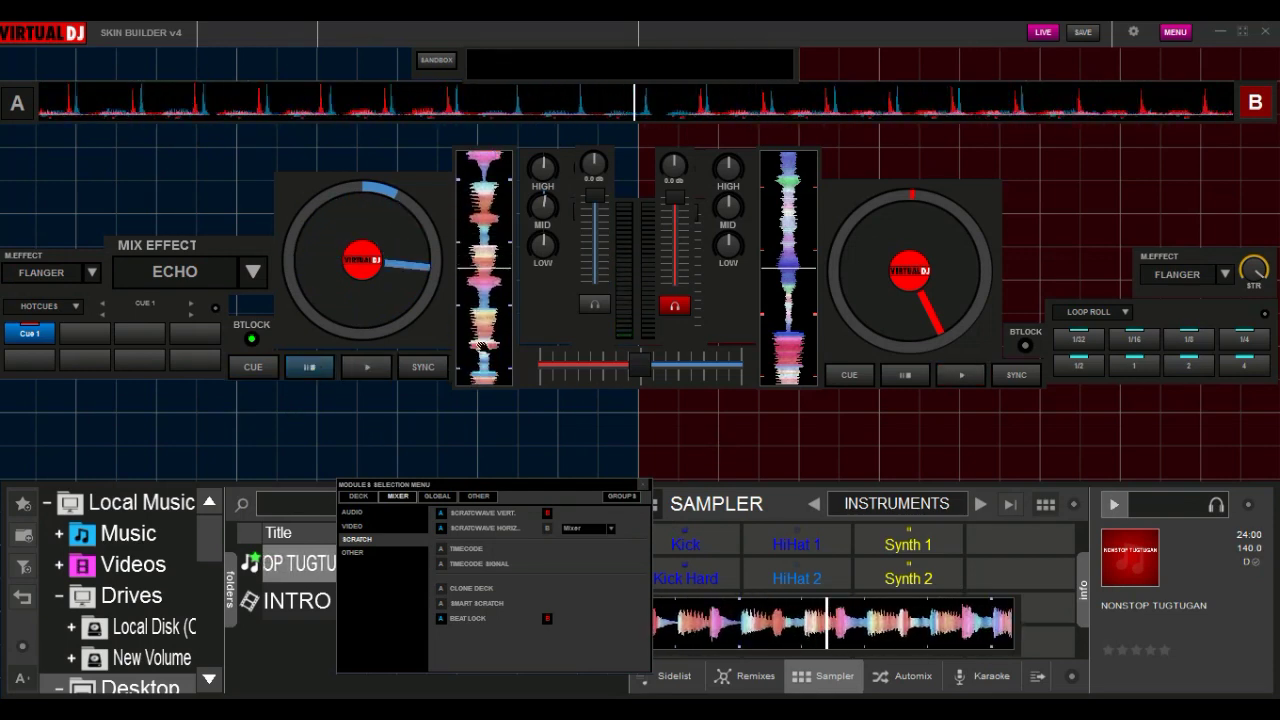
left_click(1042, 32)
Move the horizontal scratch wave off the sampler, narrow it to the mixer's width, and place it below the crossfader.
left_click_drag(851, 612, 209, 198)
left_click_drag(380, 229, 250, 228)
left_click_drag(163, 205, 687, 416)
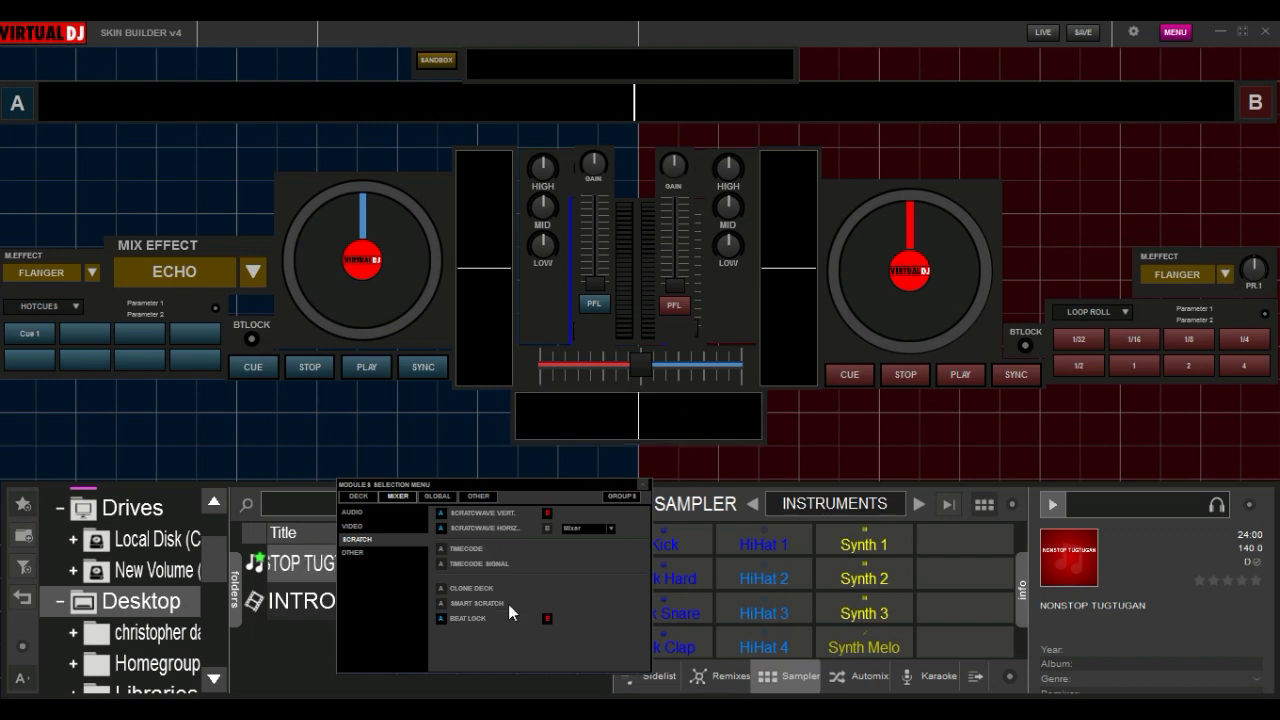
Add the global CPU Meter and Clock modules and place them side by side next to the Sandbox button.
left_click(385, 552)
left_click(477, 496)
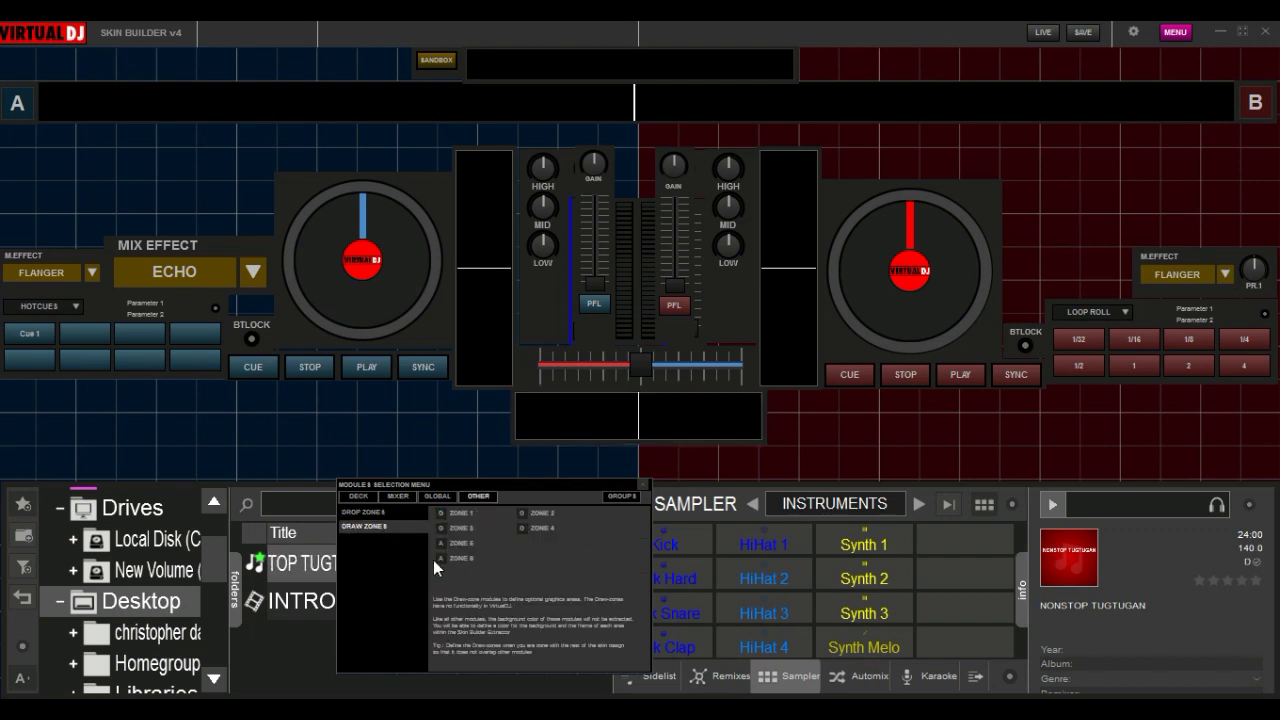
left_click(439, 498)
left_click(355, 526)
left_click_drag(455, 513, 386, 70)
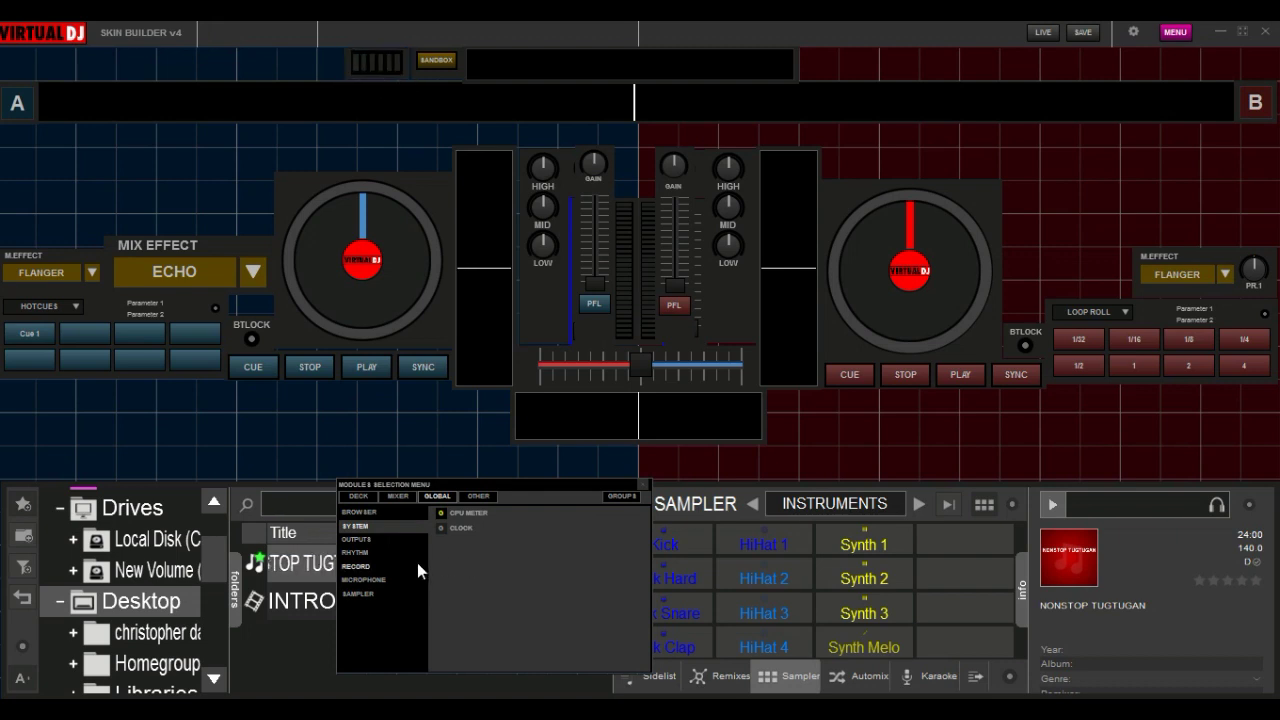
left_click(445, 528)
left_click_drag(268, 34, 333, 80)
Add Master Volume between the two gain knobs and an enlarged Master Level Meter above deck B's jogwheel.
left_click(356, 539)
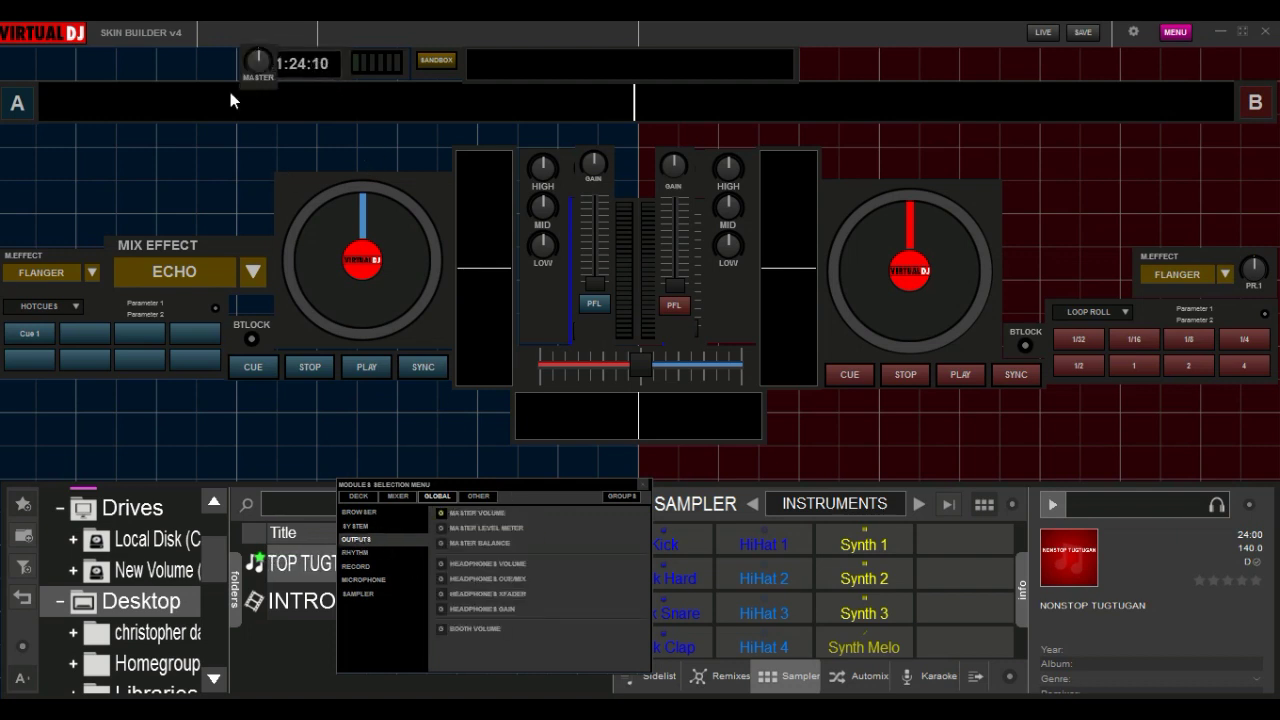
left_click_drag(250, 72, 636, 178)
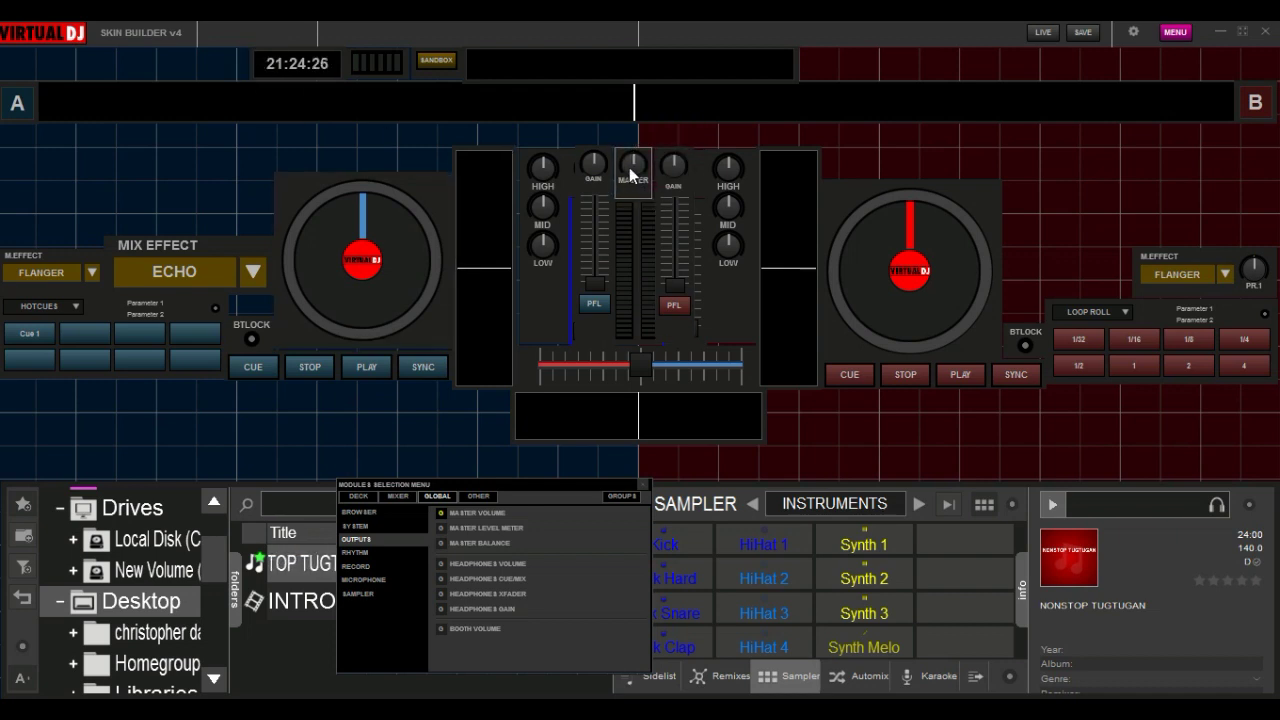
left_click(447, 532)
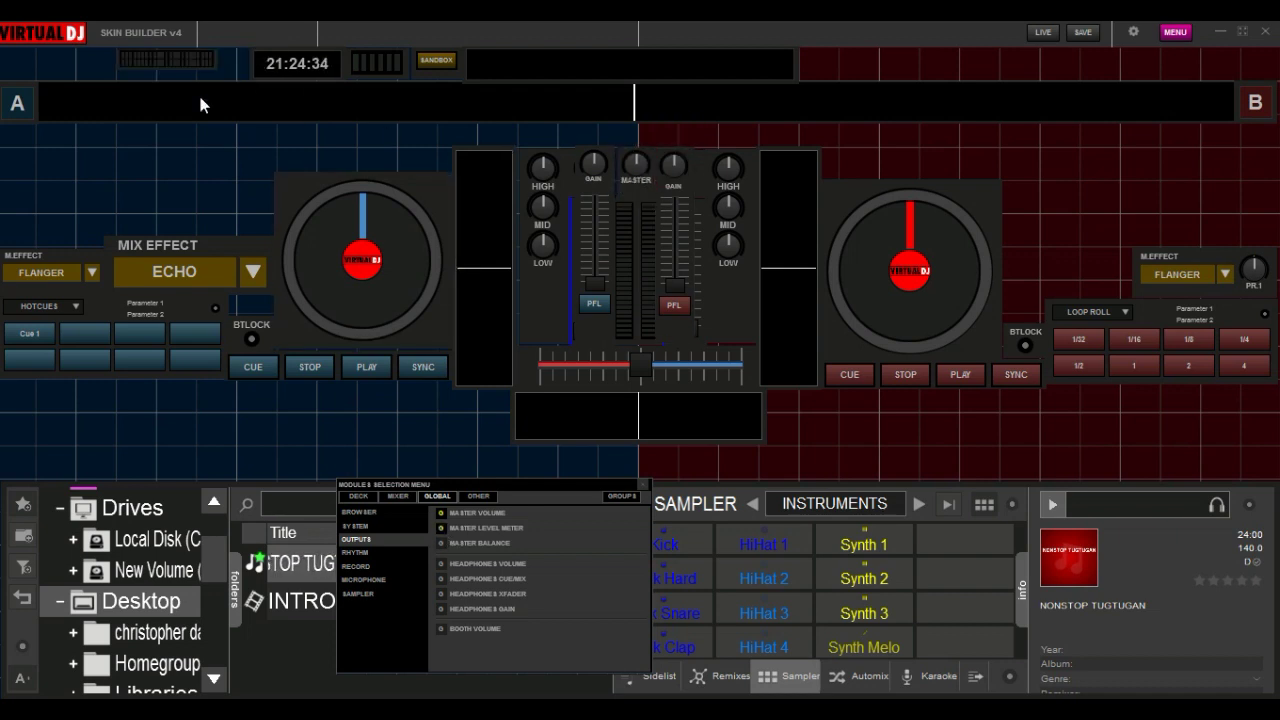
left_click_drag(214, 67, 627, 107)
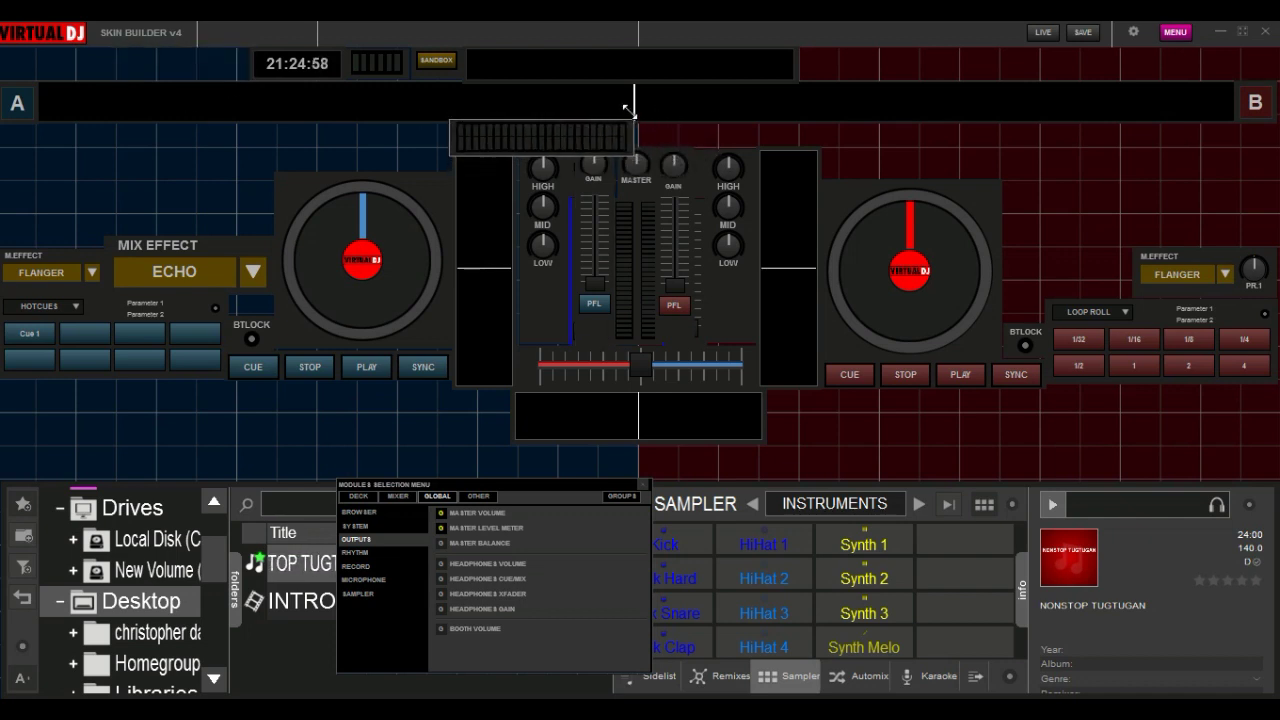
left_click_drag(544, 146, 913, 166)
Test the master level meter live by playing and pausing deck A, and leave live mode.
left_click(1034, 32)
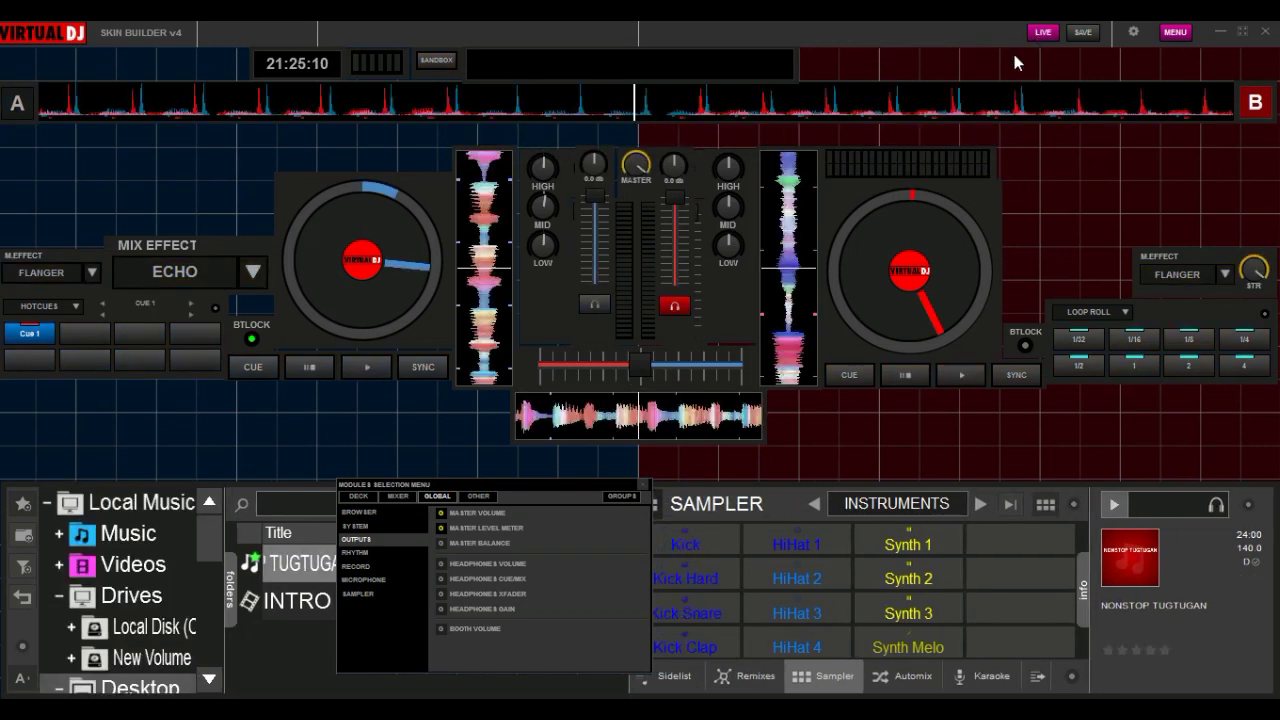
left_click(367, 367)
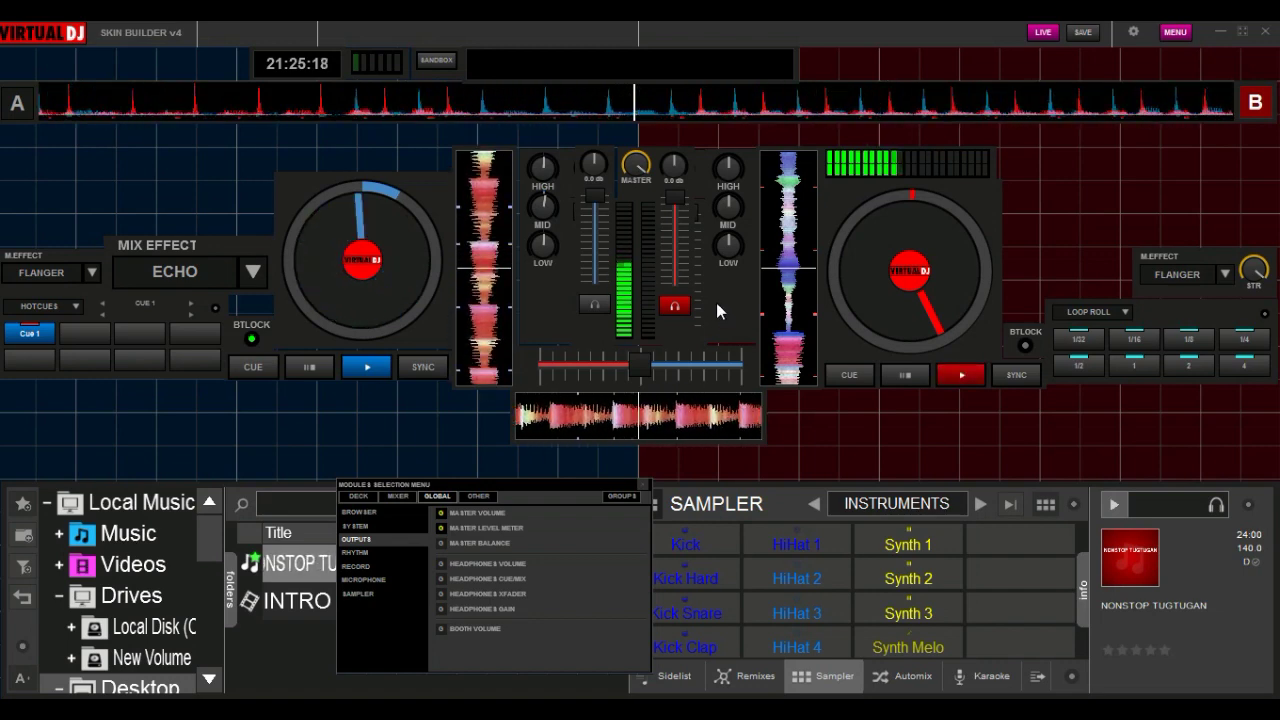
left_click(305, 365)
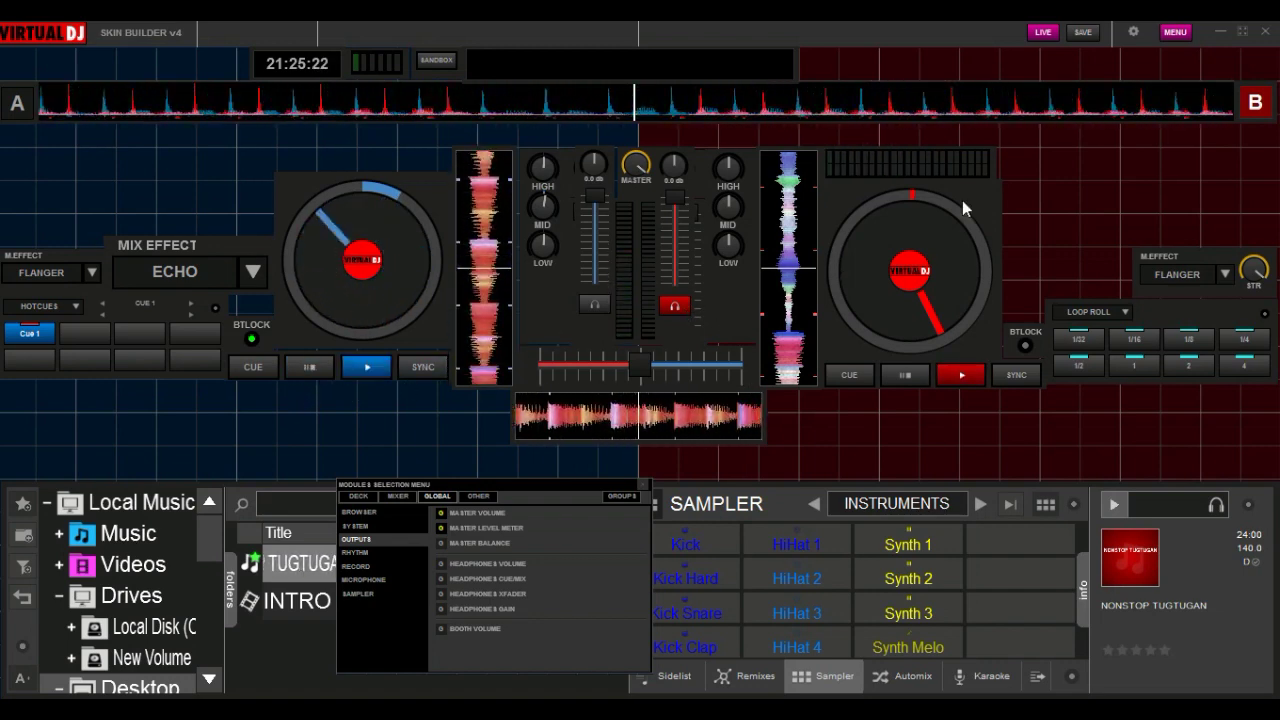
left_click(1040, 33)
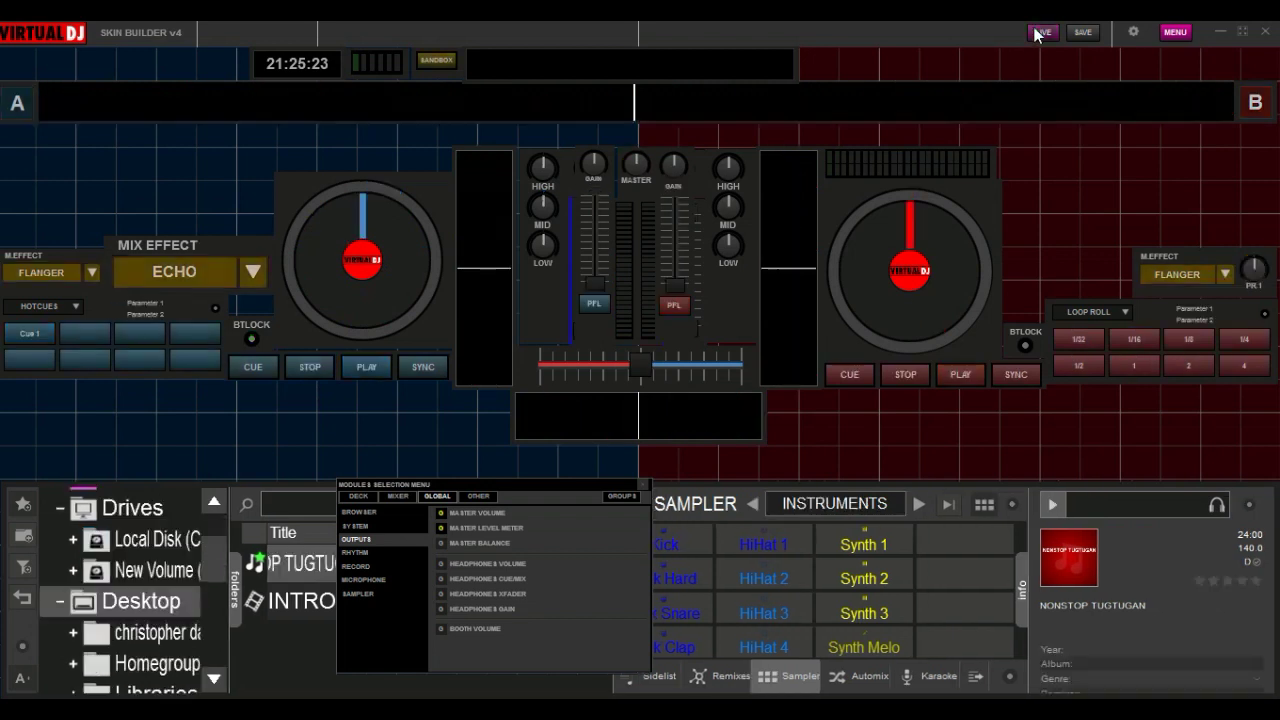
Add the Master Balance and Headphones Volume knobs and place them at opposite ends of the wave below the crossfader.
left_click(442, 541)
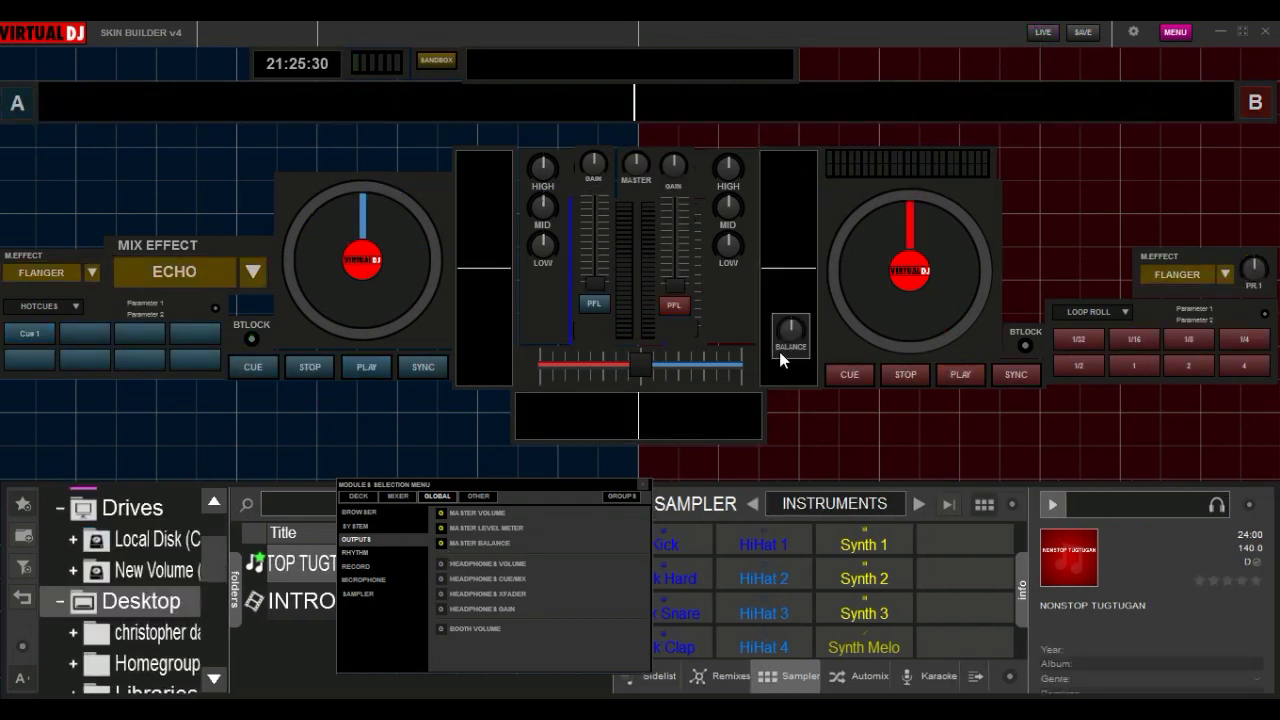
mouse_move(482, 432)
left_mouse_down()
mouse_move(504, 443)
mouse_move(493, 398)
mouse_move(493, 415)
left_mouse_up()
left_click(441, 563)
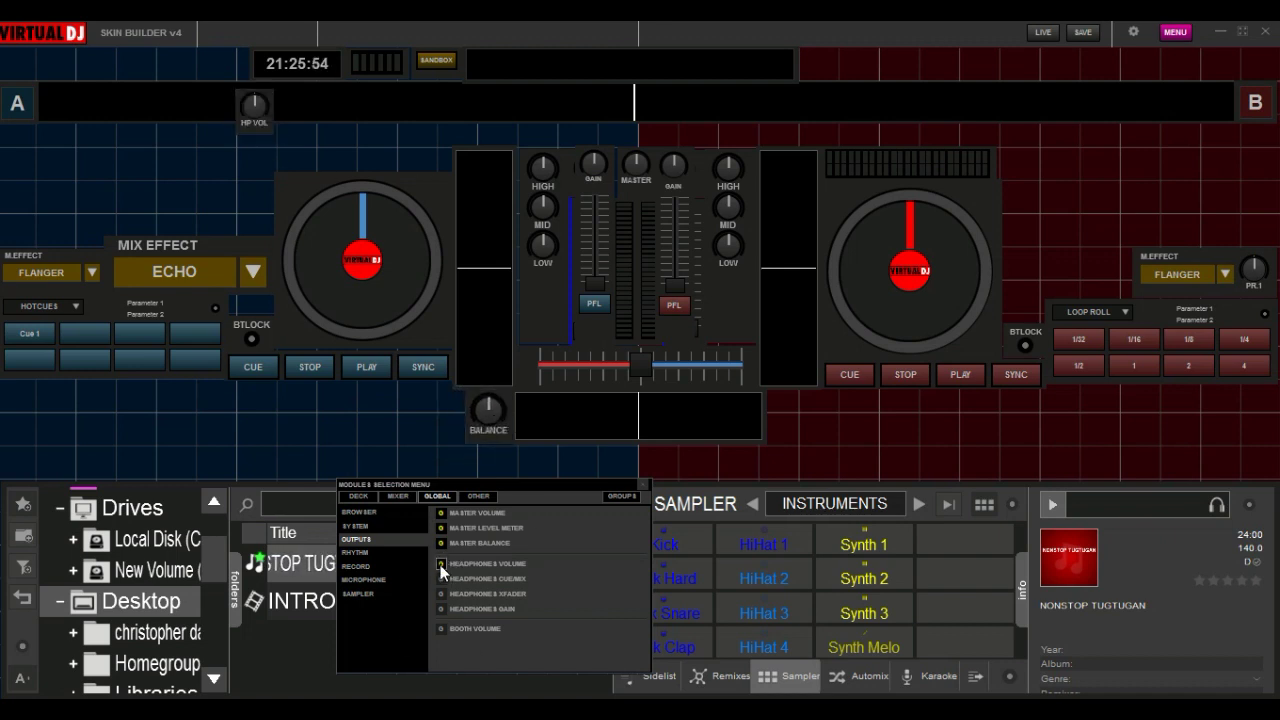
left_click_drag(253, 114, 788, 427)
left_click(440, 578)
left_click(440, 578)
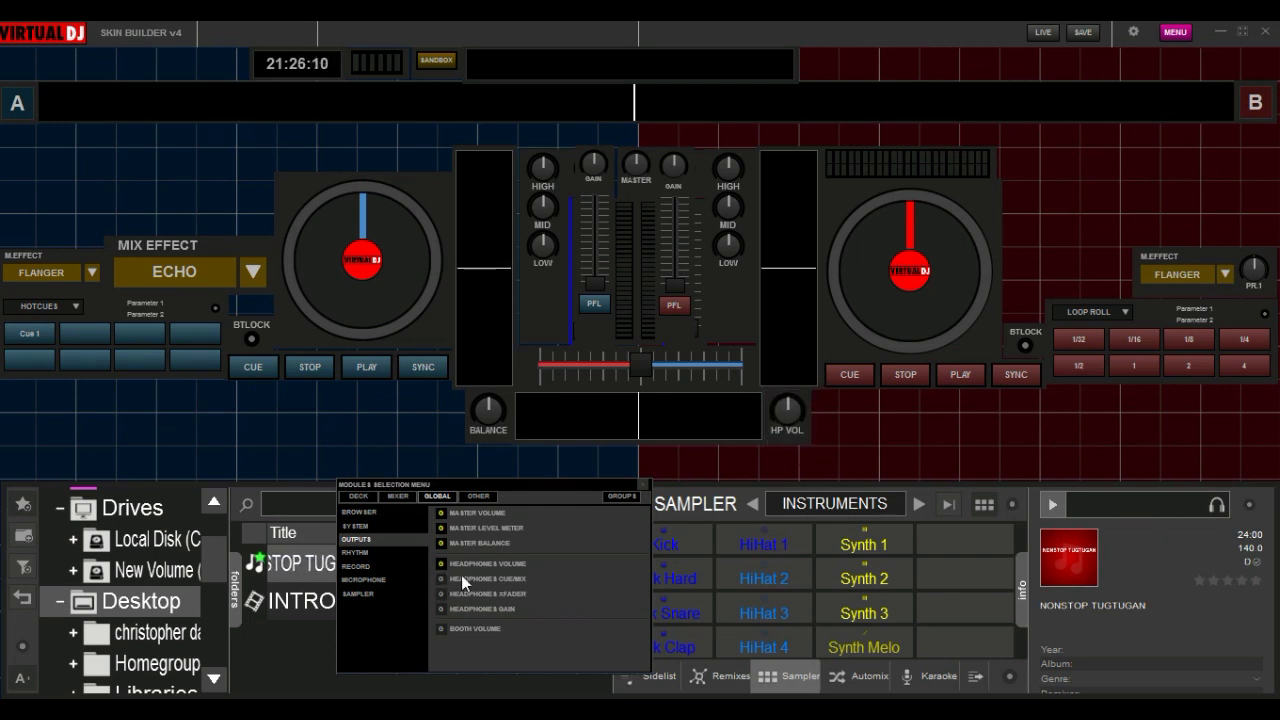
left_click(440, 596)
left_click(440, 596)
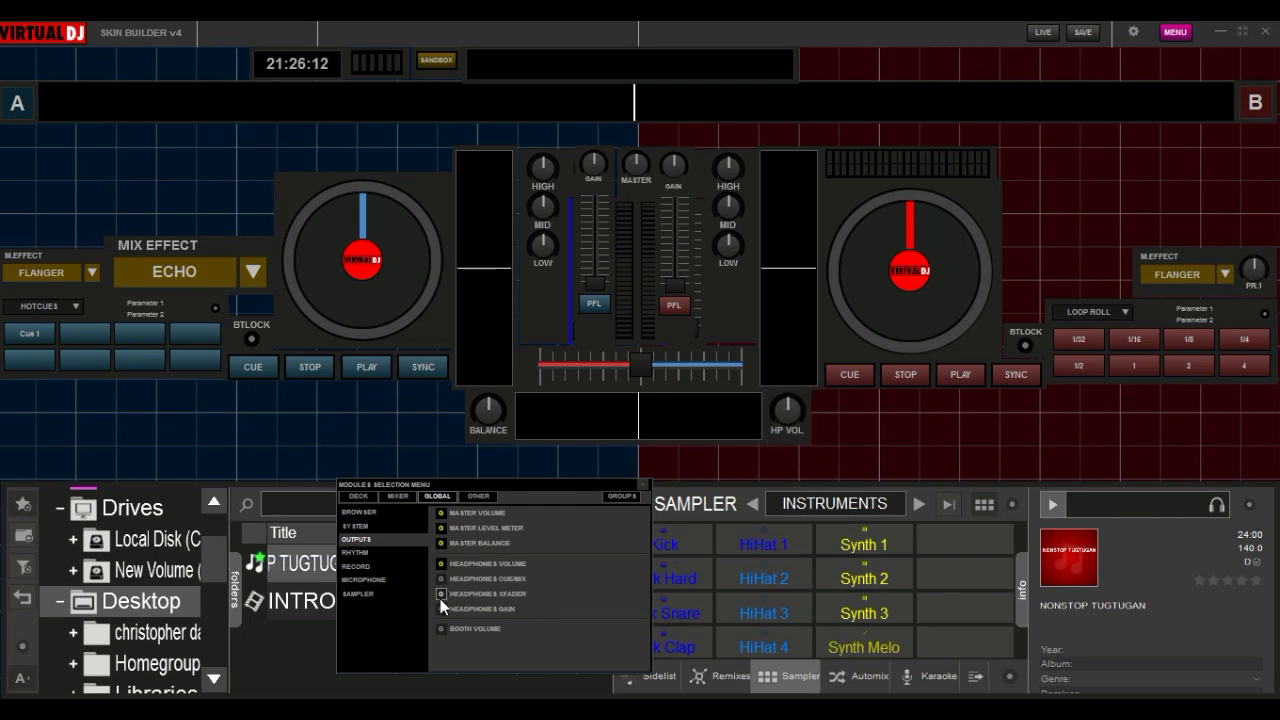
Add the global Beat Bar module and place it centred above the wide rhythm wave and upper display.
left_click(356, 552)
left_click(440, 512)
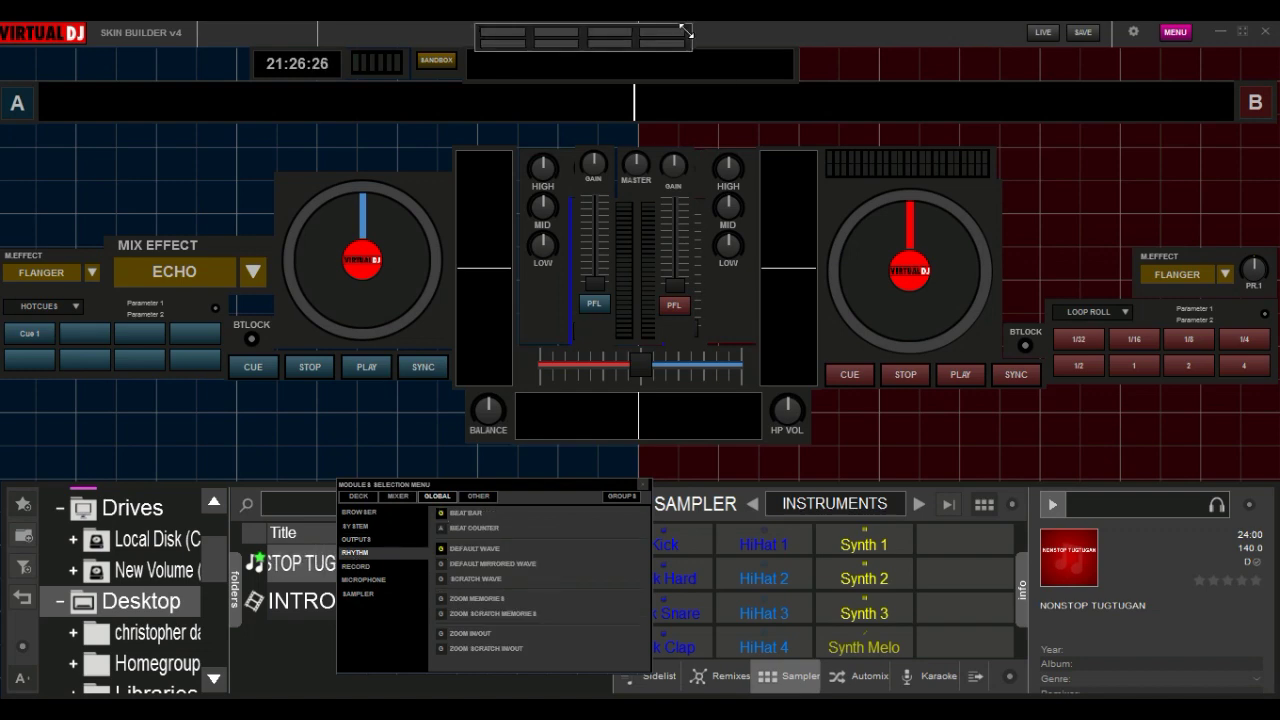
left_click_drag(652, 28, 638, 36)
Test the Beat Bar live by playing and pausing deck B.
left_click(1042, 34)
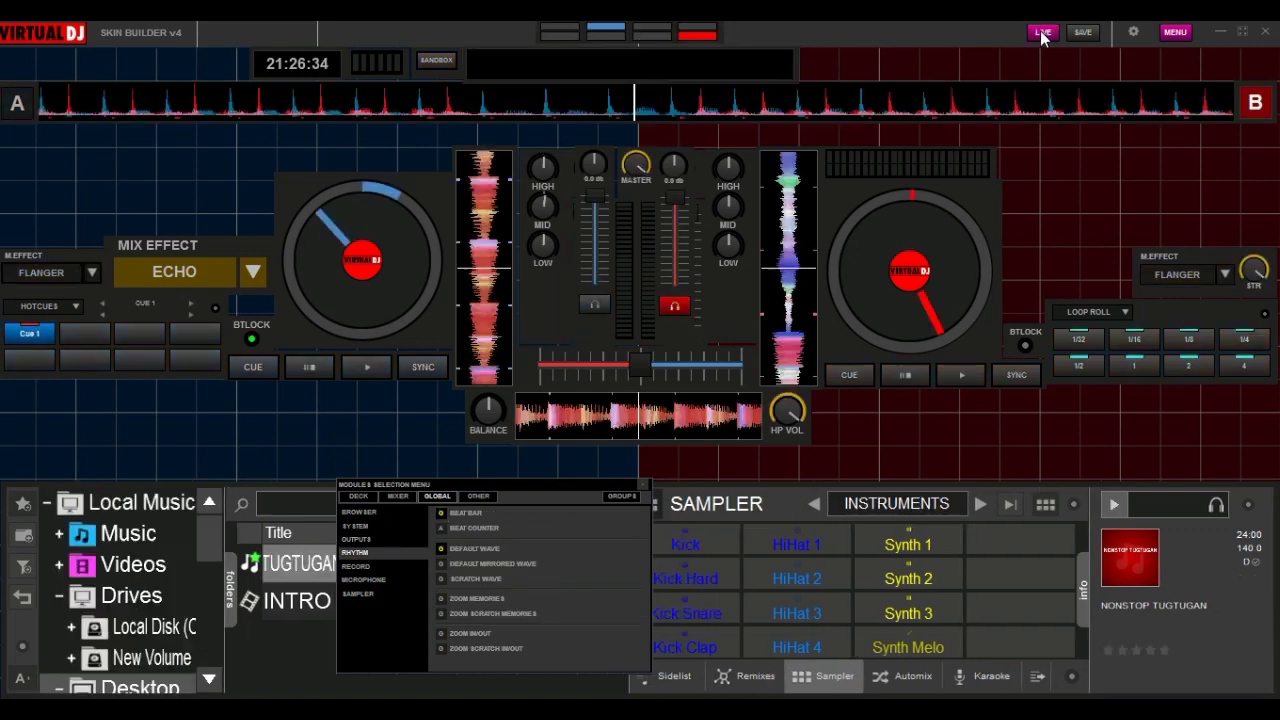
left_click(962, 375)
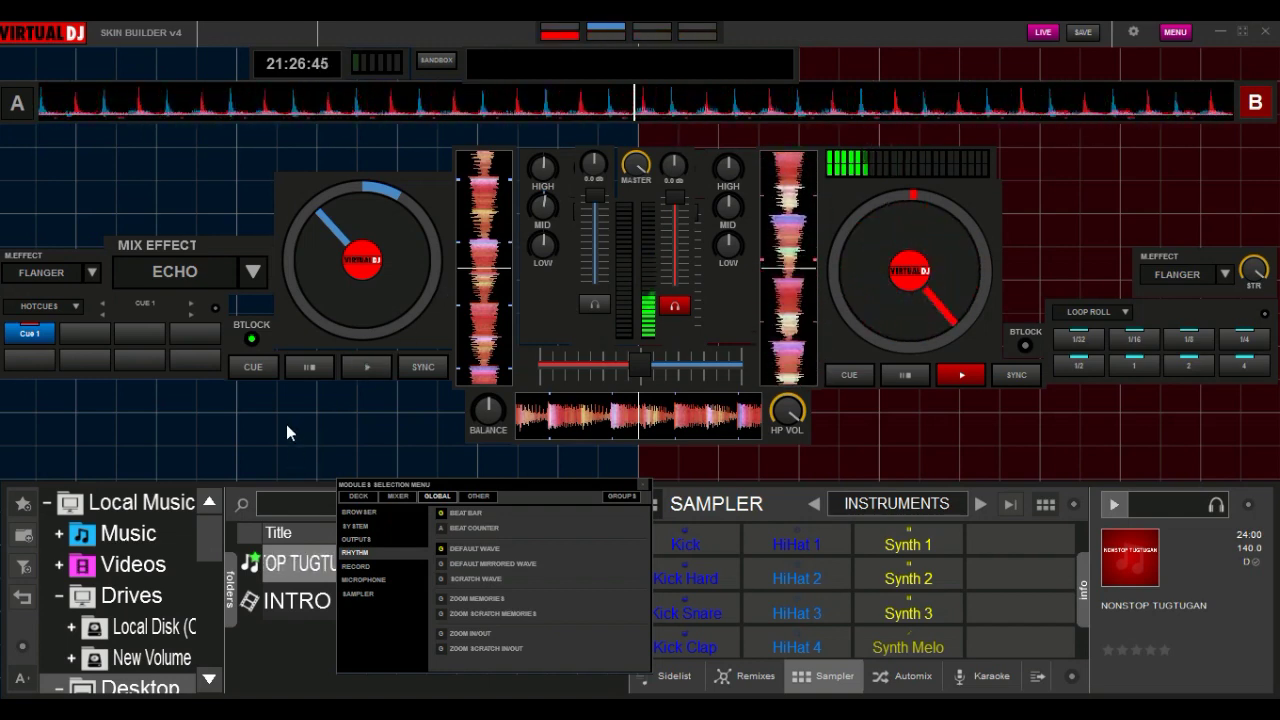
left_click(903, 377)
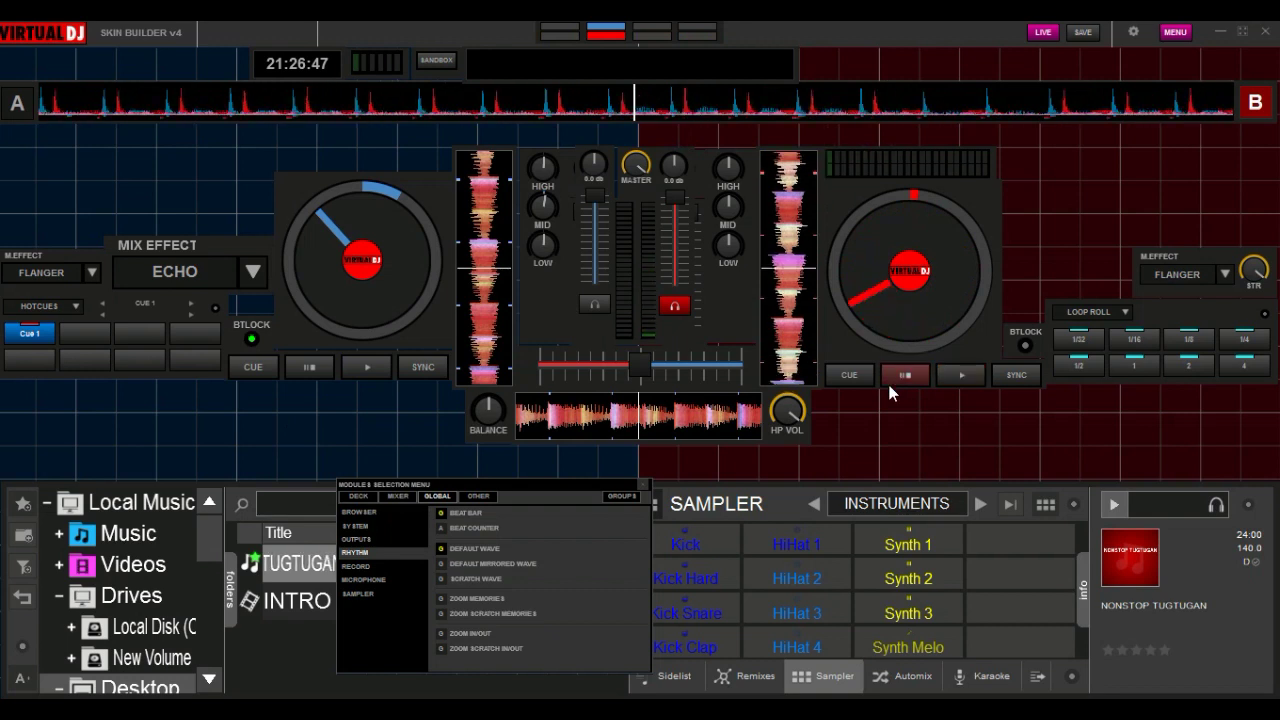
Try the global Scratch Wave module over the upper part of the layout and leave live mode.
left_click(442, 579)
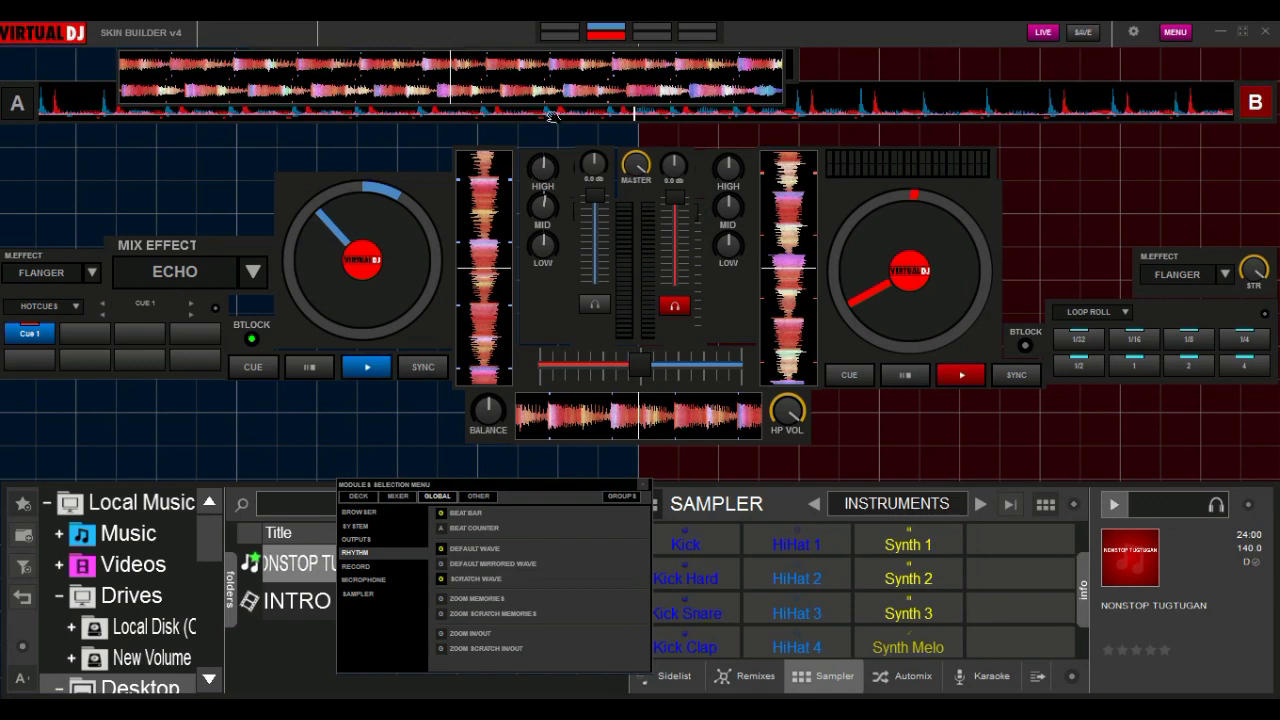
mouse_move(536, 70)
left_mouse_down()
mouse_move(523, 104)
mouse_move(551, 86)
mouse_move(532, 87)
left_mouse_up()
left_click(1043, 33)
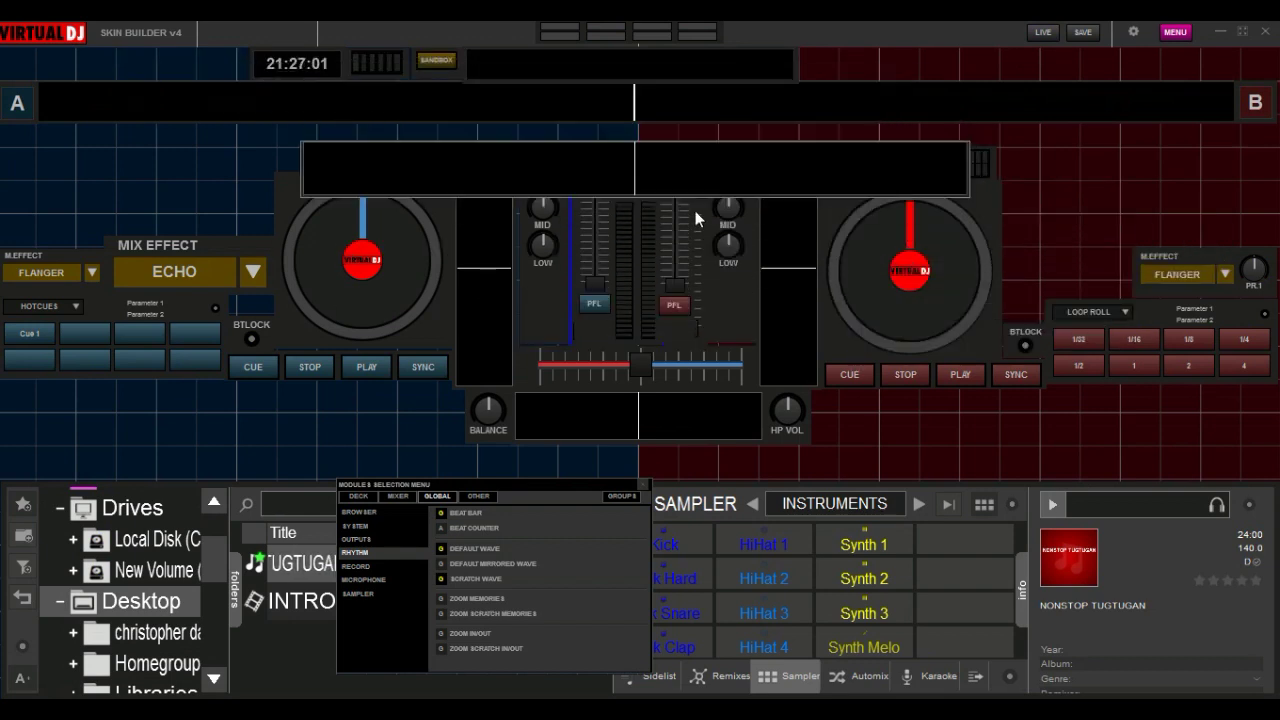
left_click(442, 598)
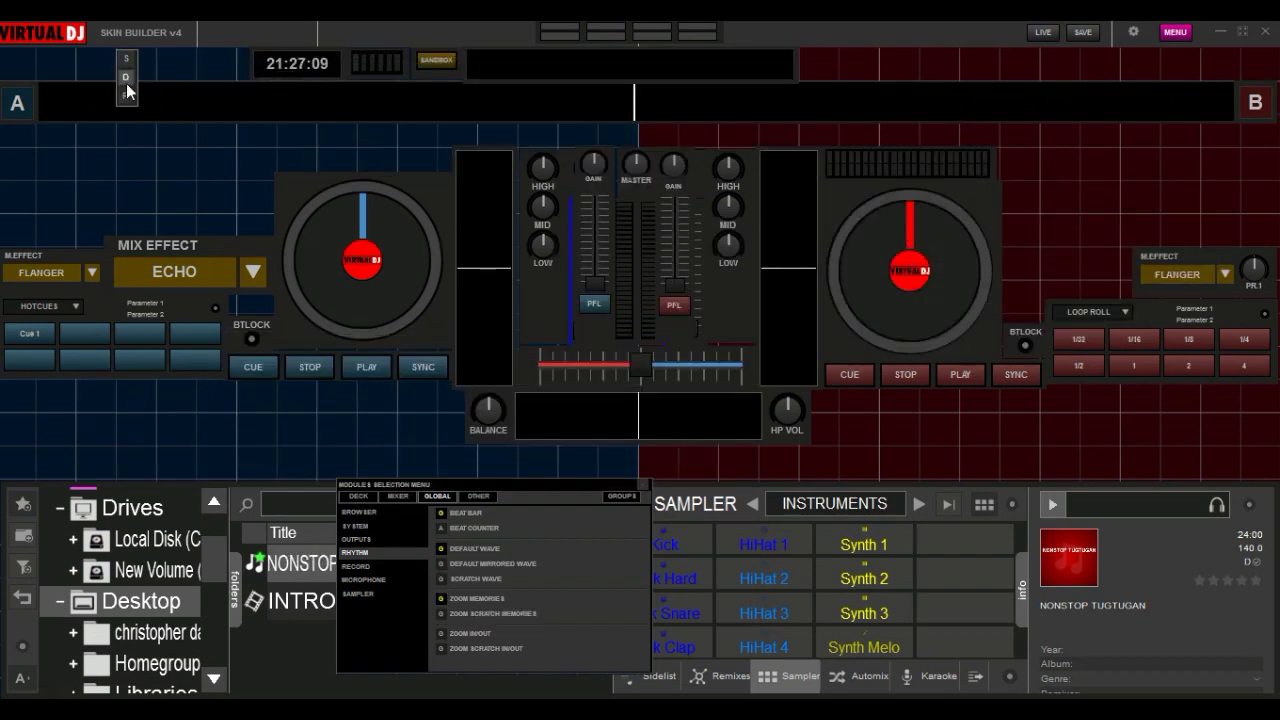
left_click_drag(496, 290, 545, 323)
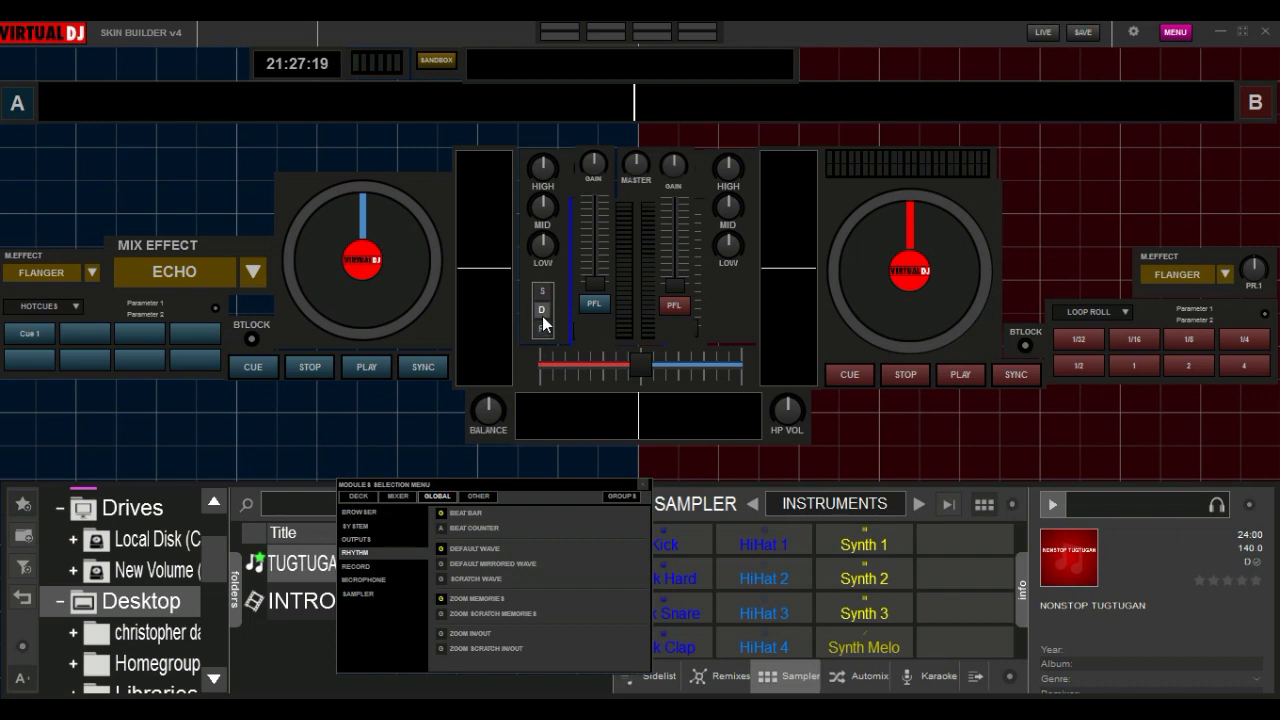
left_click(442, 634)
left_click(441, 636)
Add the global Record Button, enlarge it slightly, and place it beside the upper display on deck B's side.
left_click(356, 566)
left_click(441, 513)
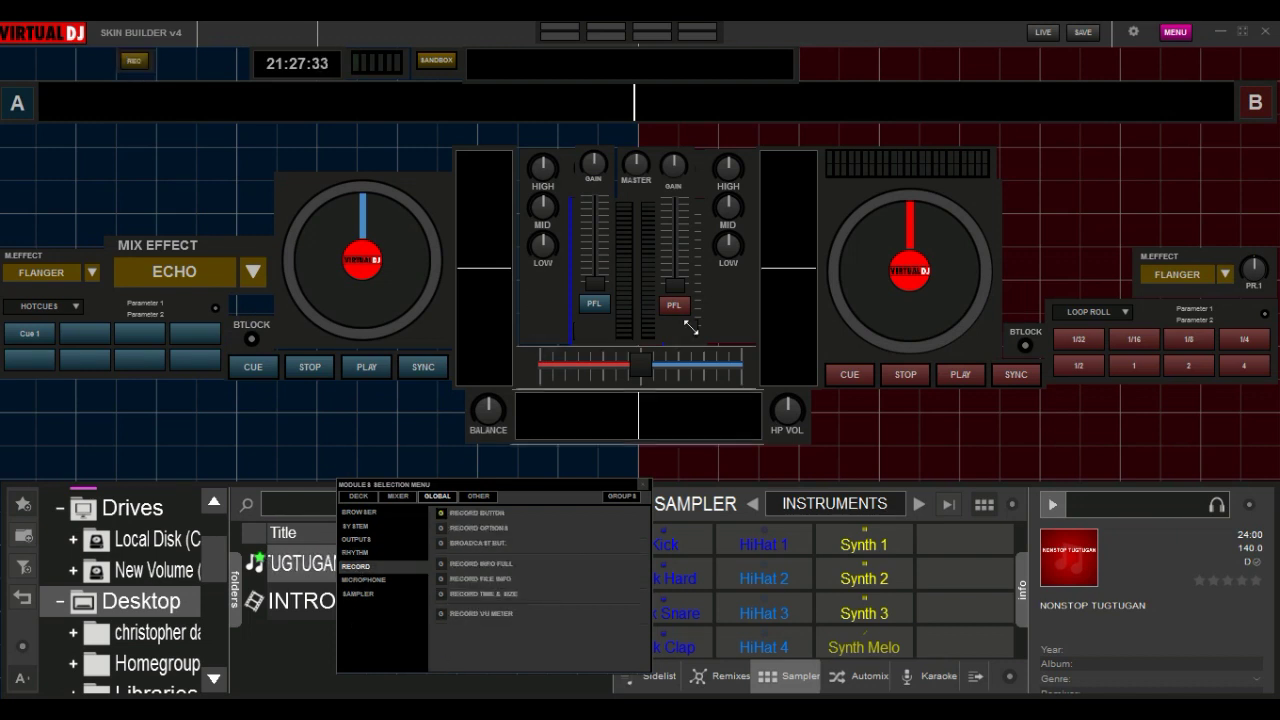
left_click_drag(138, 70, 820, 68)
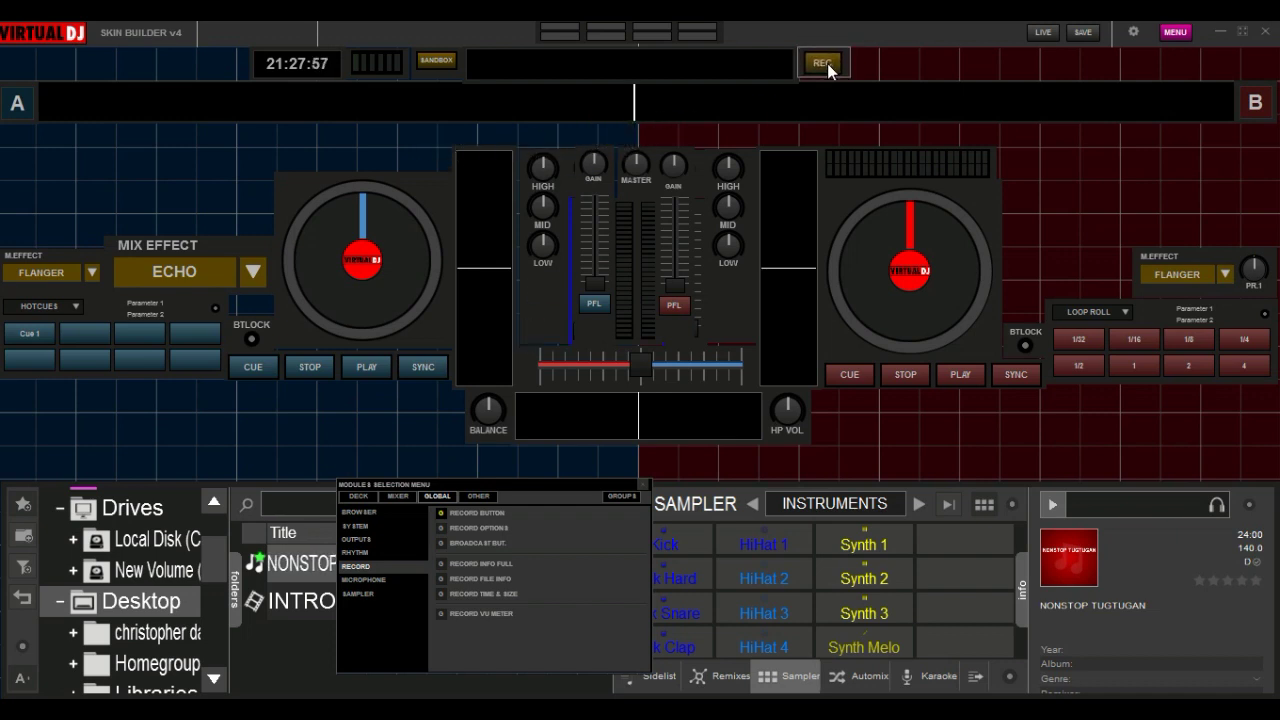
Add the global Record Options module and place it directly beside the Record Button.
left_click(439, 527)
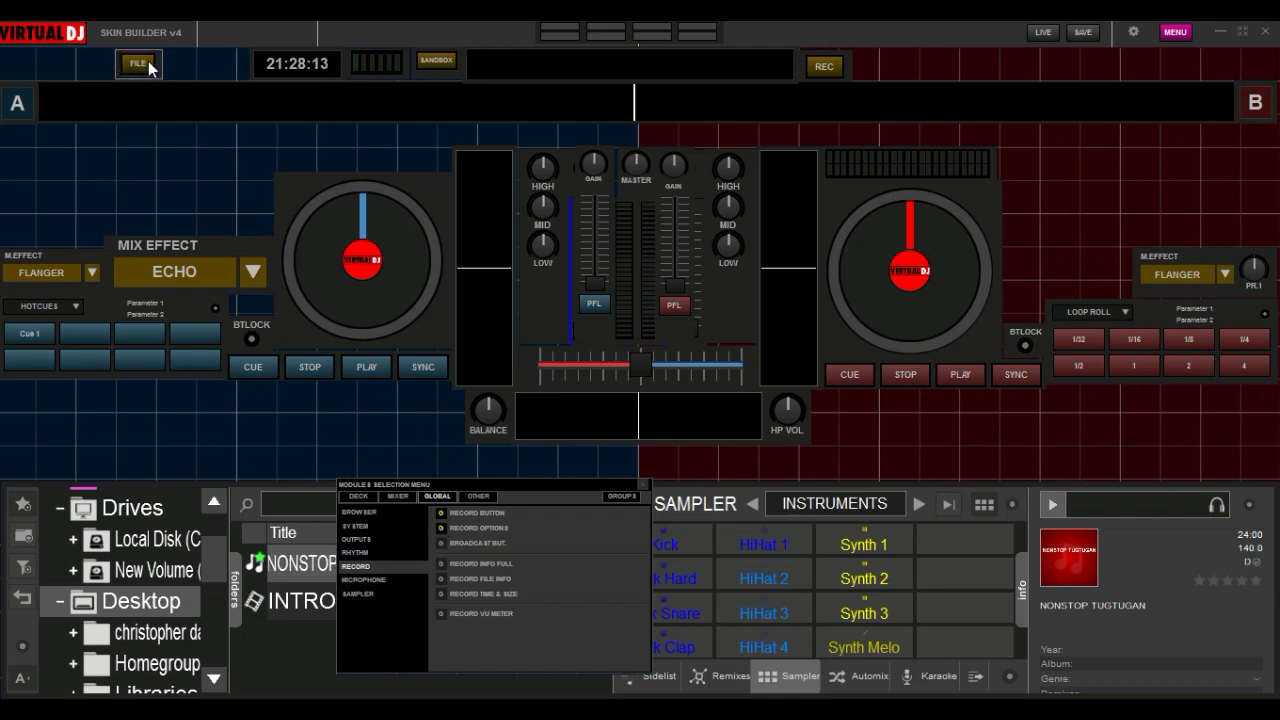
left_click_drag(148, 66, 886, 75)
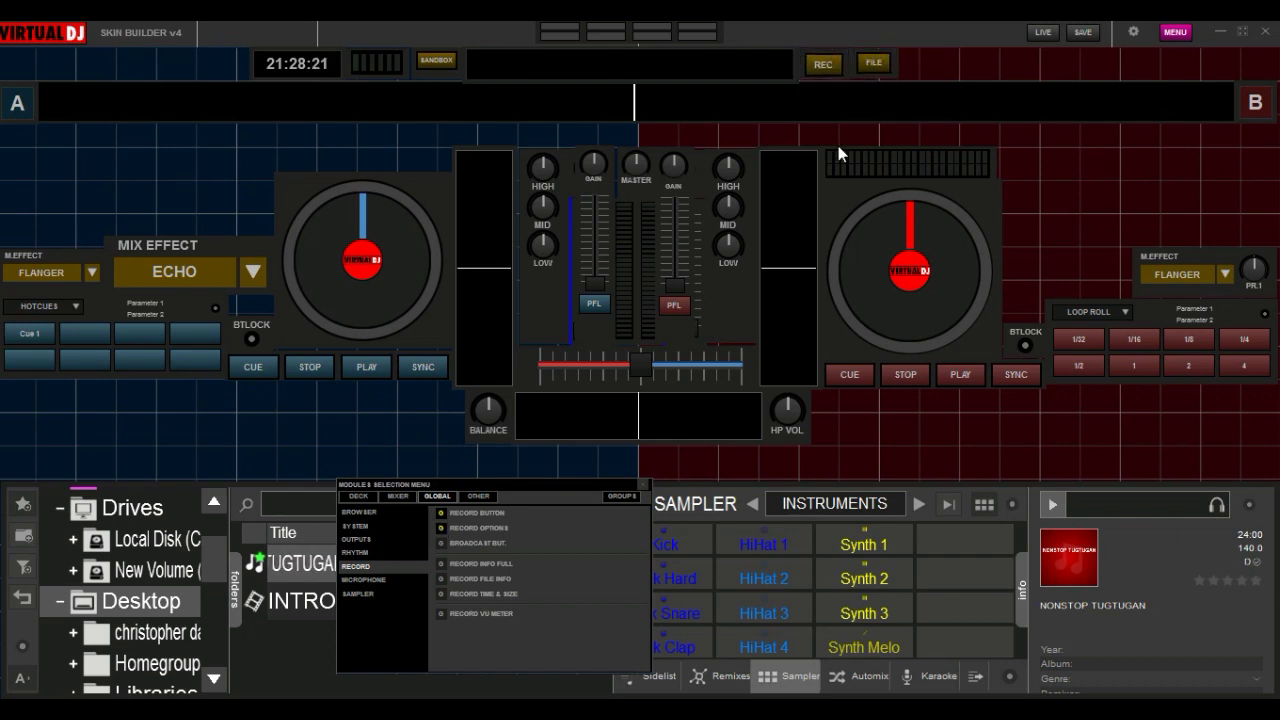
left_click(440, 544)
left_click(441, 565)
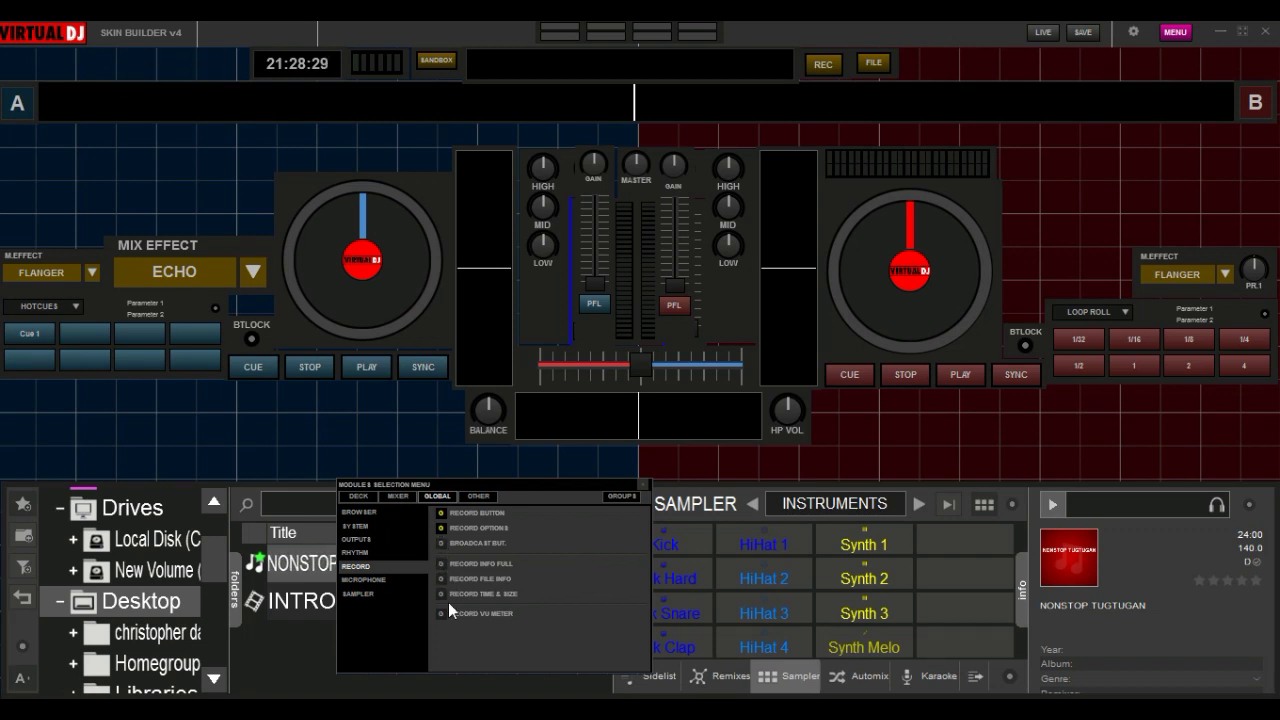
left_click(441, 594)
Add the global Mic Volume and Mic Button modules and place them side by side next to the Balance knob on deck A's side.
left_click(352, 581)
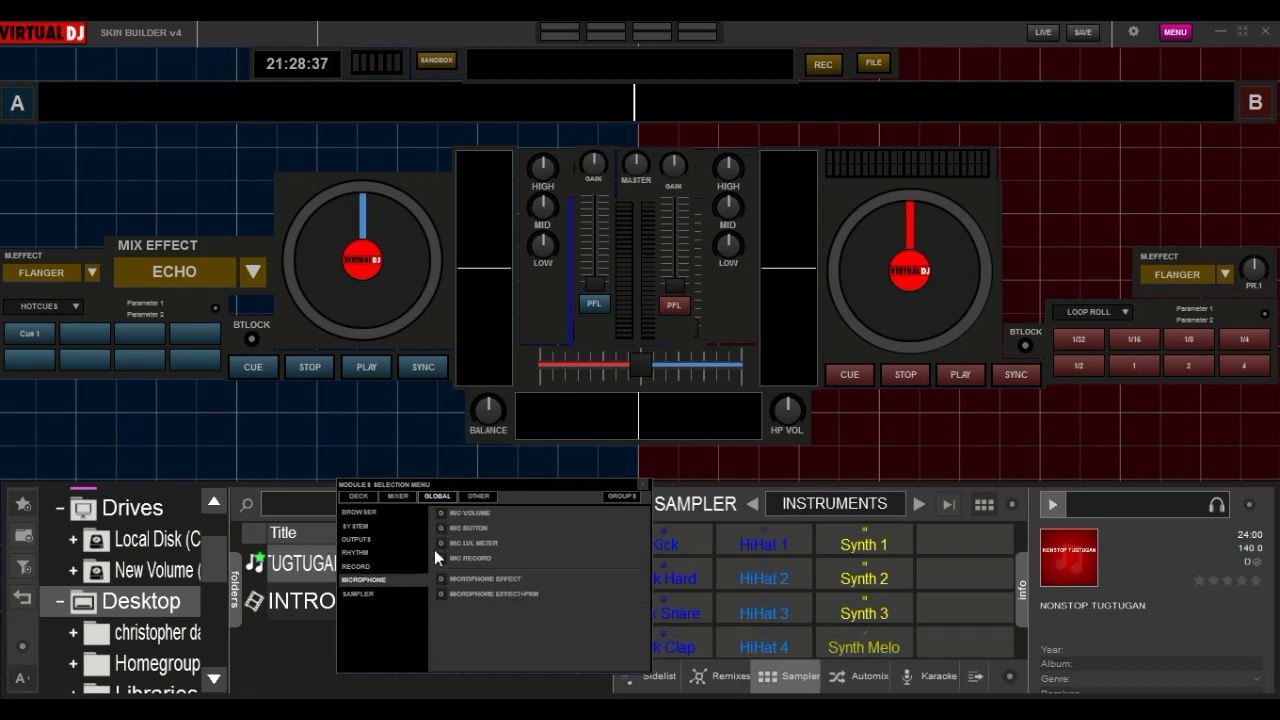
left_click(441, 513)
left_click_drag(136, 82, 444, 423)
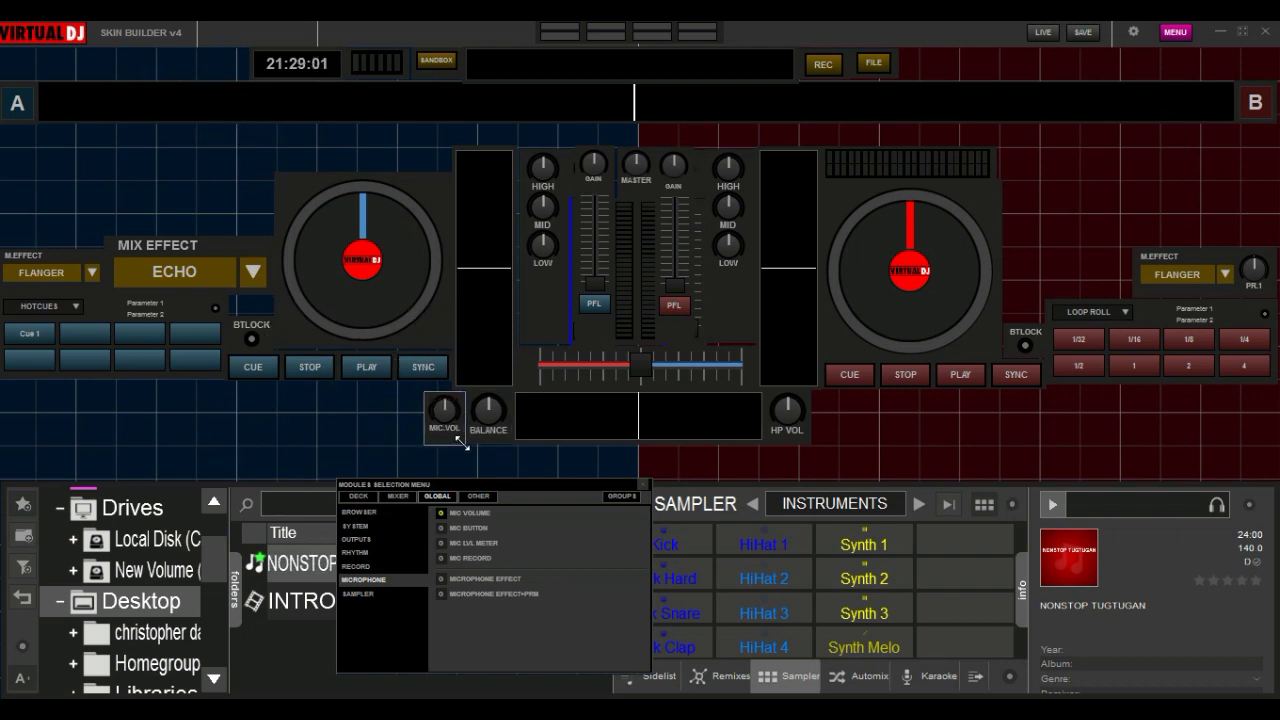
left_click_drag(146, 70, 422, 444)
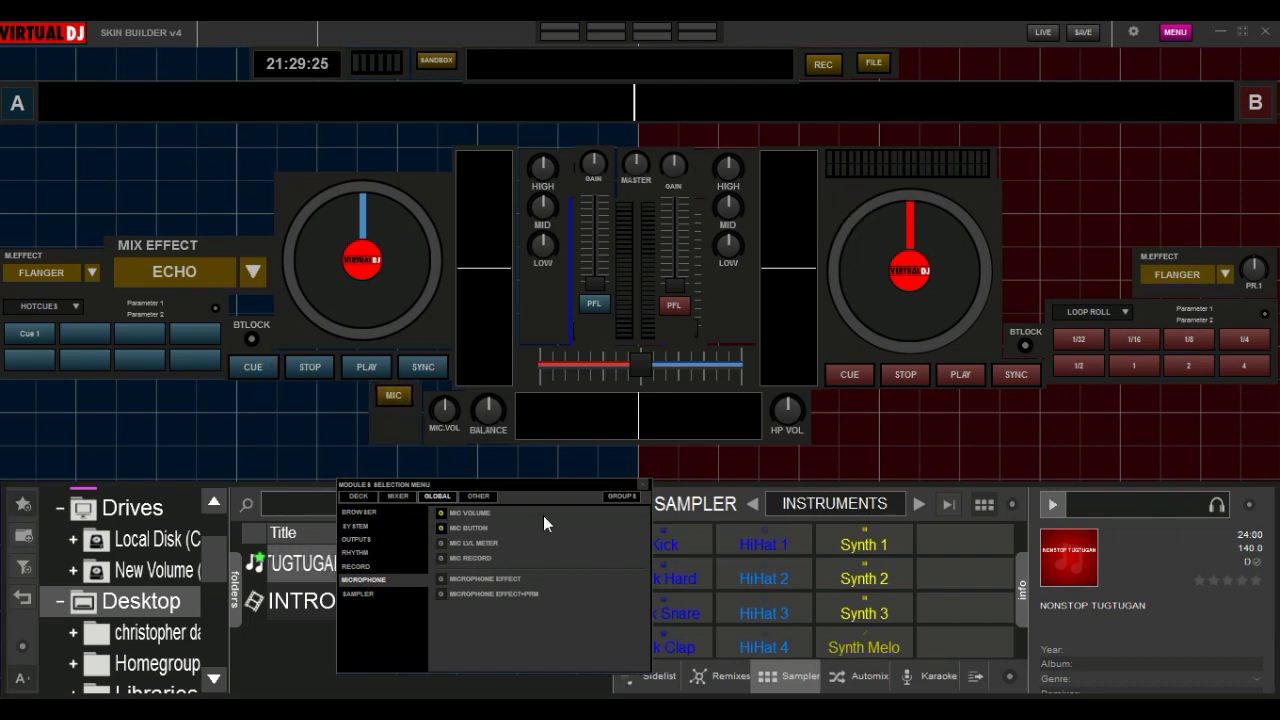
left_click(441, 558)
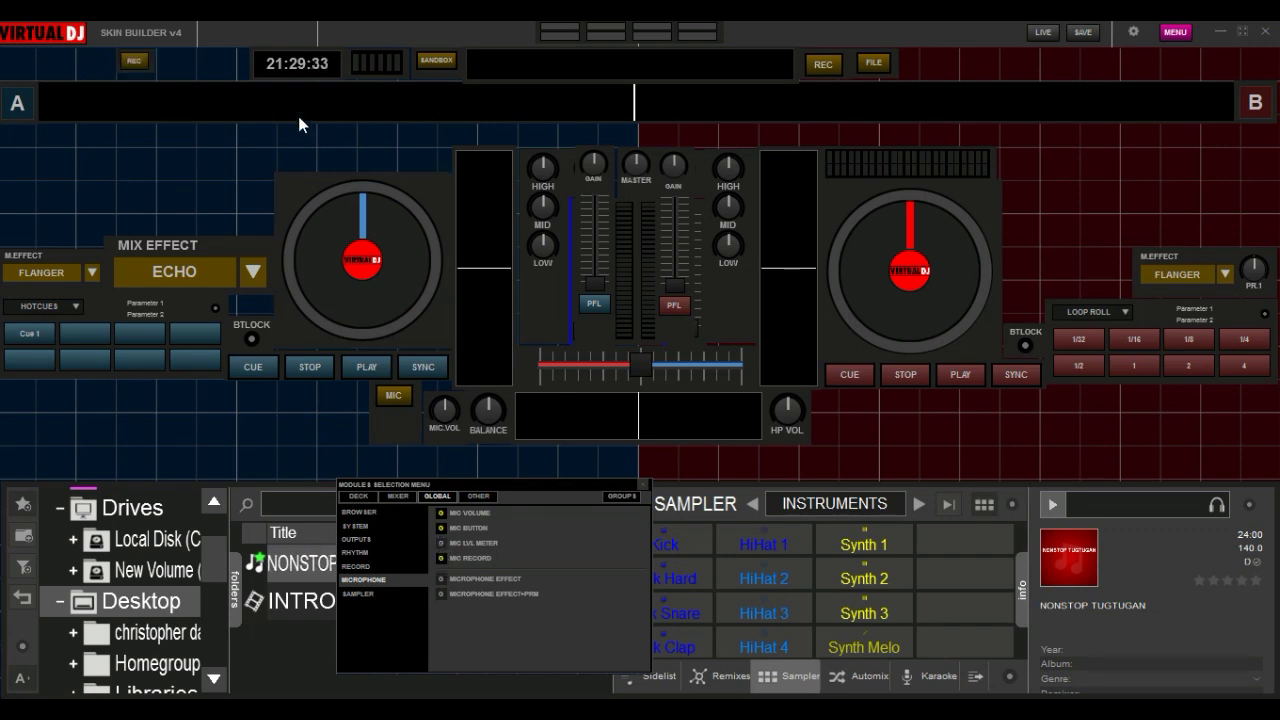
left_click(441, 558)
Add the Microphone Effect module, enlarged beside the Mic Button, and the Microphone Effect+PRM module beside the HP Vol knob under deck B.
left_click(441, 578)
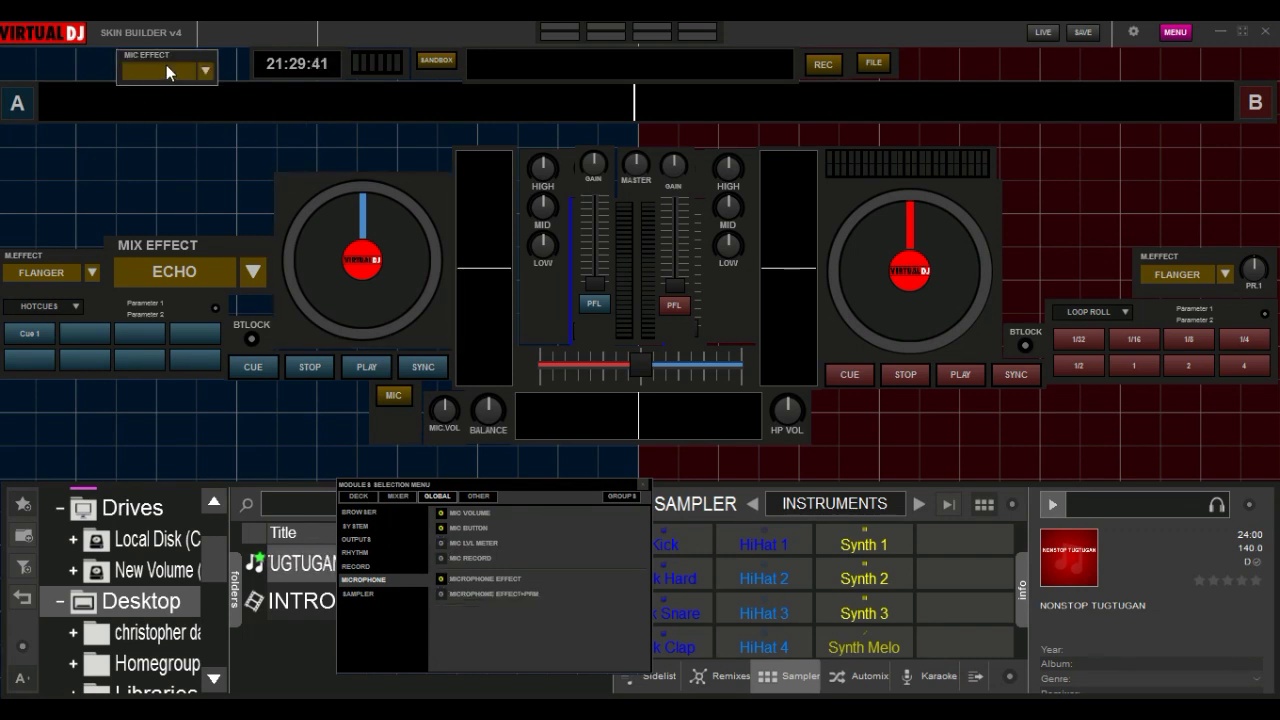
left_click_drag(166, 65, 362, 451)
left_click_drag(332, 437, 368, 451)
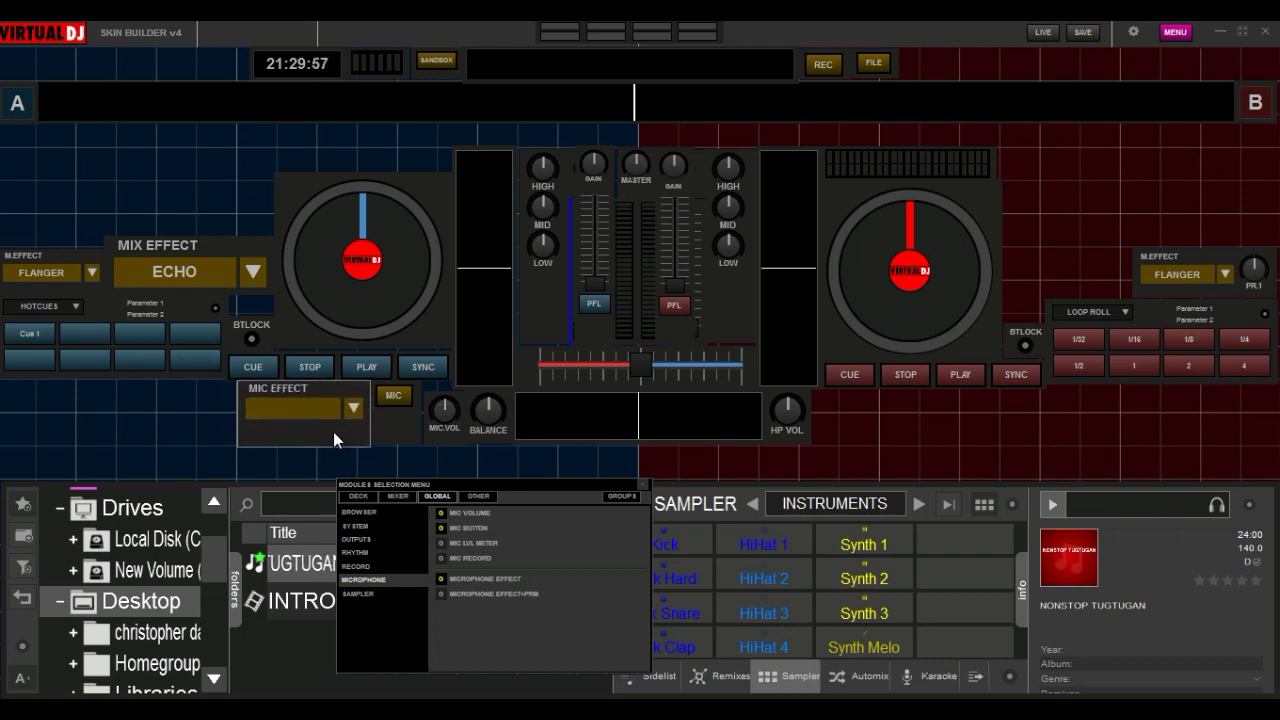
left_click(441, 594)
left_click_drag(166, 65, 859, 407)
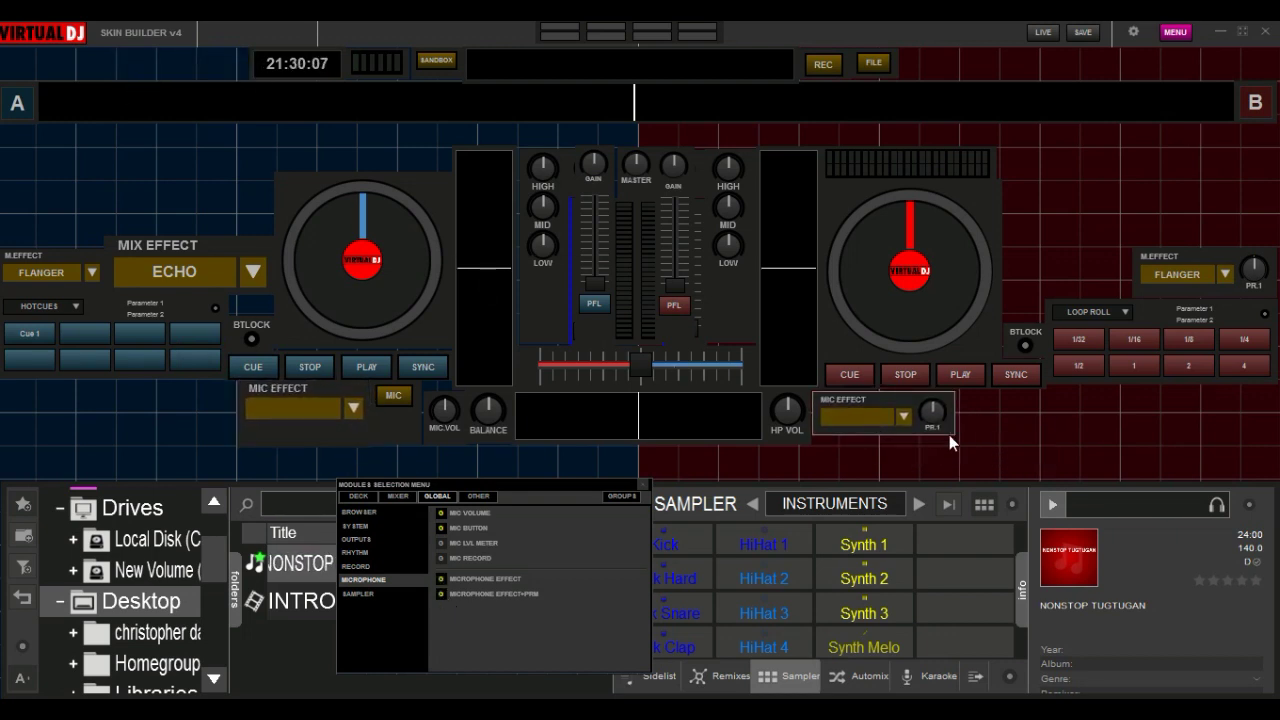
Add the Sampler Master Volume module and place it beside the microphone effect parameter knob under deck B.
left_click(369, 595)
left_click(442, 514)
left_click_drag(135, 67, 985, 420)
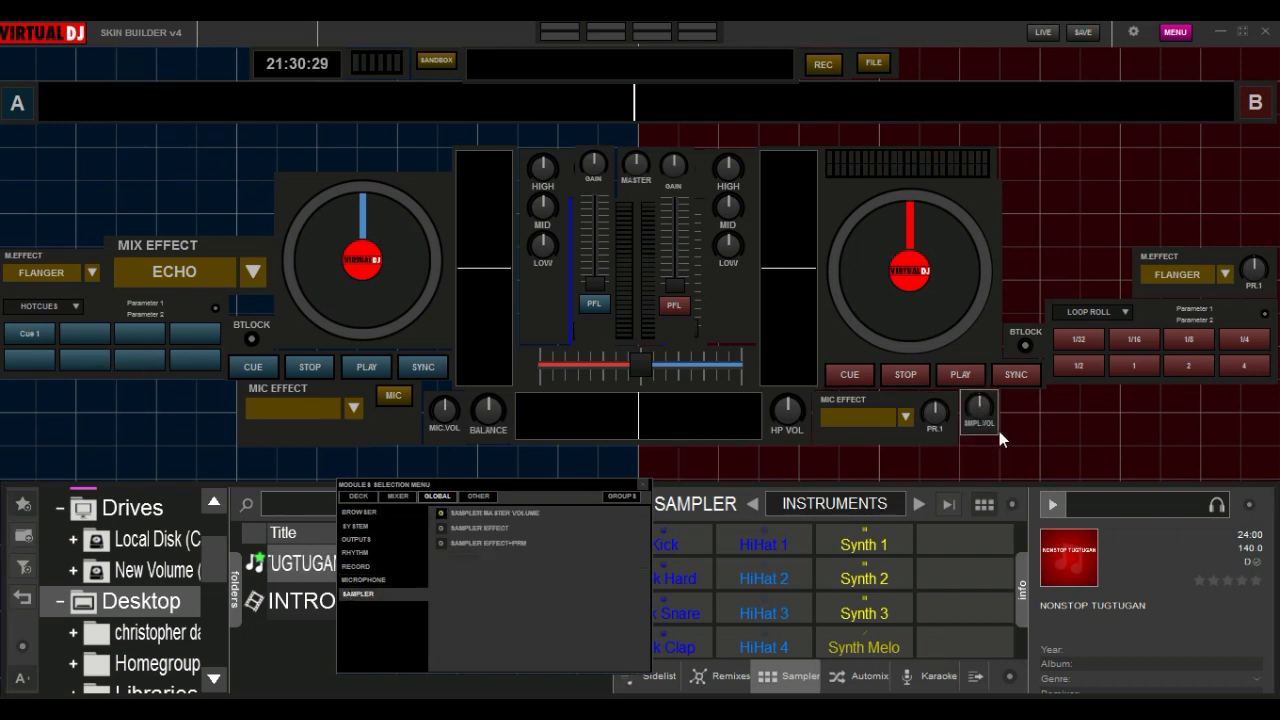
Add the Sampler Effect module beside deck B's M.Effect and the Sampler Effect+PRM module over the Mix Effect beside deck A's M.Effect.
left_click(441, 528)
left_click_drag(160, 70, 1132, 296)
left_click(441, 543)
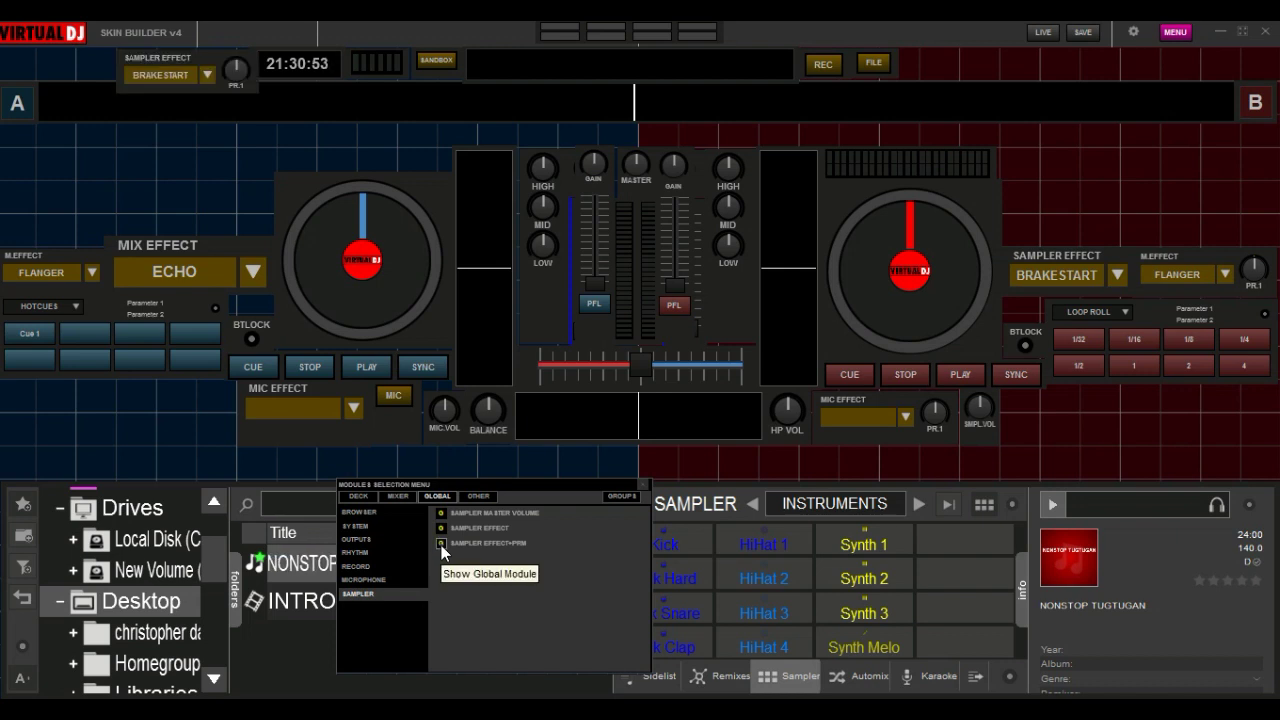
left_click_drag(181, 80, 276, 292)
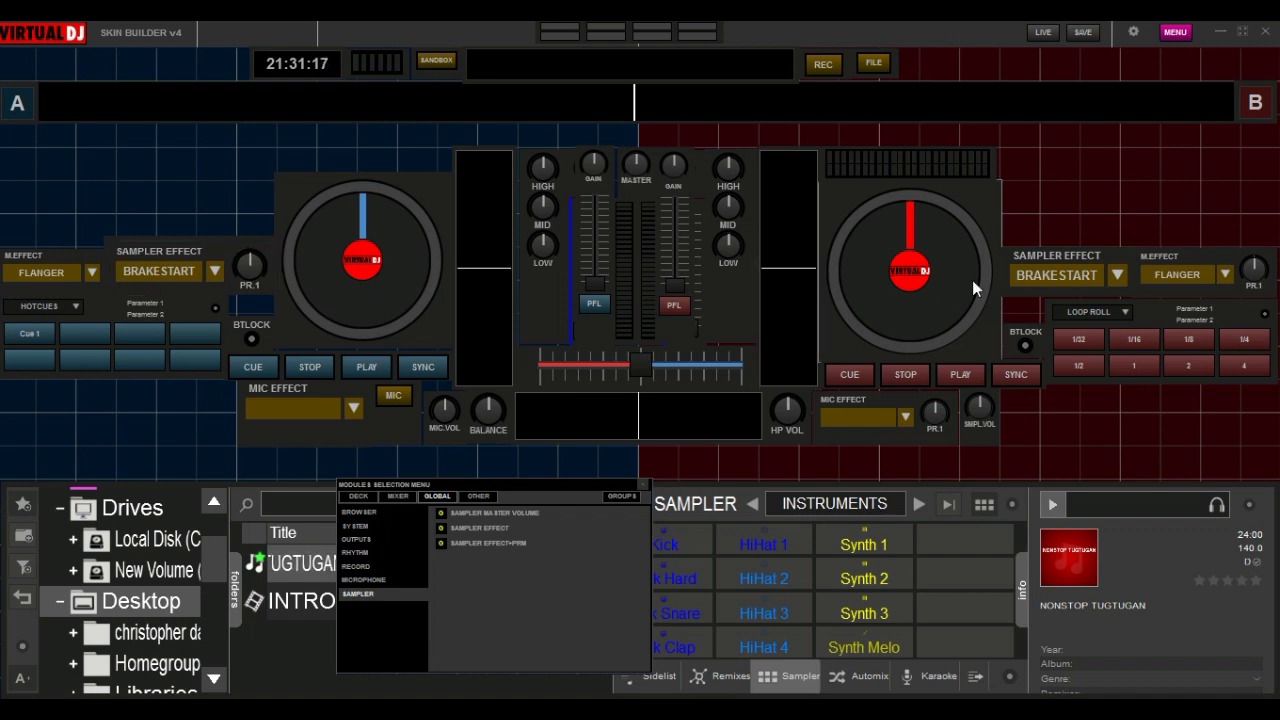
Add the mixer's Master Video Output above deck A's jog wheel and the Video Crossfader beside it, above the mixer.
left_click(355, 526)
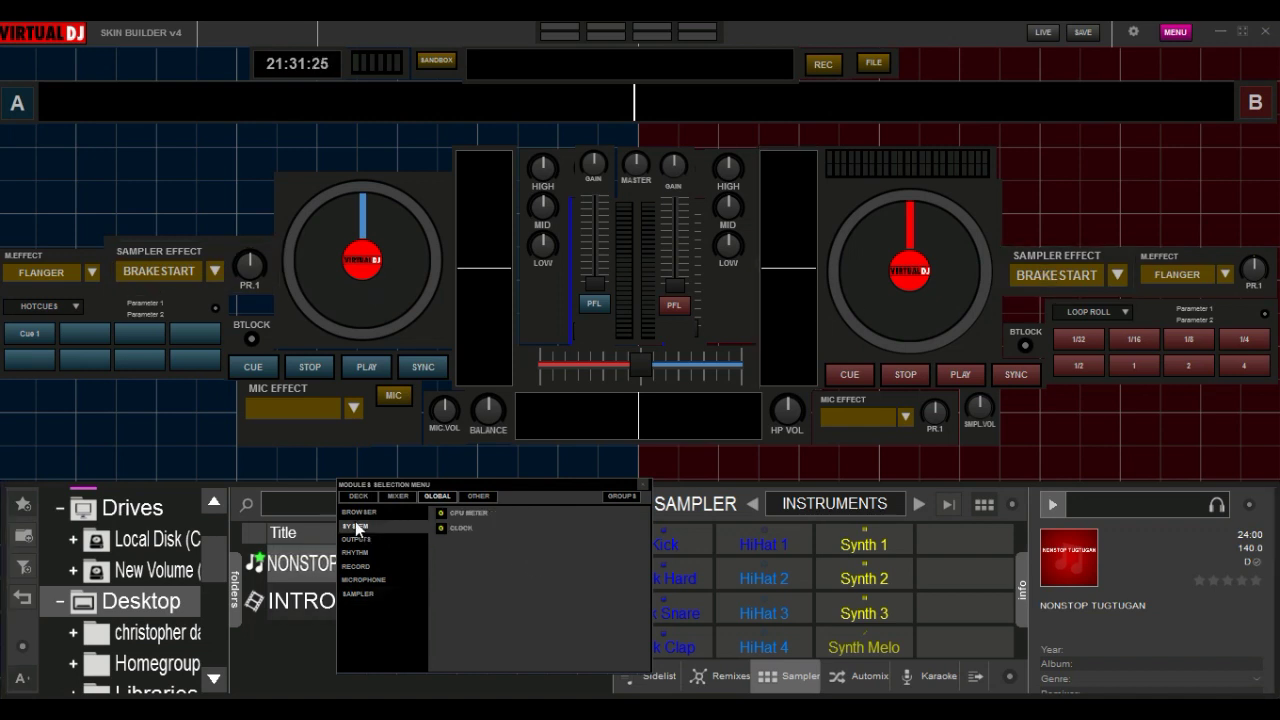
left_click(356, 539)
left_click(353, 554)
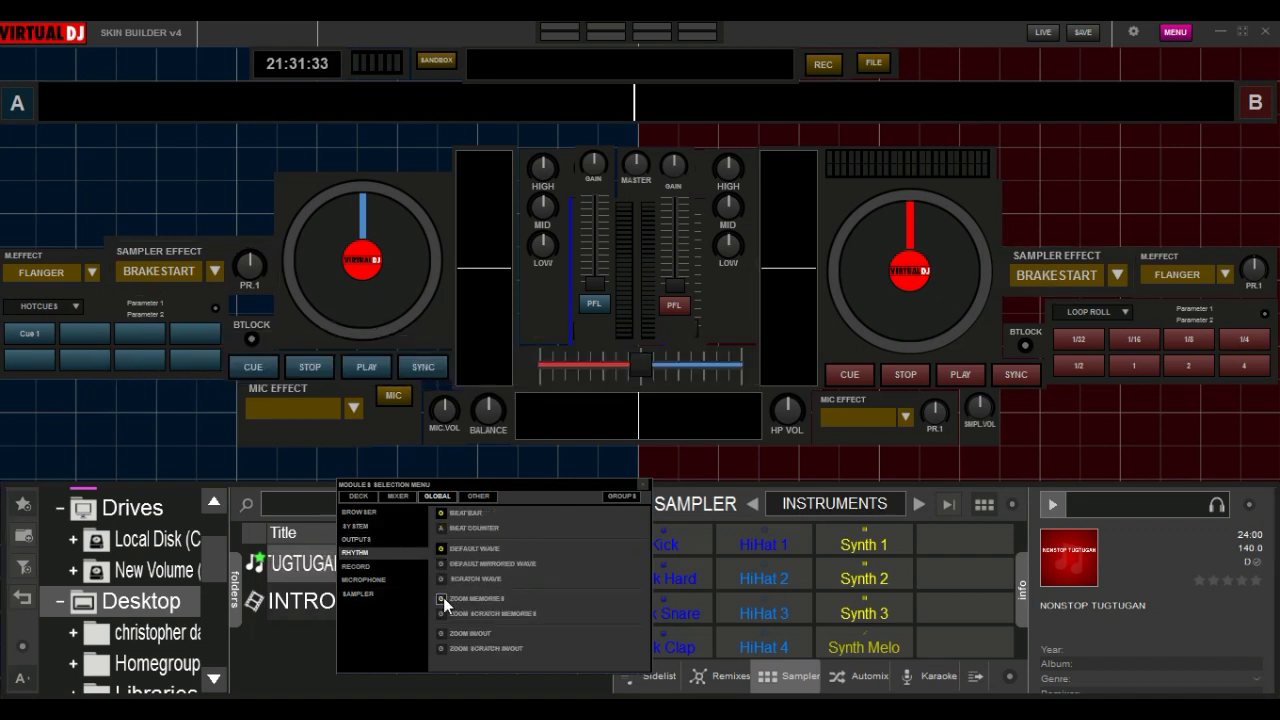
left_click(397, 496)
left_click(366, 540)
left_click(354, 526)
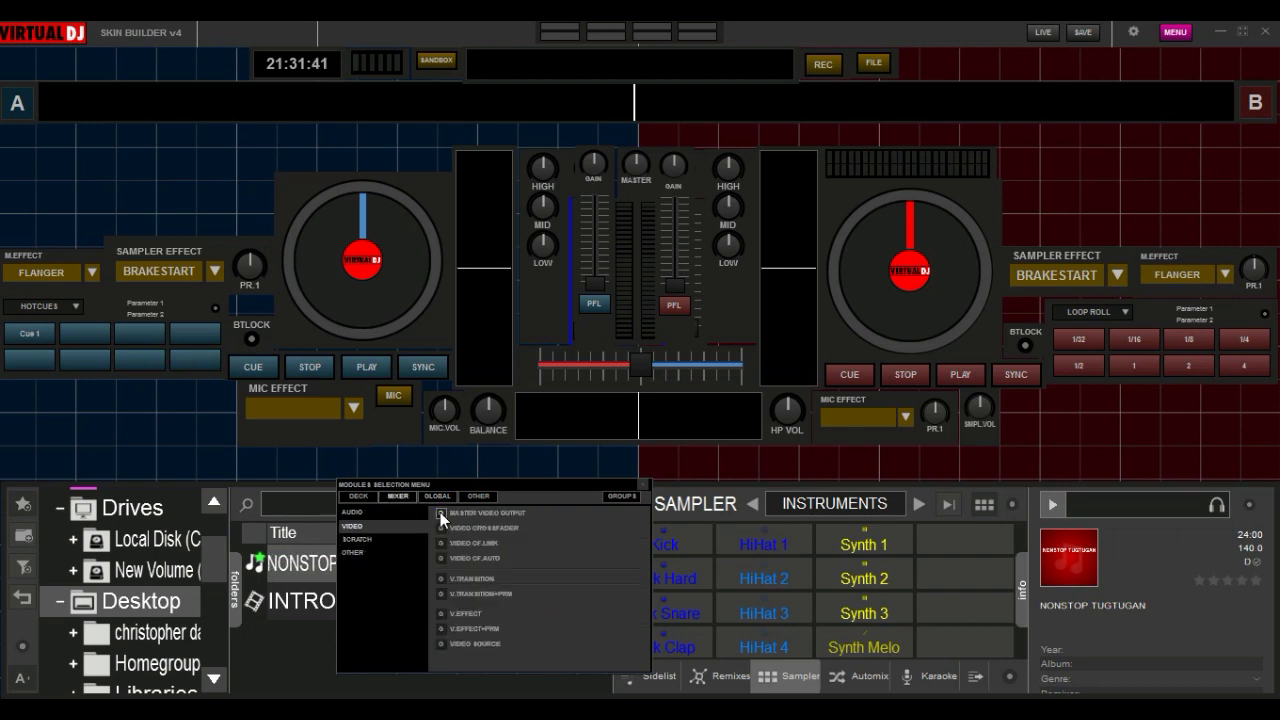
left_click(440, 512)
left_click_drag(200, 100, 455, 168)
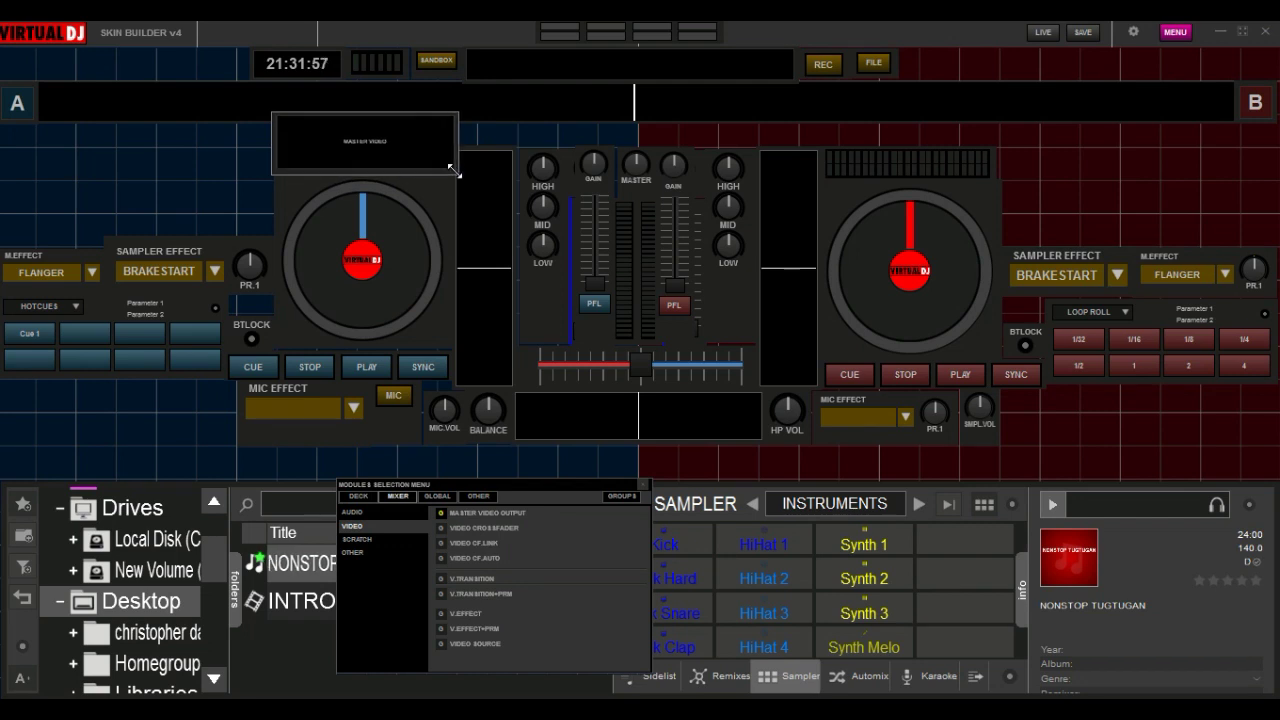
left_click(441, 528)
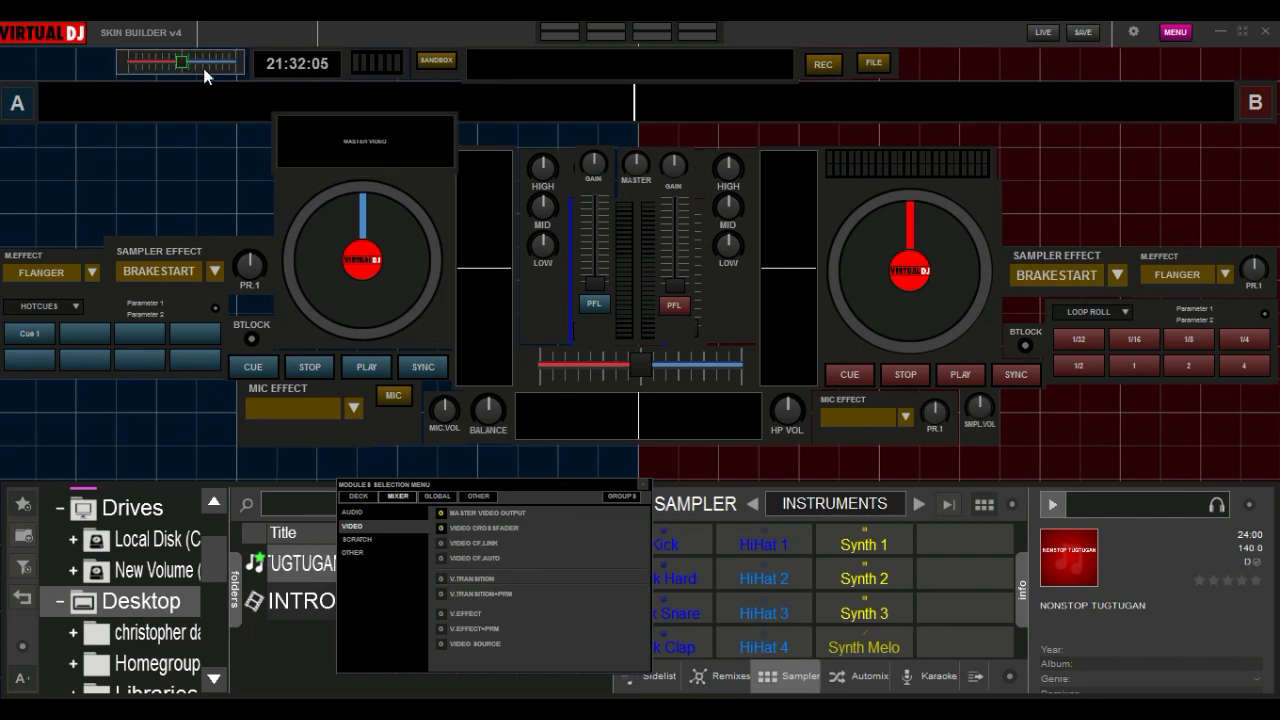
left_click_drag(210, 64, 631, 141)
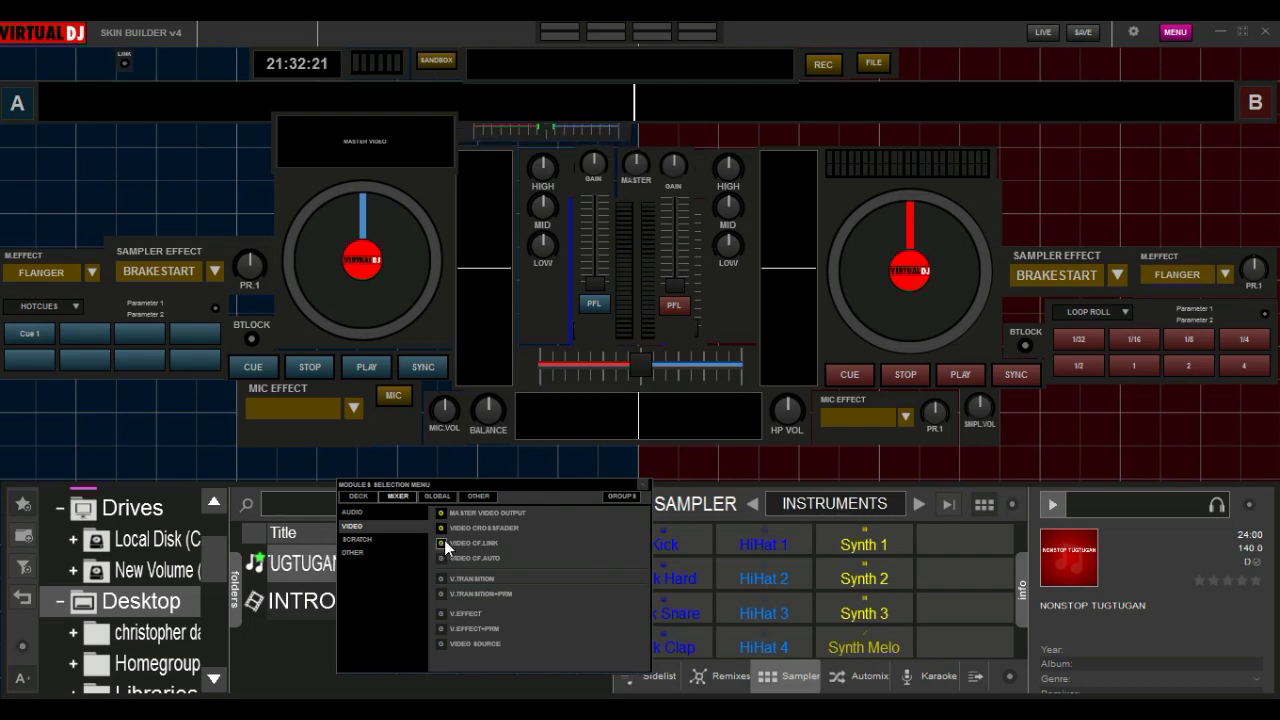
Add the V.Transition module above deck A's M.Effect and the V.Transition+PRM module above deck B's M.Effect.
left_click(441, 578)
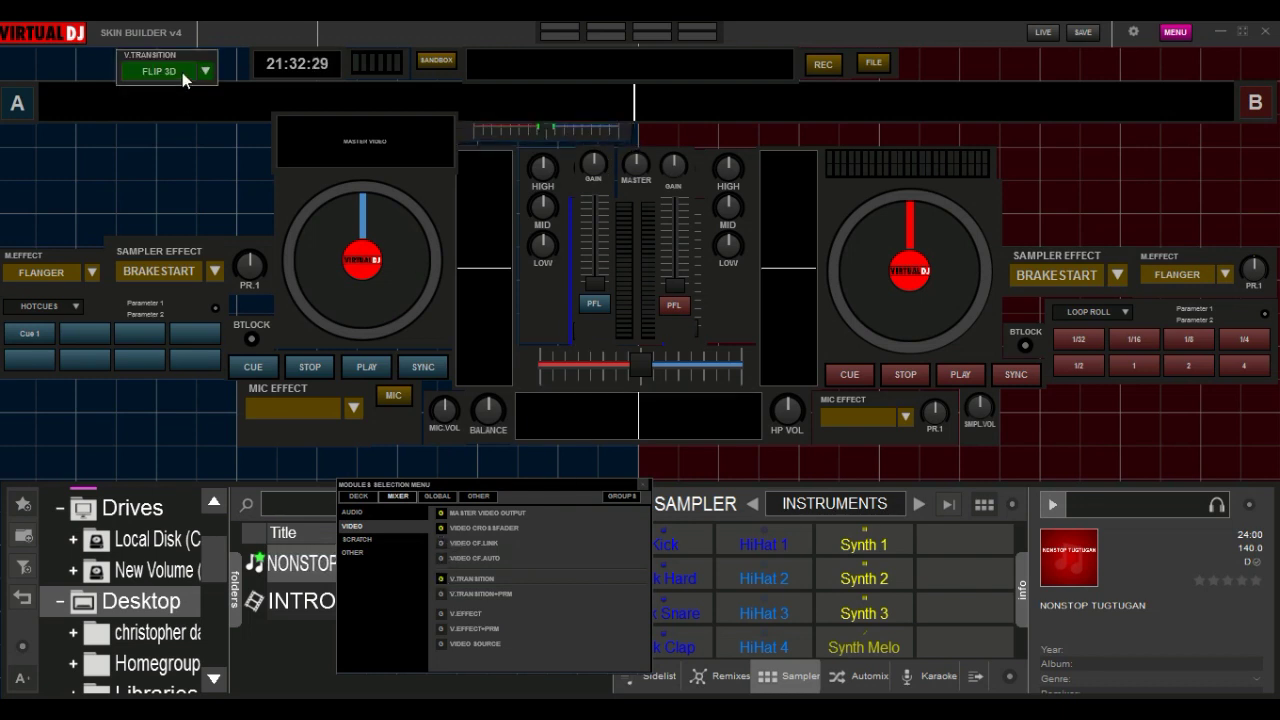
left_click_drag(182, 72, 69, 235)
left_click(441, 593)
left_click_drag(134, 85, 1202, 237)
Add the V.Effect module above deck A's Sampler Effect and the V.Effect+PRM module above deck B's Sampler Effect.
left_click(441, 613)
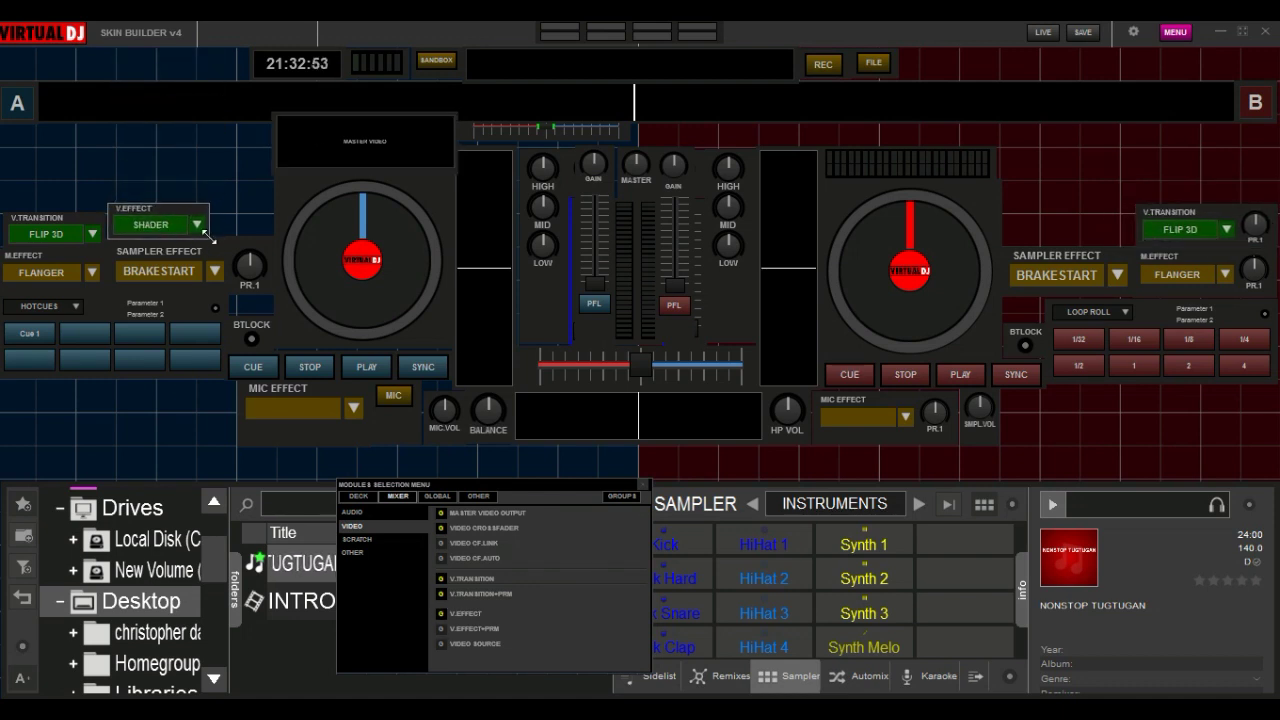
mouse_move(205, 235)
left_mouse_down()
mouse_move(235, 245)
mouse_move(219, 234)
left_mouse_up()
left_click(441, 628)
left_click_drag(186, 78, 1066, 236)
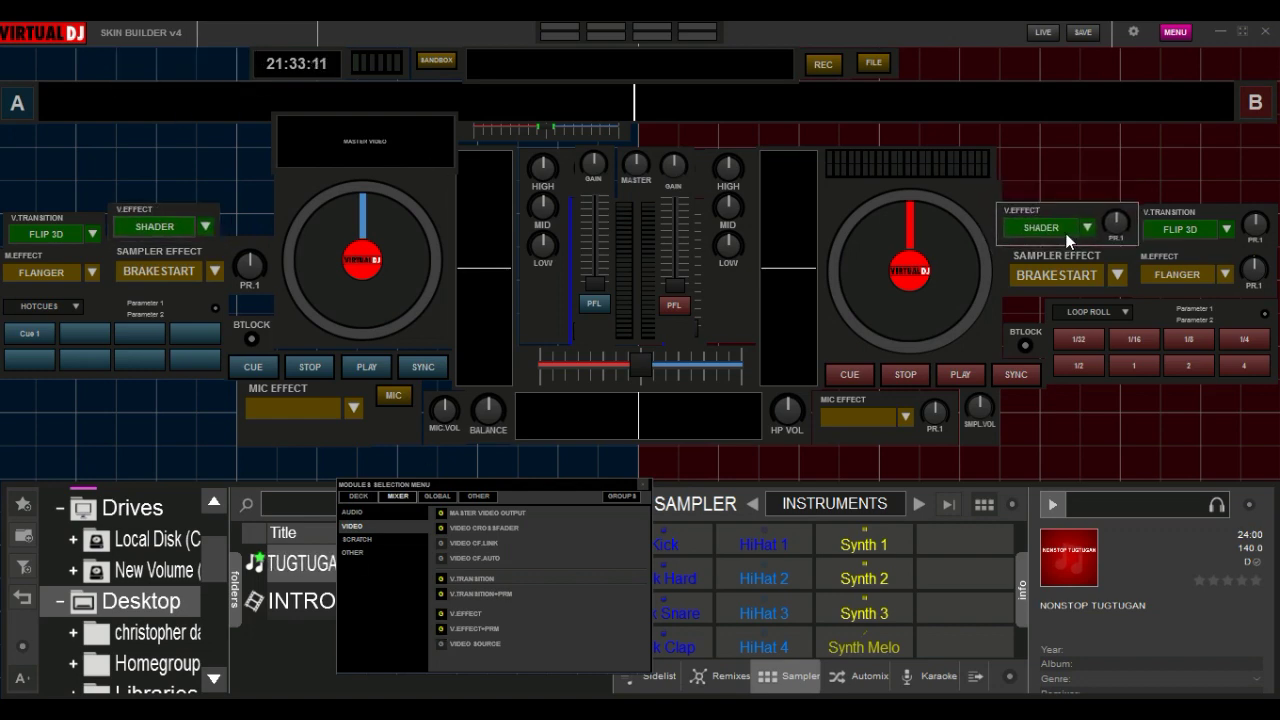
Enter live mode and test the Brake Start sampler effect and the Shader video effect with deck A playing.
left_click(1045, 33)
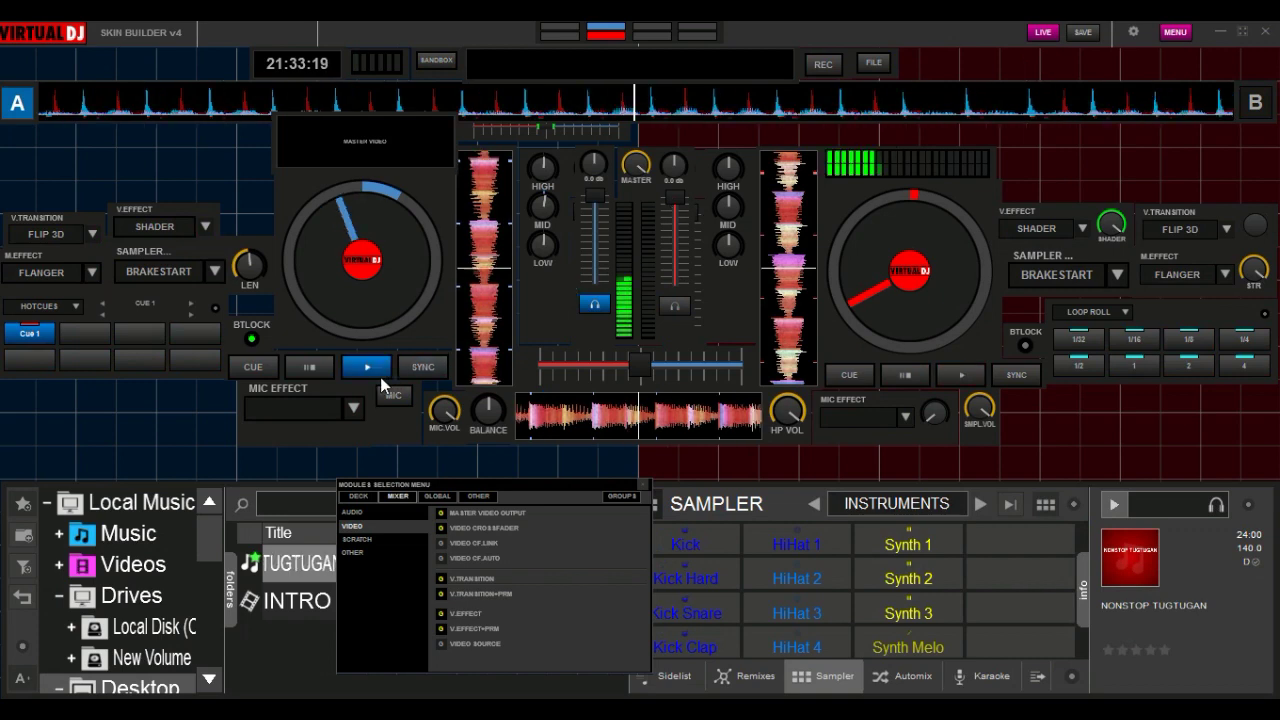
left_click(159, 270)
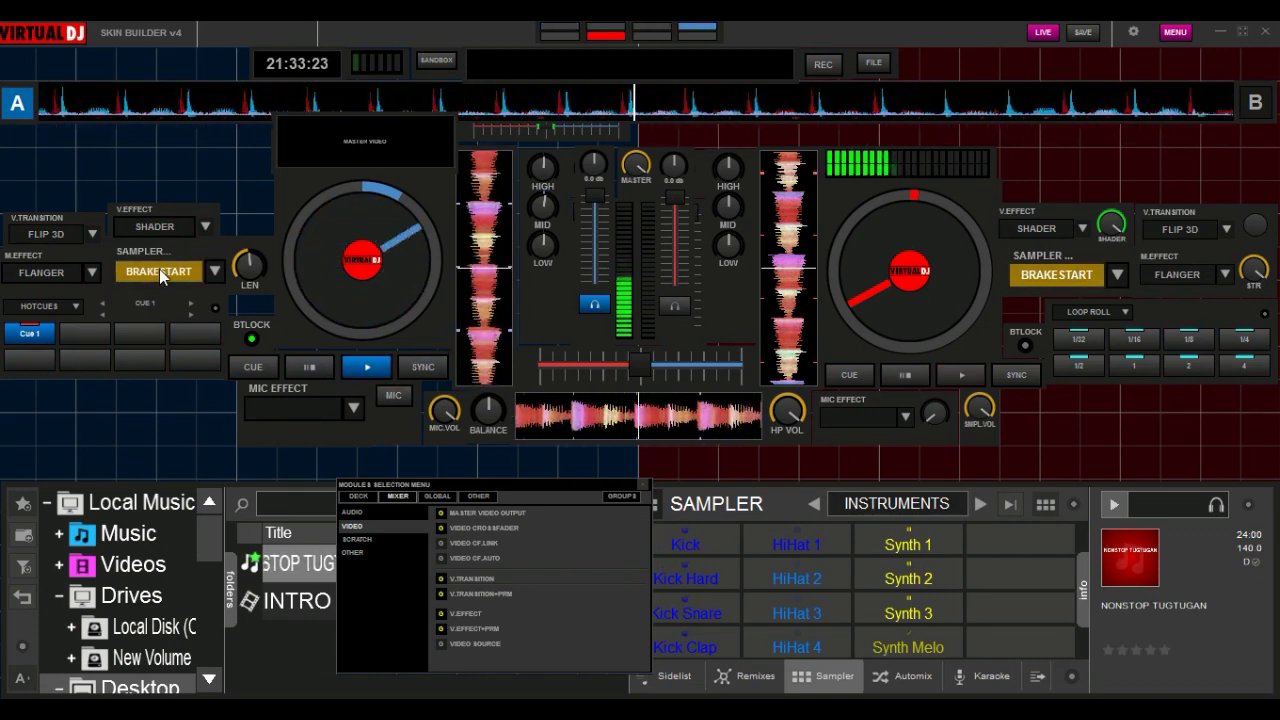
left_click(156, 229)
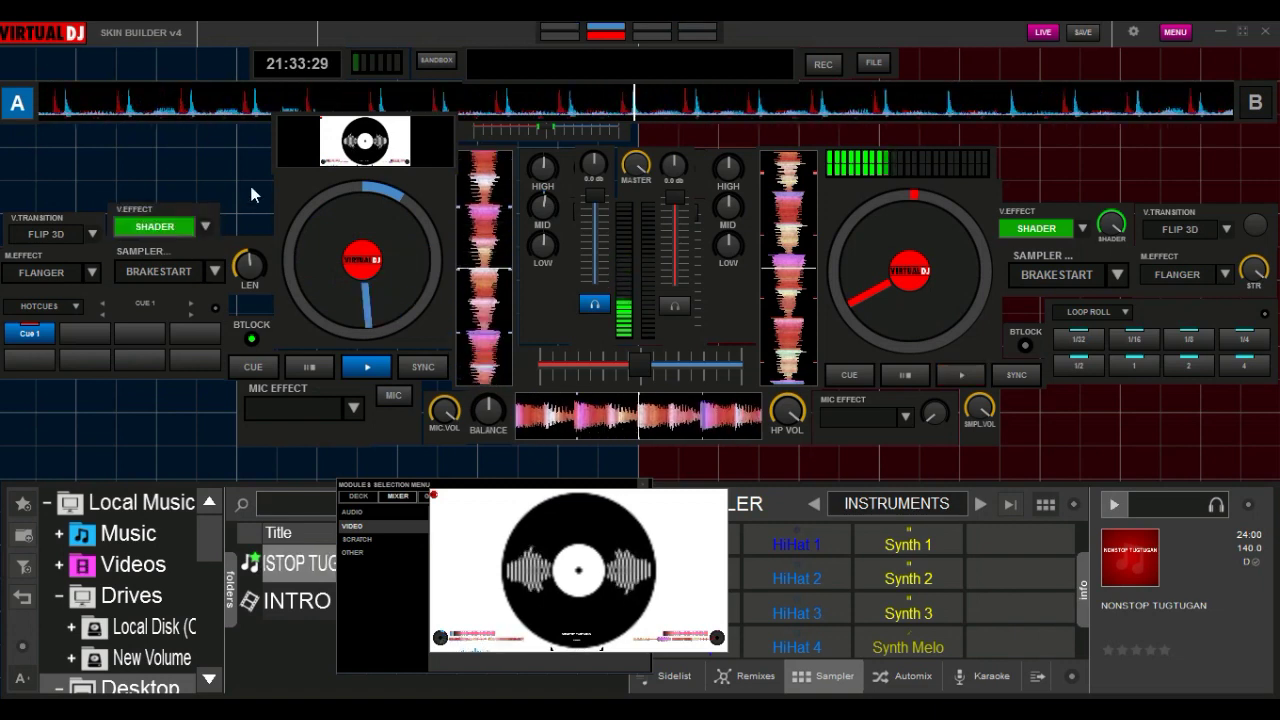
Select Slideshow as the master video effect, switch it on and off, and move the video window off the module list.
left_click(204, 228)
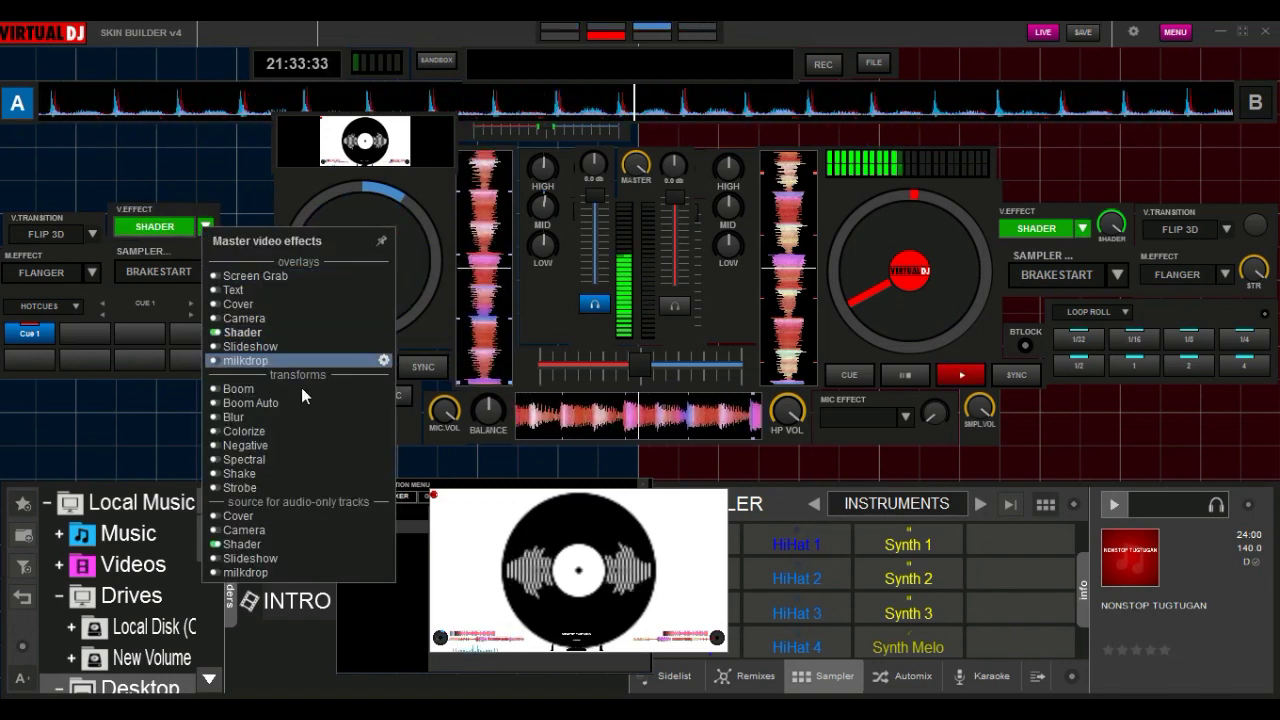
left_click(240, 346)
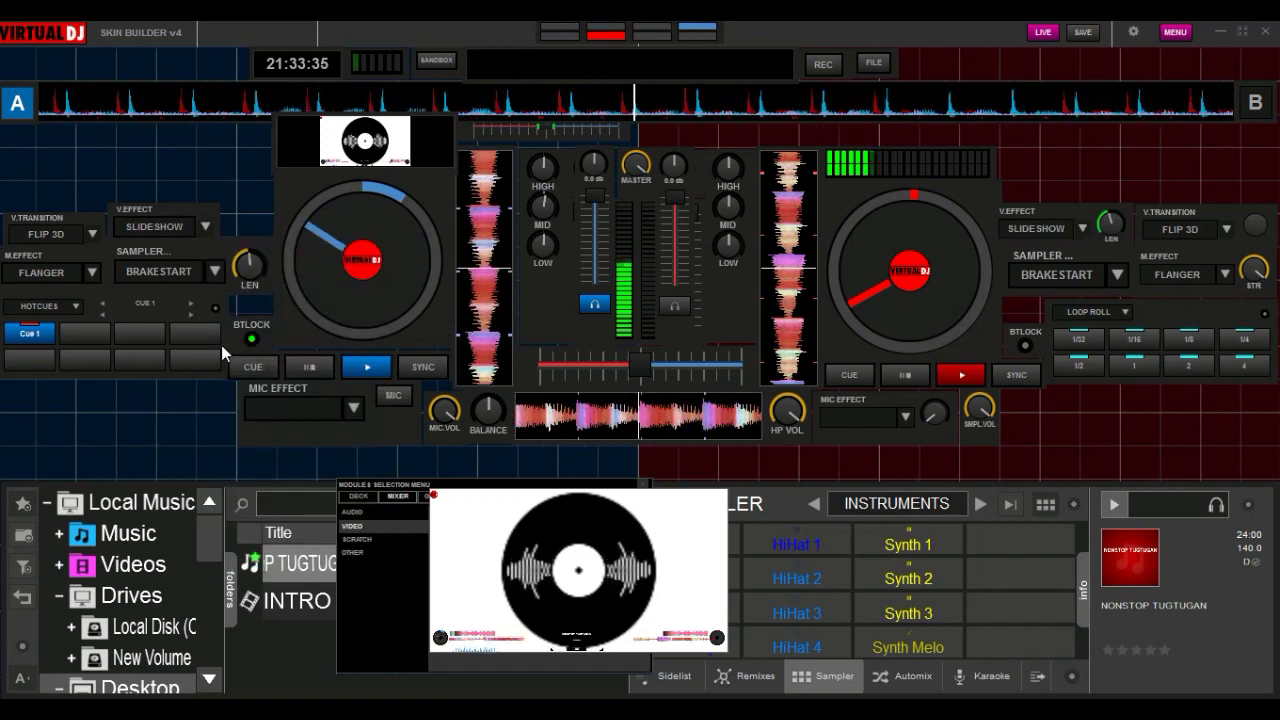
left_click(180, 228)
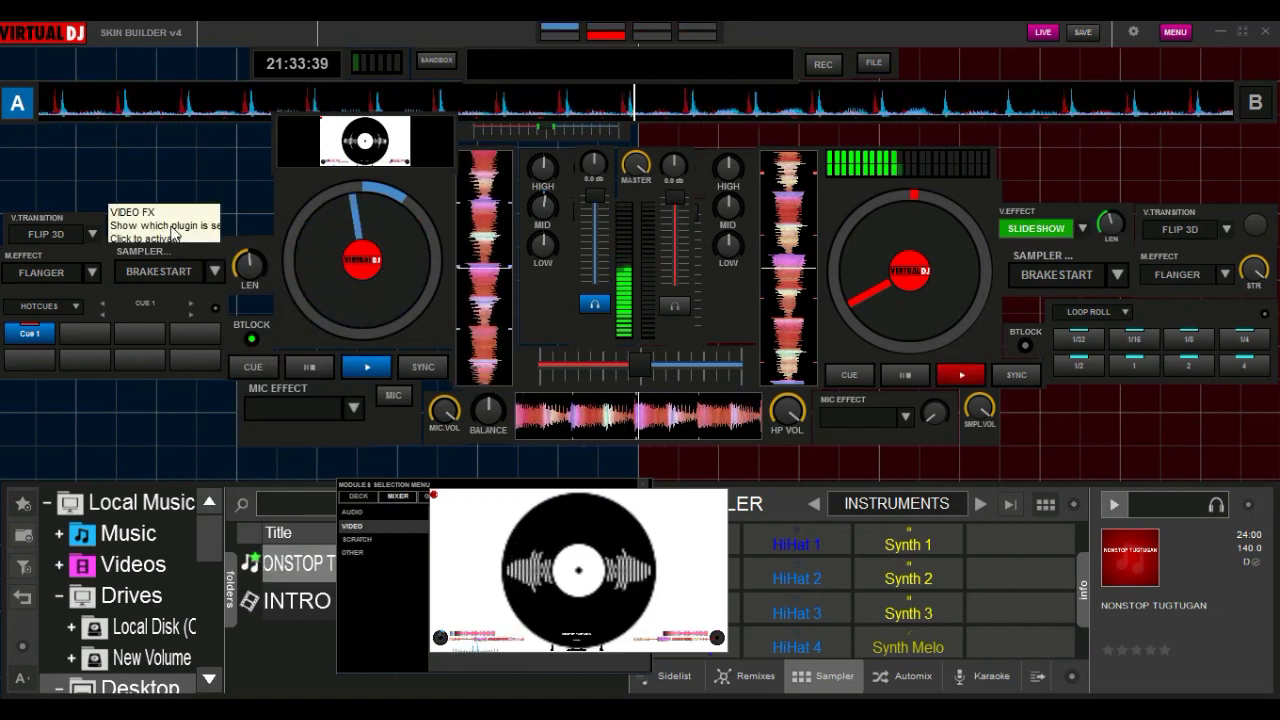
left_click(174, 231)
left_click(174, 231)
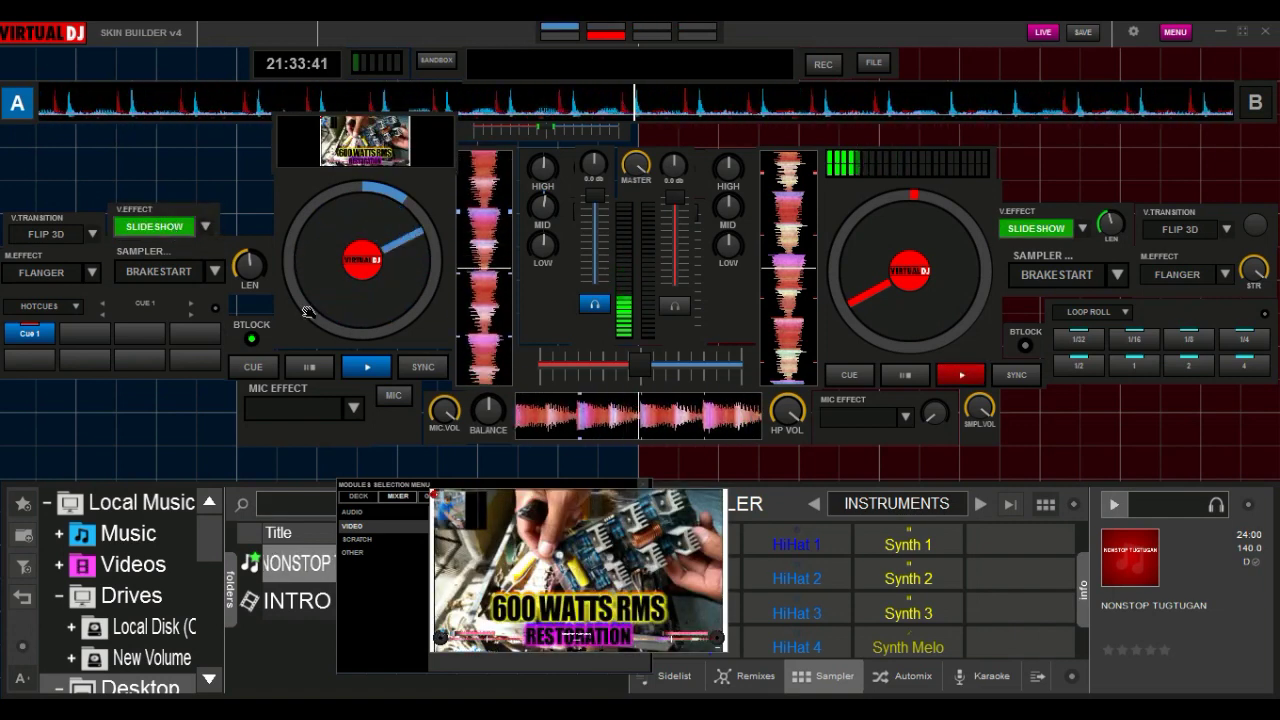
left_click(162, 231)
left_click_drag(571, 592, 658, 605)
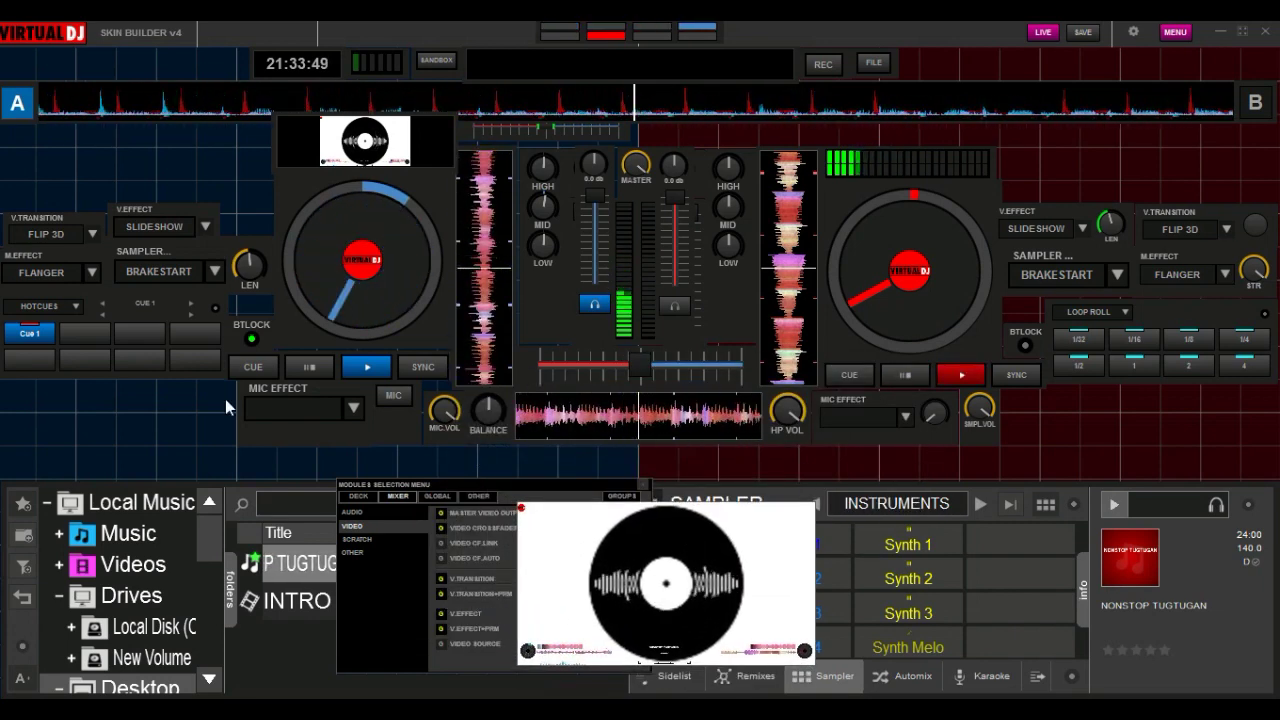
Test the Flip 3D video transition and the Slideshow video effect live.
left_click(57, 238)
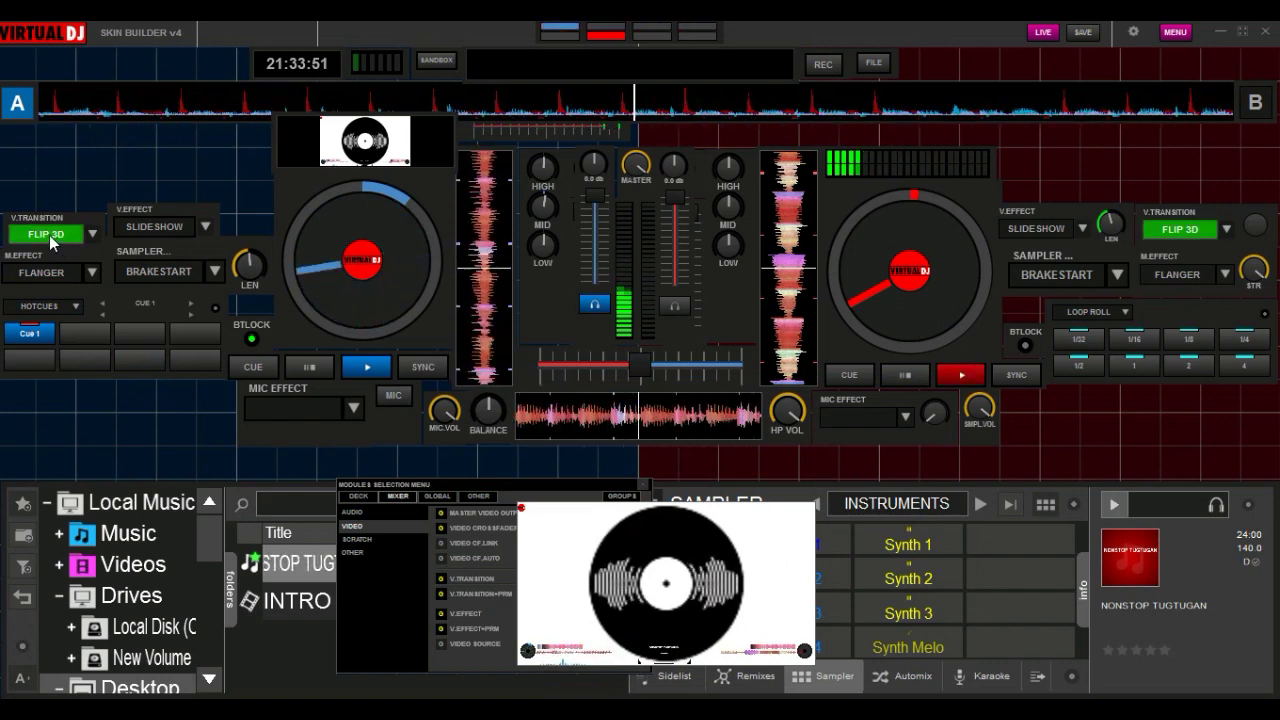
left_click(92, 235)
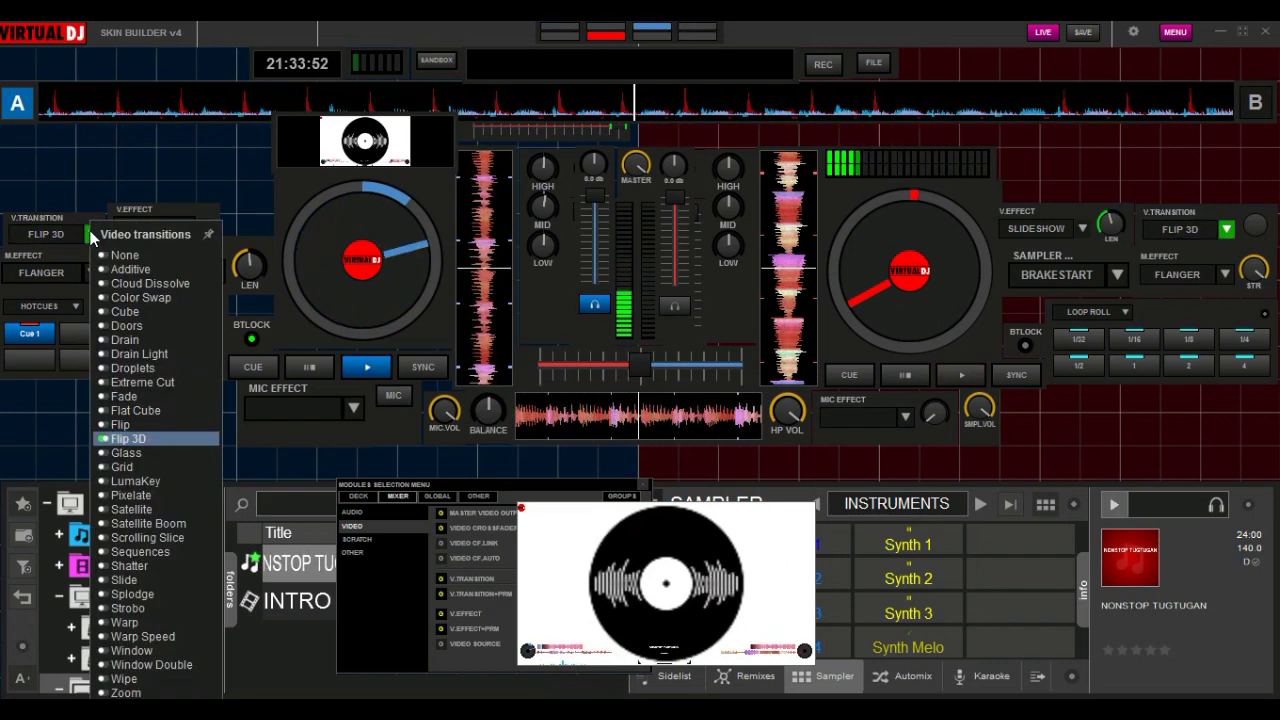
left_click(125, 444)
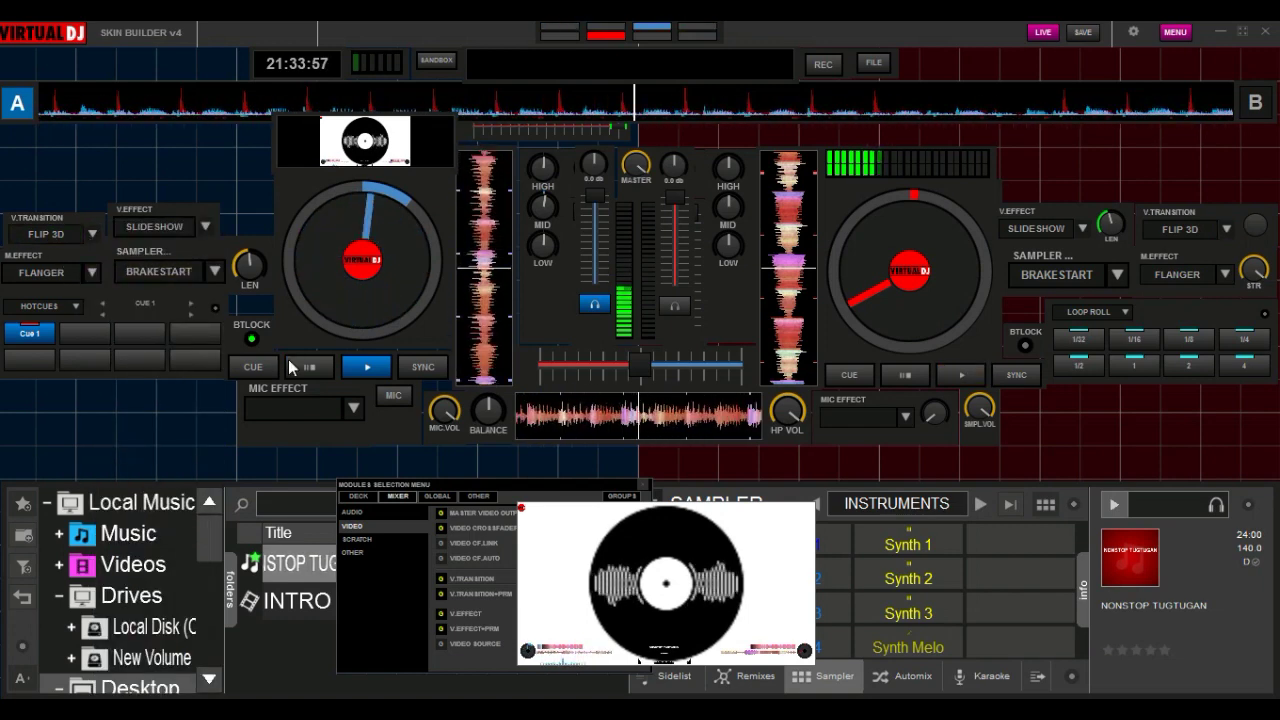
left_click(161, 227)
left_click(161, 226)
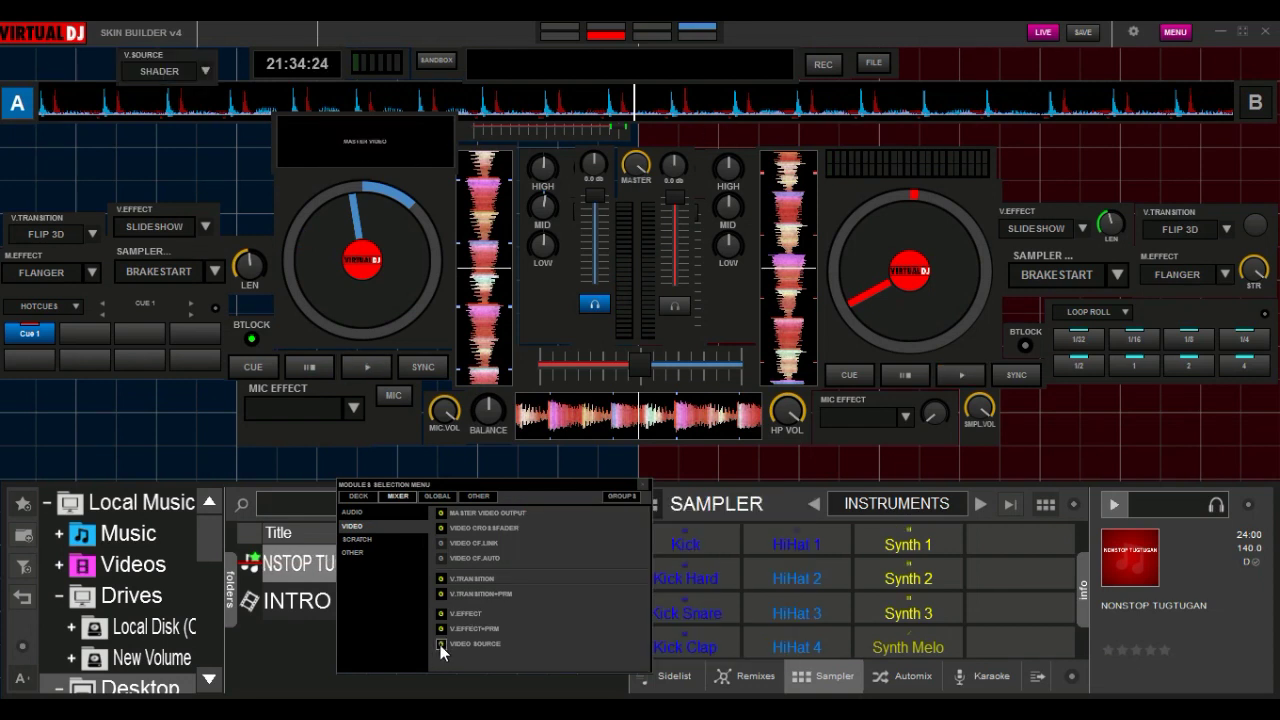
left_click(357, 539)
left_click(355, 552)
left_click(354, 527)
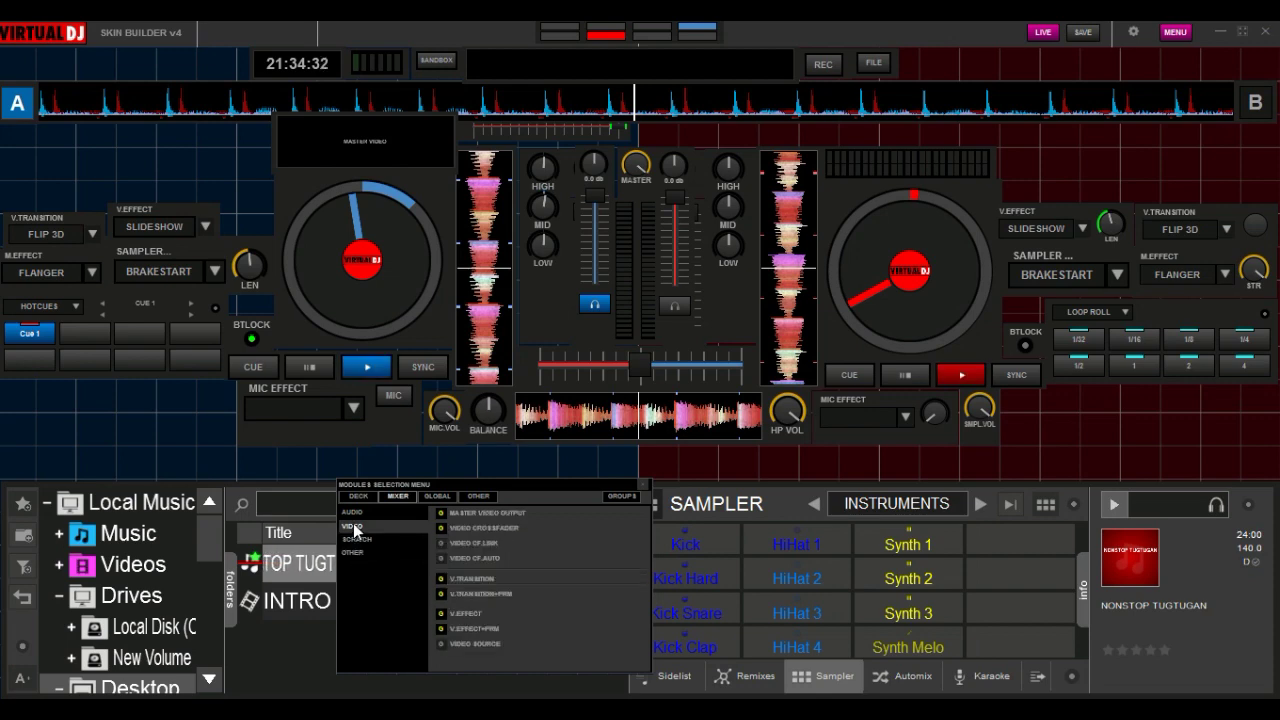
Leave live mode and add the video crossfader Link module beside deck A's jog wheel and the Auto module beside deck B's.
left_click(1040, 31)
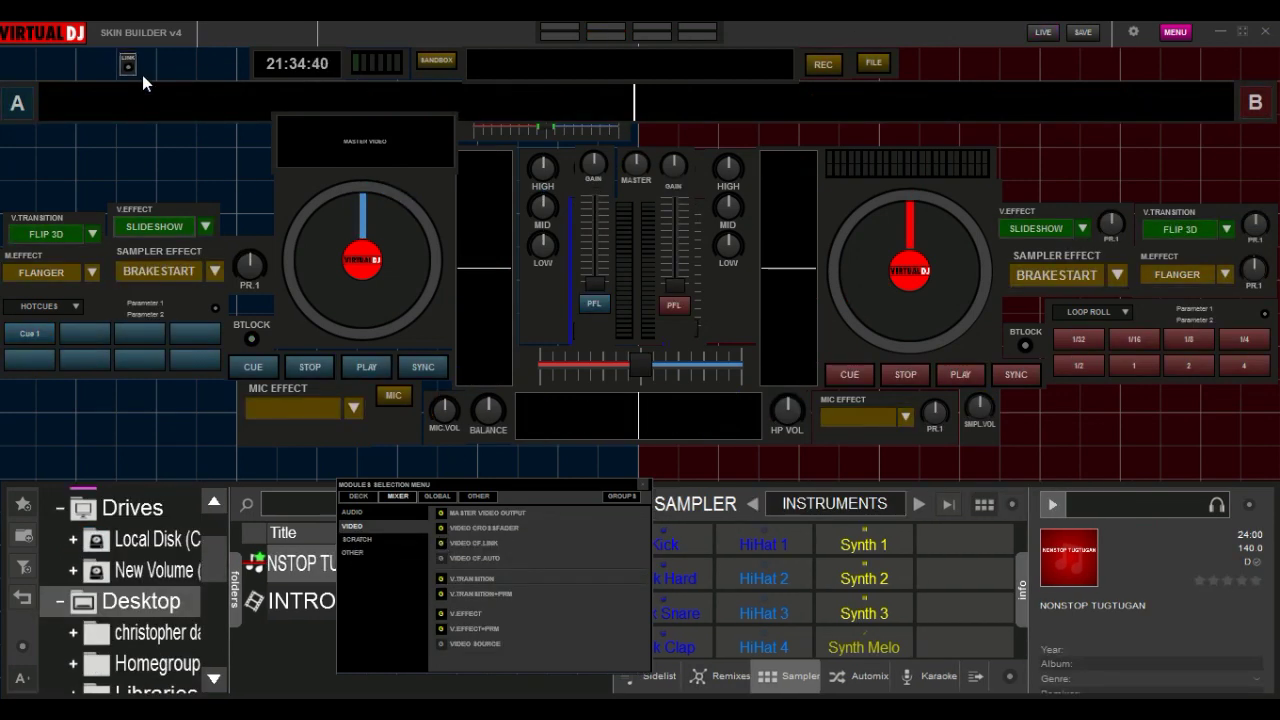
left_click(443, 559)
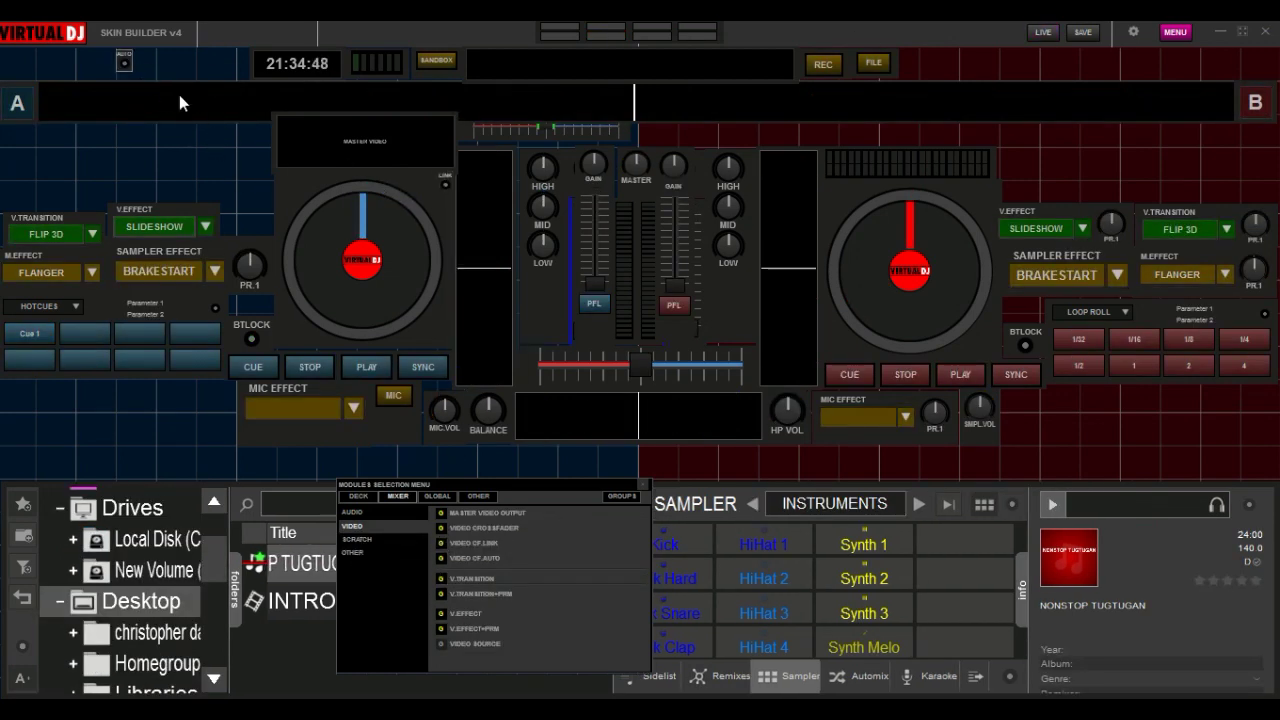
left_click_drag(127, 58, 822, 199)
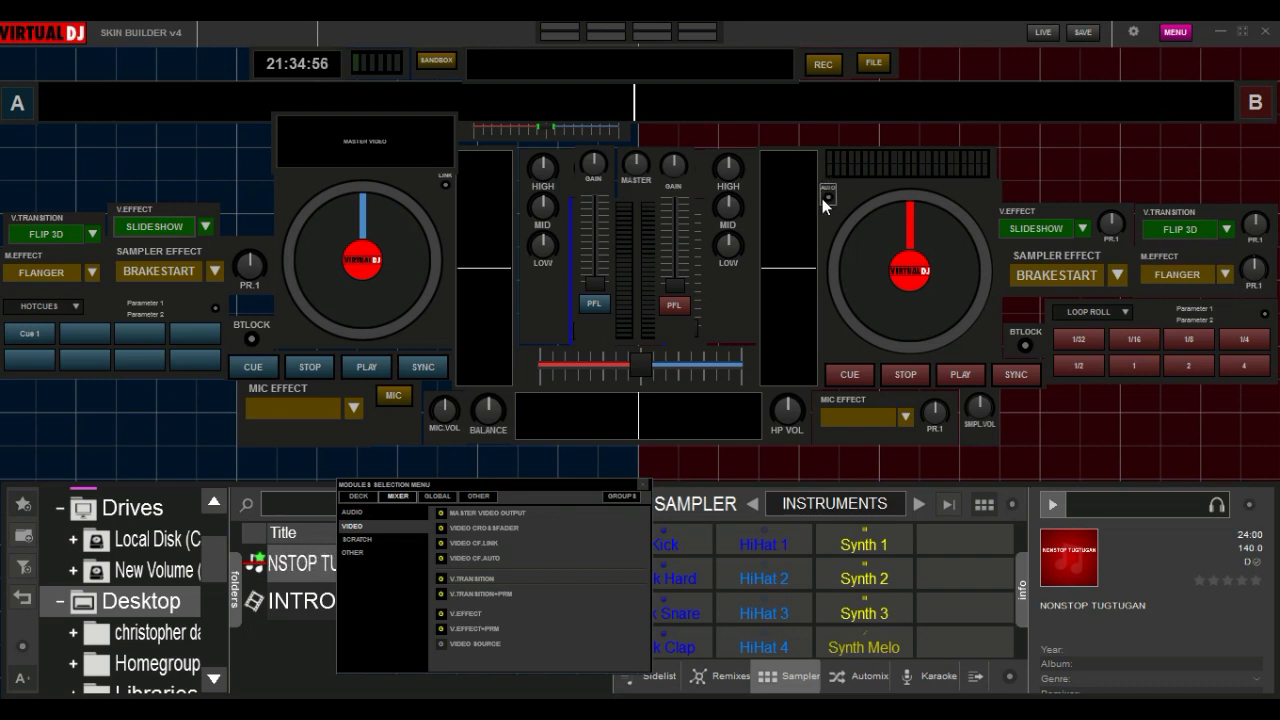
Raise deck B's level meter and jog wheel slightly, and centre the video crossfader above the mixer.
left_click(875, 164)
left_click_drag(876, 165, 874, 139)
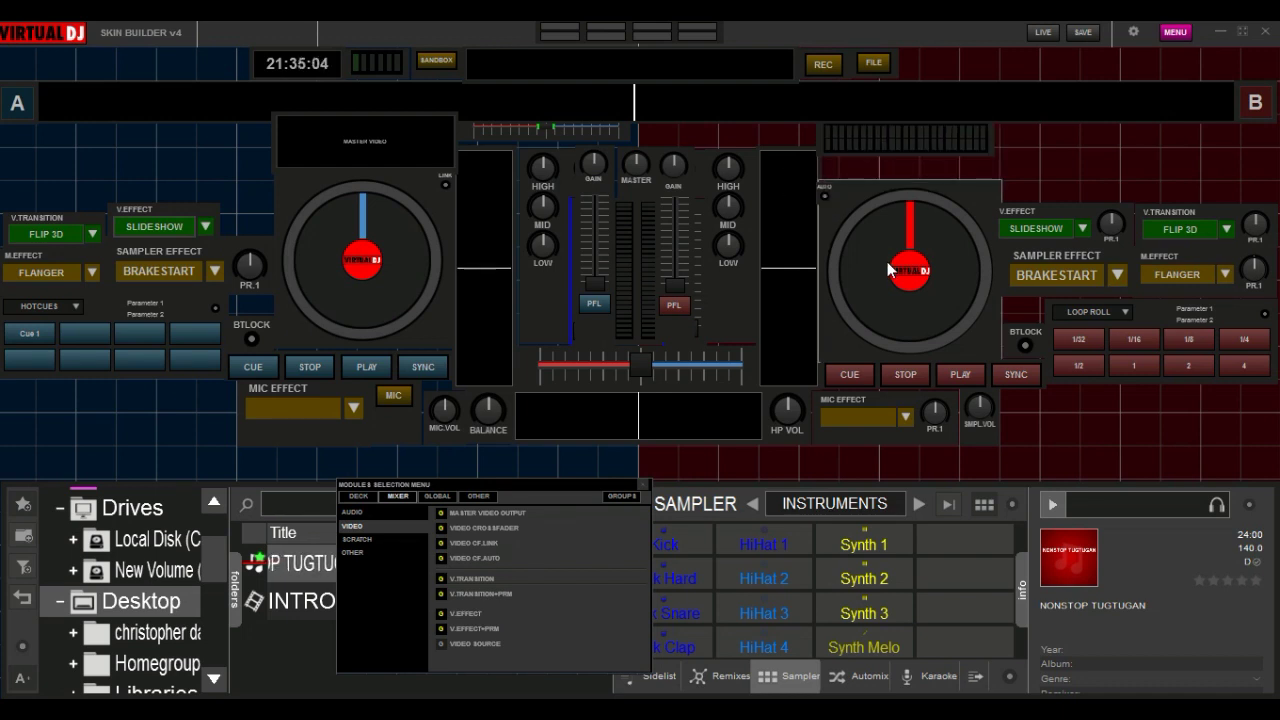
left_click_drag(886, 260, 887, 239)
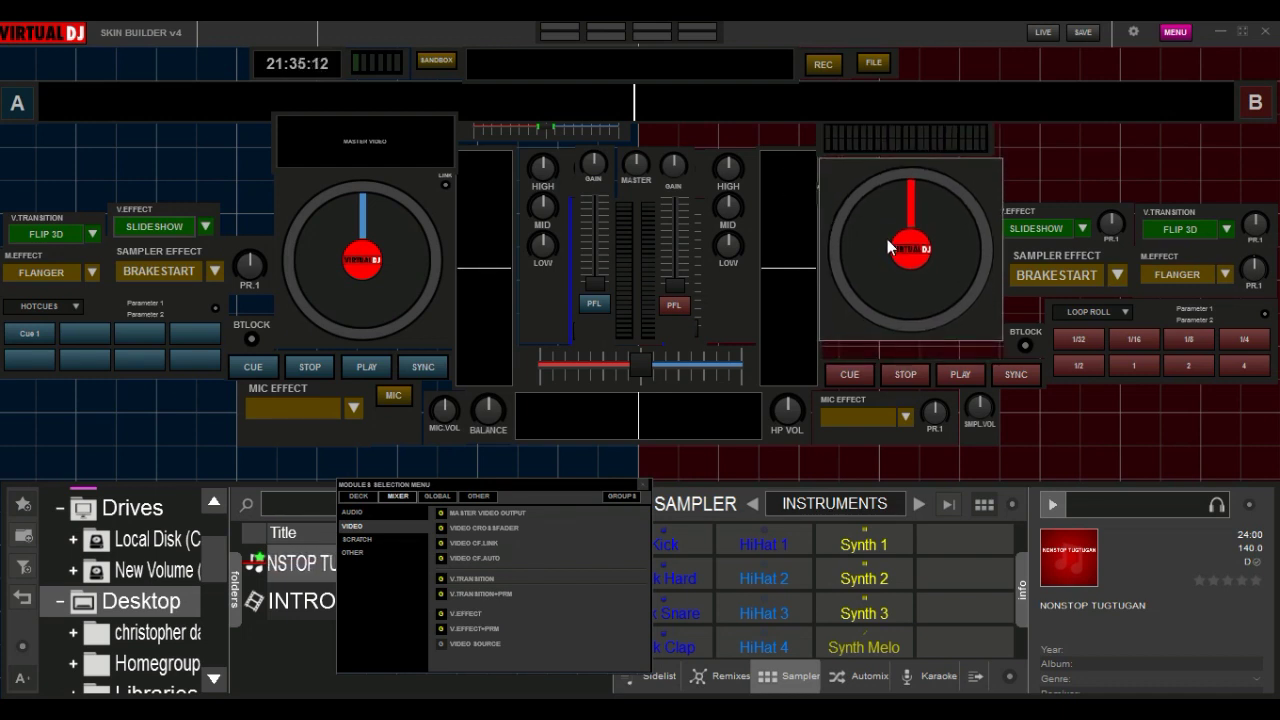
left_click(392, 368)
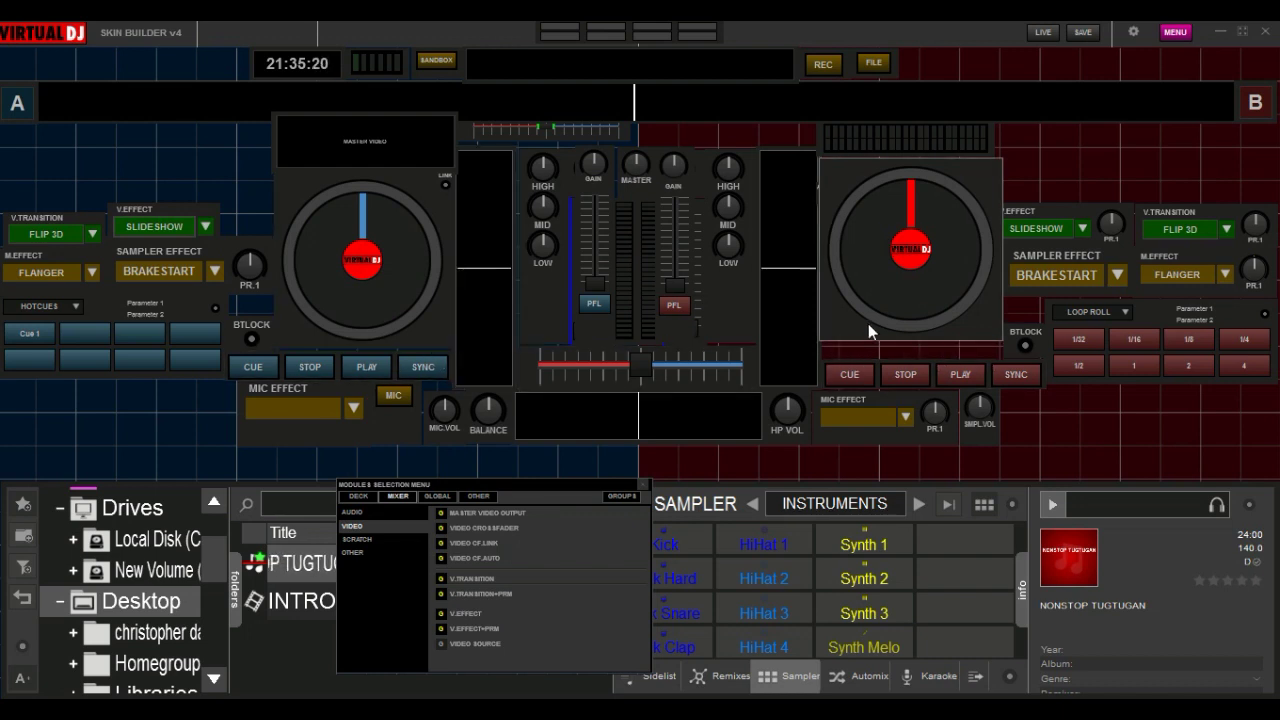
left_click_drag(868, 303, 868, 310)
left_click_drag(891, 144, 891, 152)
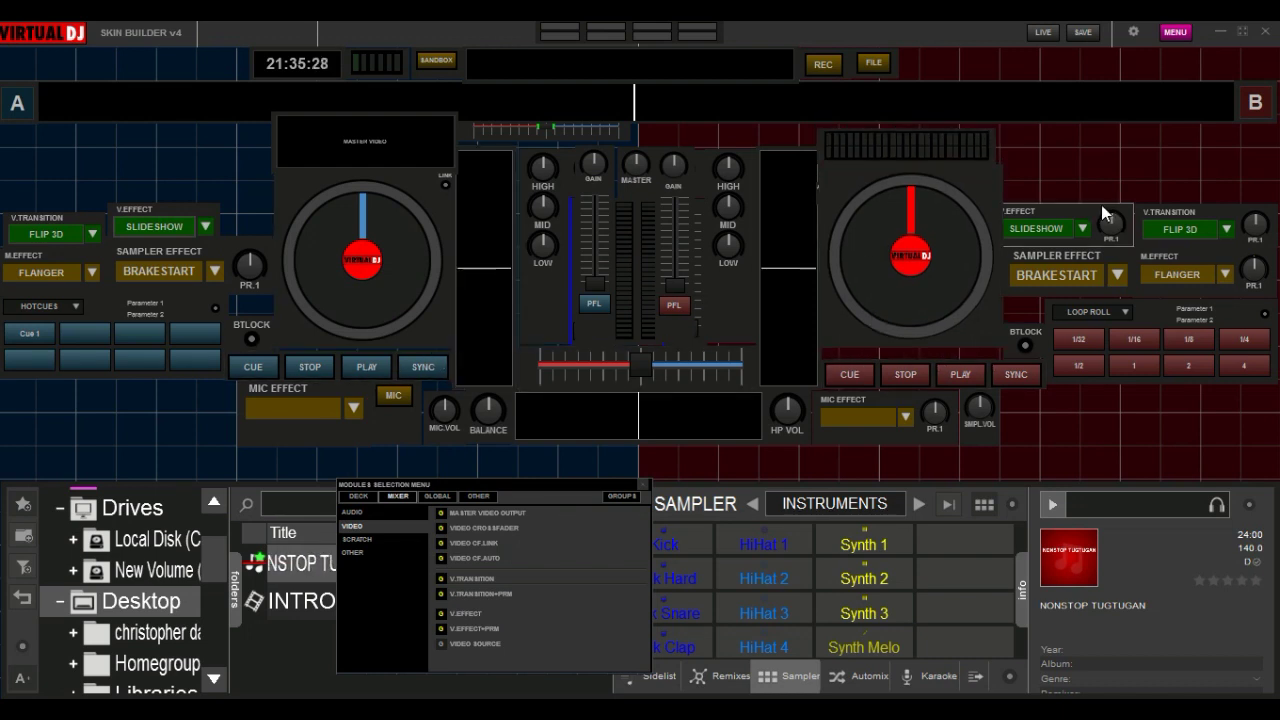
left_click_drag(572, 139, 628, 142)
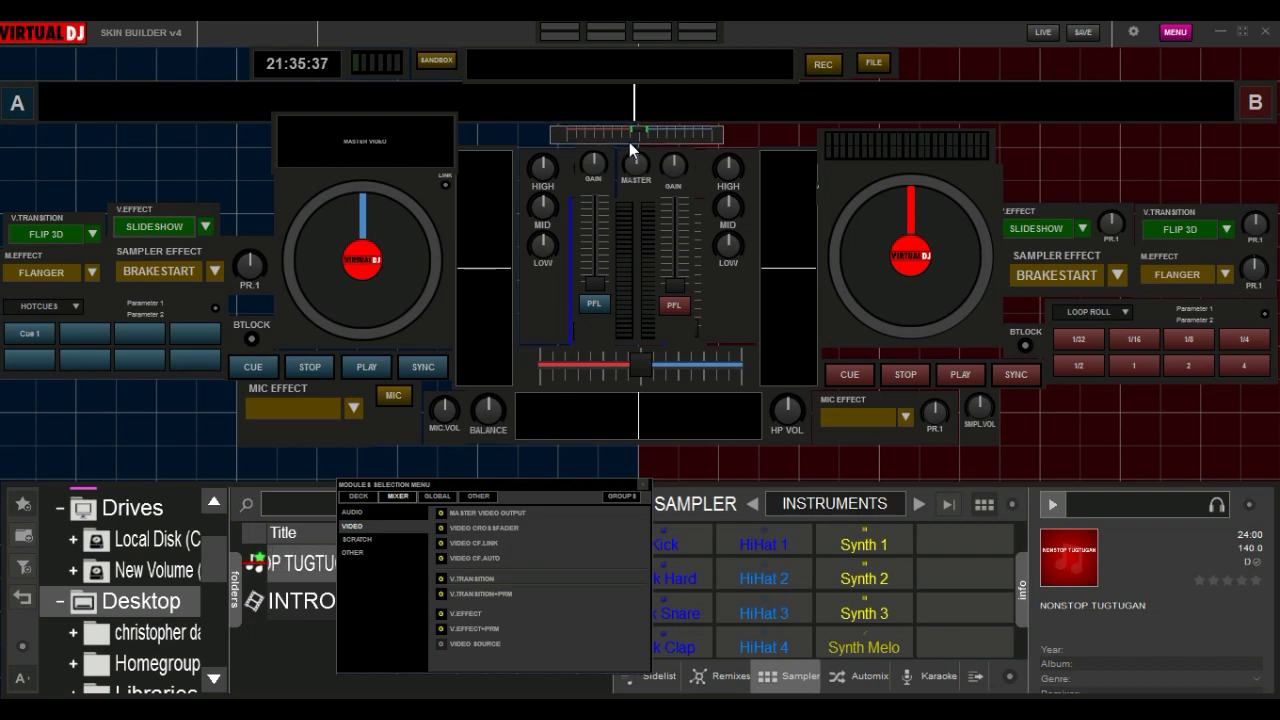
Add the Gain module for both decks and place the knobs below the equalizers.
left_click(352, 512)
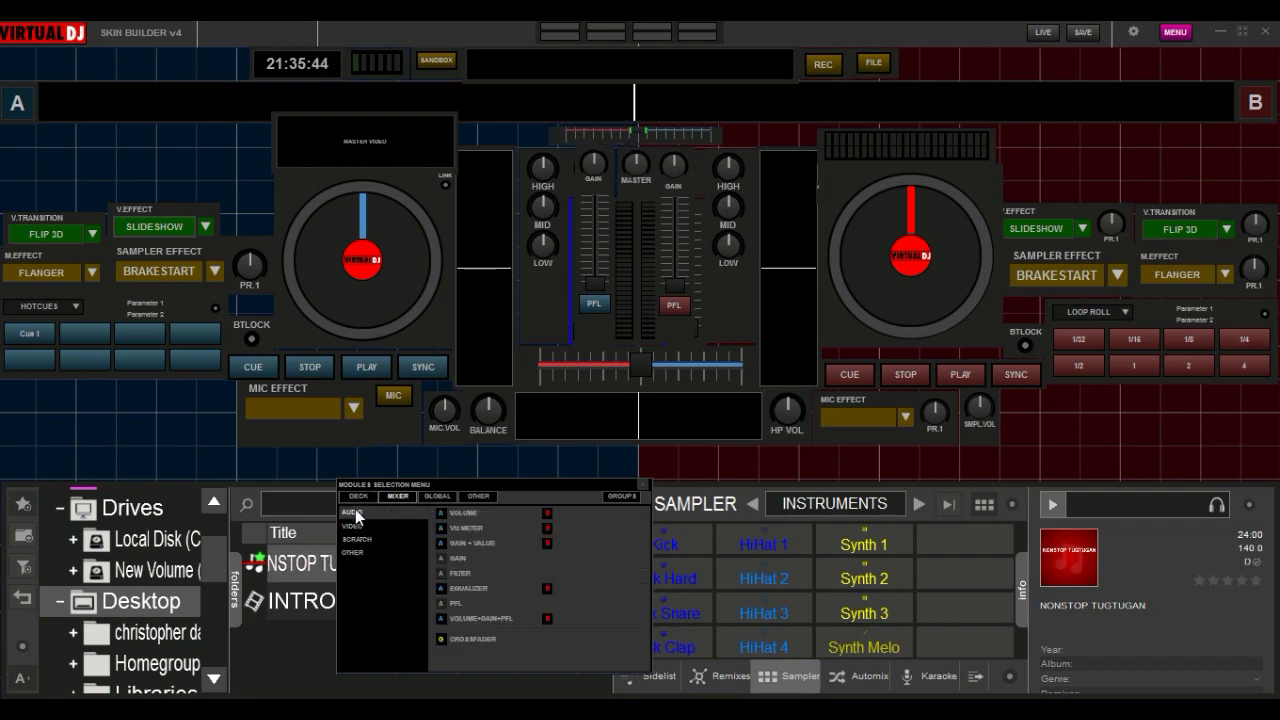
left_click(441, 557)
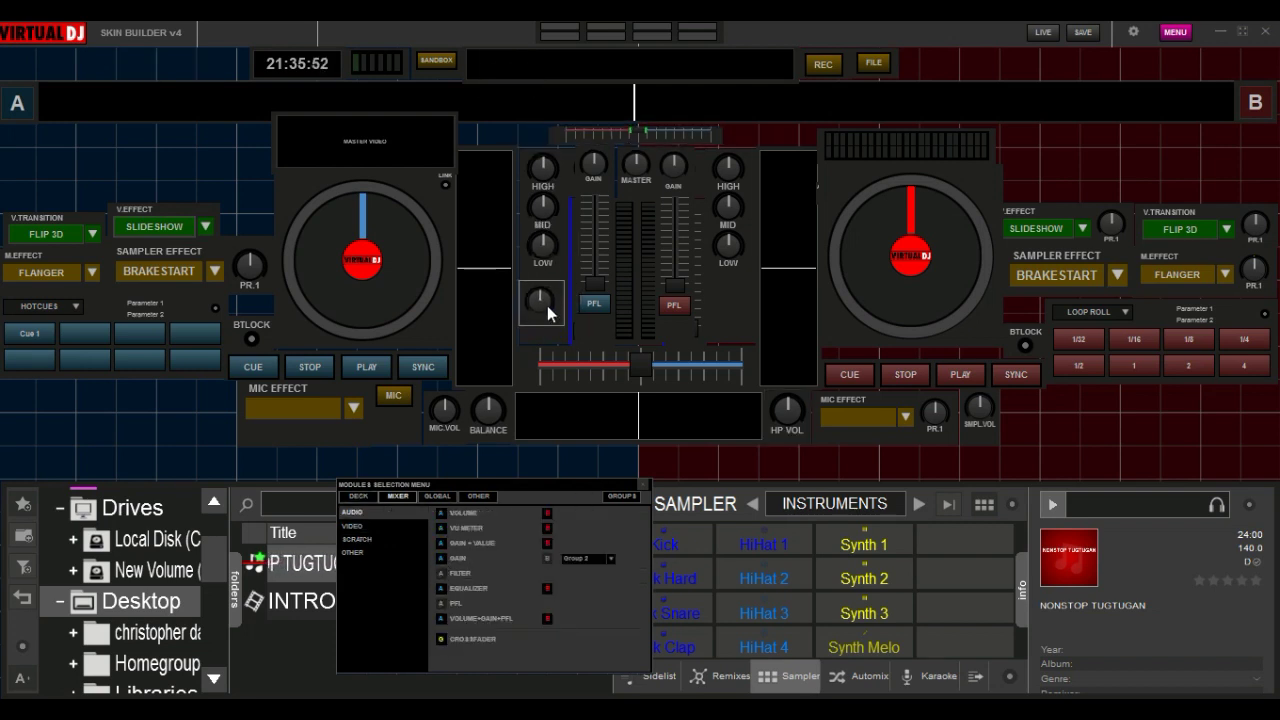
left_click_drag(547, 305, 550, 301)
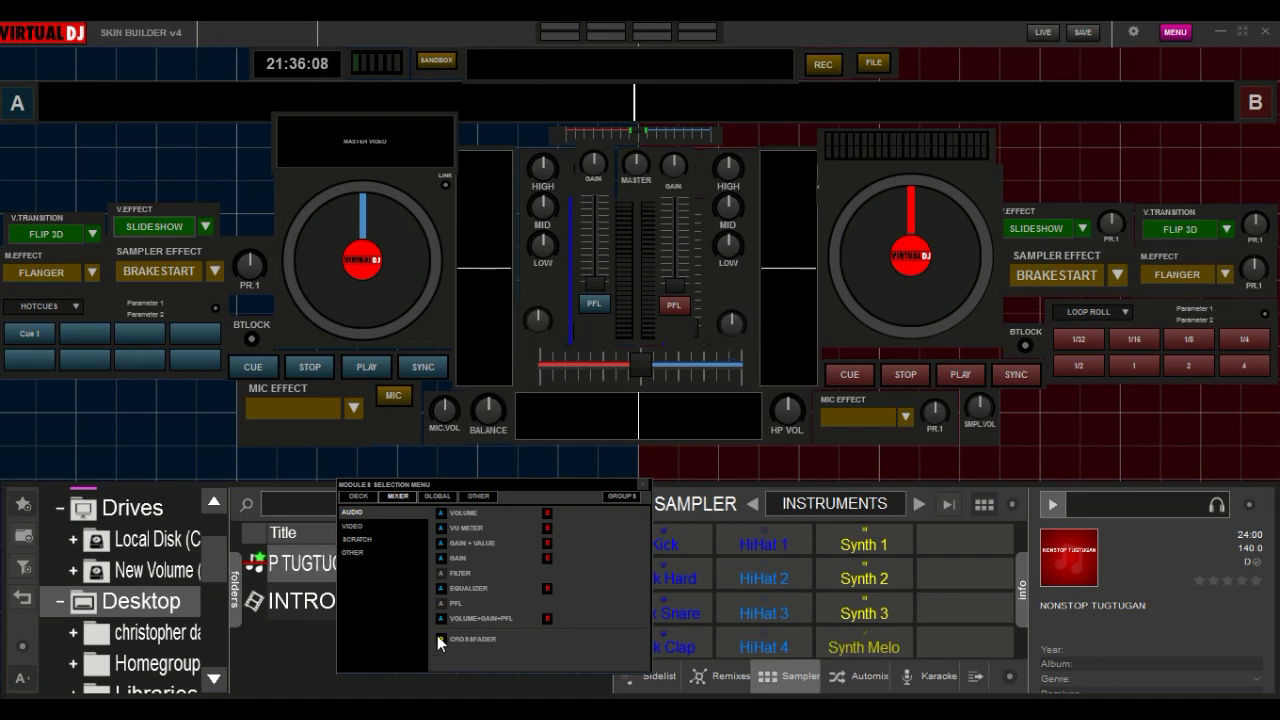
Place the Filter modules for decks A and B below the equalizers, moving both Gain knobs aside to the empty area above deck A's video effects.
left_click(441, 573)
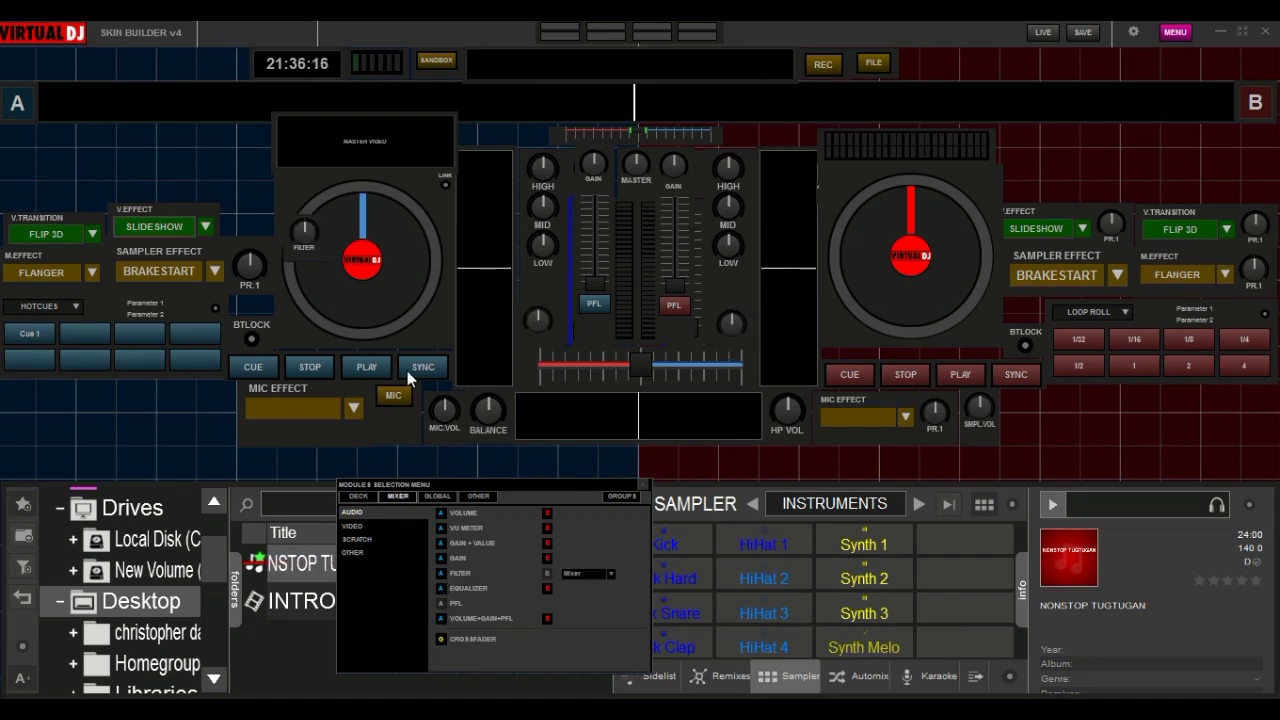
left_click_drag(500, 332, 161, 148)
left_click_drag(529, 286, 538, 314)
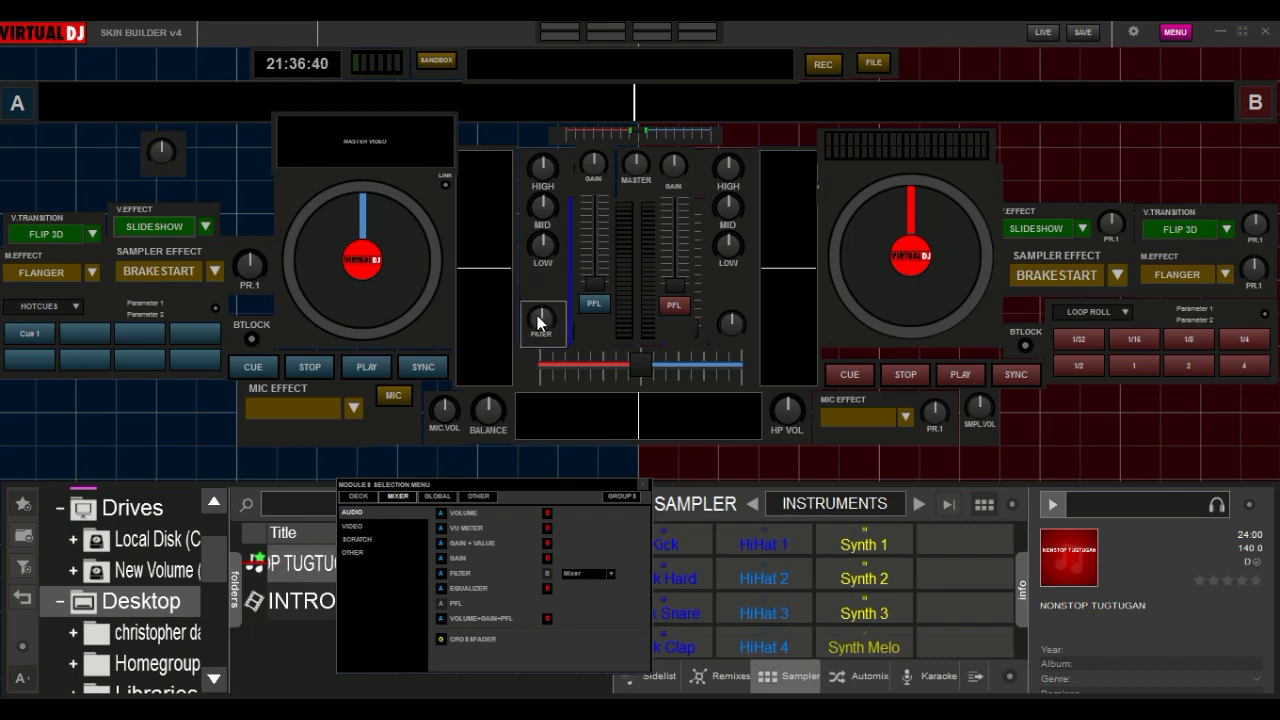
left_click_drag(732, 319, 242, 168)
left_click(547, 575)
left_click_drag(137, 85, 724, 334)
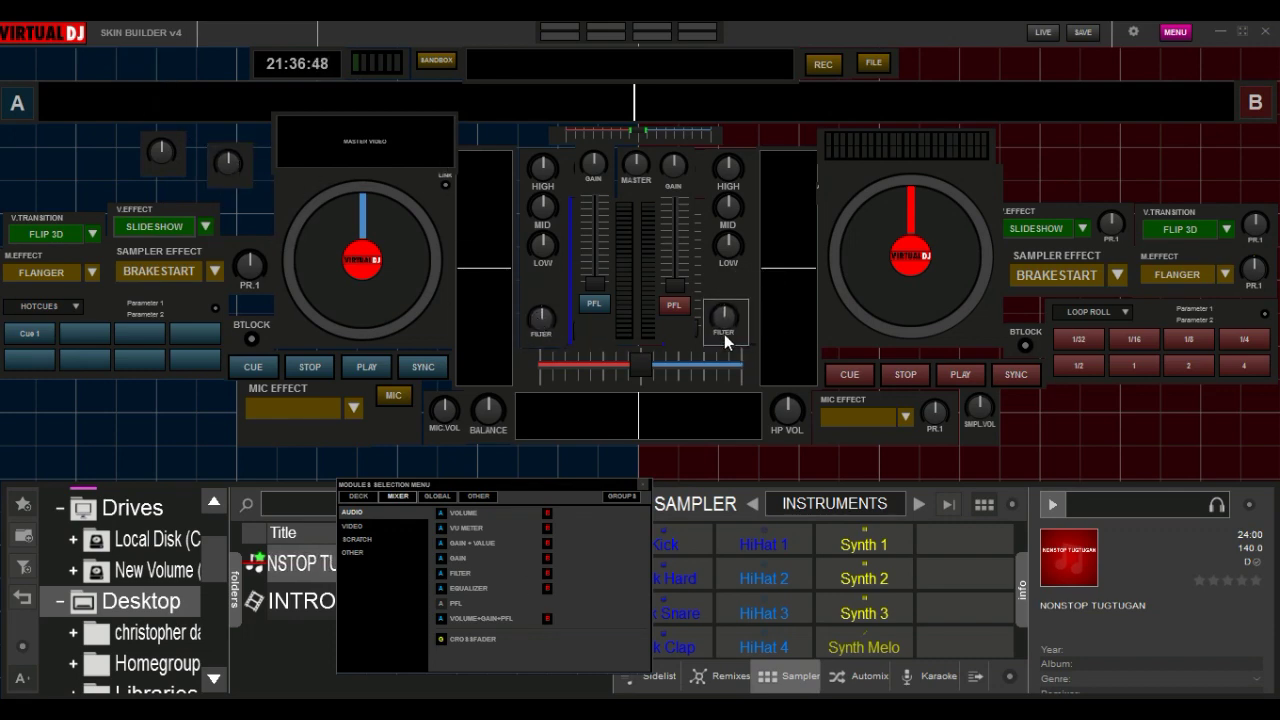
Enter live mode and test the Filter knobs of decks A and B during playback.
left_click(1043, 32)
left_click(370, 366)
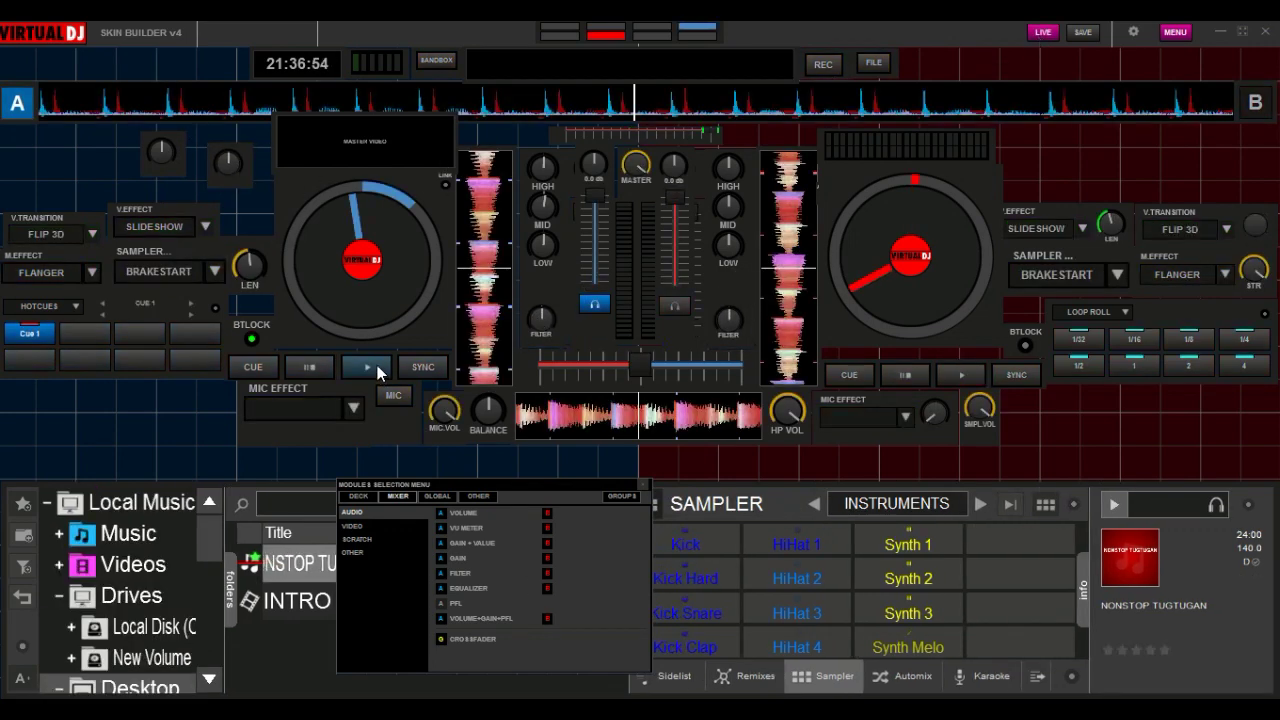
mouse_move(530, 323)
left_mouse_down()
mouse_move(526, 388)
mouse_move(523, 220)
mouse_move(530, 310)
left_mouse_up()
left_click(958, 374)
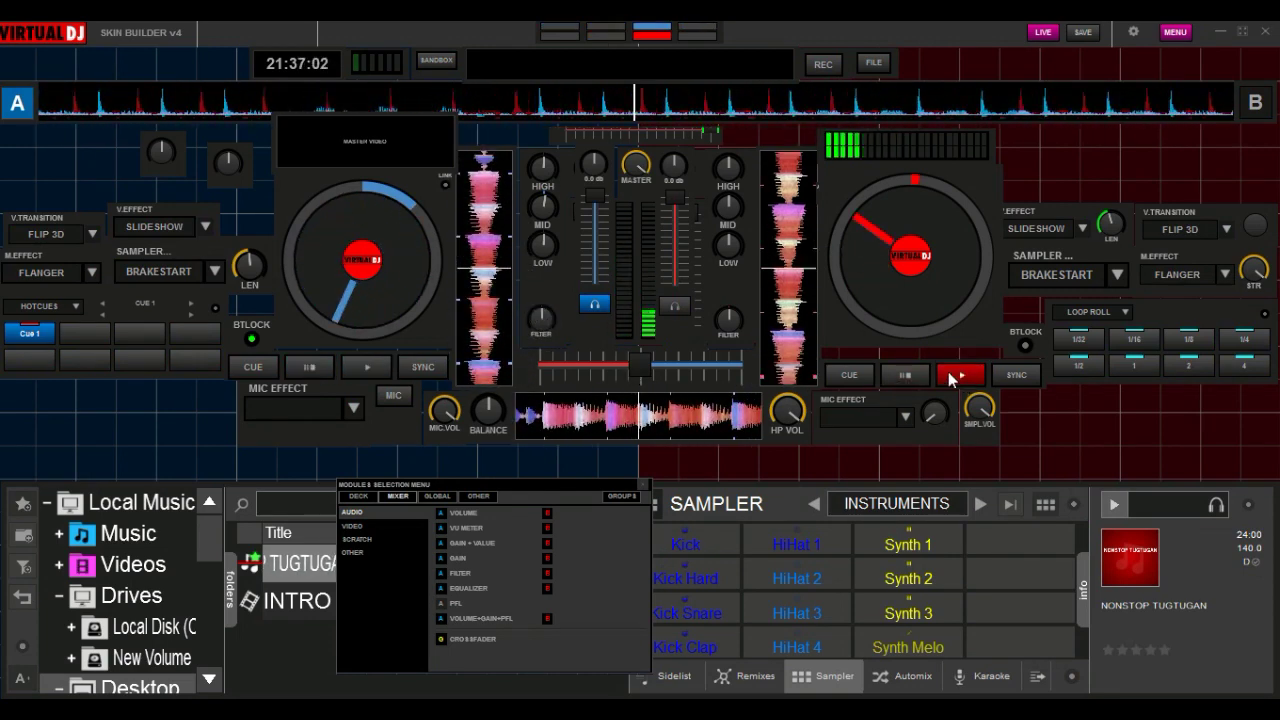
left_click_drag(727, 322, 721, 266)
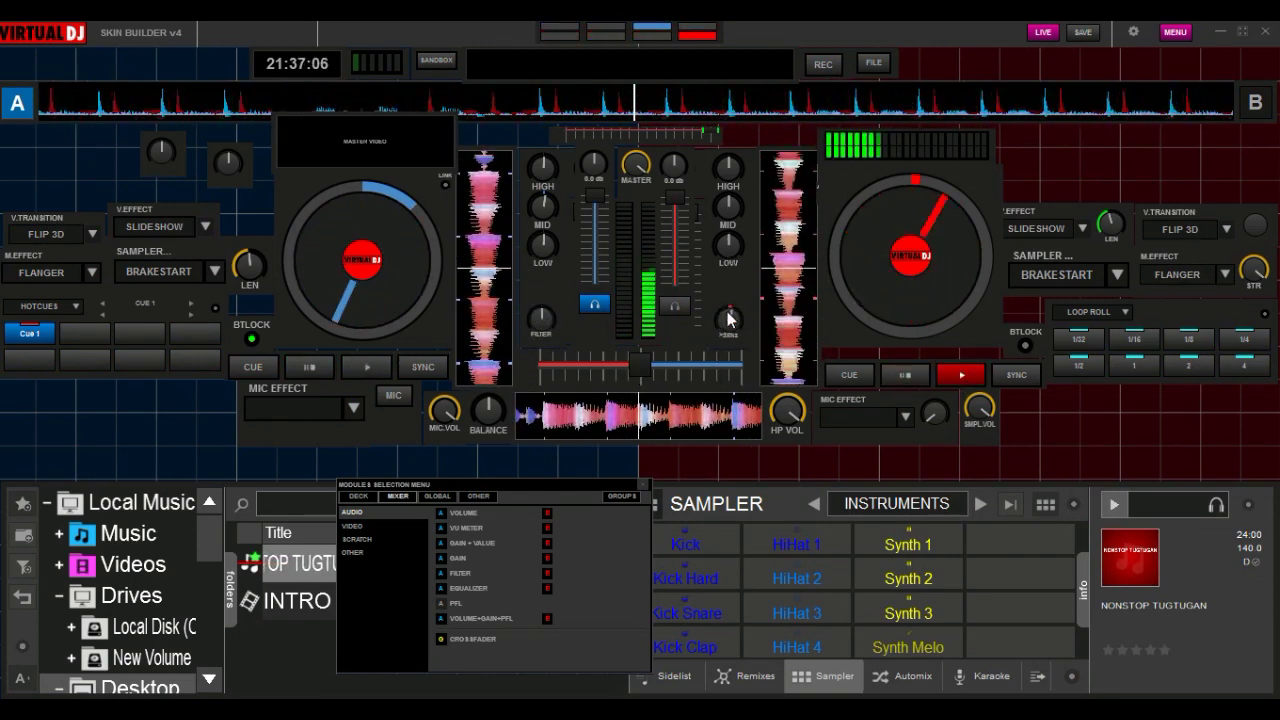
left_click(910, 374)
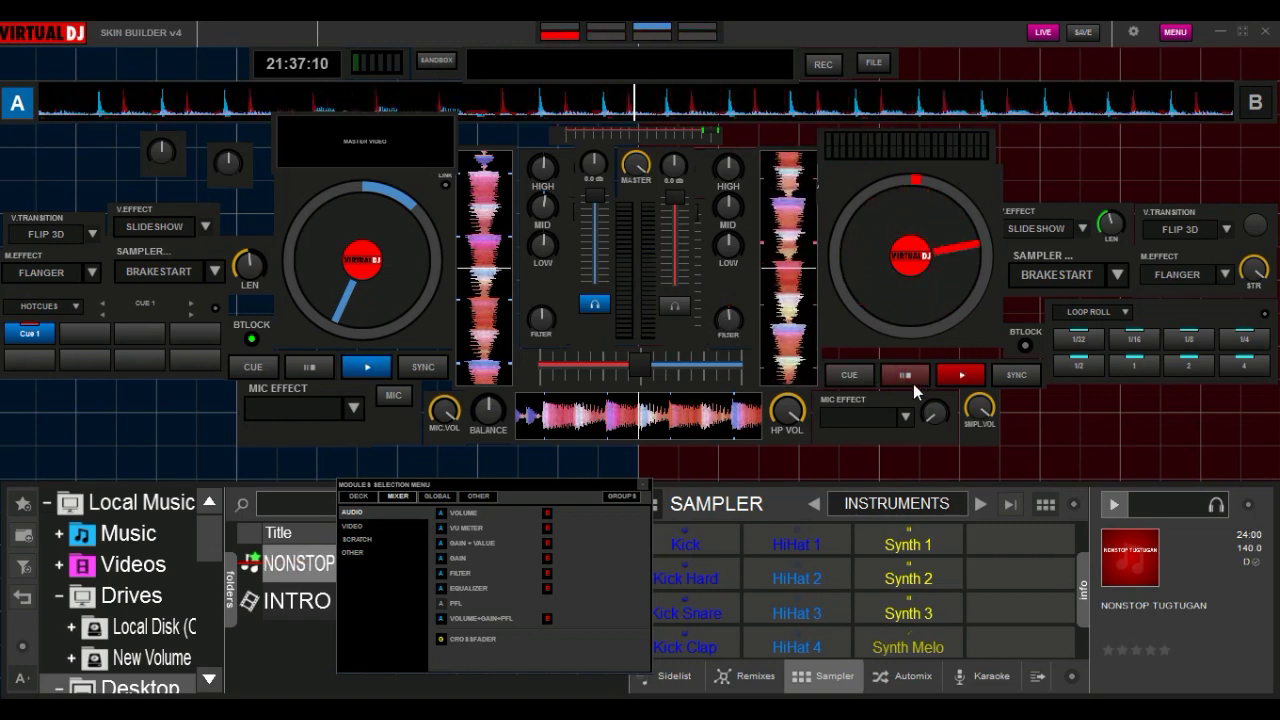
left_click(962, 374)
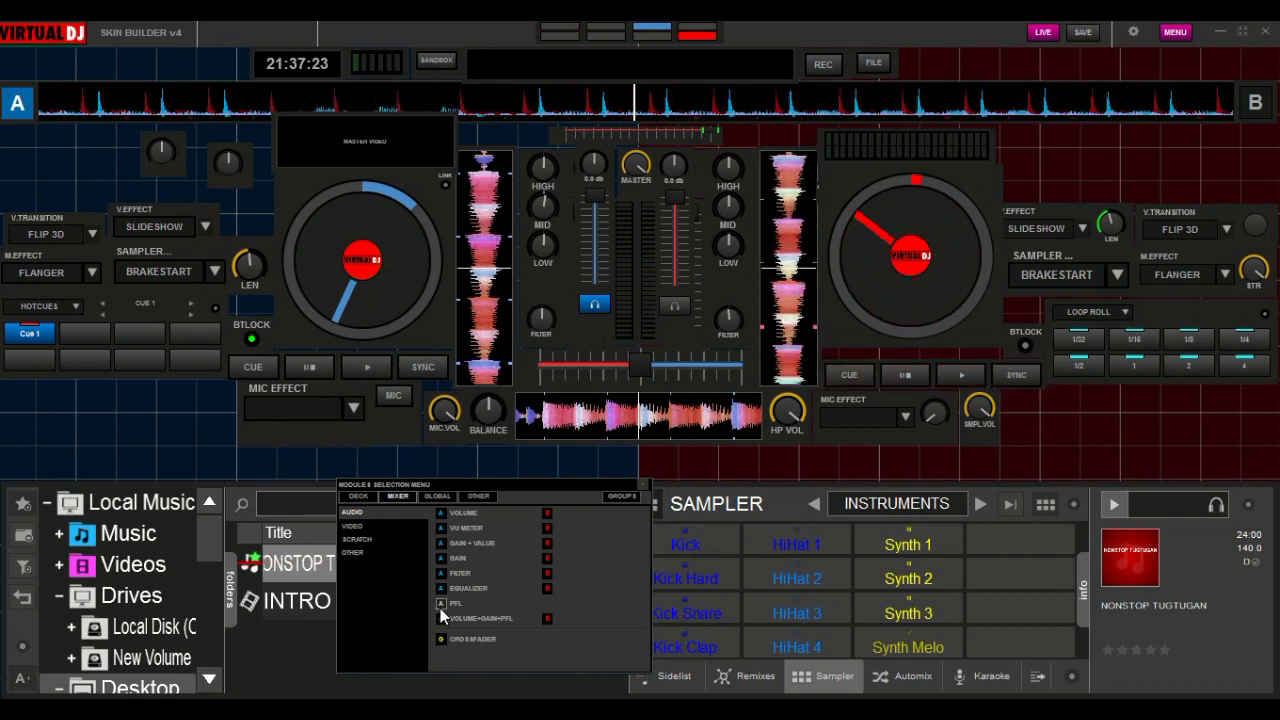
Add the Deck Options module for both decks at the outer upper corners of the jog wheels.
left_click(366, 498)
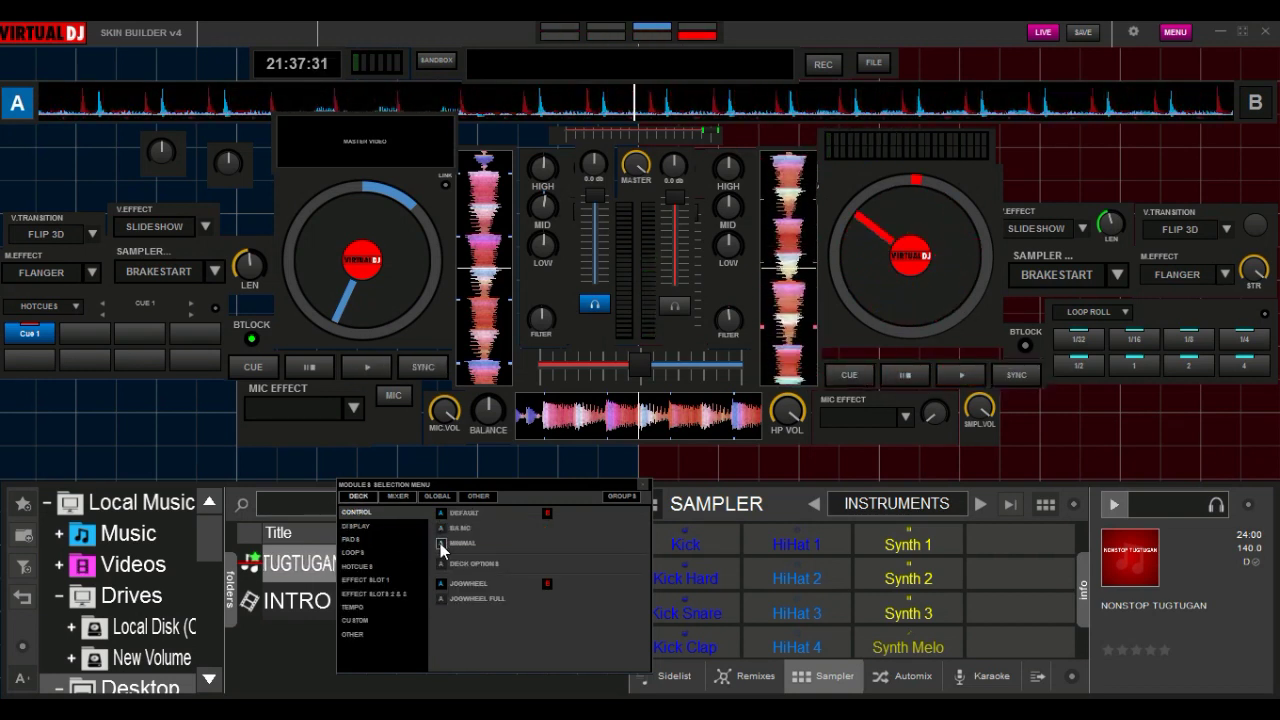
left_click(441, 564)
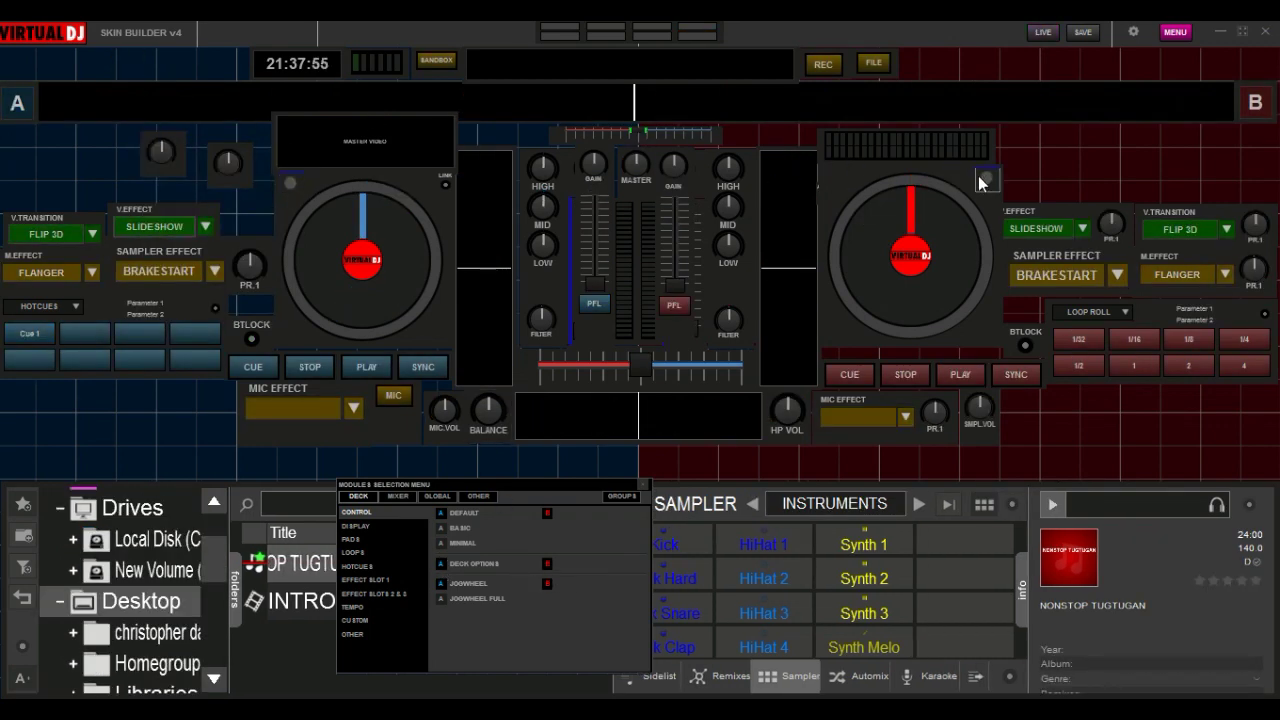
Add the Artist - Title display for decks A and B, resized to fit above the two outer ends of the horizontal waveform.
left_click(357, 527)
left_click(443, 514)
left_click_drag(453, 176, 146, 71)
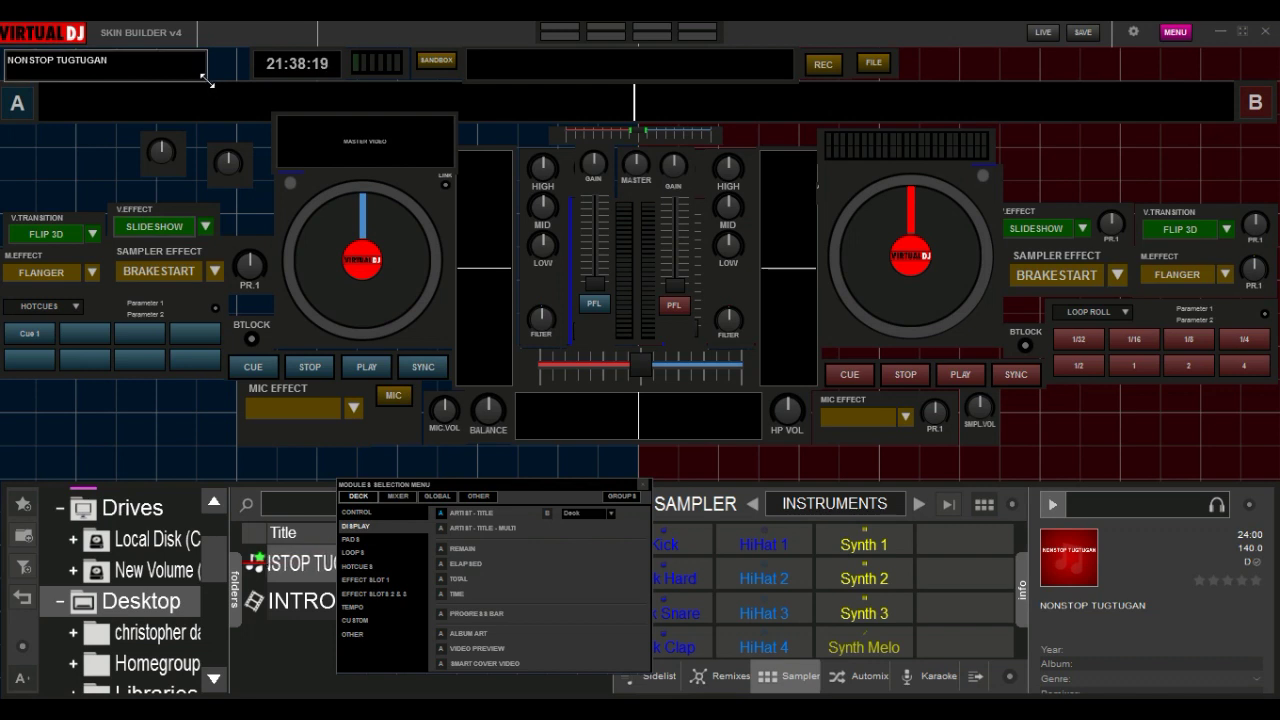
left_click_drag(207, 82, 241, 80)
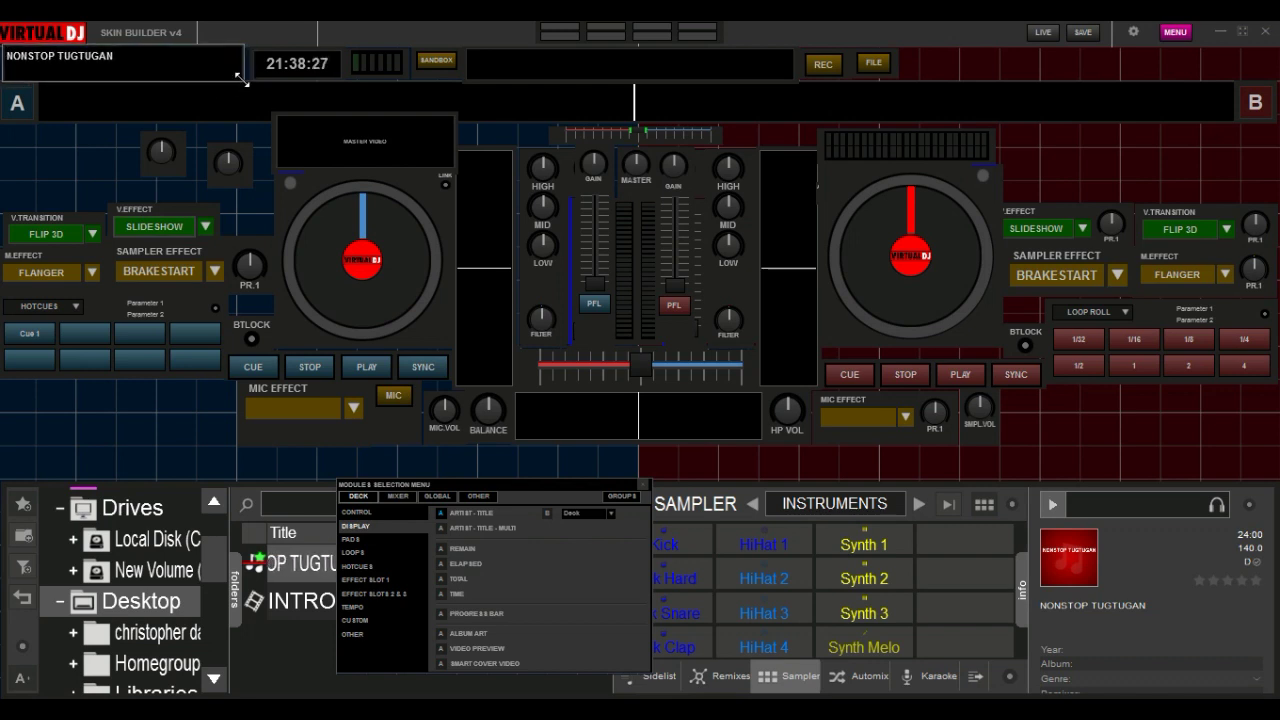
left_click_drag(148, 65, 1146, 62)
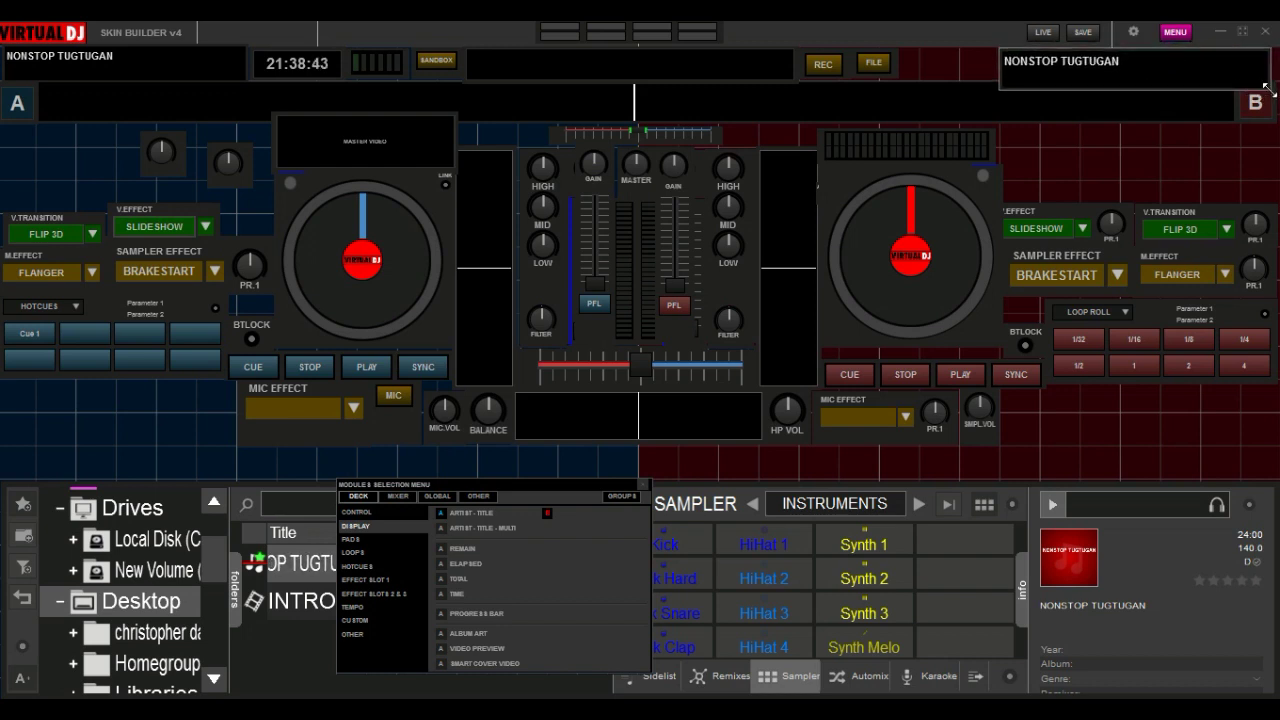
left_click_drag(1268, 89, 1254, 85)
left_click_drag(1218, 72, 1241, 68)
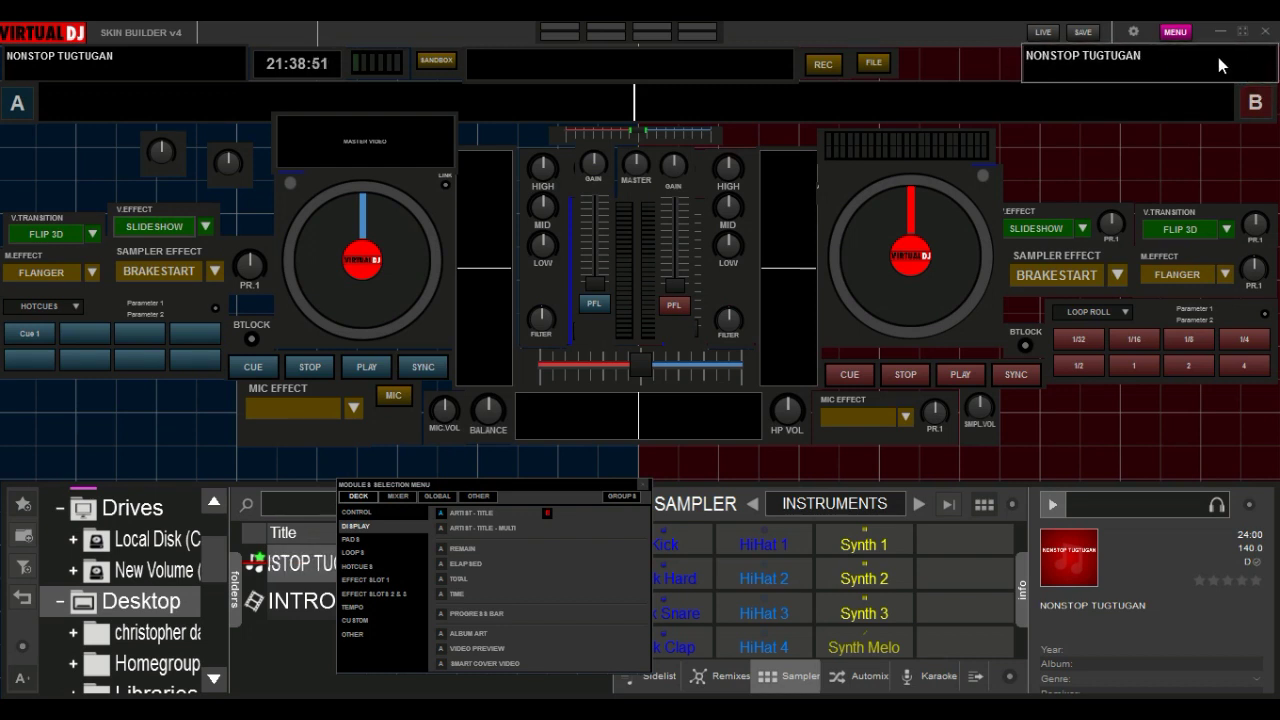
left_click_drag(1062, 74, 1089, 69)
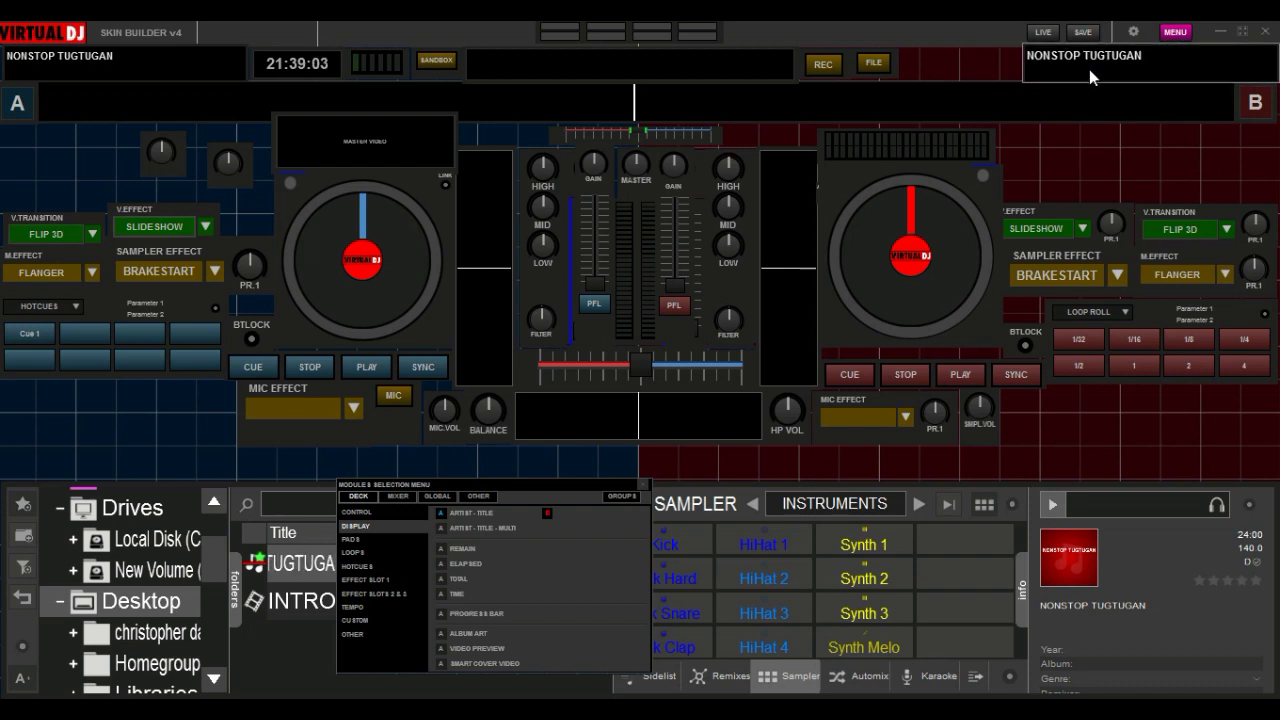
Add the Remain time display for both decks and place each above its deck's vertical waveform.
left_click(441, 548)
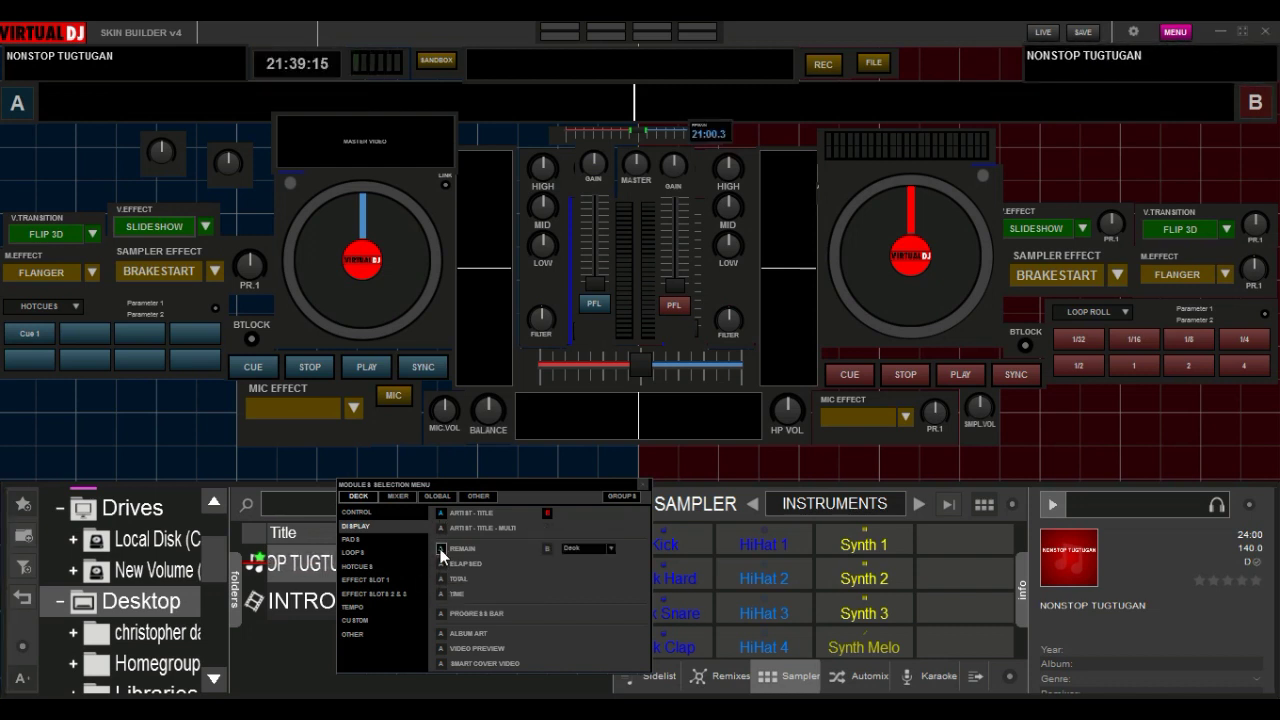
left_click_drag(731, 131, 754, 146)
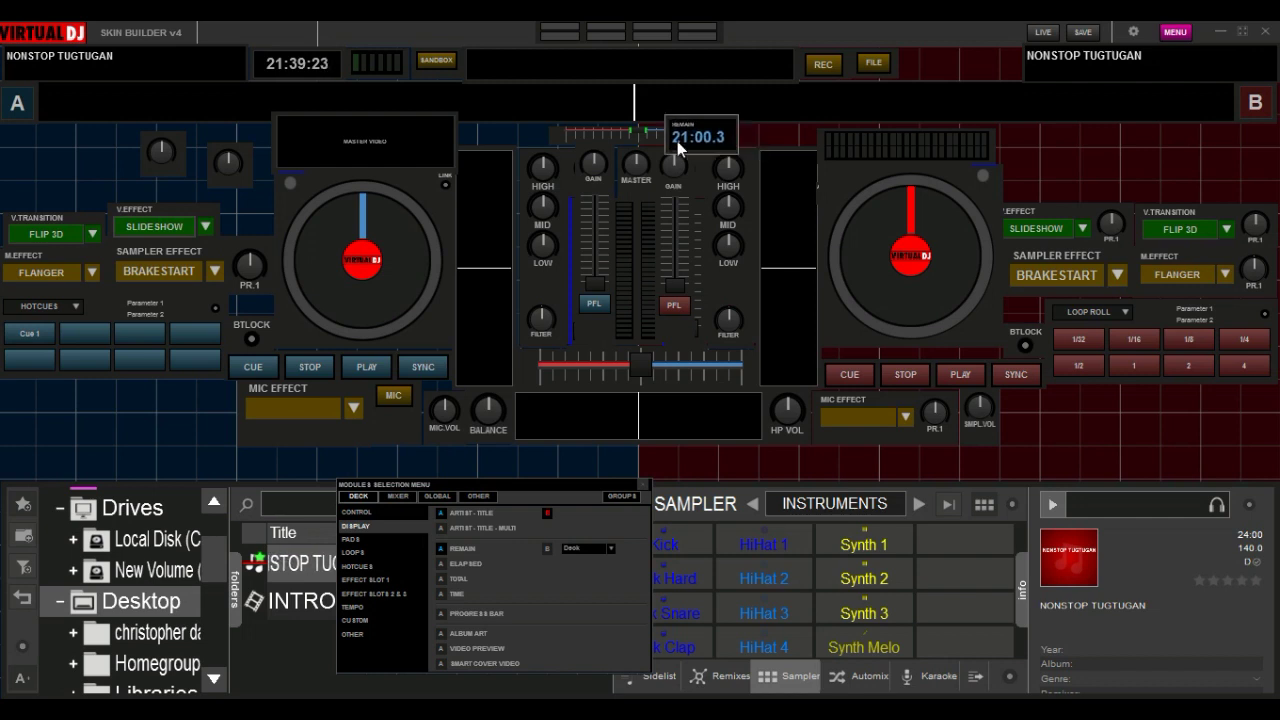
left_click_drag(677, 141, 510, 135)
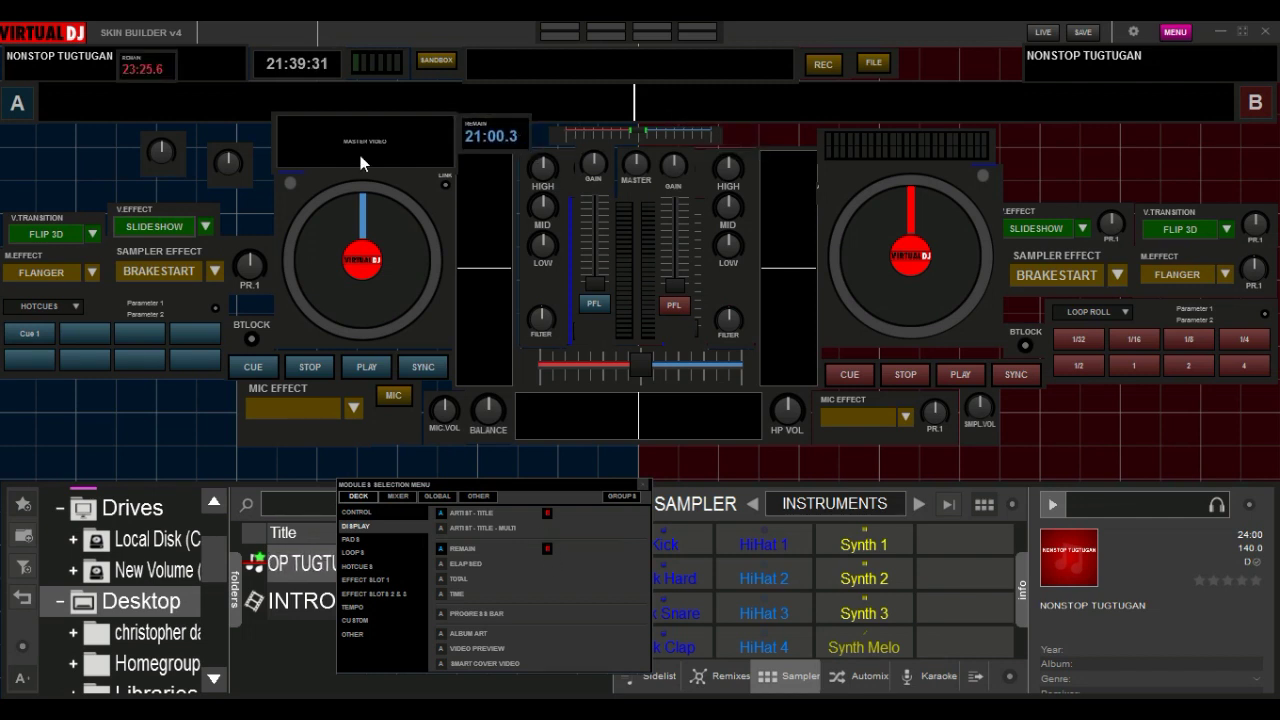
mouse_move(781, 153)
left_mouse_down()
mouse_move(771, 131)
mouse_move(785, 143)
left_mouse_up()
left_click_drag(531, 146, 510, 145)
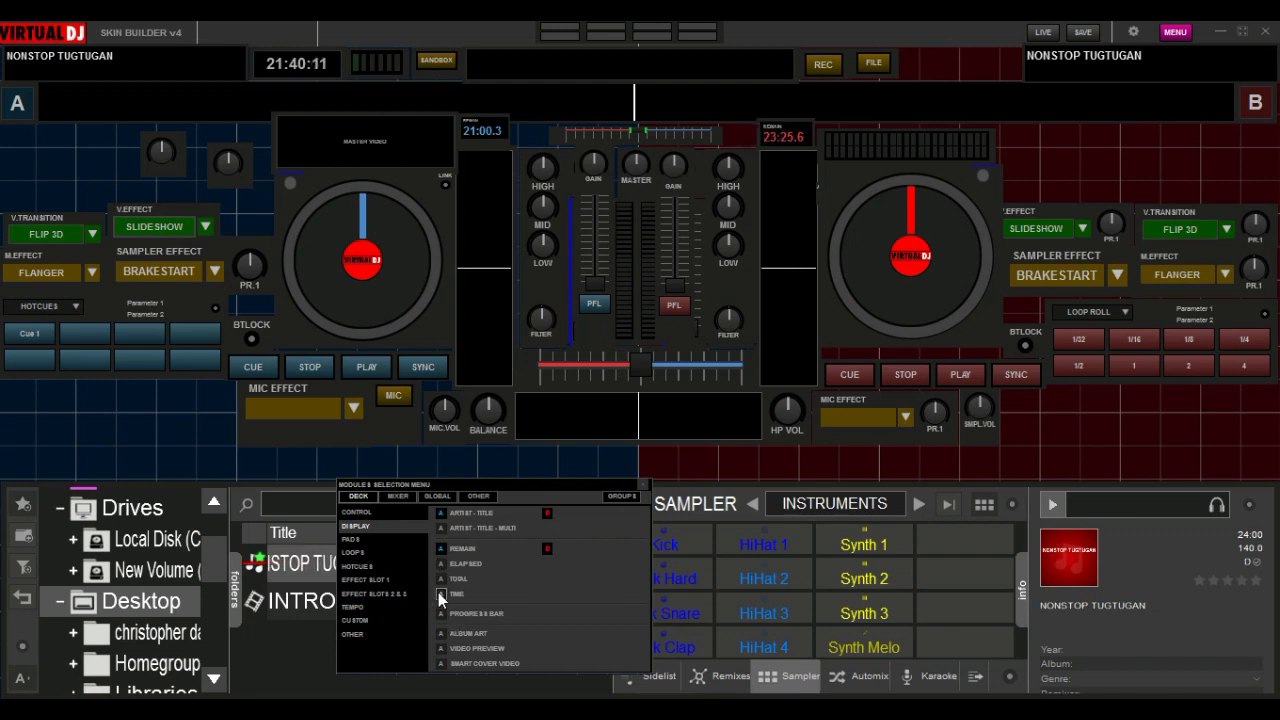
left_click(441, 648)
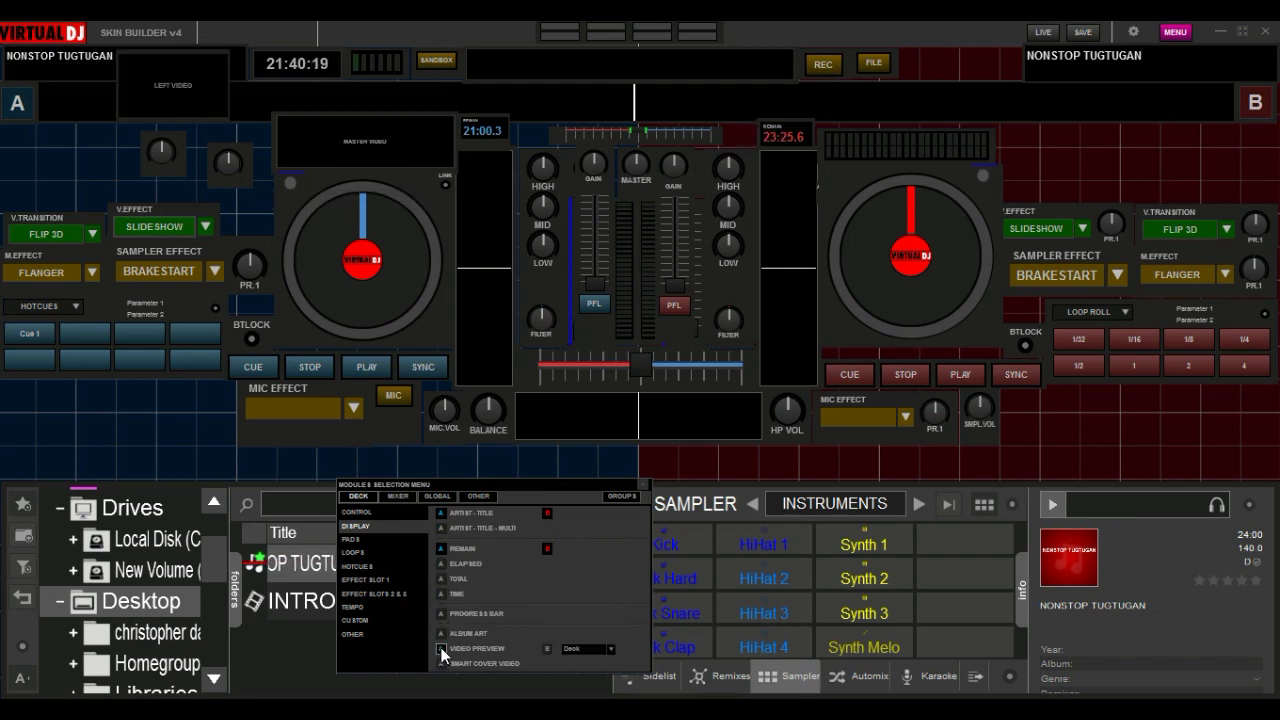
left_click(441, 649)
left_click(352, 620)
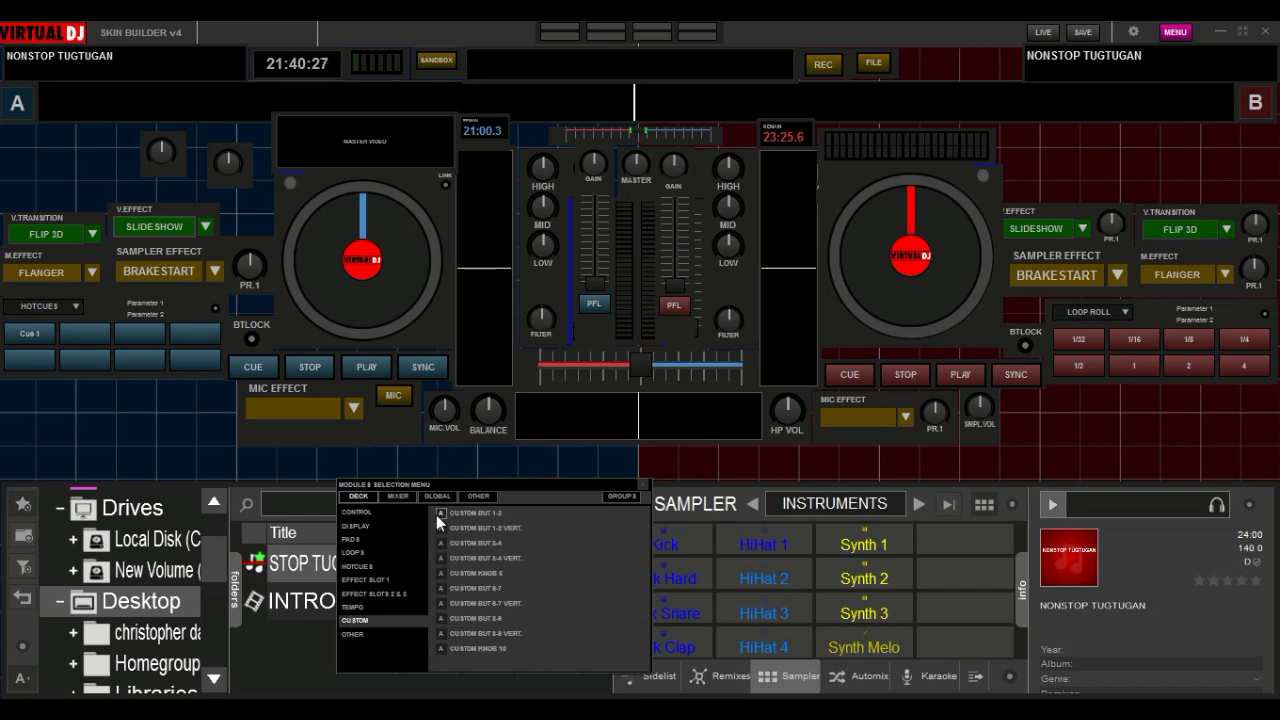
Add the Pitch Full module for deck A, shrink it and place it beside deck A's Mic Effect module.
left_click(355, 607)
left_click(441, 513)
left_click_drag(512, 211, 231, 482)
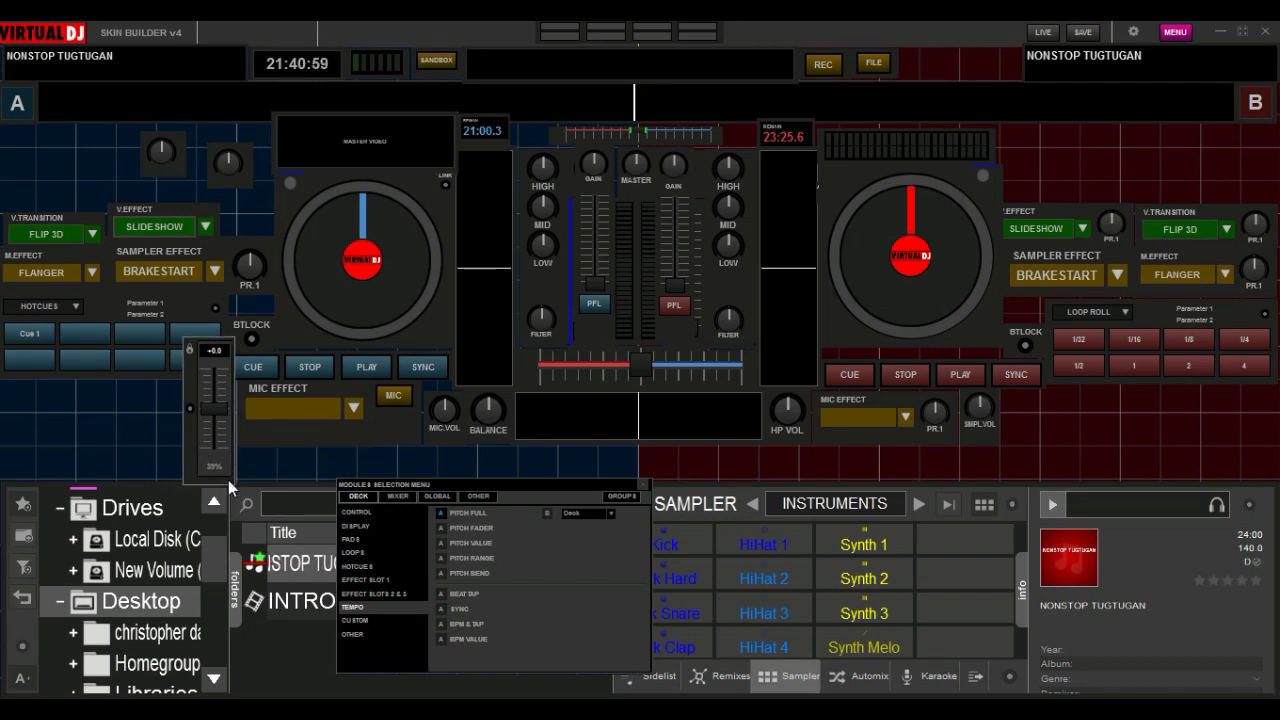
left_click_drag(228, 480, 225, 414)
left_click_drag(213, 362, 229, 445)
left_click_drag(238, 495, 226, 450)
Add the Pitch Full module for deck B and place it beside the sampler volume knob, sized like deck A's.
left_click(1175, 32)
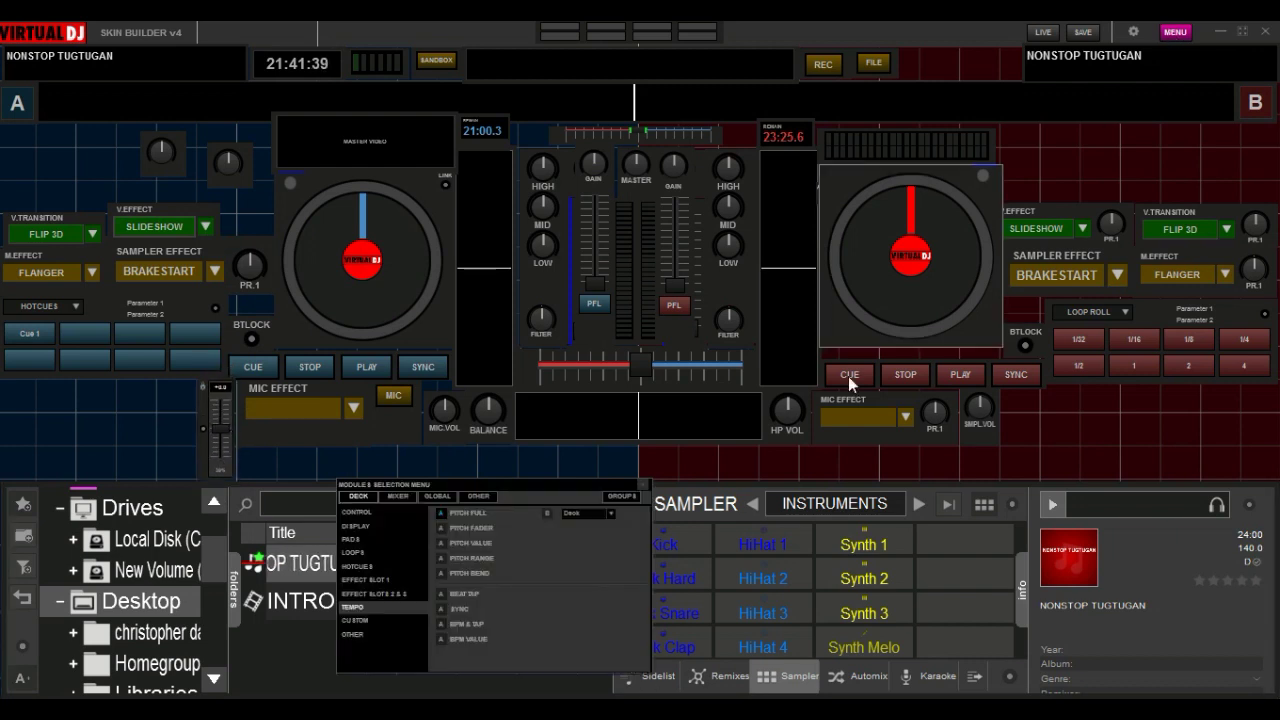
left_click(547, 513)
left_click_drag(788, 233, 1024, 450)
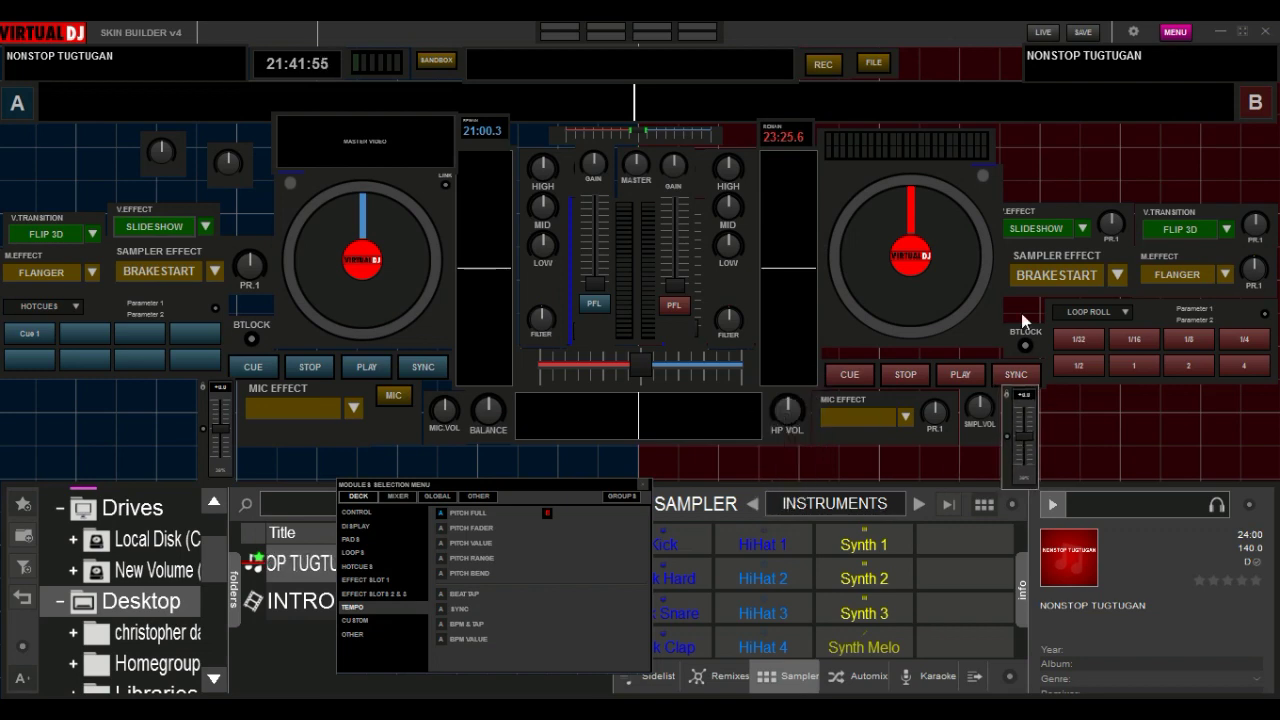
Switch the skin to live mode, play deck A, test its pitch fader by moving it, and pause the deck.
left_click(1042, 33)
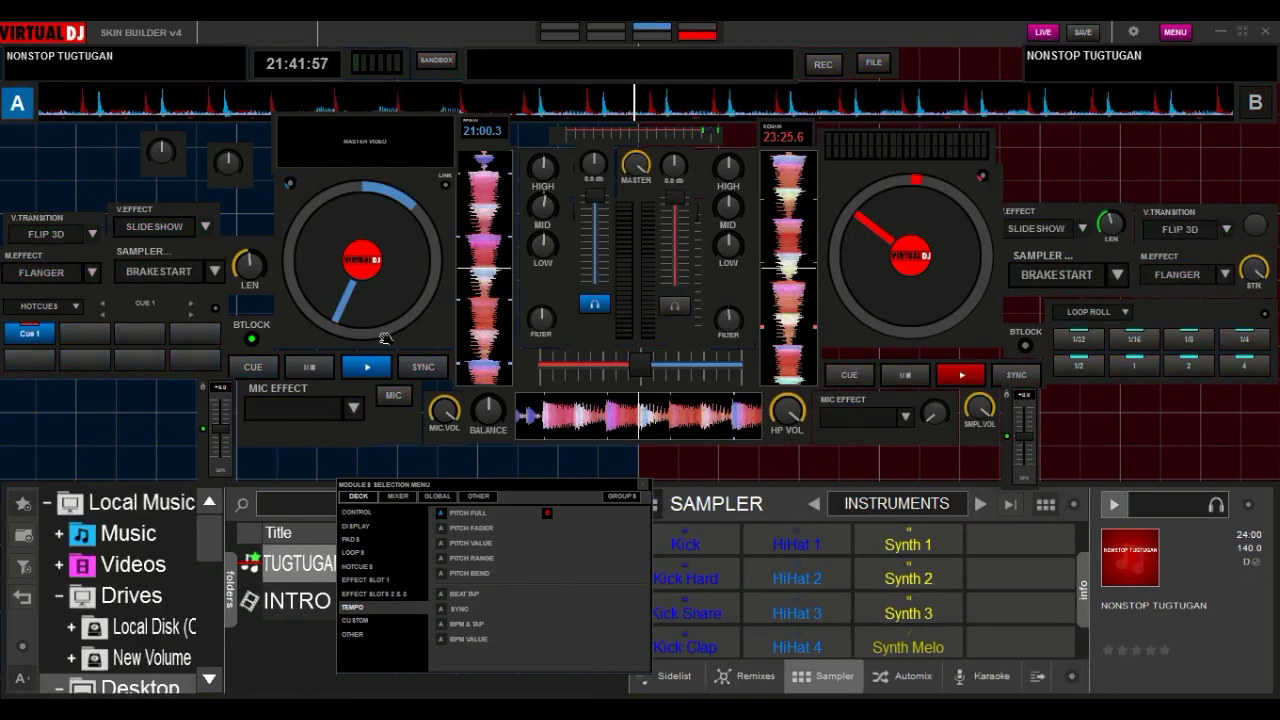
left_click(368, 365)
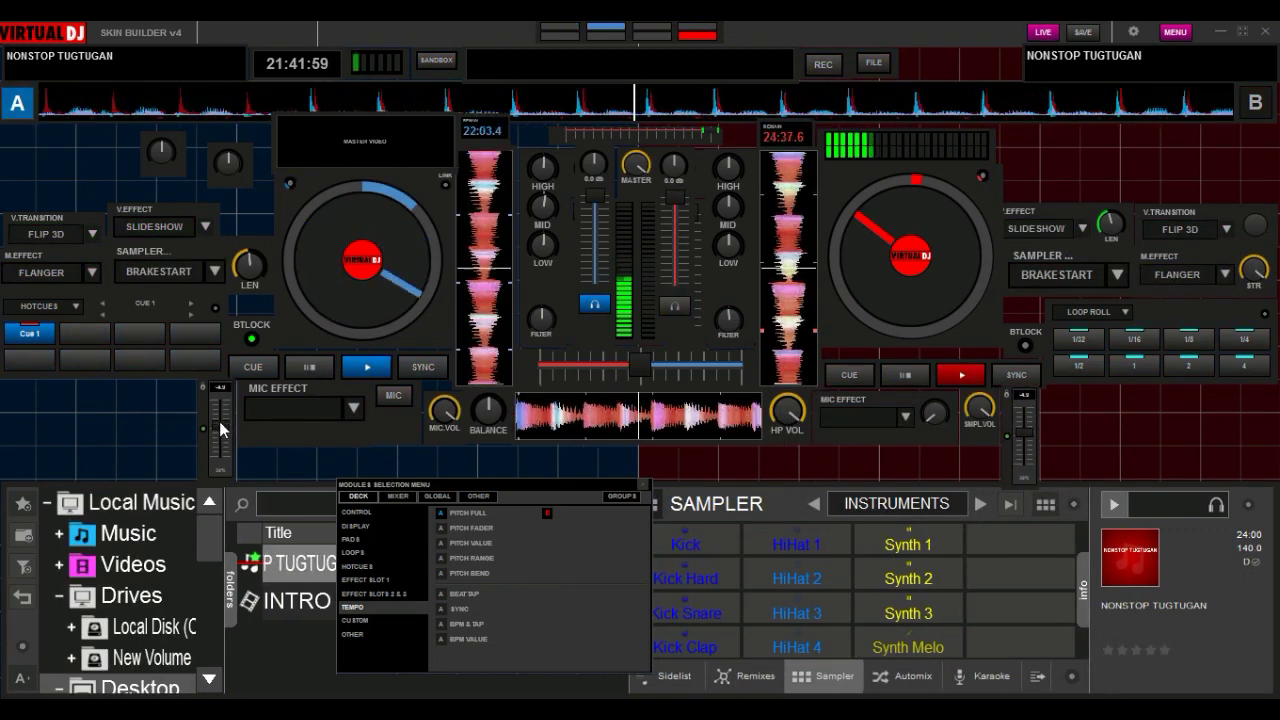
mouse_move(219, 421)
left_mouse_down()
mouse_move(221, 456)
mouse_move(221, 428)
left_mouse_up()
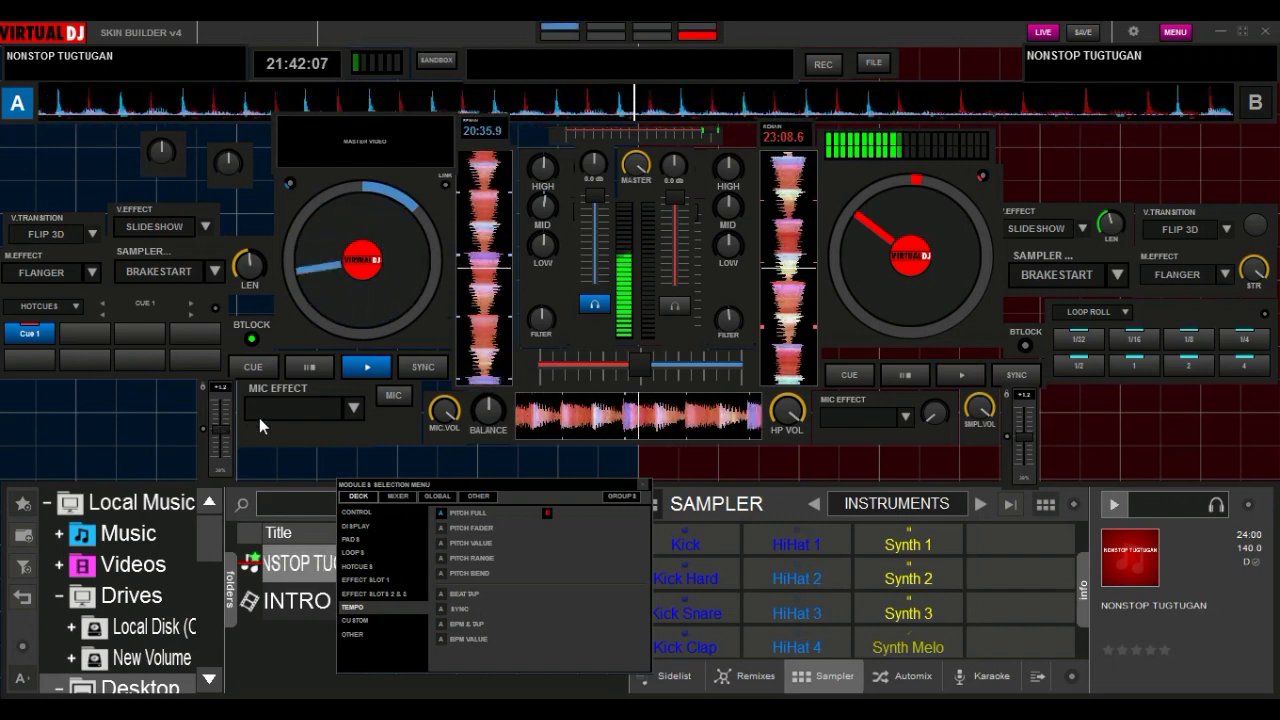
left_click(310, 367)
Play deck B, test its pitch fader by moving it slightly, and pause the deck.
left_click(952, 373)
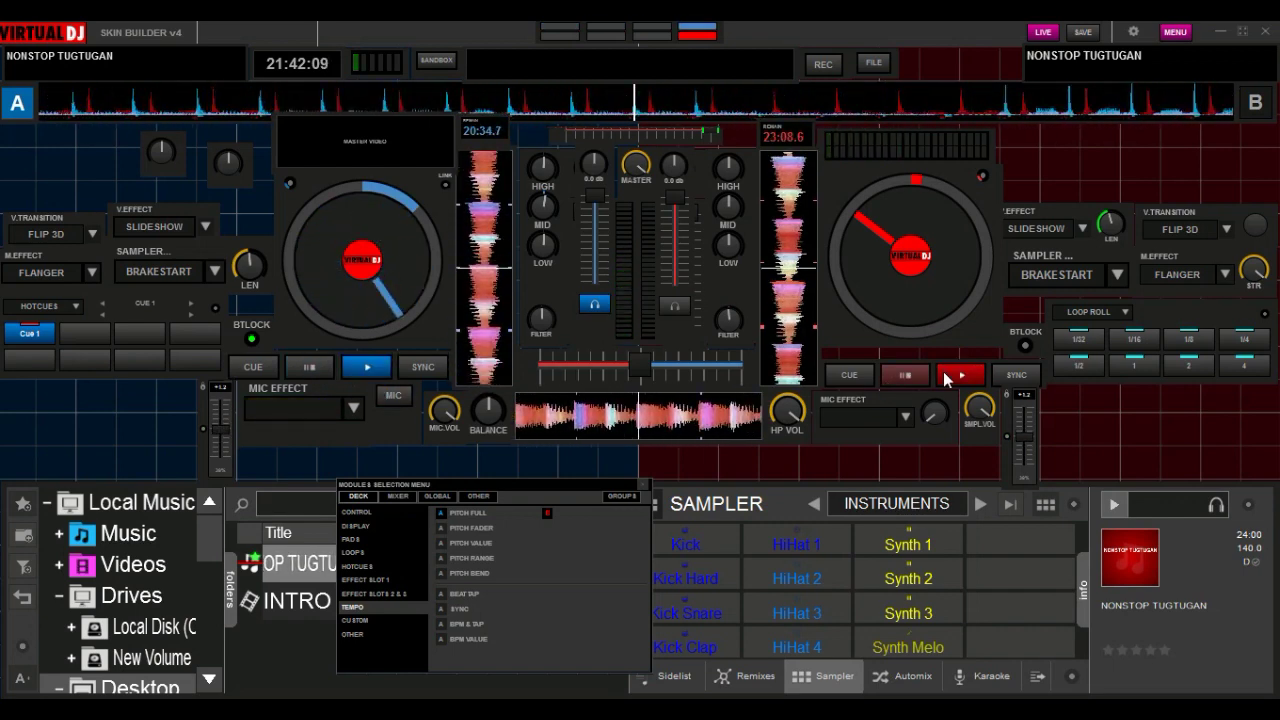
mouse_move(1023, 434)
left_mouse_down()
mouse_move(1028, 420)
mouse_move(1026, 467)
mouse_move(1025, 444)
left_mouse_up()
left_click(905, 377)
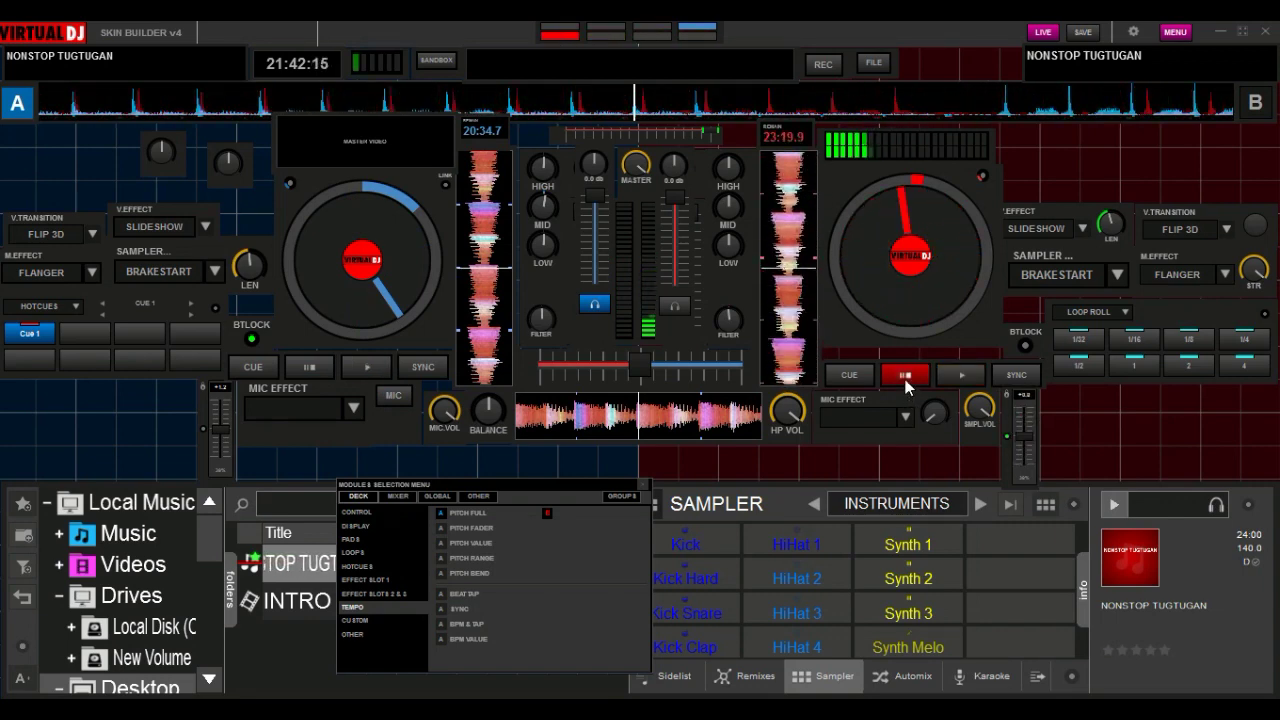
Add the Sync module for deck A from the tempo modules and bring up the list of display modules.
left_click(443, 610)
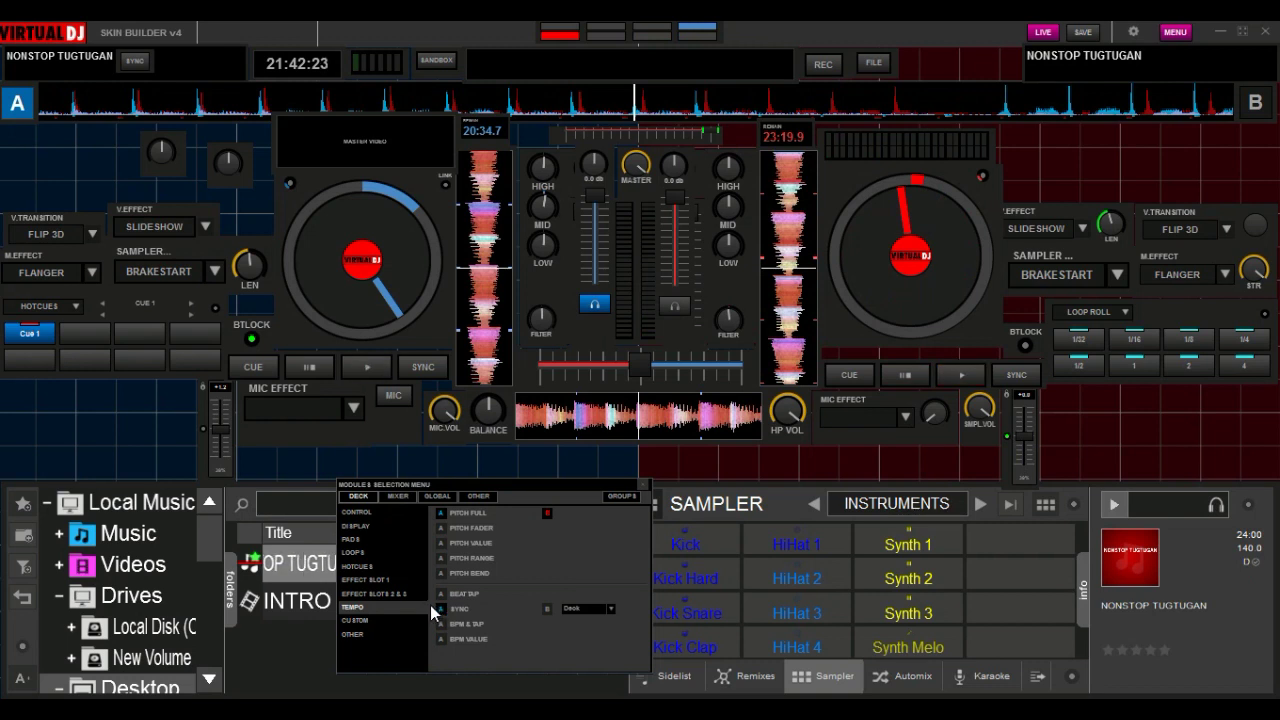
left_click(358, 527)
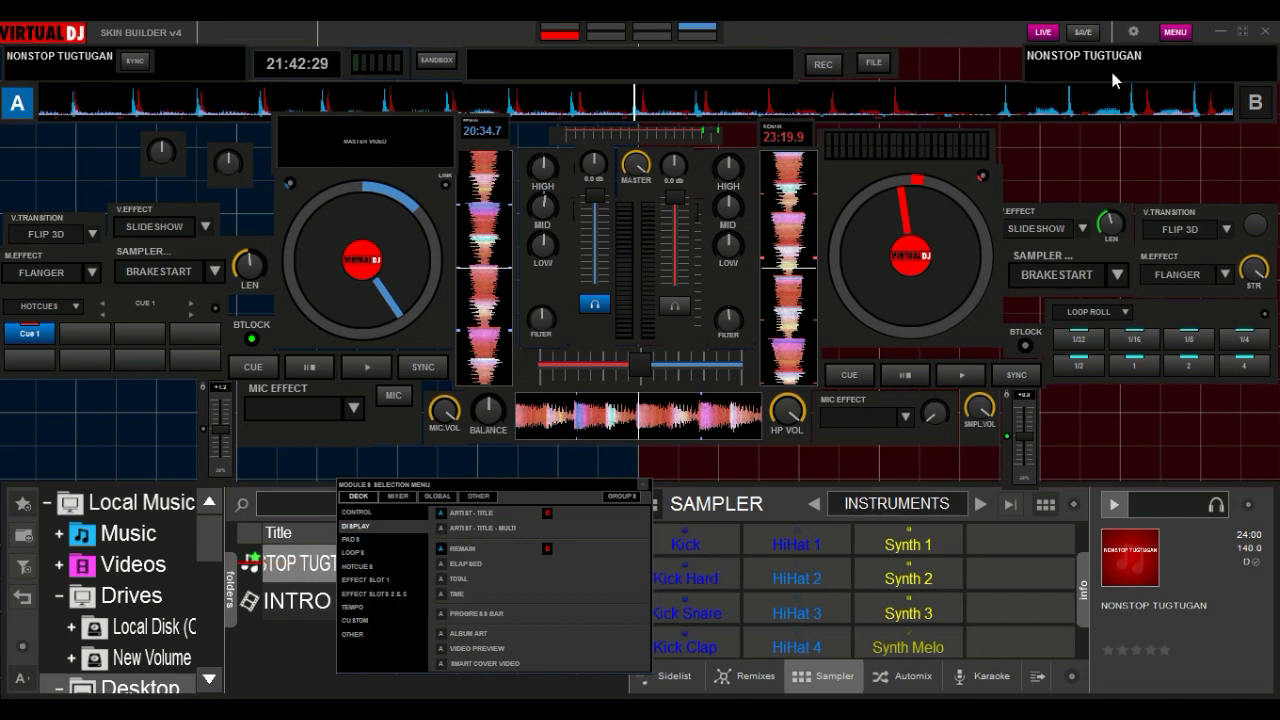
Hide the module selection menu and start playback on deck A to test the skin live.
left_click(1171, 33)
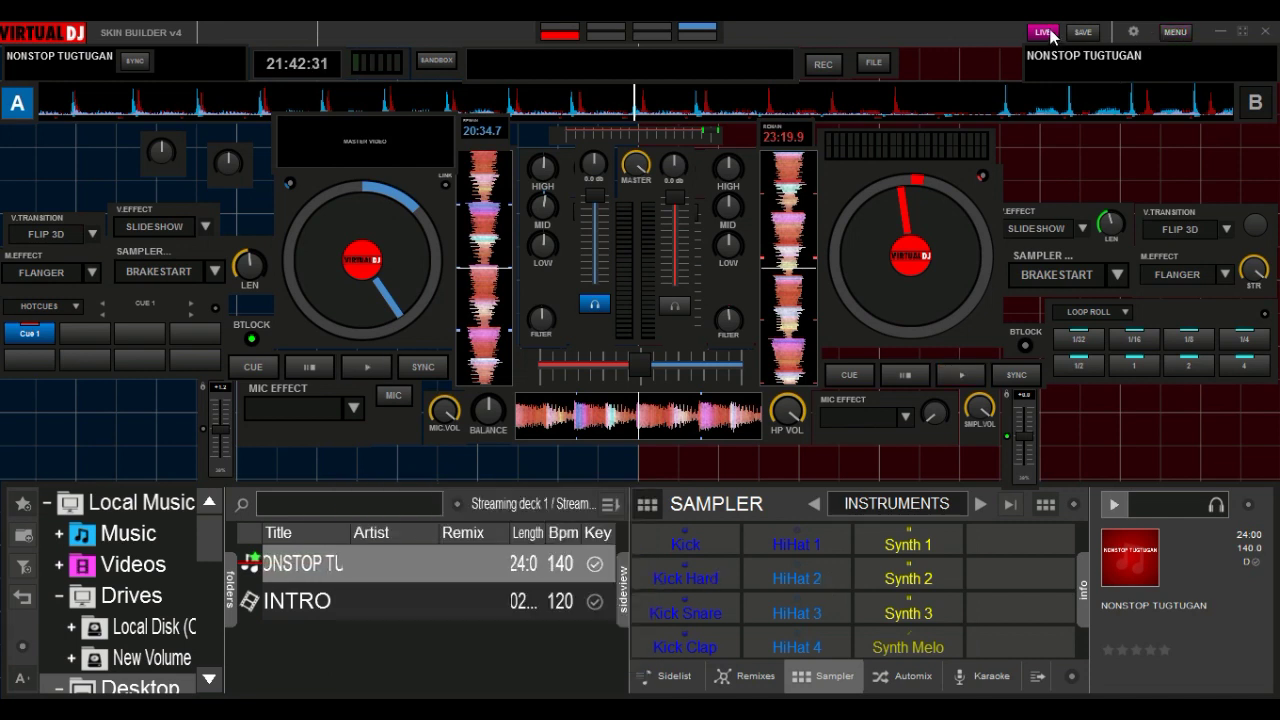
left_click(370, 366)
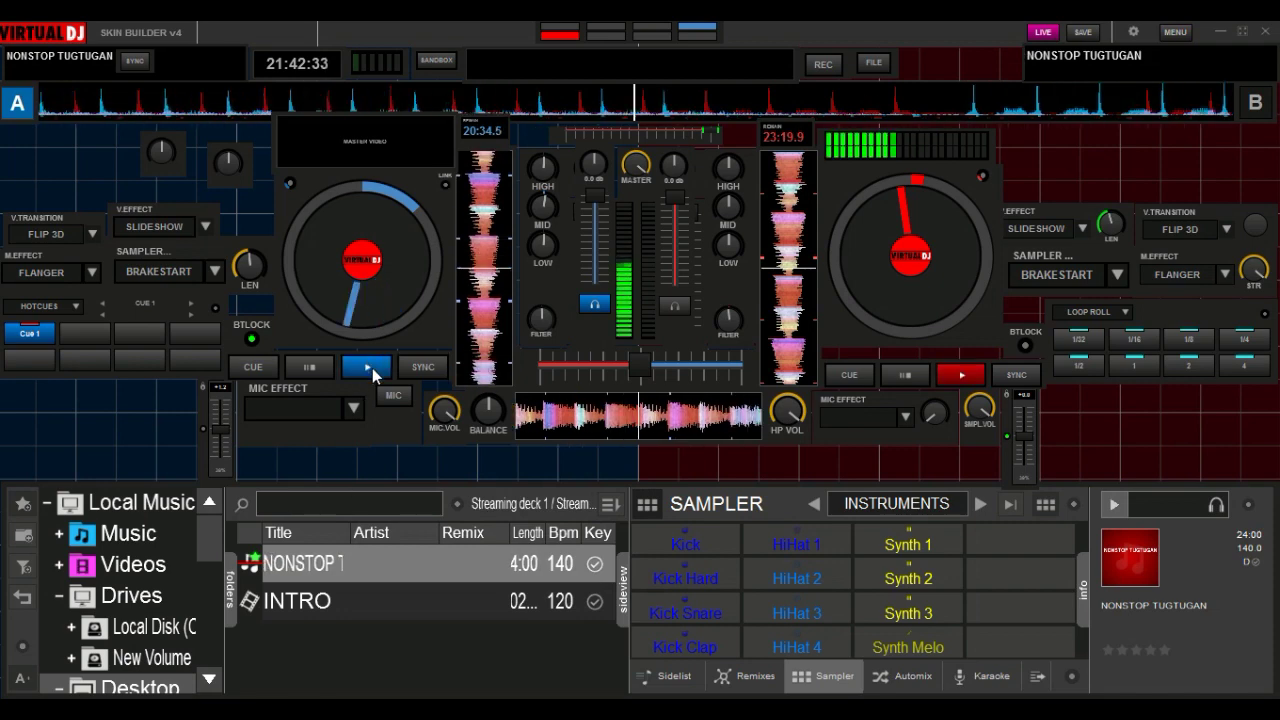